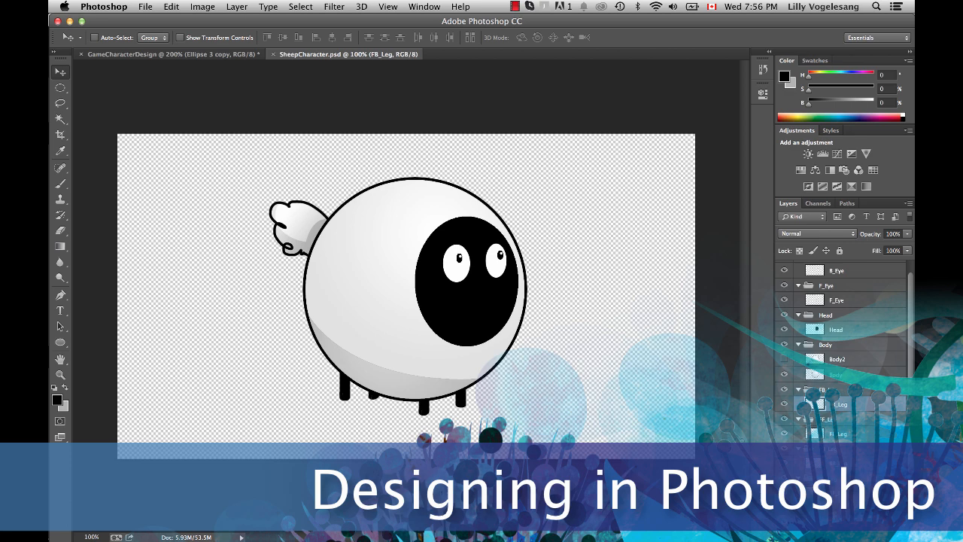
# Step: Toggle the visibility of the F_Eye, Head and Body layers to check which part of the sheep each one holds
pyautogui.scroll(1, 903, 356)
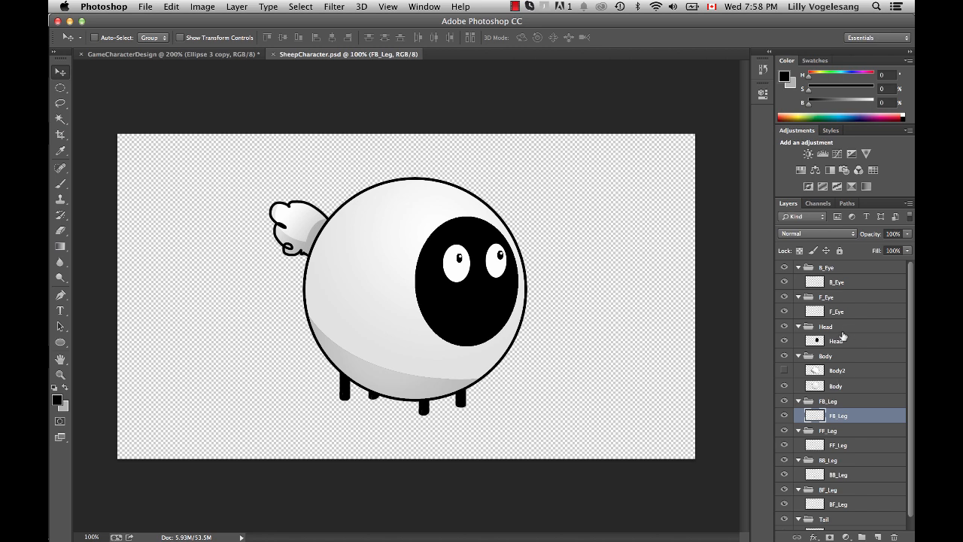
pyautogui.click(785, 312)
pyautogui.click(784, 312)
pyautogui.click(784, 341)
pyautogui.click(783, 341)
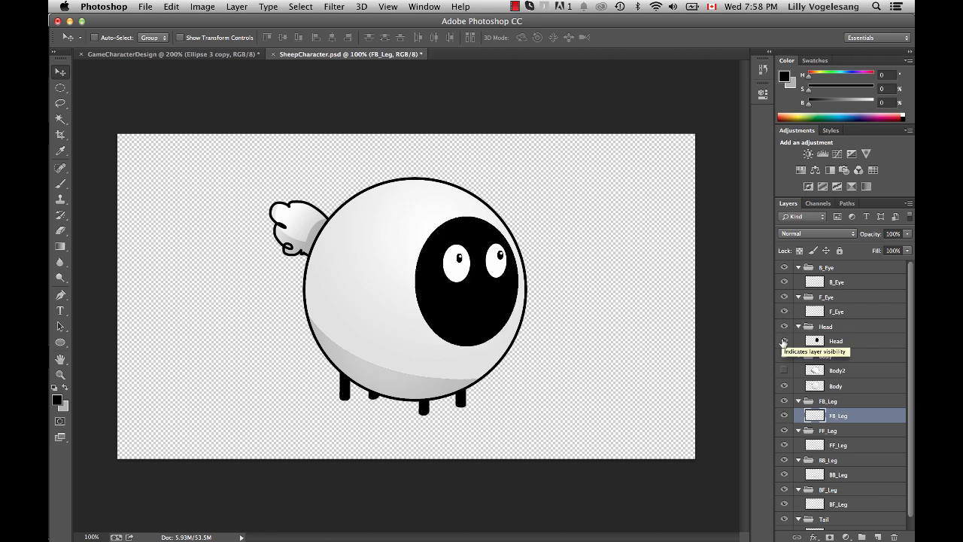
pyautogui.click(784, 386)
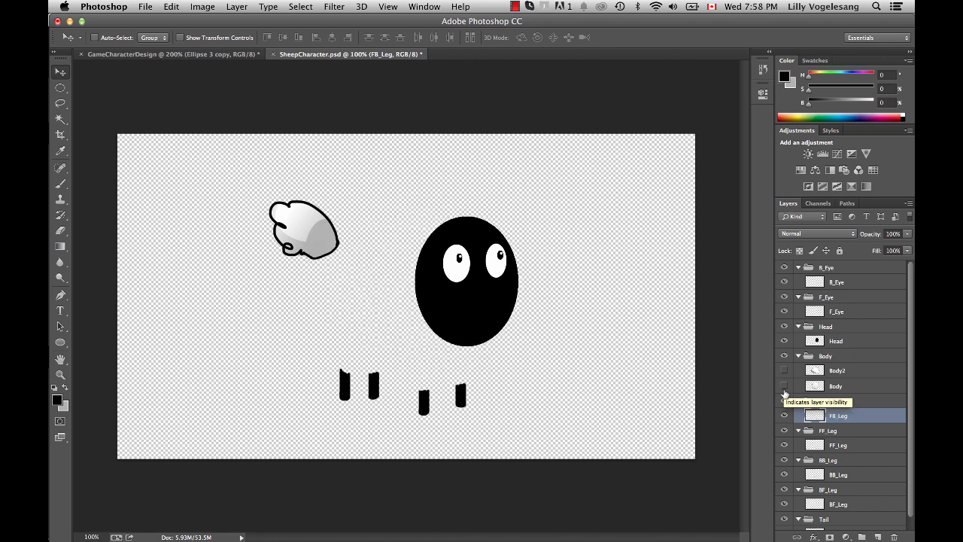
pyautogui.click(784, 386)
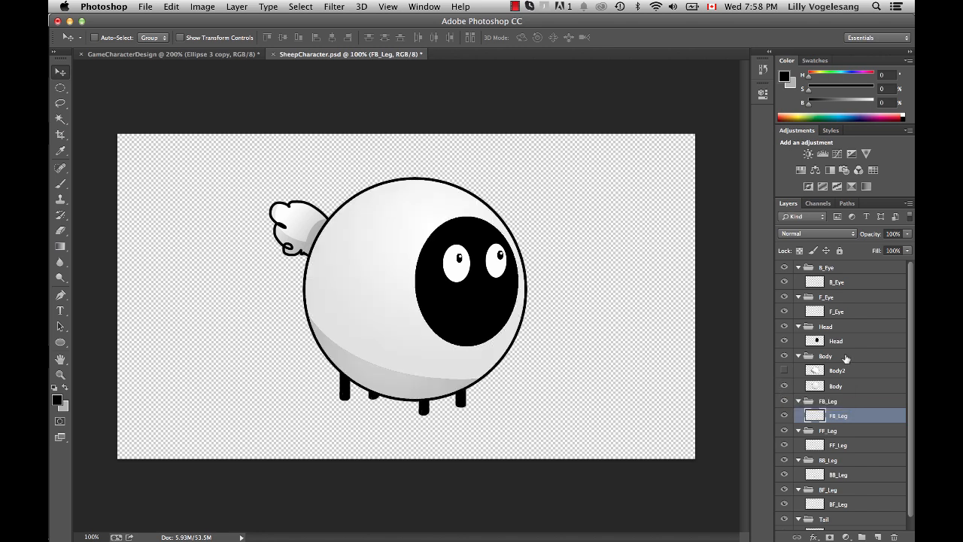
# Step: Inspect the B_Eye layer and its group, and compare the Body2 and Body artwork by switching their visibility
pyautogui.click(831, 282)
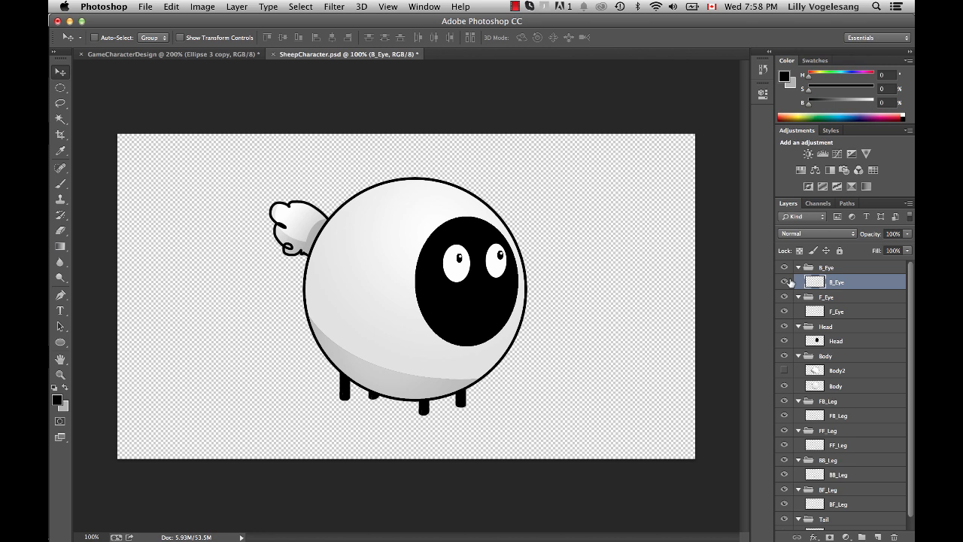
pyautogui.click(830, 269)
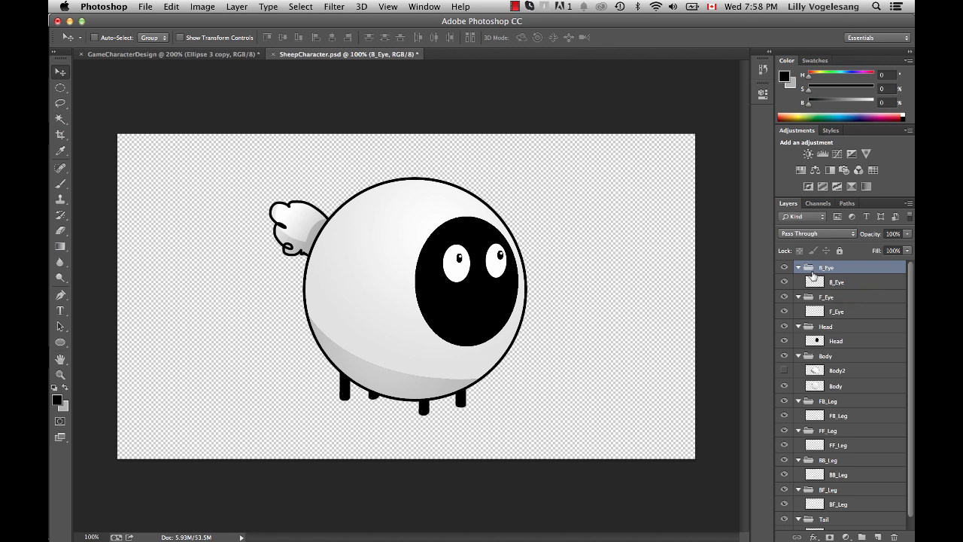
pyautogui.click(785, 371)
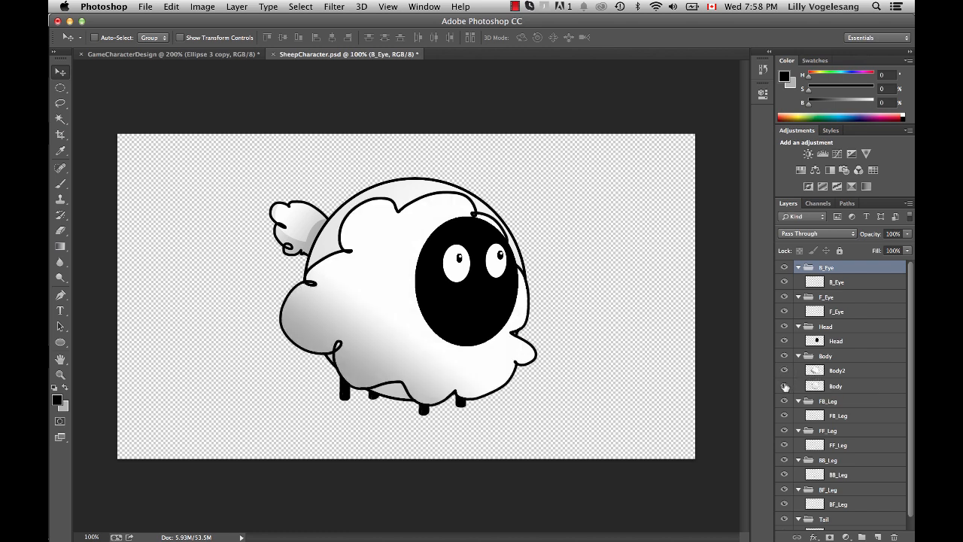
pyautogui.click(785, 384)
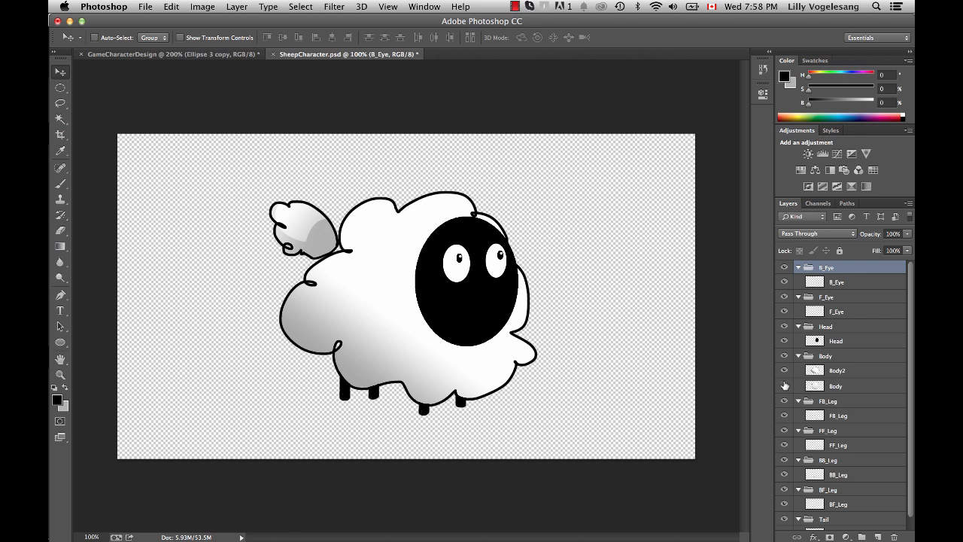
pyautogui.click(785, 386)
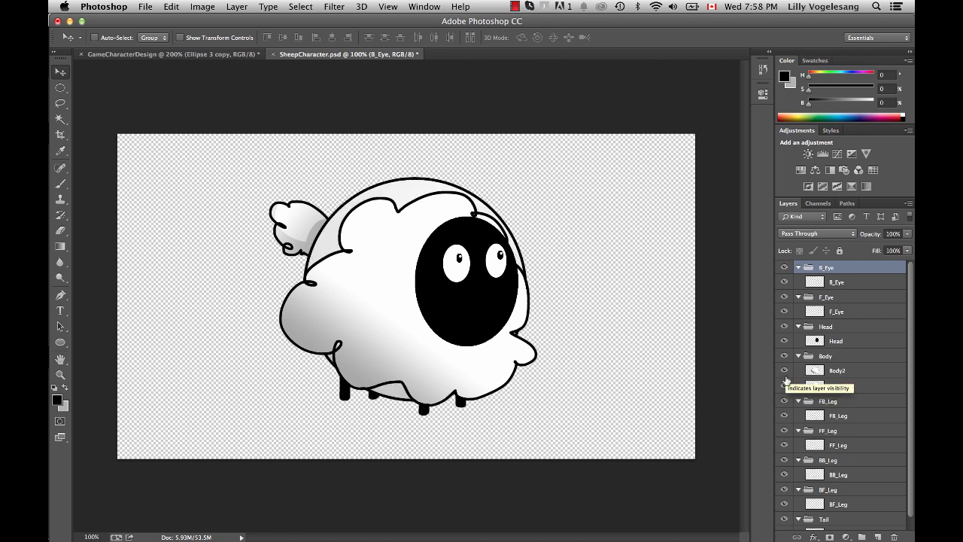
pyautogui.click(785, 371)
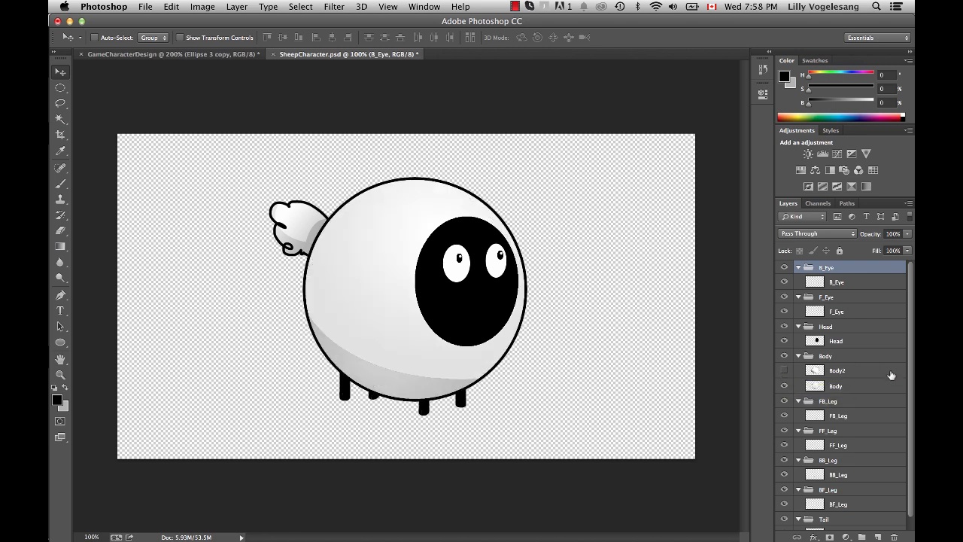
# Step: Review how the character parts are grouped, from the Body2 layer and the Body and Head groups to the Tail
pyautogui.click(838, 373)
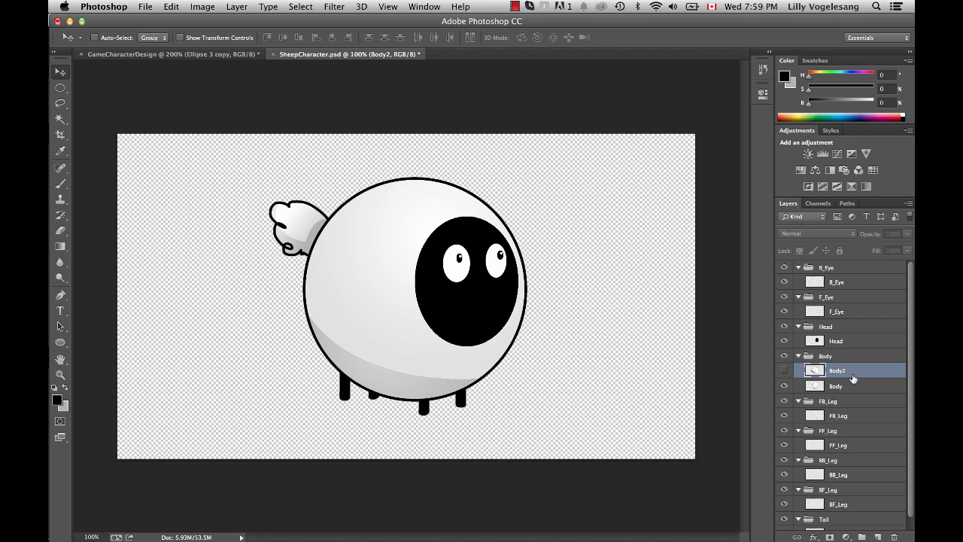
pyautogui.click(829, 355)
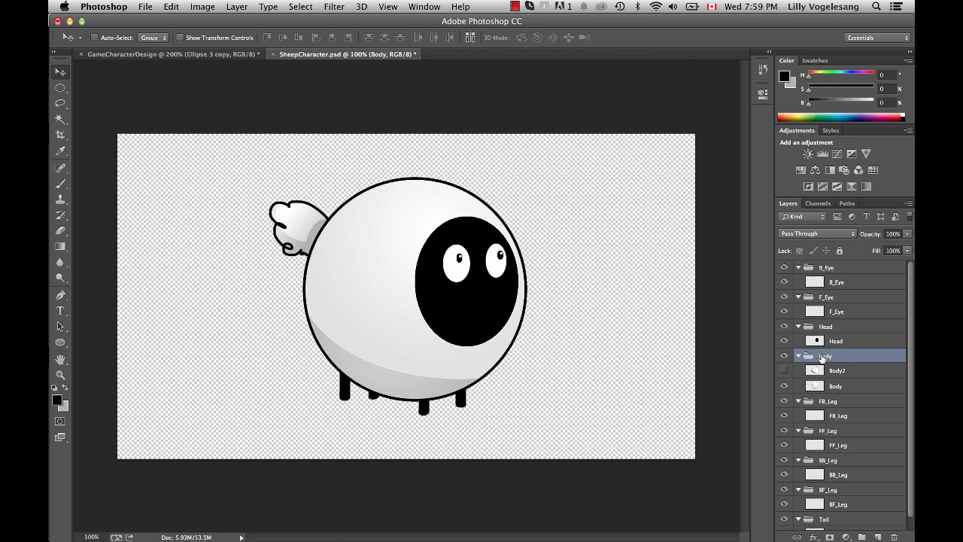
pyautogui.click(817, 327)
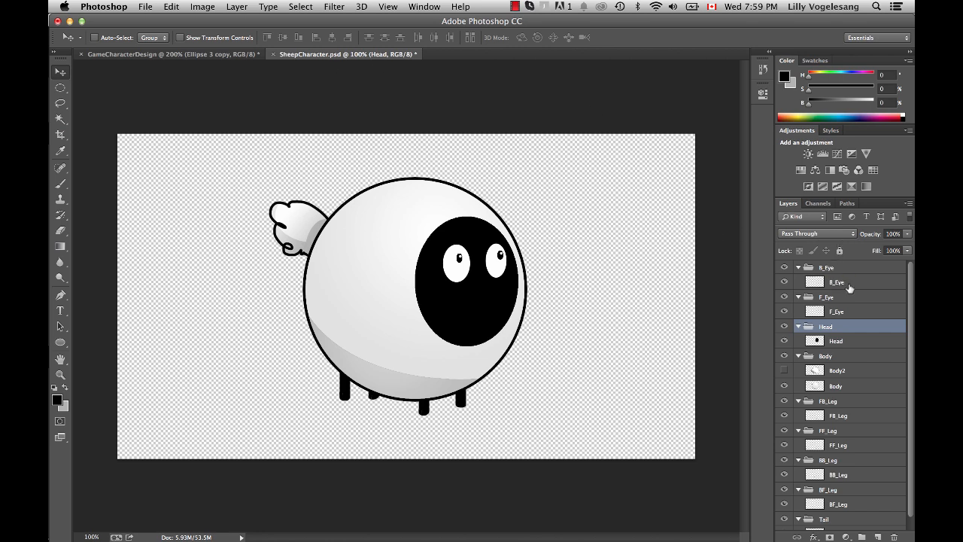
pyautogui.scroll(-1, 855, 476)
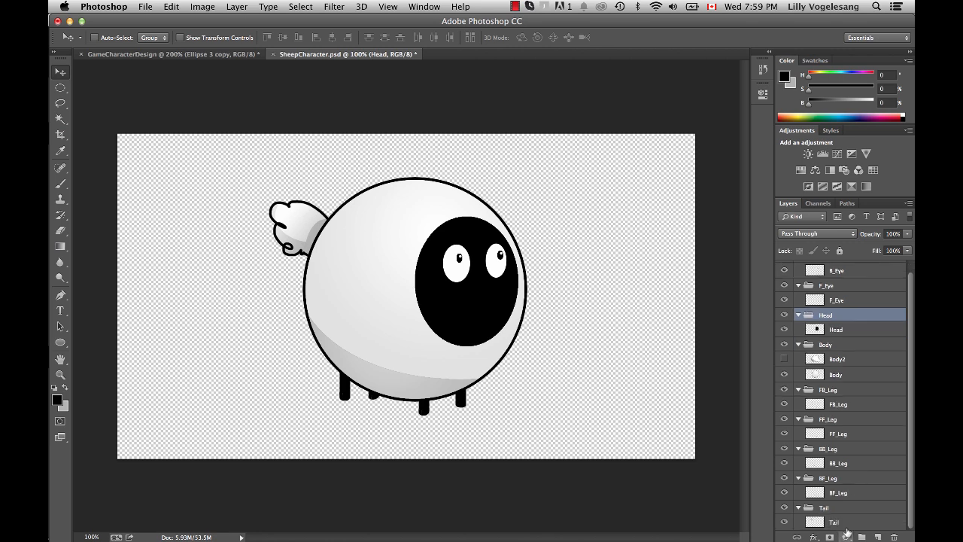
pyautogui.scroll(1, 811, 427)
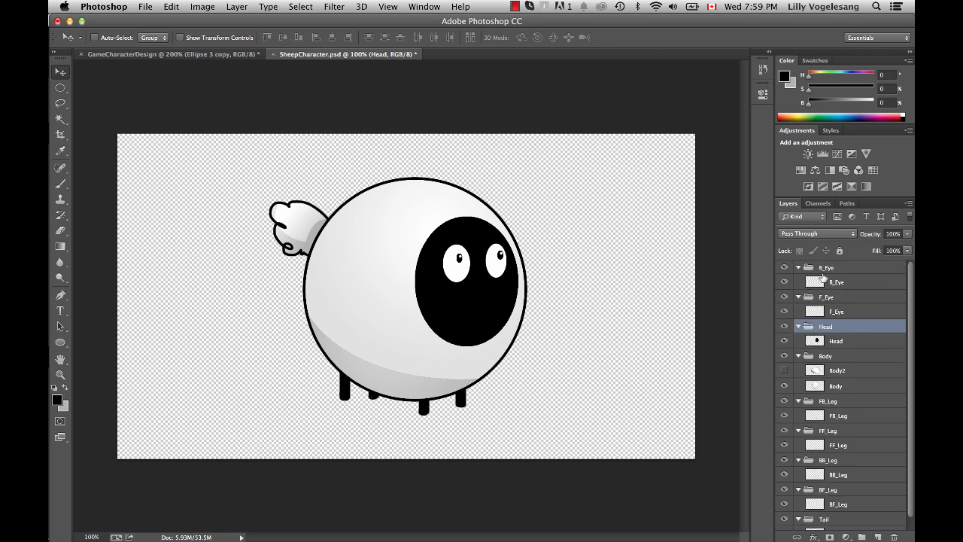
# Step: Add a new layer and move it out of the B_Eye group to the very top of the layer stack
pyautogui.click(849, 268)
pyautogui.click(877, 536)
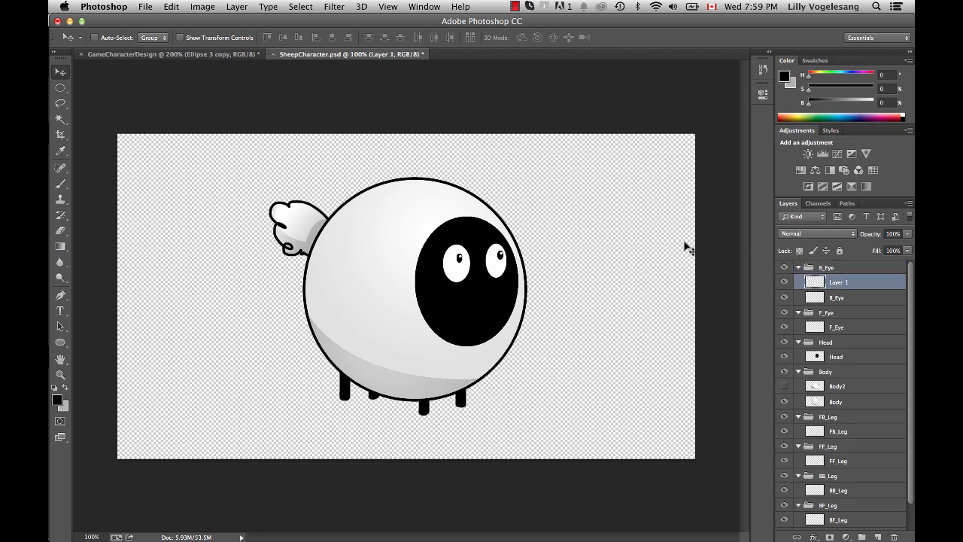
pyautogui.moveTo(873, 283); pyautogui.dragTo(847, 263)
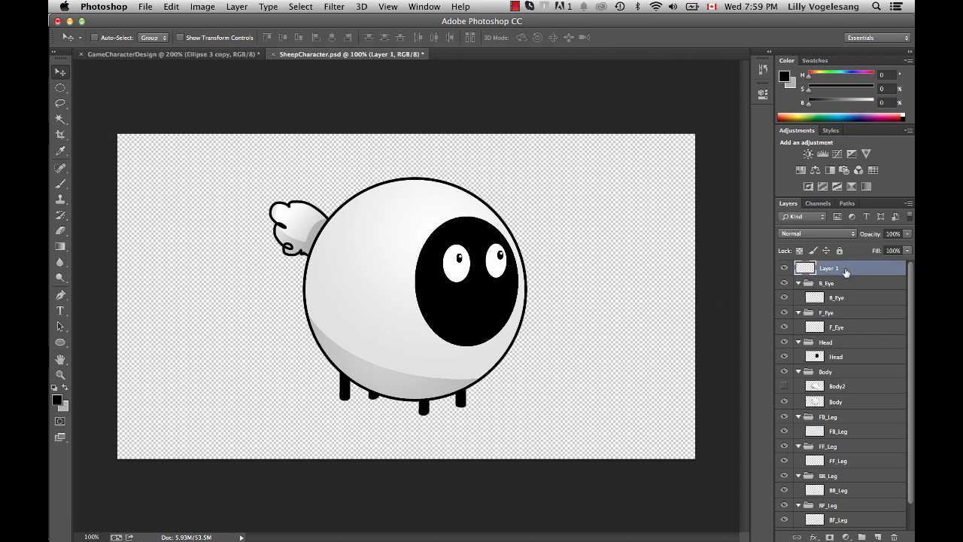
# Step: Paint a curly black strand of hair on top of the sheep's head with the Brush and name its layer CurlyHair
pyautogui.click(60, 183)
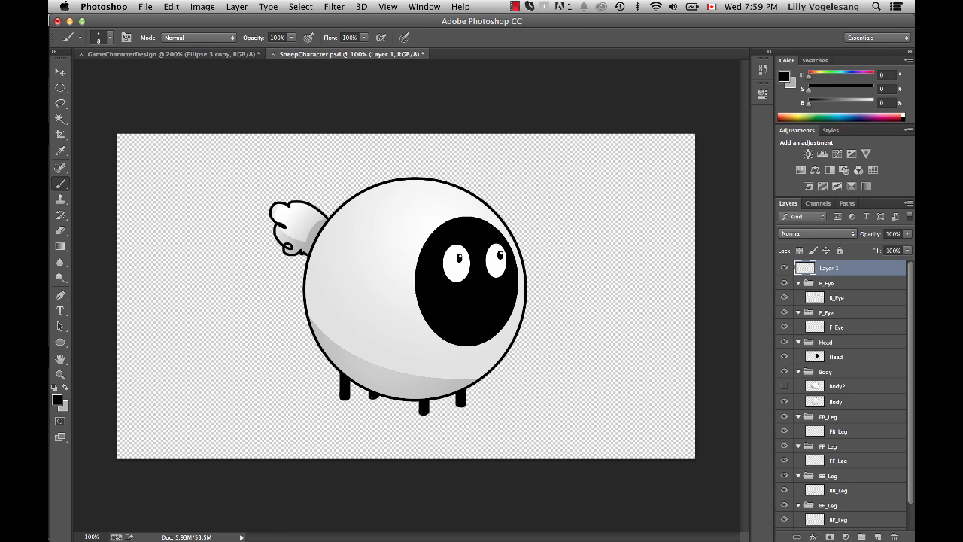
pyautogui.moveTo(467, 217)
pyautogui.mouseDown()
pyautogui.moveTo(479, 191)
pyautogui.moveTo(502, 190)
pyautogui.mouseUp()
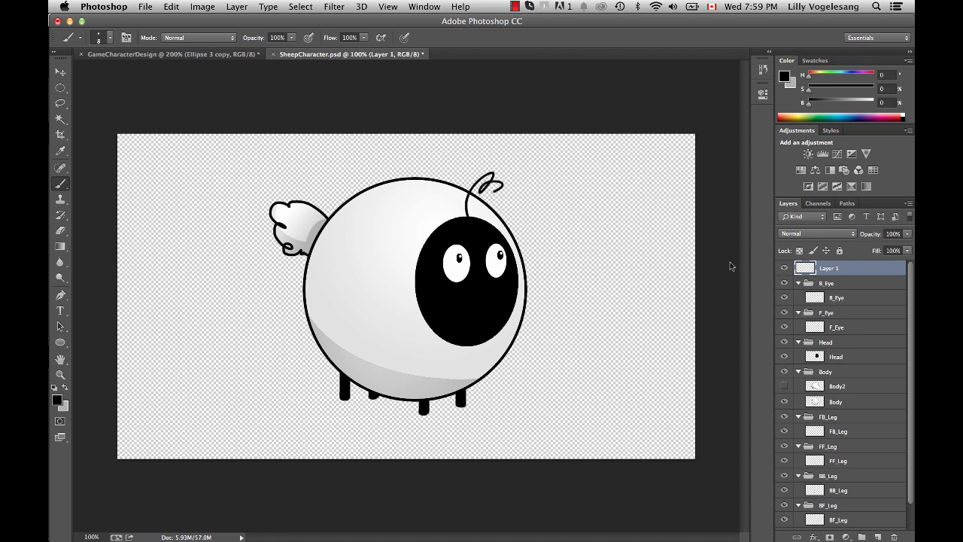
pyautogui.doubleClick(829, 268)
pyautogui.write('CurlyHair')
pyautogui.press('Return')
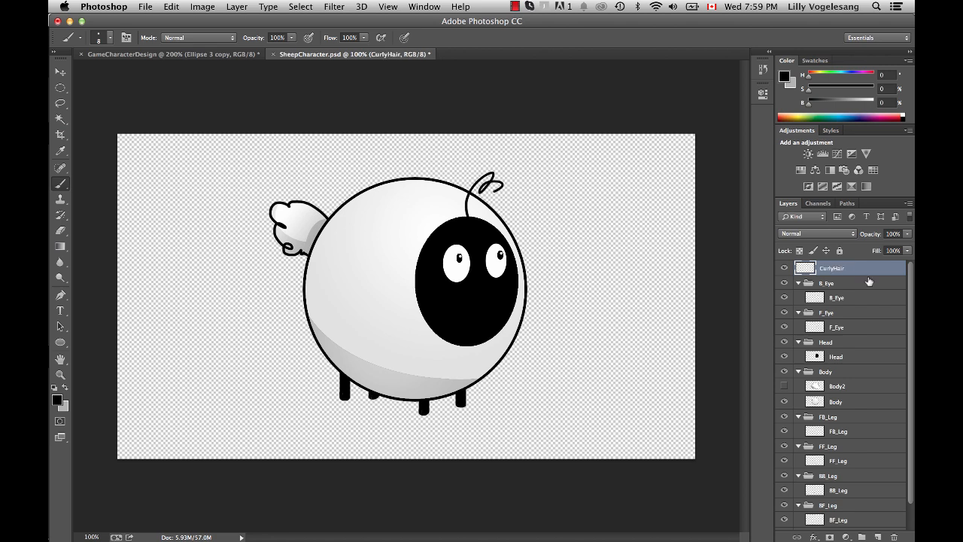
# Step: Put the CurlyHair layer in its own group named CurlyHair and save the document
pyautogui.press('super+g')
pyautogui.doubleClick(831, 267)
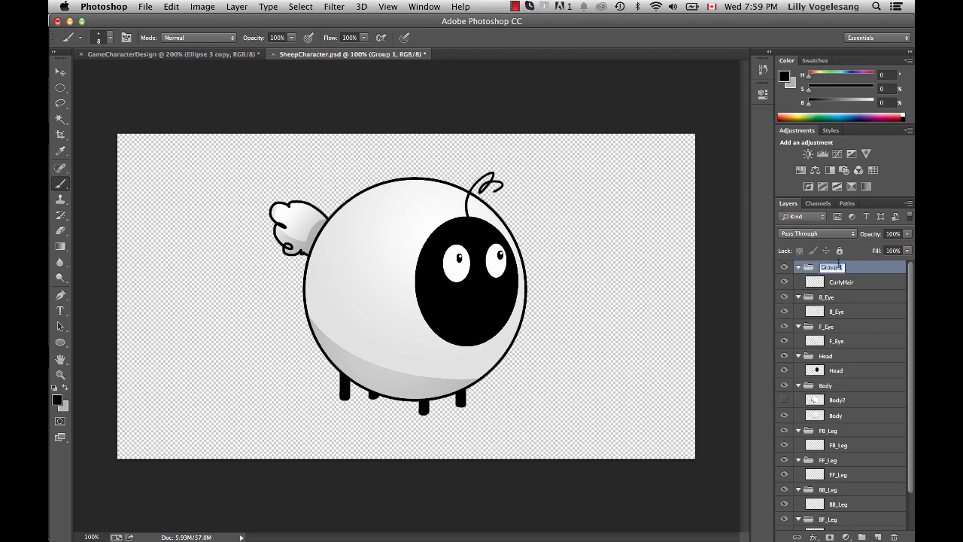
pyautogui.write('CurlyHair')
pyautogui.press('Return')
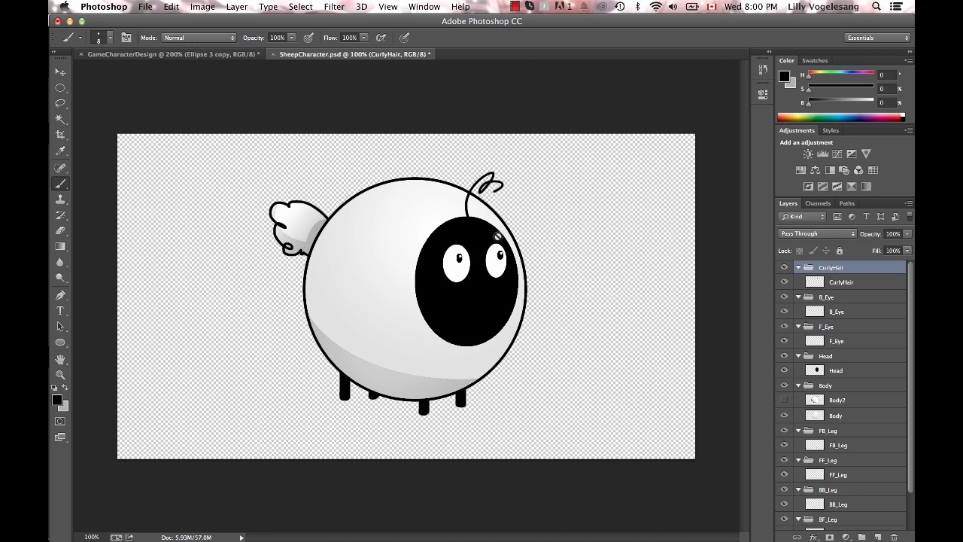
pyautogui.press('super+s')
# Step: Switch to Toon Boom Harmony and open the scene settings to look through the resolution presets
pyautogui.moveTo(353, 531)
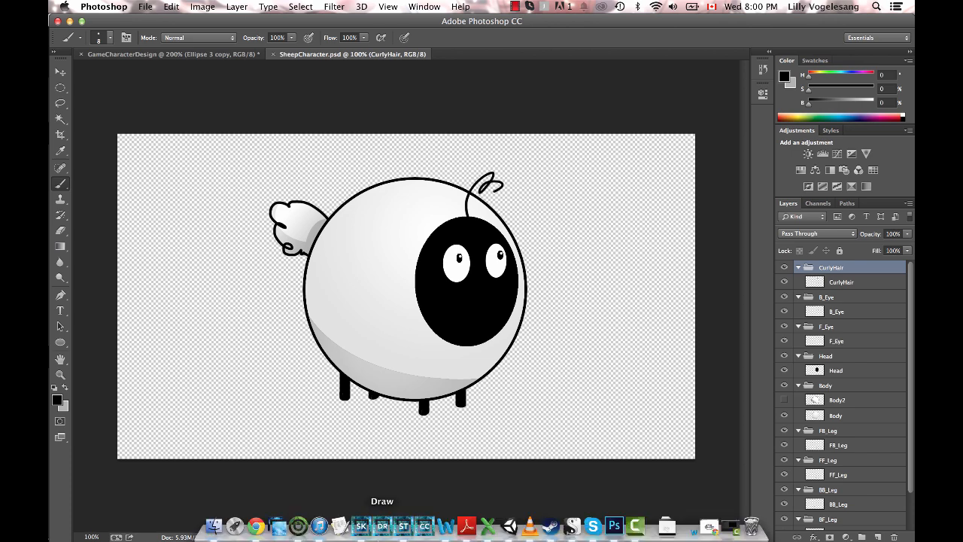
pyautogui.click(405, 526)
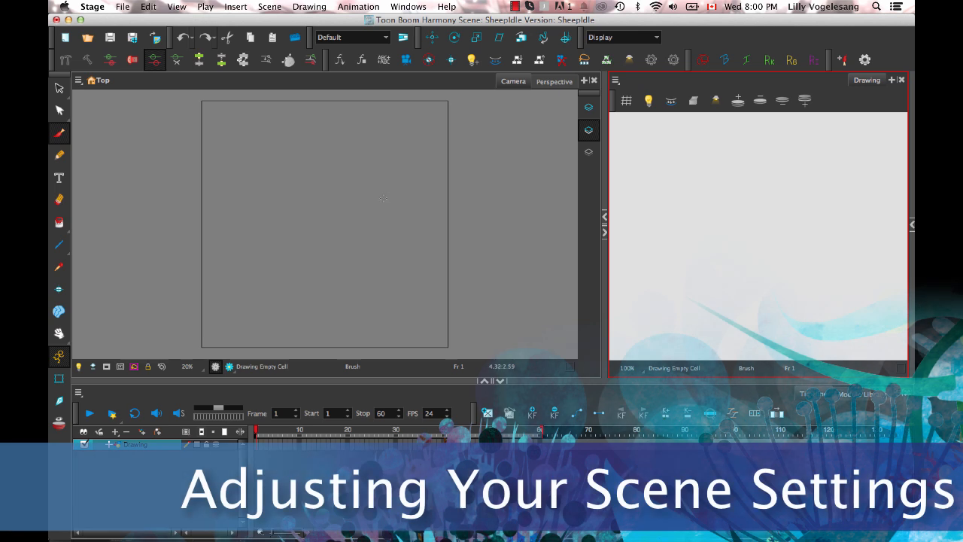
pyautogui.click(269, 7)
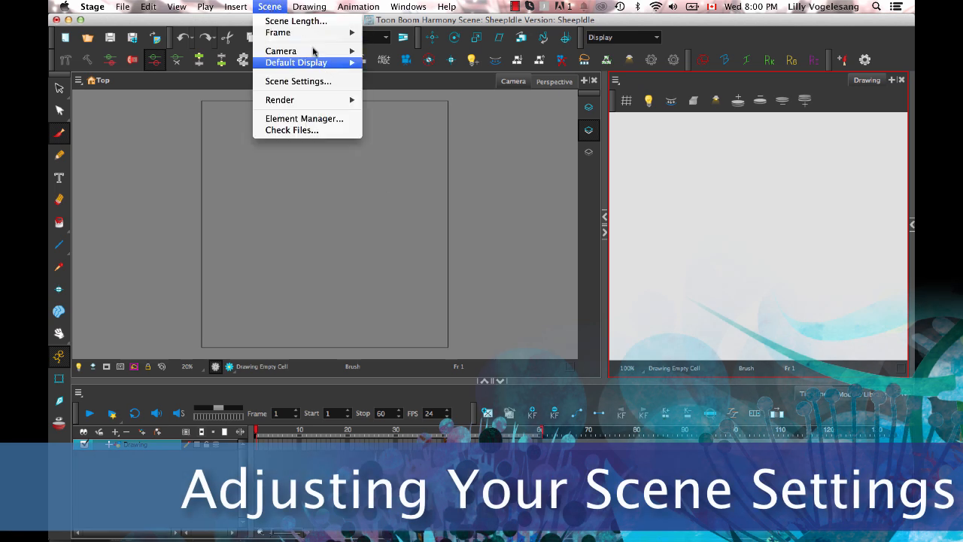
pyautogui.click(285, 81)
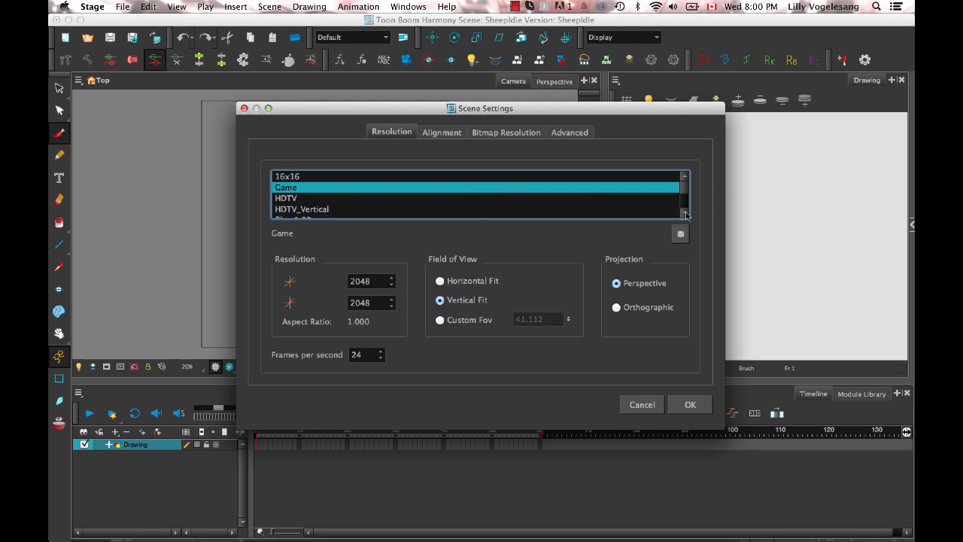
pyautogui.moveTo(685, 187)
pyautogui.mouseDown()
pyautogui.moveTo(685, 211)
pyautogui.moveTo(685, 187)
pyautogui.mouseUp()
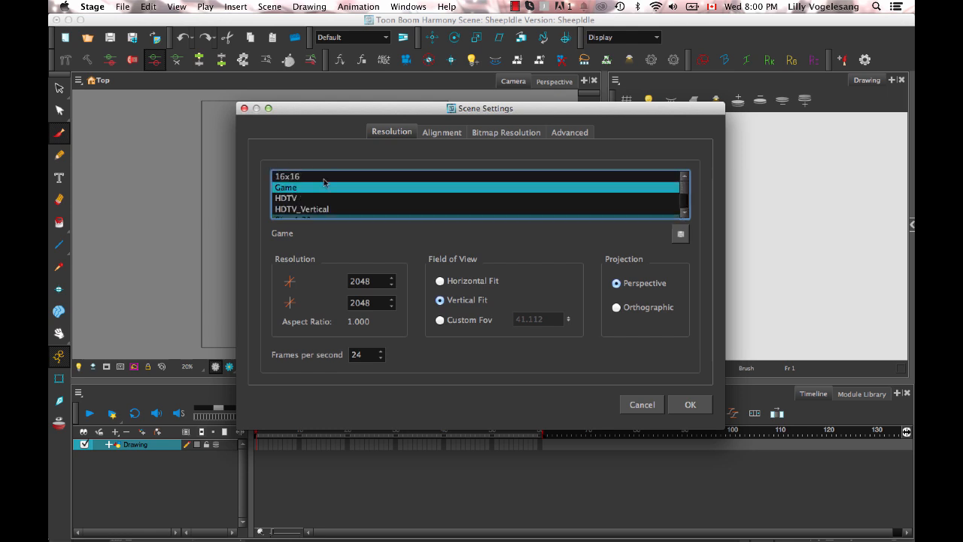
# Step: Try saving the 2048 x 2048 resolution as a custom preset, cancel the naming prompt and discard the scene settings
pyautogui.click(368, 281)
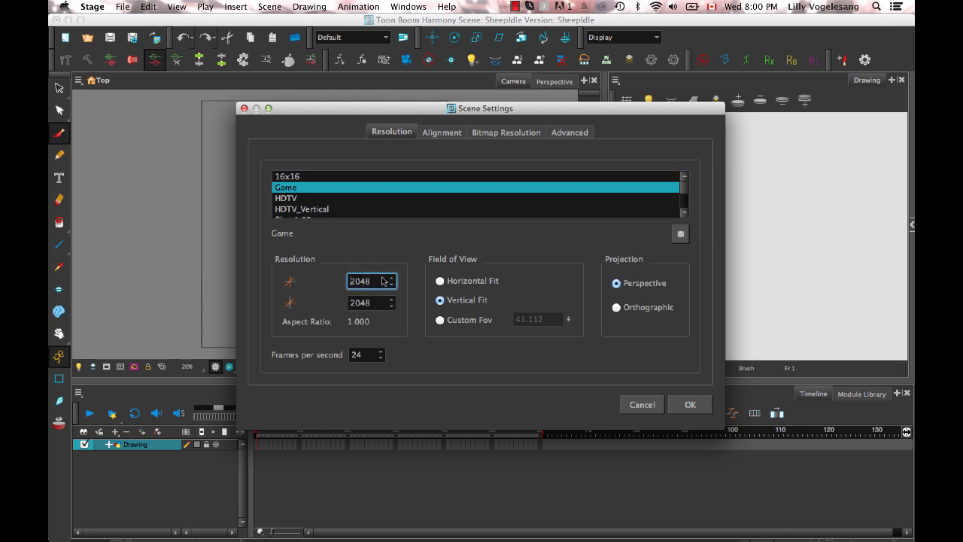
pyautogui.press('Tab')
pyautogui.click(392, 279)
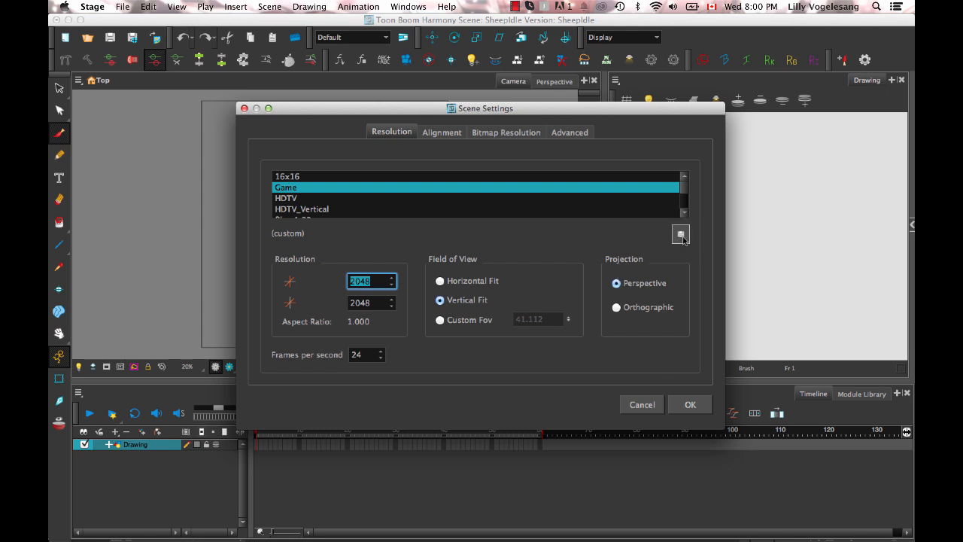
pyautogui.click(681, 235)
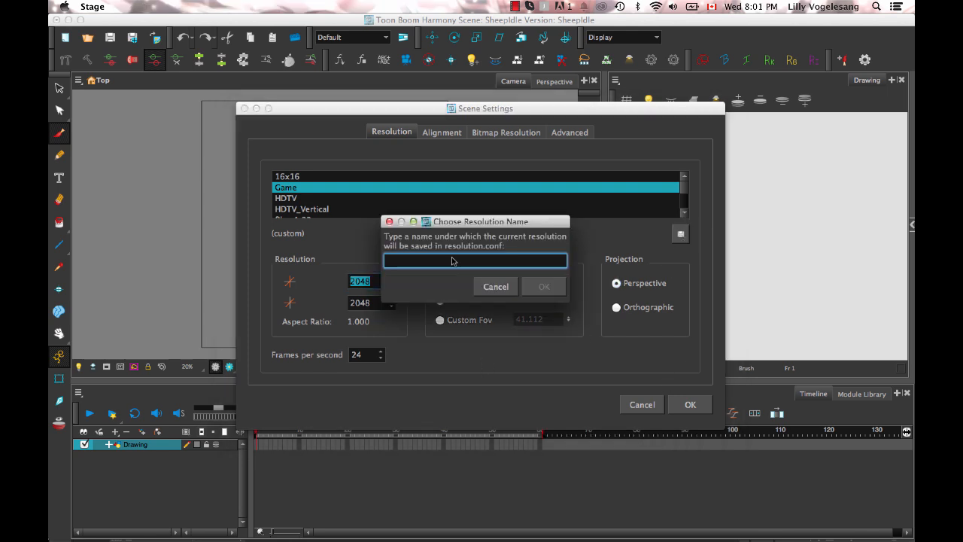
pyautogui.click(496, 287)
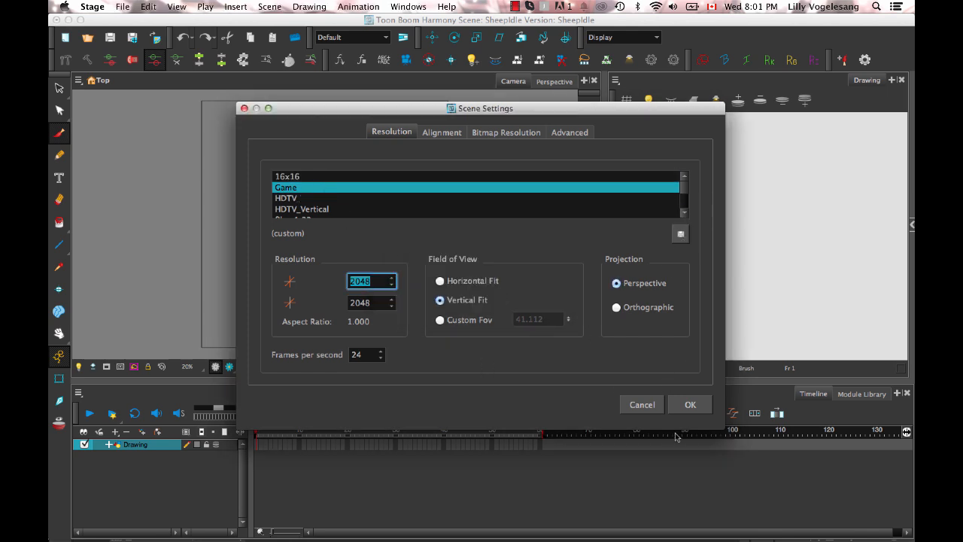
pyautogui.click(645, 404)
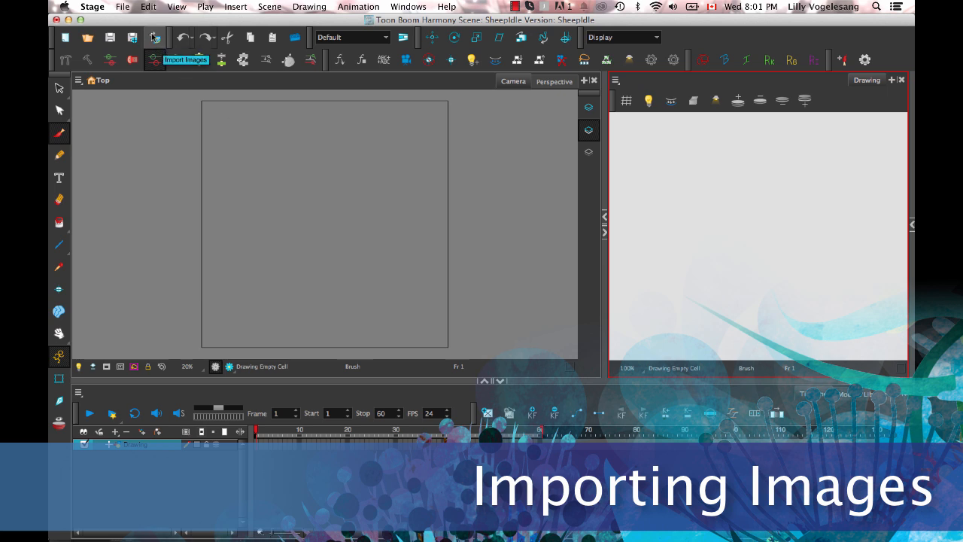
# Step: Open the image import settings, browse for drawings to import and cancel the browsing, keeping SheepCharacter.psd as the file
pyautogui.click(127, 7)
pyautogui.moveTo(138, 135)
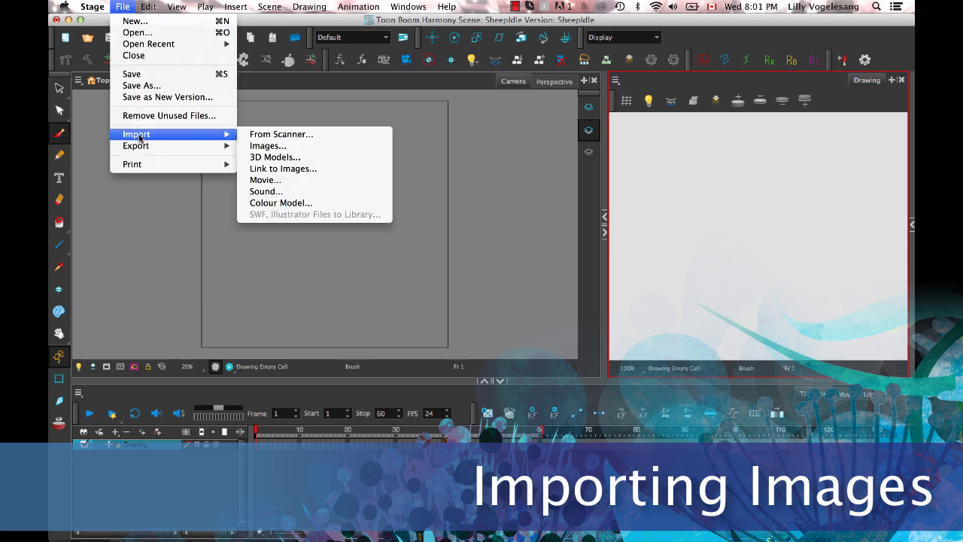
pyautogui.click(284, 148)
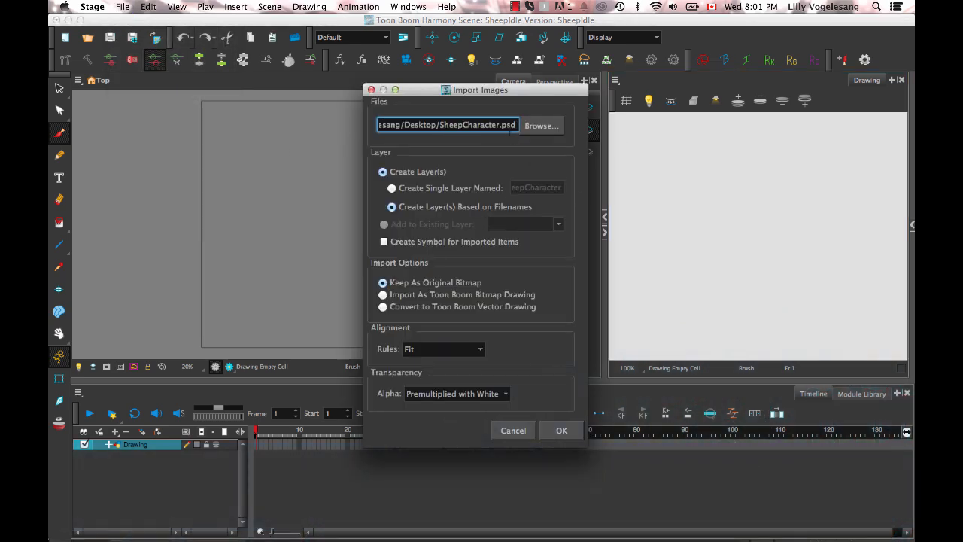
pyautogui.click(545, 127)
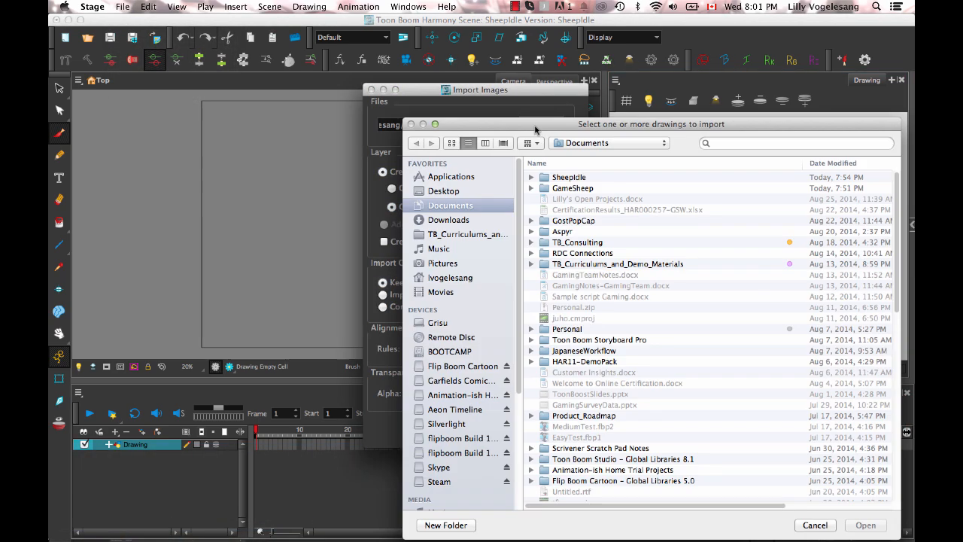
pyautogui.click(815, 525)
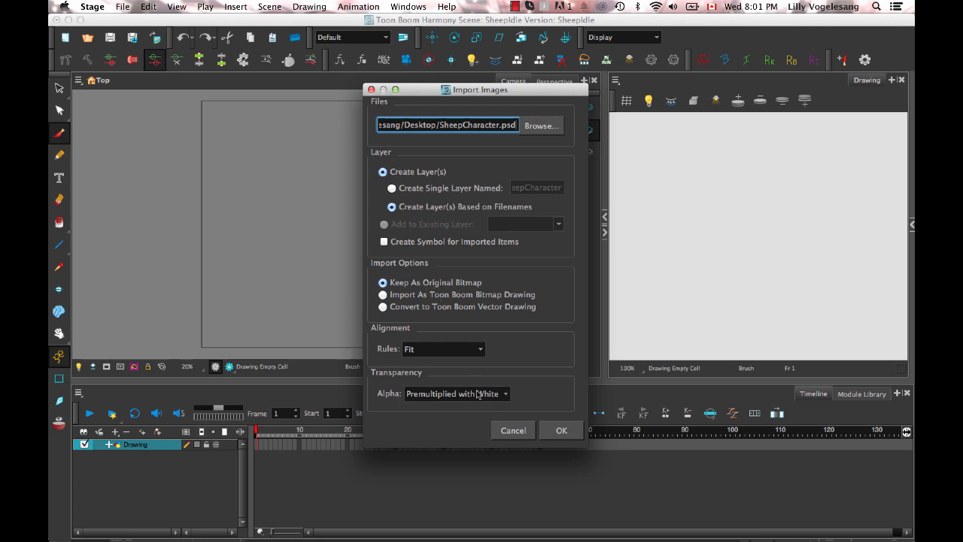
# Step: Examine the import options for Toon Boom bitmap and vector drawings, including the Black and White and Grey vectorization presets
pyautogui.click(465, 298)
pyautogui.click(496, 307)
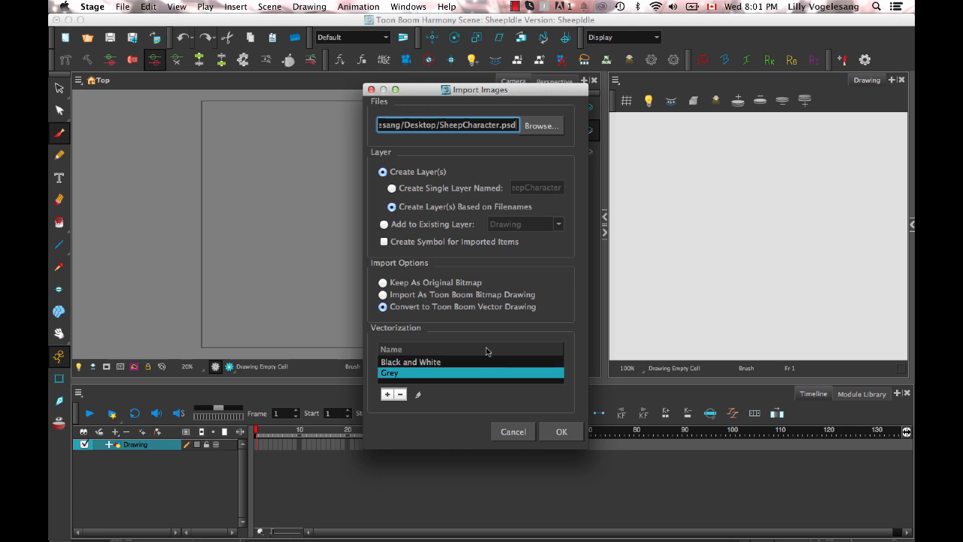
pyautogui.click(441, 365)
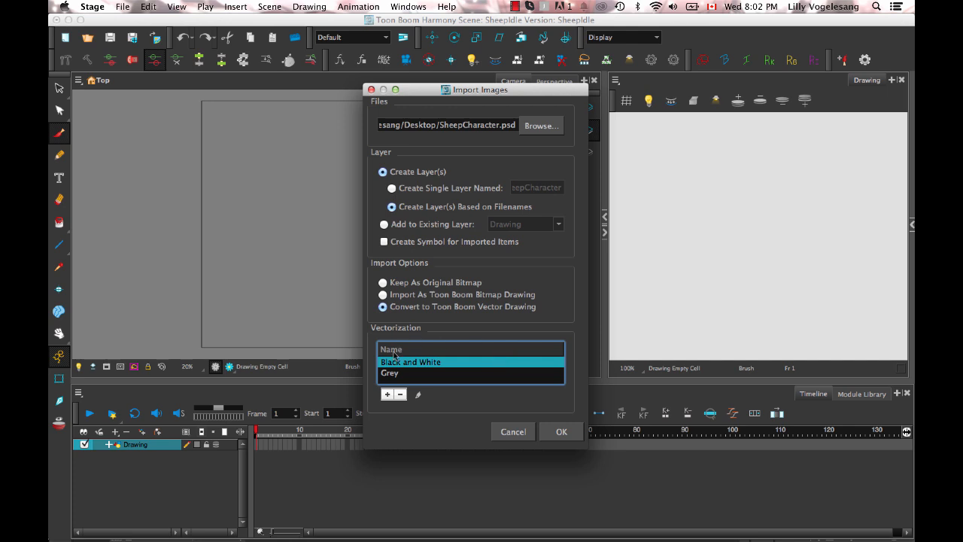
pyautogui.click(405, 374)
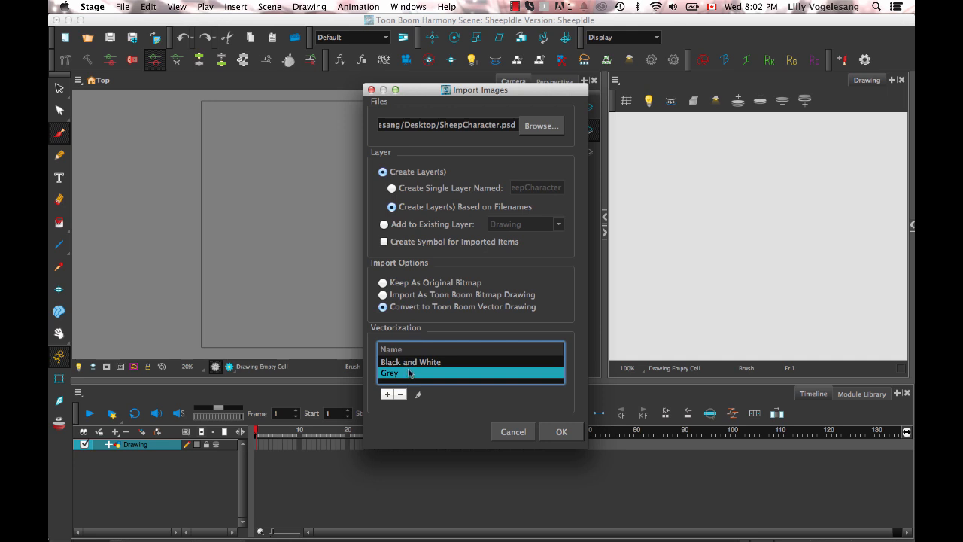
pyautogui.click(456, 296)
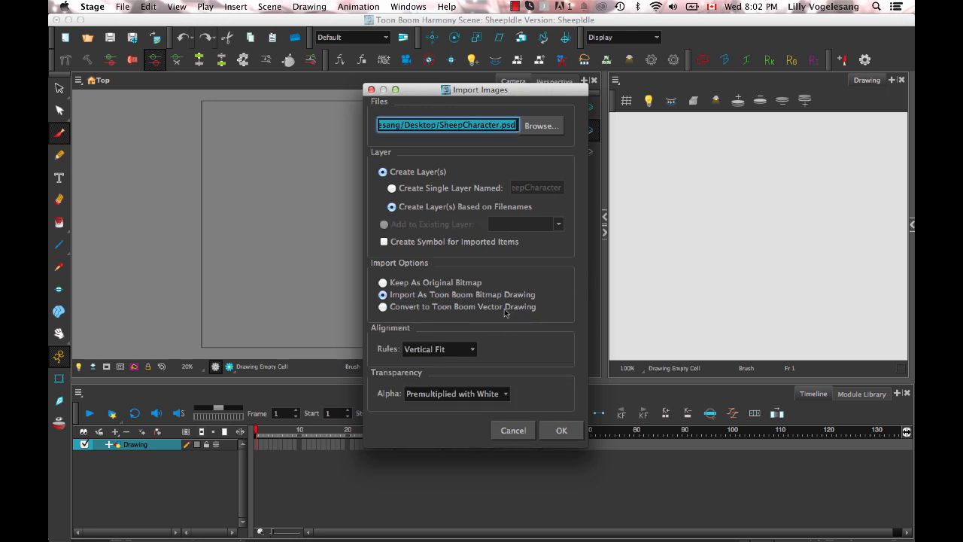
# Step: Import SheepCharacter.psd as separated layers with straight transparency, keeping it as original bitmap
pyautogui.click(407, 284)
pyautogui.click(561, 430)
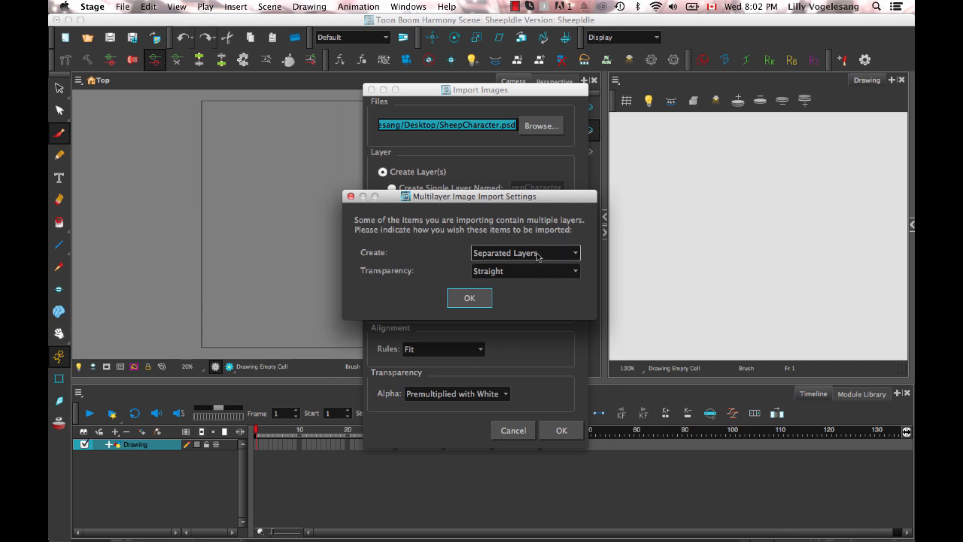
pyautogui.click(505, 254)
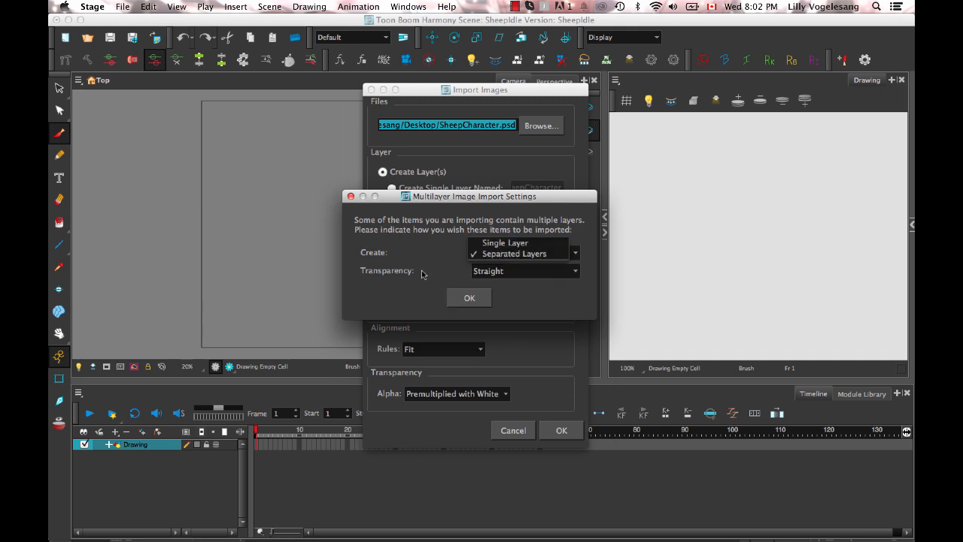
pyautogui.click(518, 254)
pyautogui.click(474, 299)
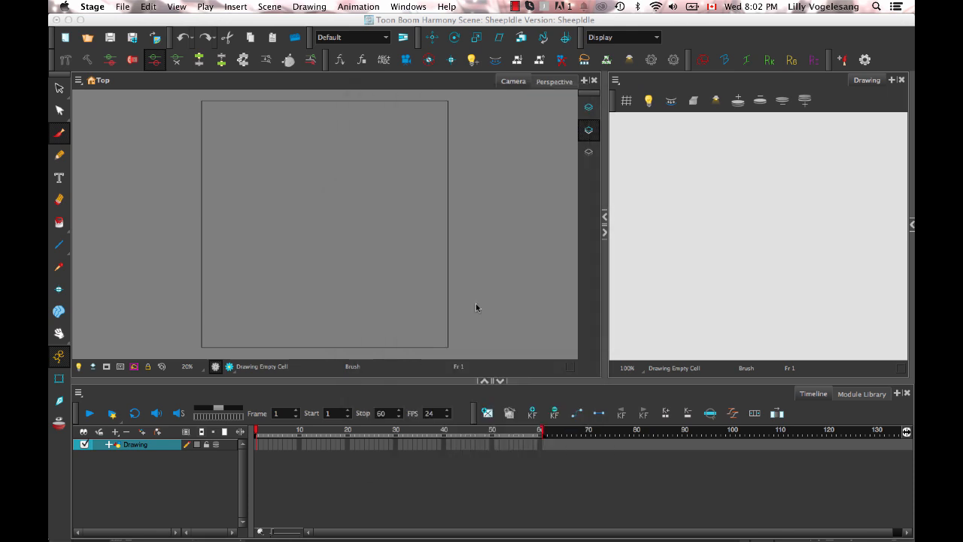
# Step: Widen the timeline's layer list and inspect the imported sheep layers, hiding and showing SheepCharacter_Tail again
pyautogui.moveTo(245, 440); pyautogui.dragTo(291, 446)
pyautogui.scroll(-3, 292, 476)
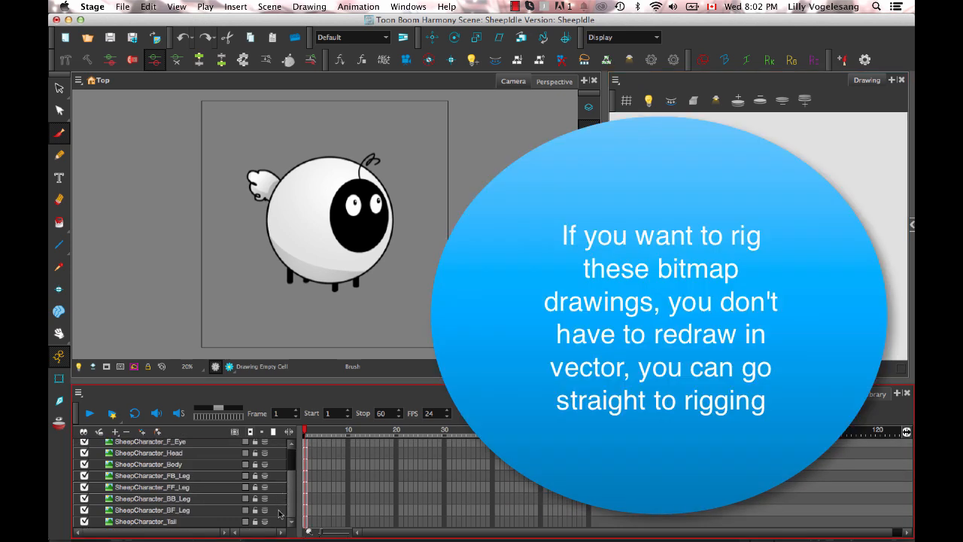
pyautogui.click(208, 465)
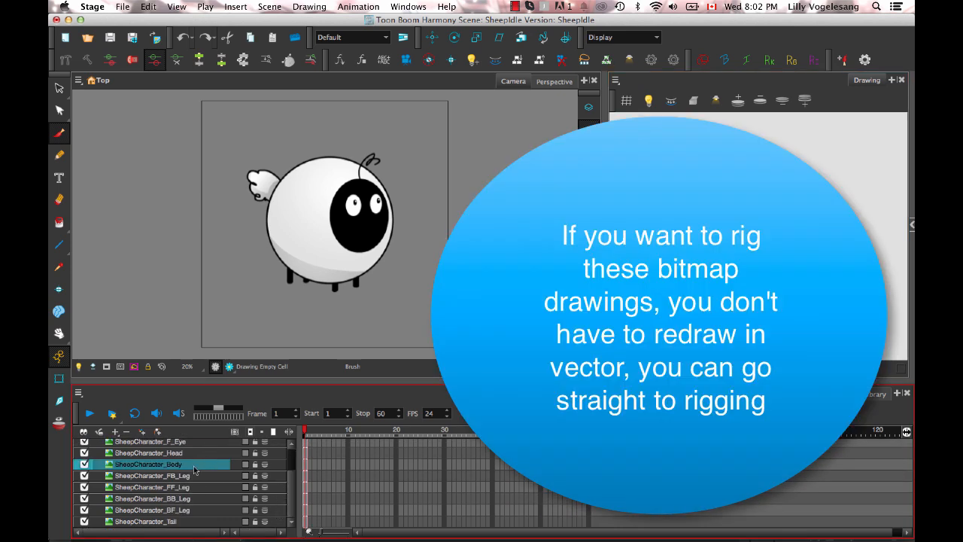
pyautogui.click(83, 521)
pyautogui.click(83, 520)
pyautogui.click(306, 521)
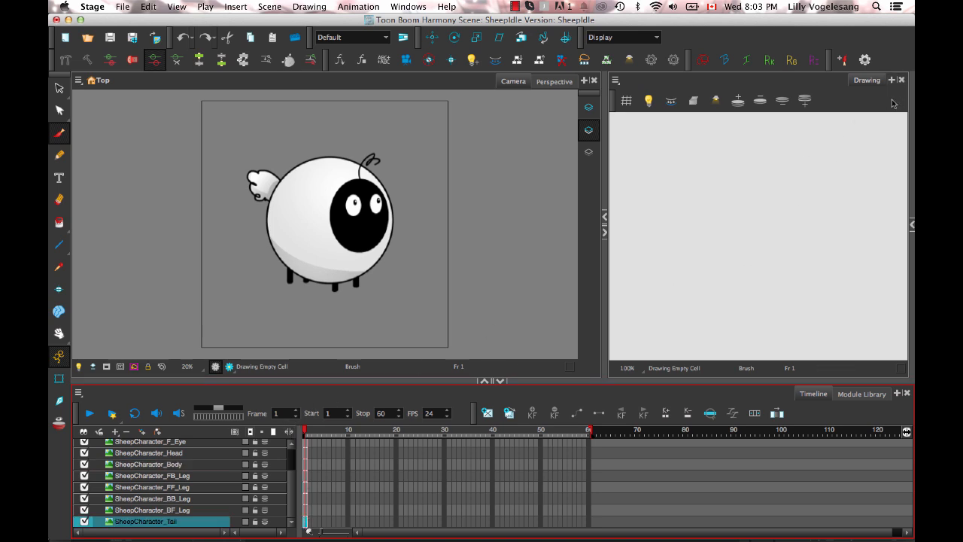
# Step: Expand the collapsed side area, show the Library with the drawing substitution preview and widen it
pyautogui.click(911, 225)
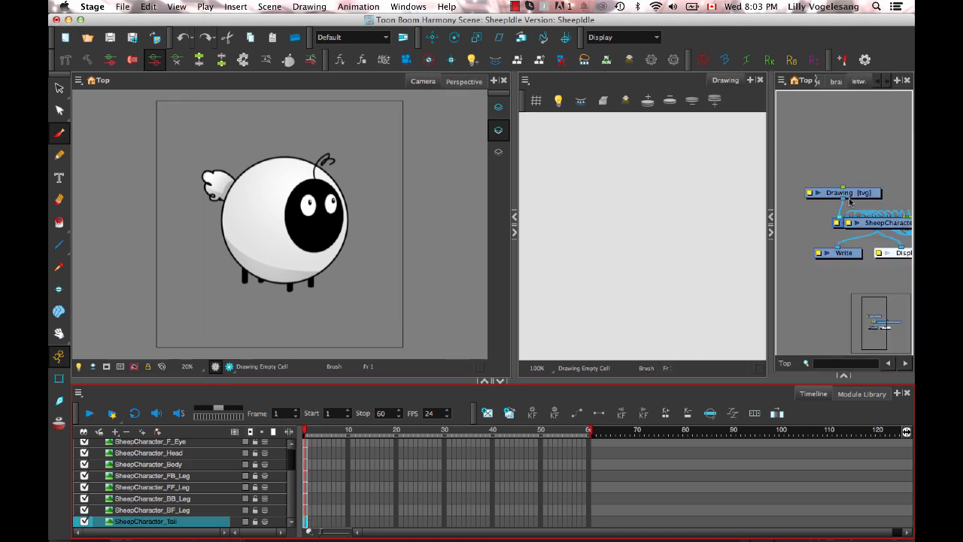
pyautogui.click(836, 81)
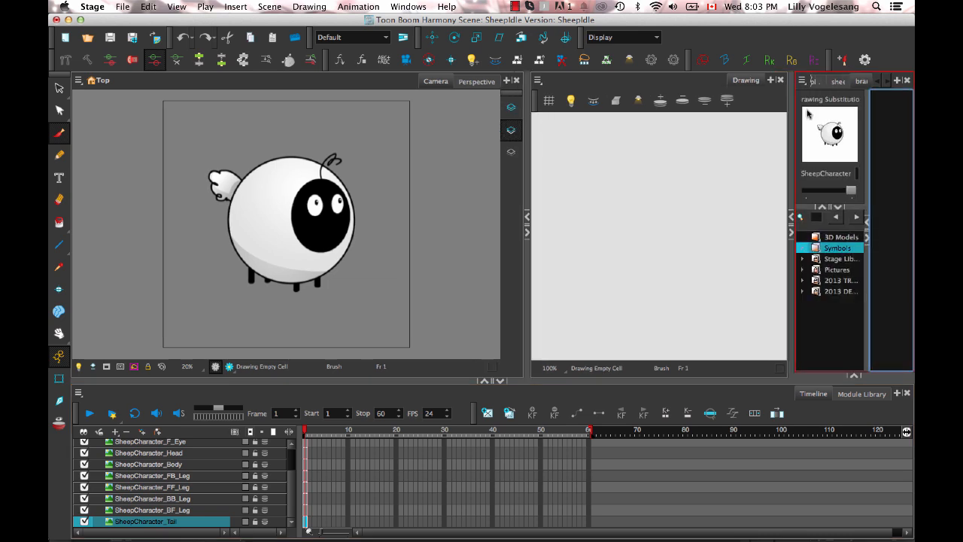
pyautogui.moveTo(792, 123); pyautogui.dragTo(615, 154)
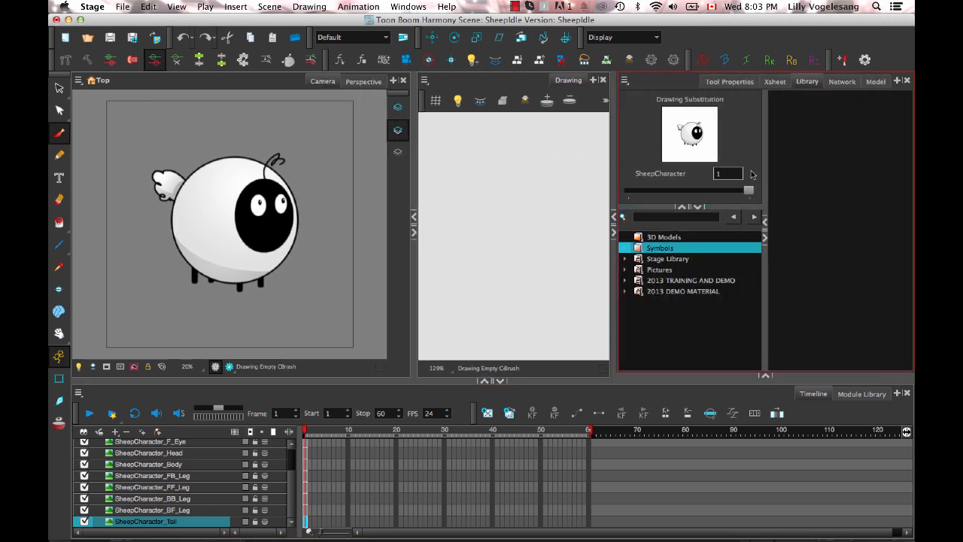
# Step: Check the cells at the start of the SheepCharacter_BF_Leg and SheepCharacter_BB_Leg layers in the timeline
pyautogui.click(307, 511)
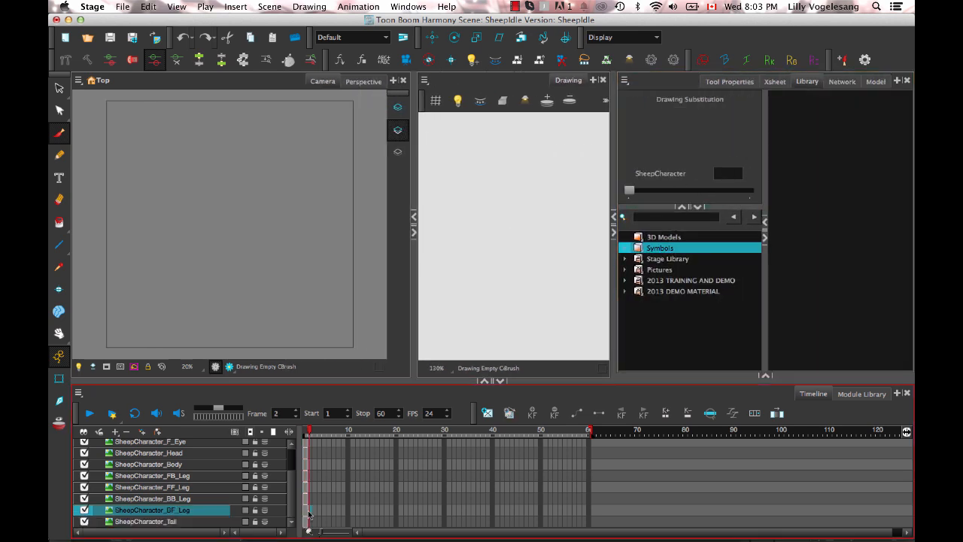
pyautogui.click(305, 511)
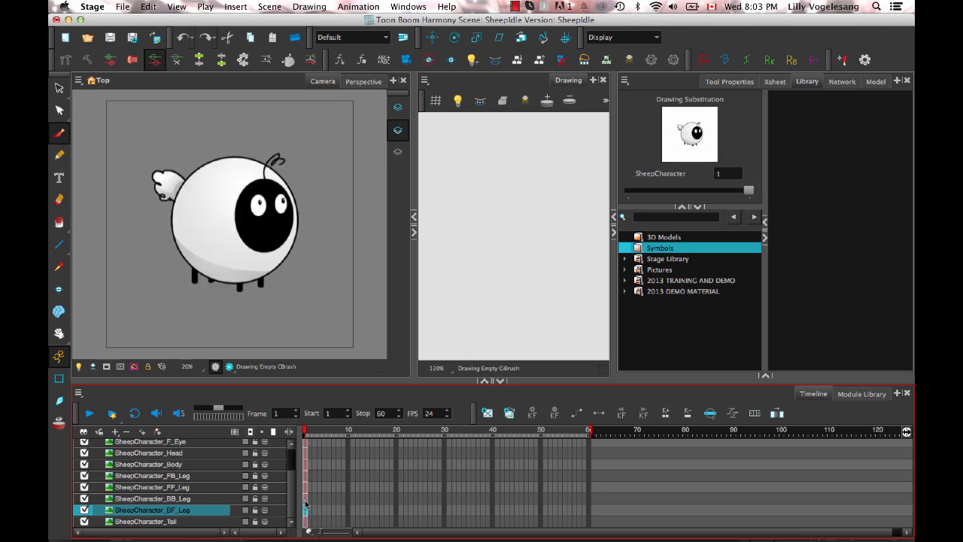
pyautogui.click(305, 499)
pyautogui.moveTo(288, 503)
pyautogui.mouseDown()
pyautogui.moveTo(289, 480)
pyautogui.moveTo(287, 498)
pyautogui.mouseUp()
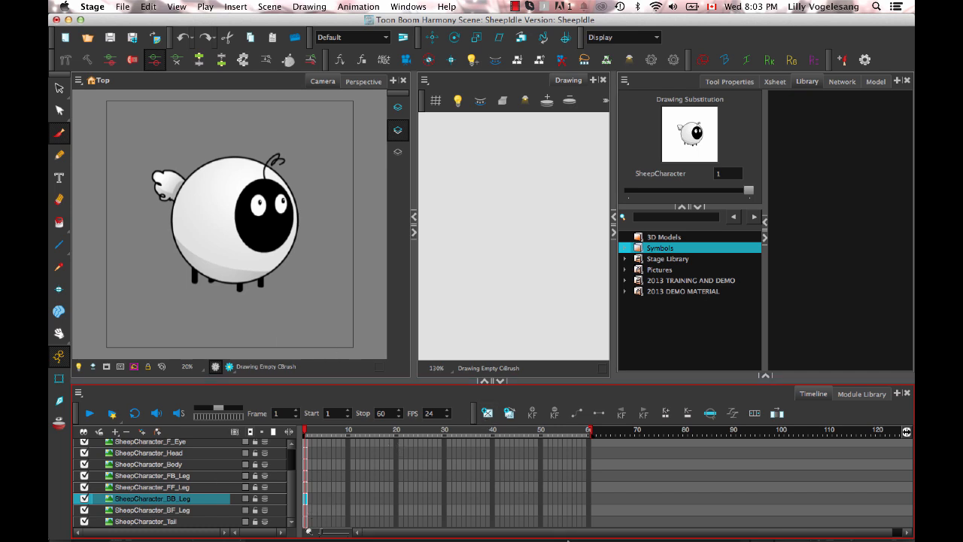
# Step: Switch to Photoshop, make the Body2 layer in the Body group visible and save SheepCharacter.psd
pyautogui.moveTo(570, 529)
pyautogui.click(614, 526)
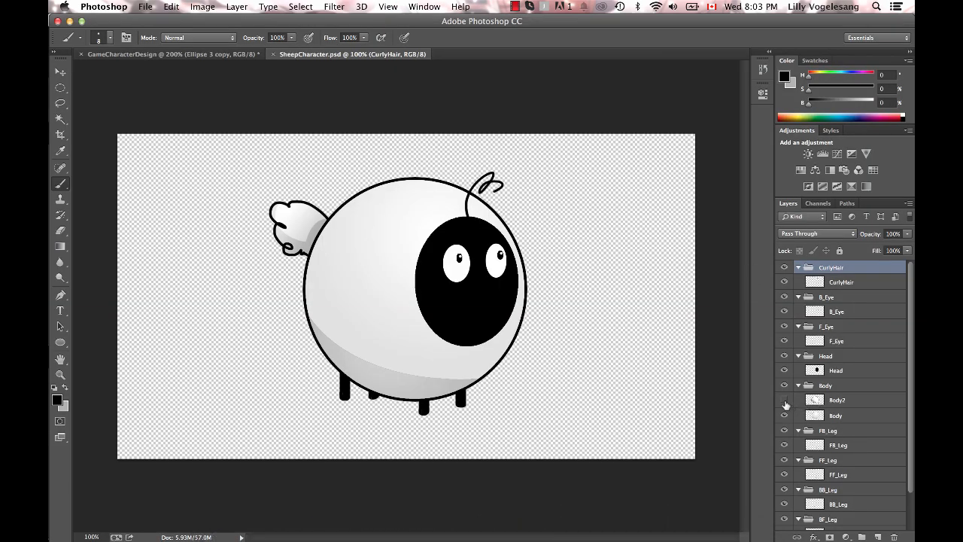
pyautogui.click(785, 400)
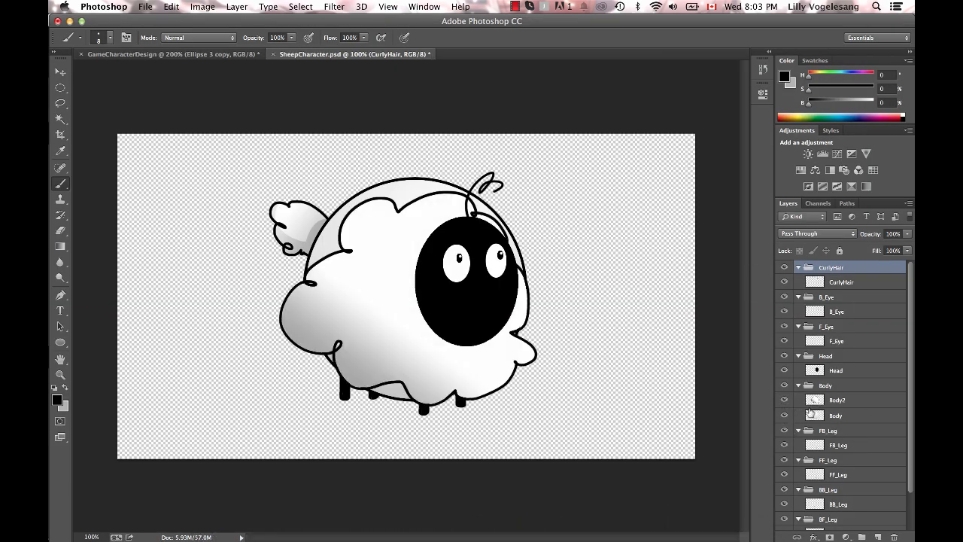
pyautogui.press('super+s')
# Step: Switch back to Toon Boom Harmony and undo the import of the sheep layers
pyautogui.moveTo(353, 538)
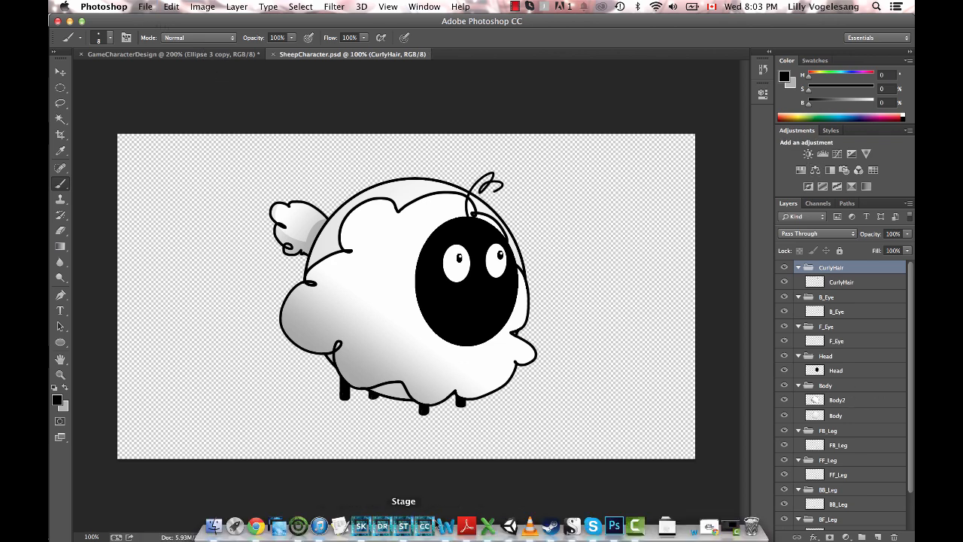
pyautogui.click(404, 524)
pyautogui.press('super+z')
pyautogui.press('super+z')
pyautogui.press('super+z')
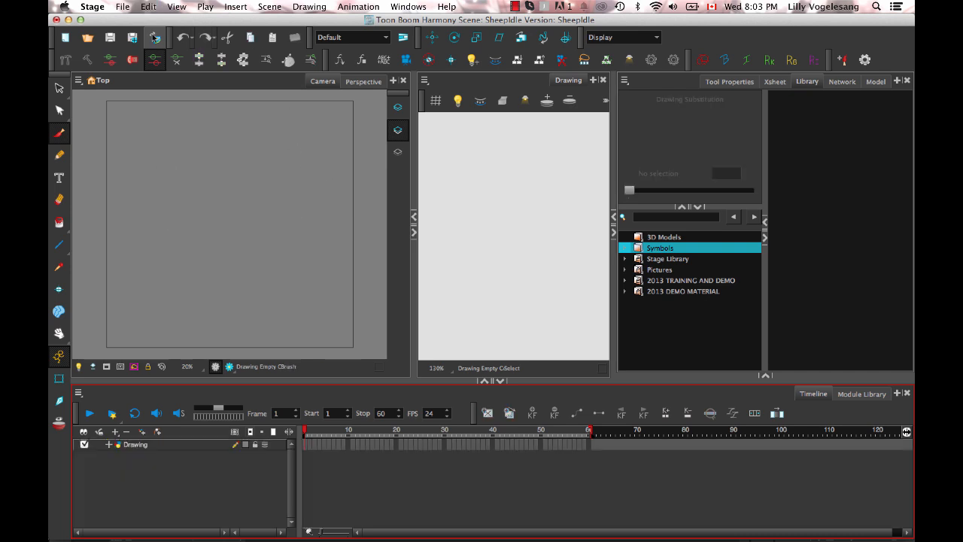
# Step: Import the updated SheepCharacter.psd again, keeping it as original bitmap and splitting it into separated layers
pyautogui.press('super+r')
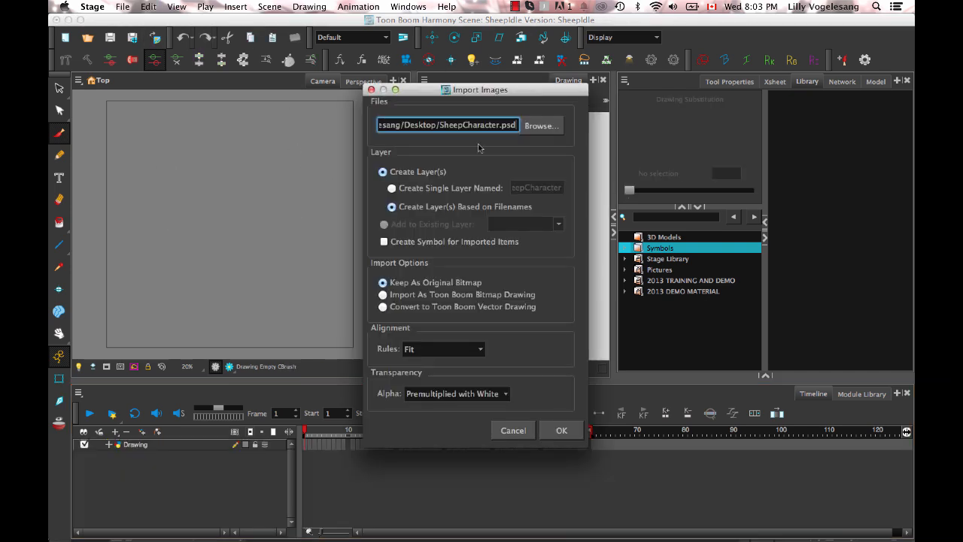
pyautogui.click(566, 433)
pyautogui.click(469, 297)
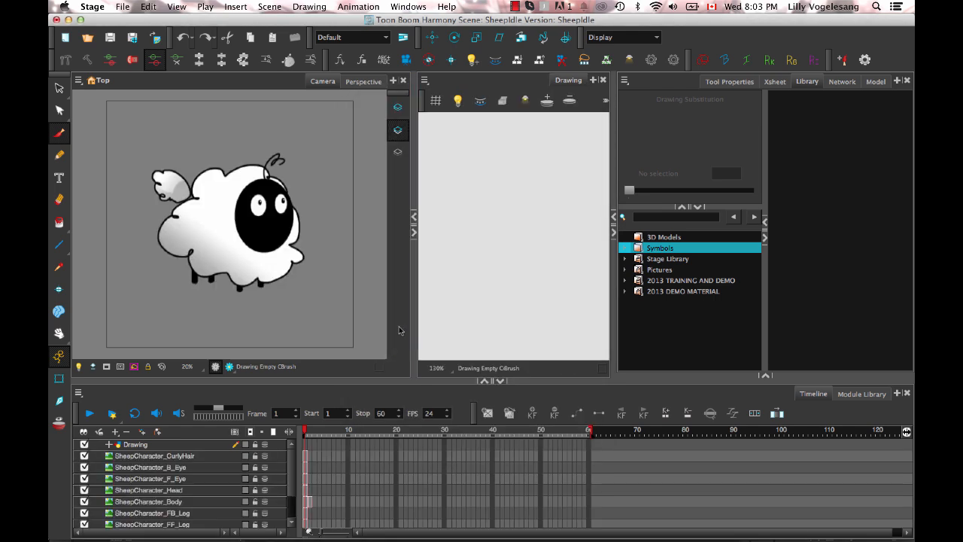
# Step: Compare the body drawings on frames 1 and 2 of the SheepCharacter_Body layer and return to frame 1
pyautogui.click(311, 504)
pyautogui.click(306, 503)
pyautogui.click(314, 503)
pyautogui.click(305, 503)
pyautogui.click(310, 502)
pyautogui.moveTo(310, 502); pyautogui.dragTo(306, 503)
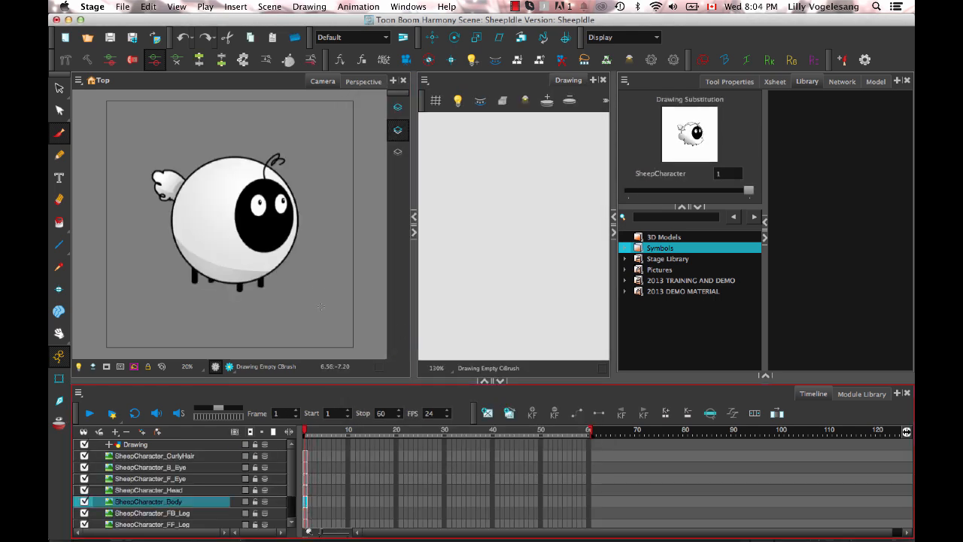
# Step: Activate the Transform tool, clear the selection in the camera view and widen the timeline's layer list
pyautogui.click(58, 378)
pyautogui.click(344, 313)
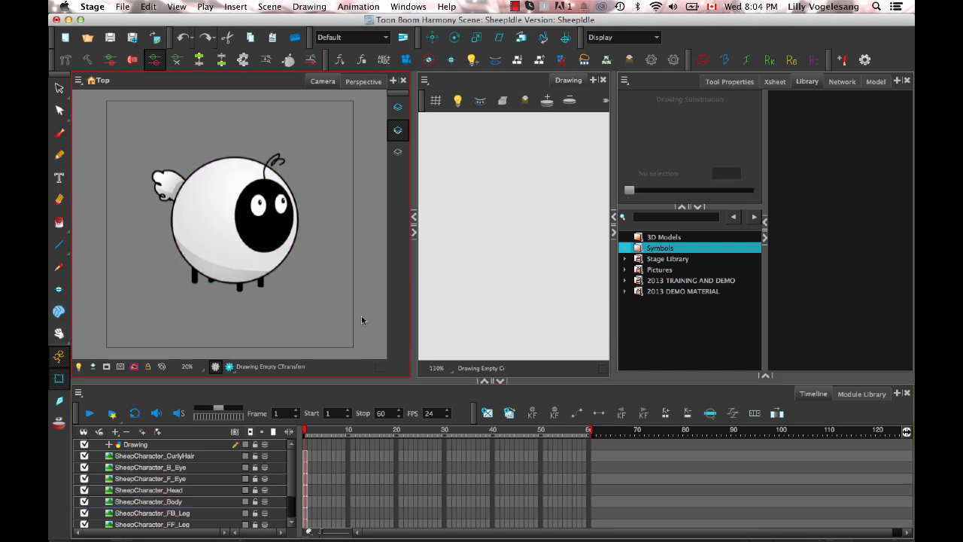
pyautogui.moveTo(293, 488)
pyautogui.mouseDown()
pyautogui.moveTo(293, 509)
pyautogui.moveTo(293, 467)
pyautogui.moveTo(376, 456)
pyautogui.mouseUp()
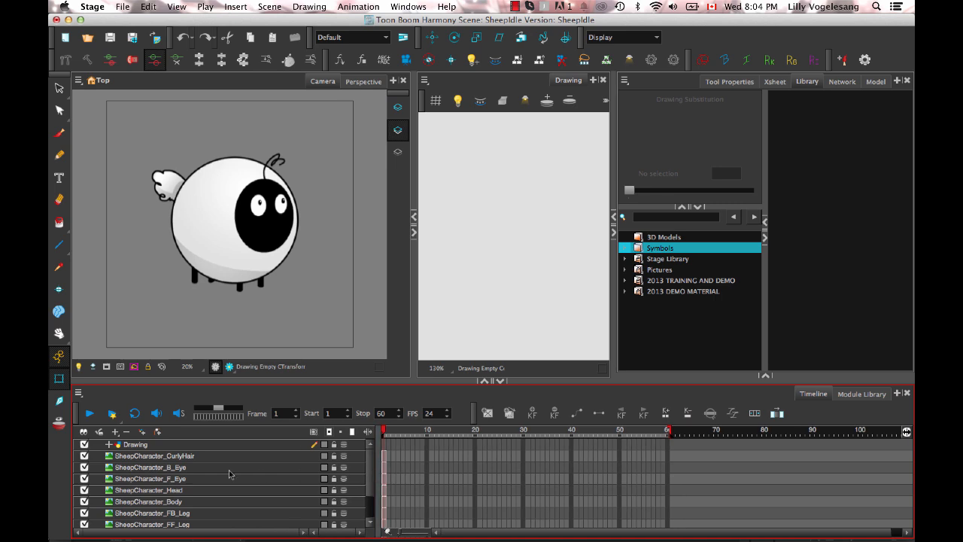
# Step: Add vector drawing layers named CurlyHair and F_Eye above the SheepCharacter_CurlyHair layer
pyautogui.click(210, 457)
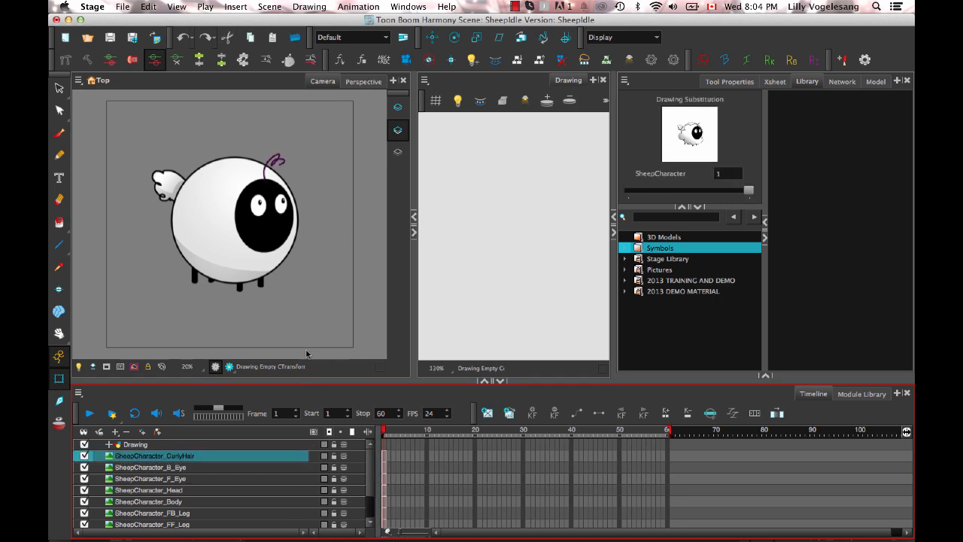
pyautogui.click(141, 433)
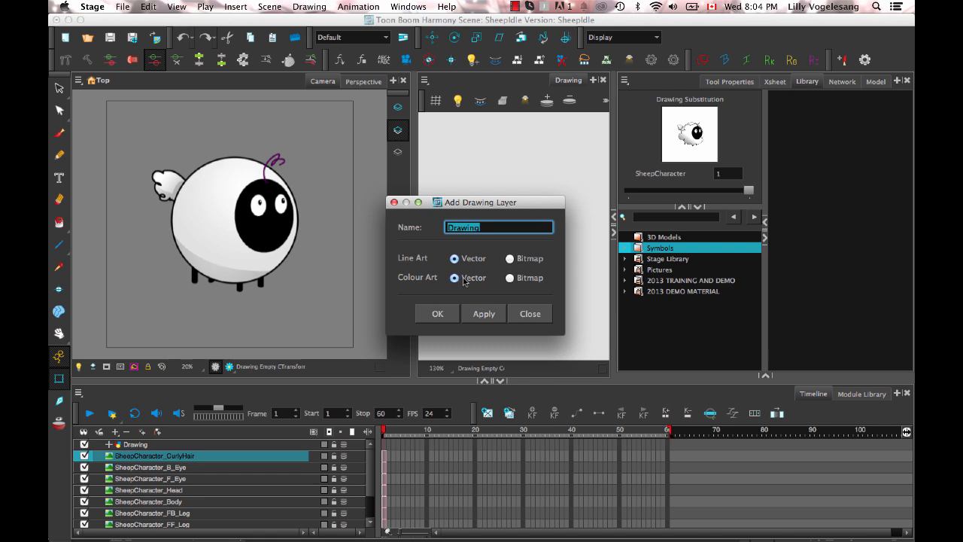
pyautogui.write('CurlyHair')
pyautogui.click(484, 316)
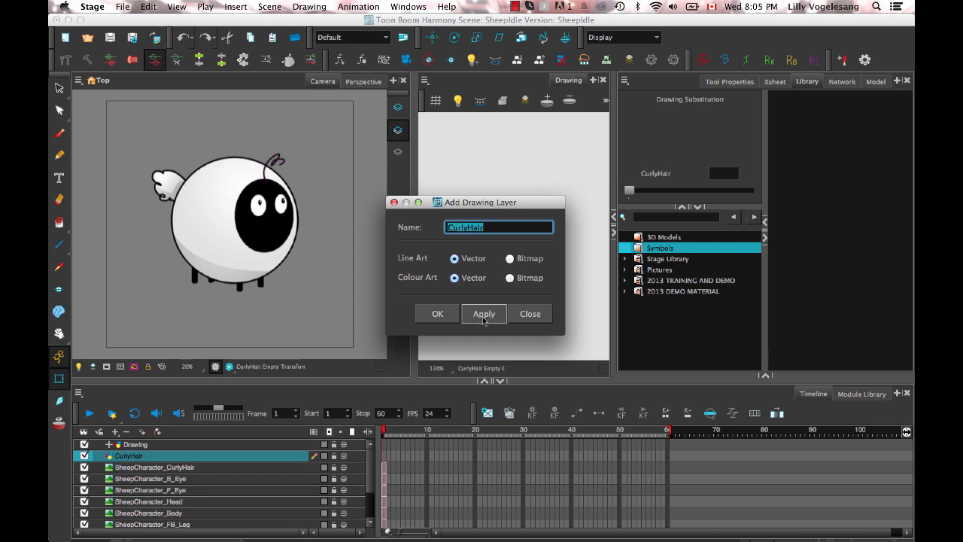
pyautogui.write('F_Eye')
pyautogui.click(484, 316)
# Step: Add two more vector drawing layers named B_Eye and Head
pyautogui.write('B_Eye')
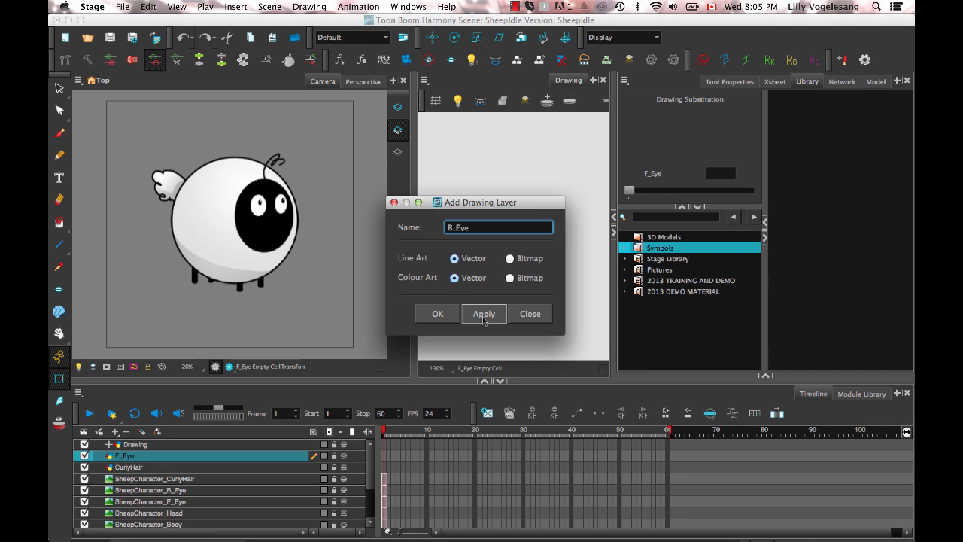
pyautogui.click(484, 314)
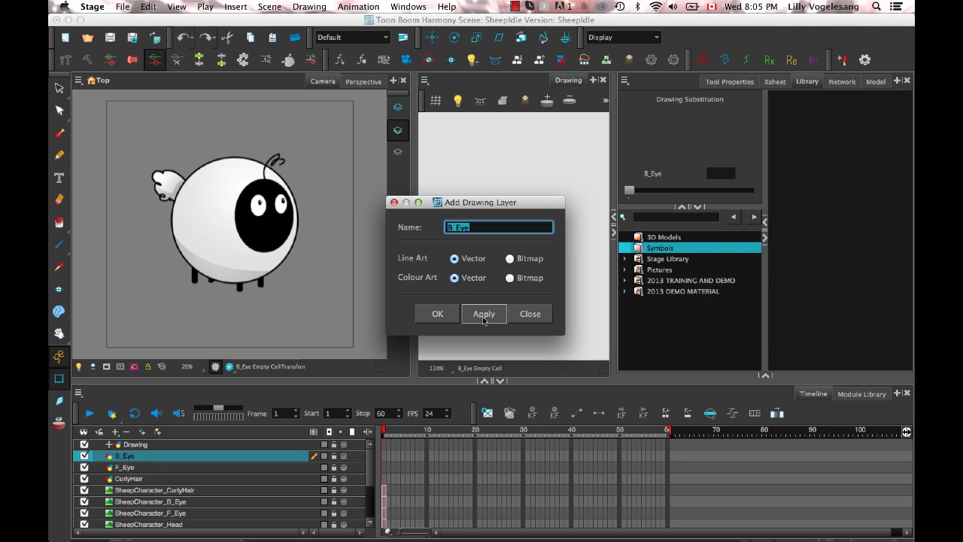
pyautogui.write('Head')
pyautogui.click(483, 315)
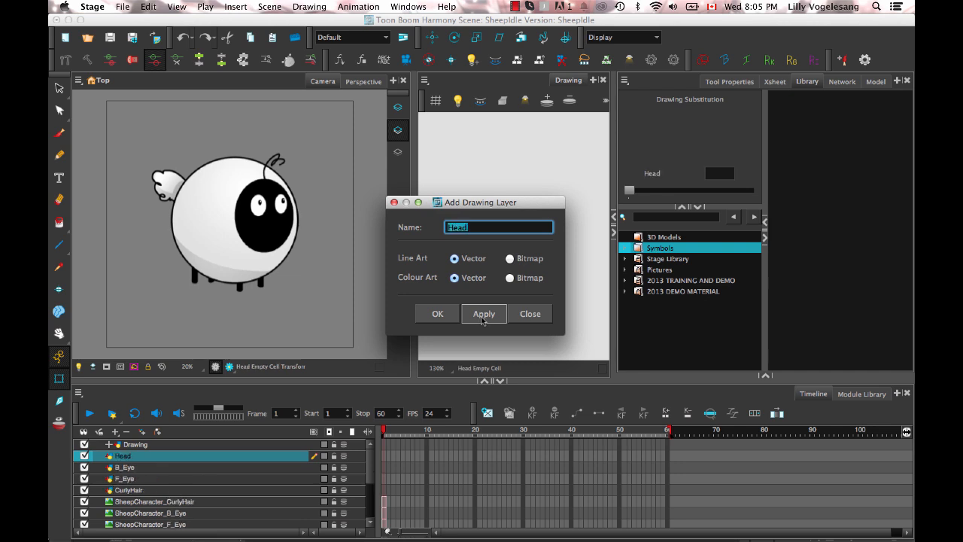
# Step: Add two more vector drawing layers named Body and Tail for the sheep
pyautogui.write('Body')
pyautogui.click(483, 314)
pyautogui.write('Tail')
pyautogui.click(483, 314)
pyautogui.click(483, 315)
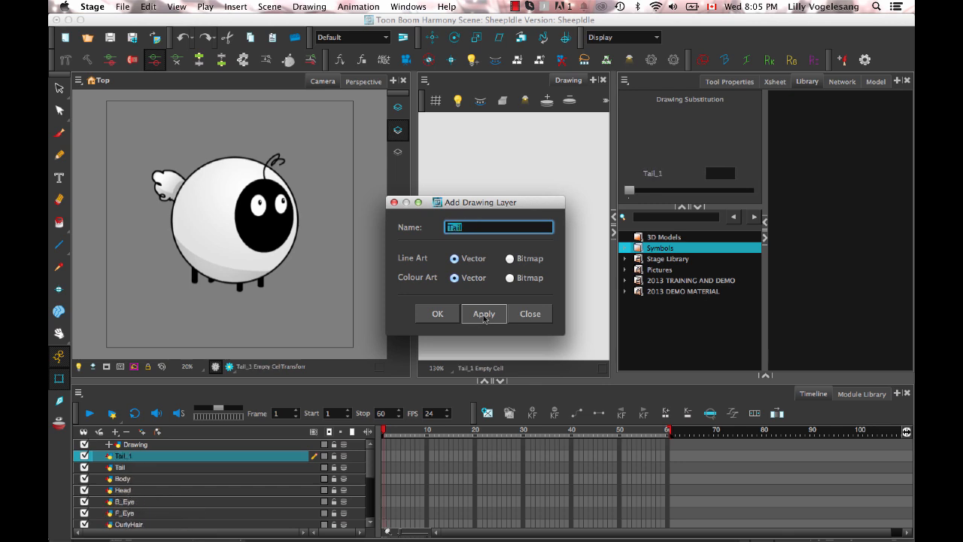
# Step: Add vector drawing layers named FF_Leg and FB_Leg for the front legs
pyautogui.write('FF_Leg')
pyautogui.click(483, 314)
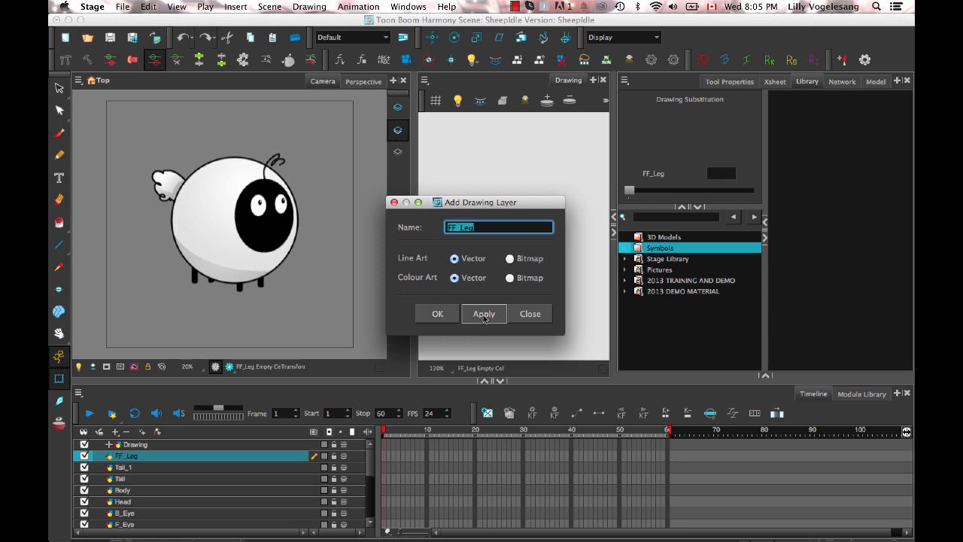
pyautogui.write('F')
pyautogui.click(484, 315)
# Step: Add vector drawing layers named BF_Leg and BB_Leg, and finish adding layers
pyautogui.write('BF')
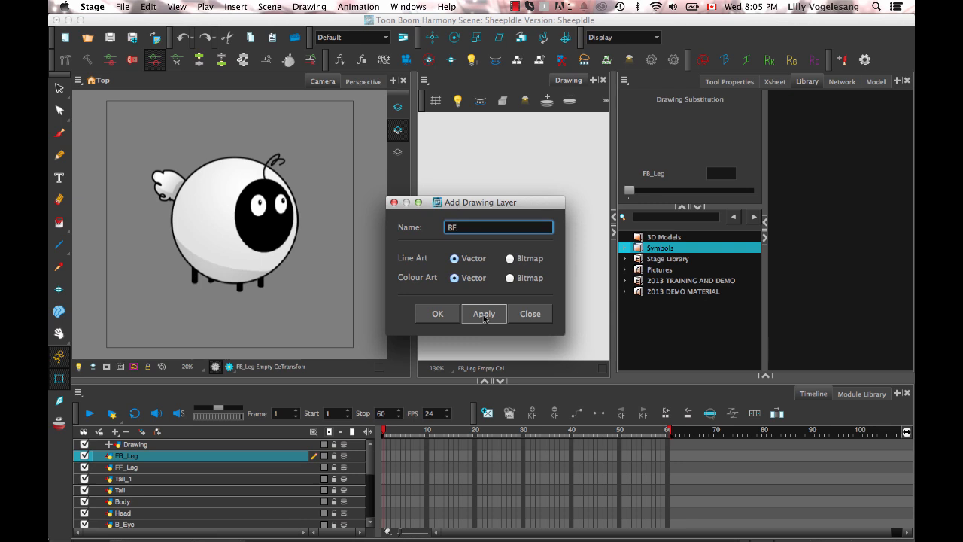
pyautogui.click(483, 315)
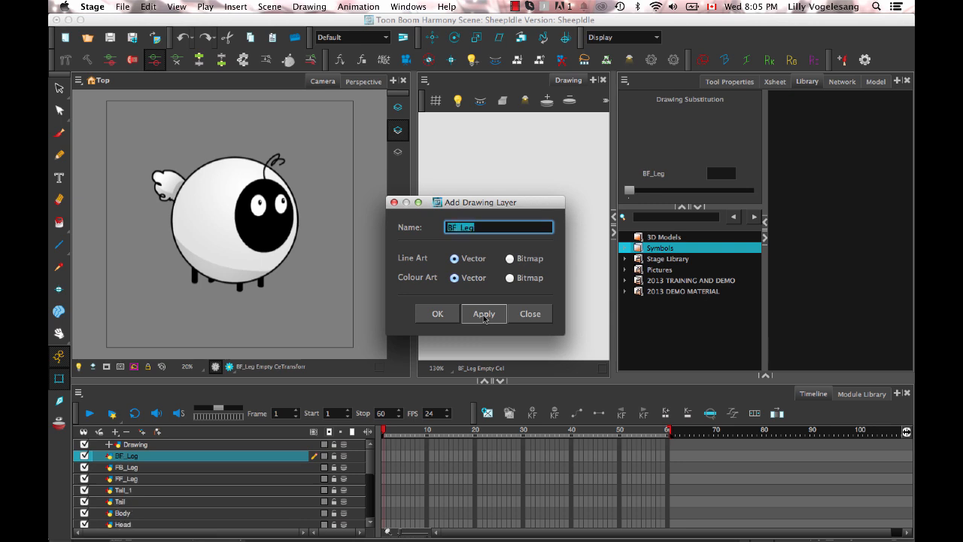
pyautogui.write('BB')
pyautogui.click(484, 315)
pyautogui.click(530, 313)
# Step: Delete the duplicate Tail_1 layer and the unused Drawing layer from the timeline
pyautogui.click(177, 502)
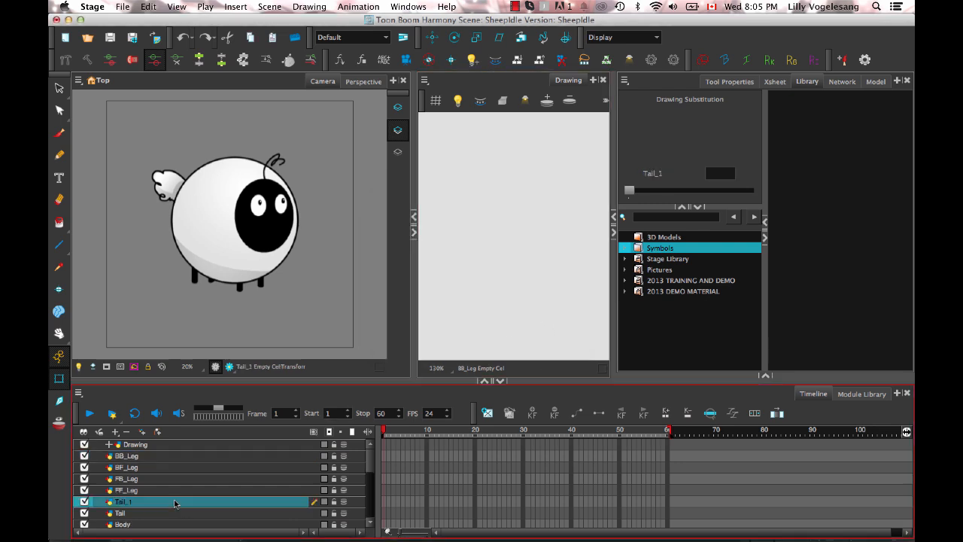
pyautogui.click(125, 435)
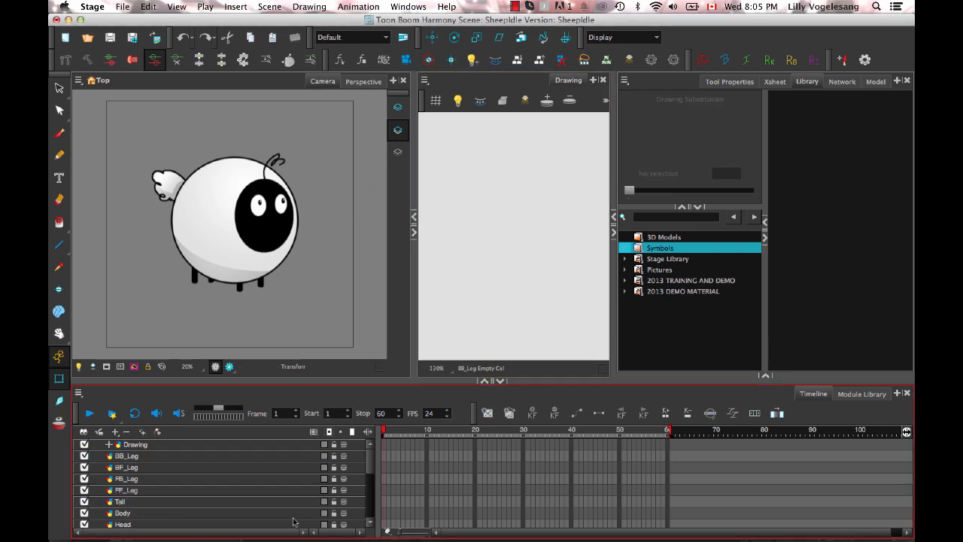
pyautogui.click(206, 444)
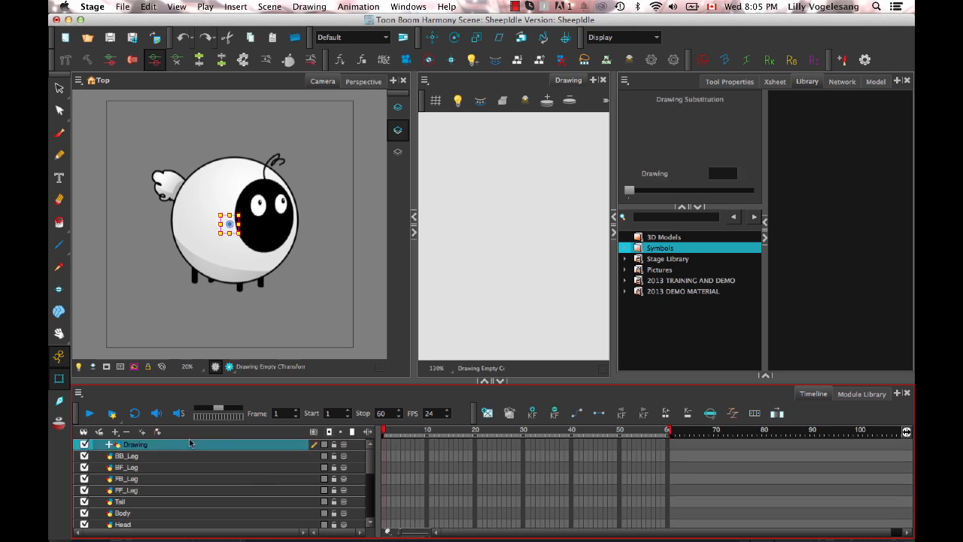
pyautogui.click(126, 434)
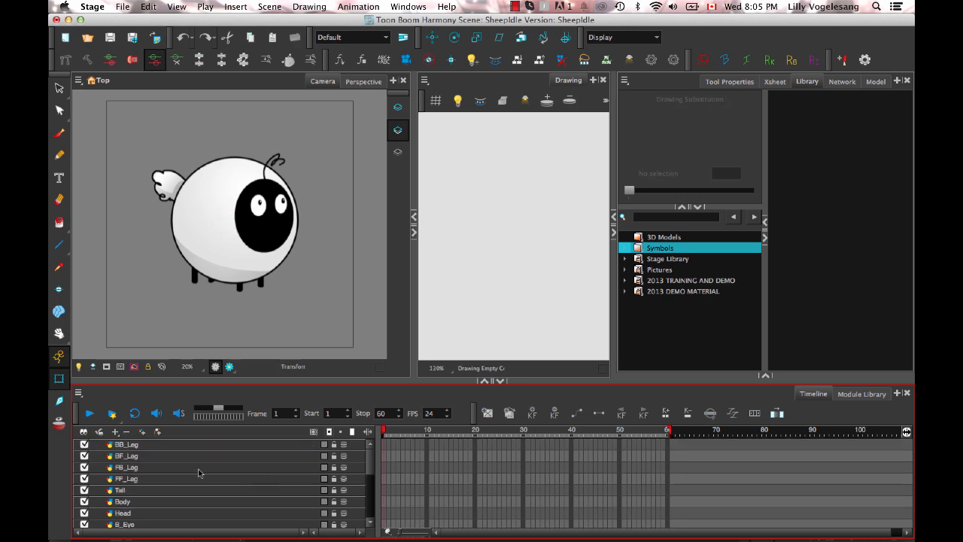
# Step: Review the transformation, drawing and control properties of the BB_Leg layer, then close its properties
pyautogui.moveTo(371, 456)
pyautogui.mouseDown()
pyautogui.moveTo(363, 495)
pyautogui.moveTo(370, 454)
pyautogui.mouseUp()
pyautogui.click(258, 445)
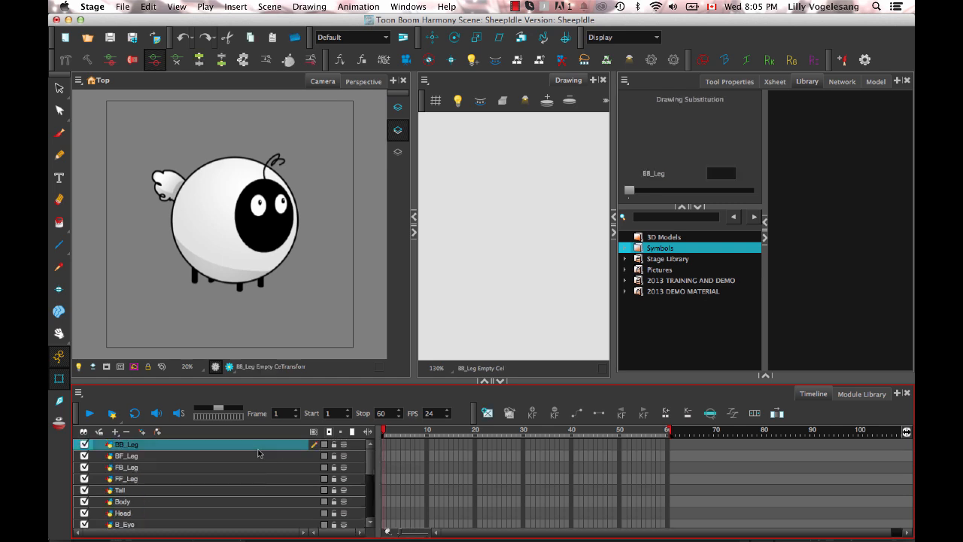
pyautogui.doubleClick(158, 445)
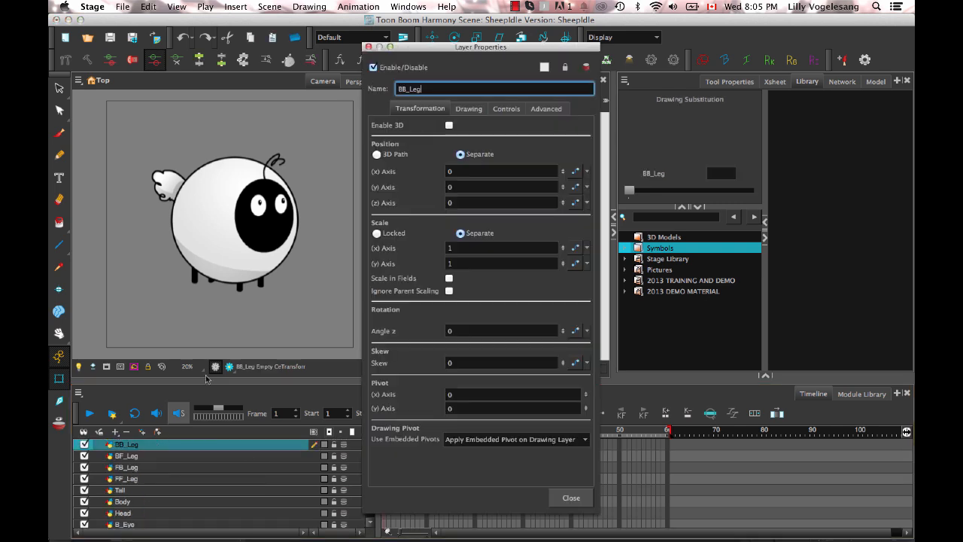
pyautogui.click(469, 109)
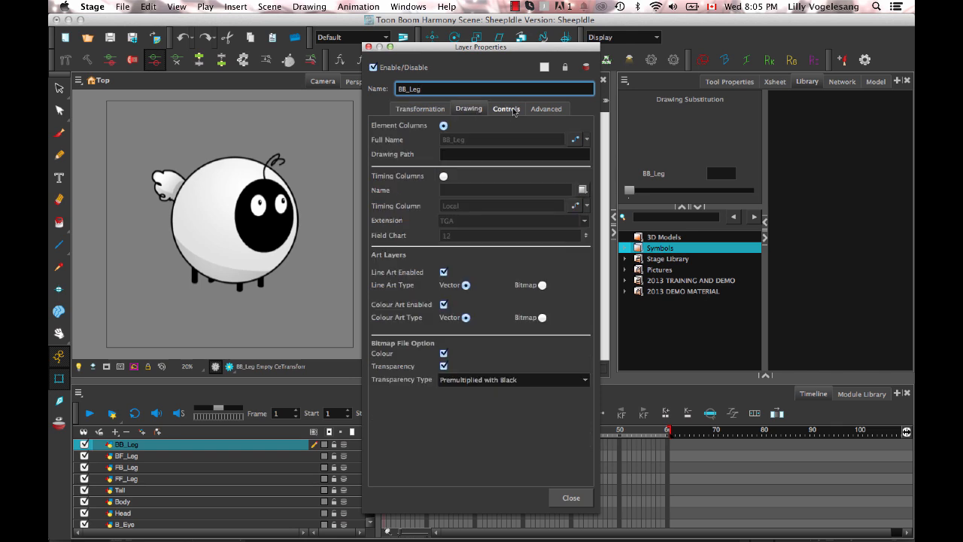
pyautogui.click(507, 109)
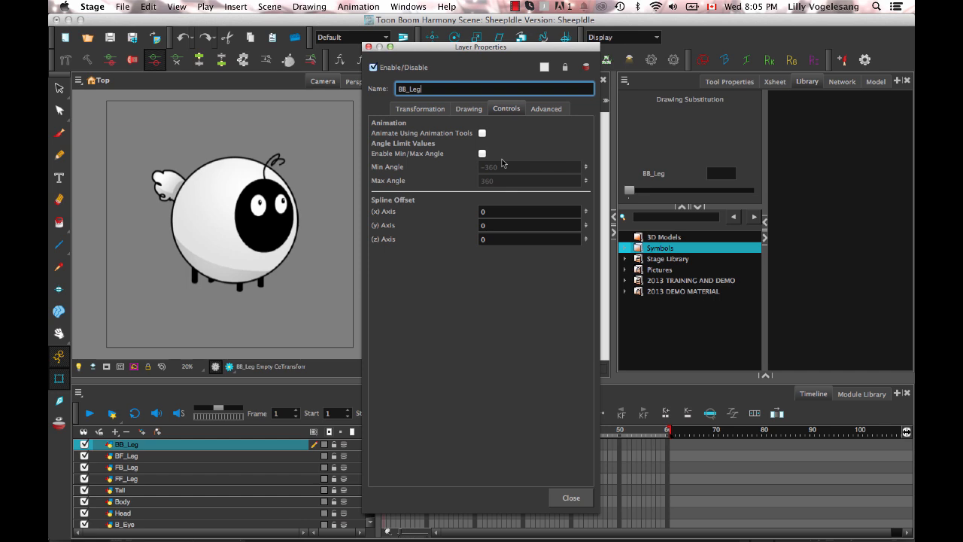
pyautogui.click(570, 497)
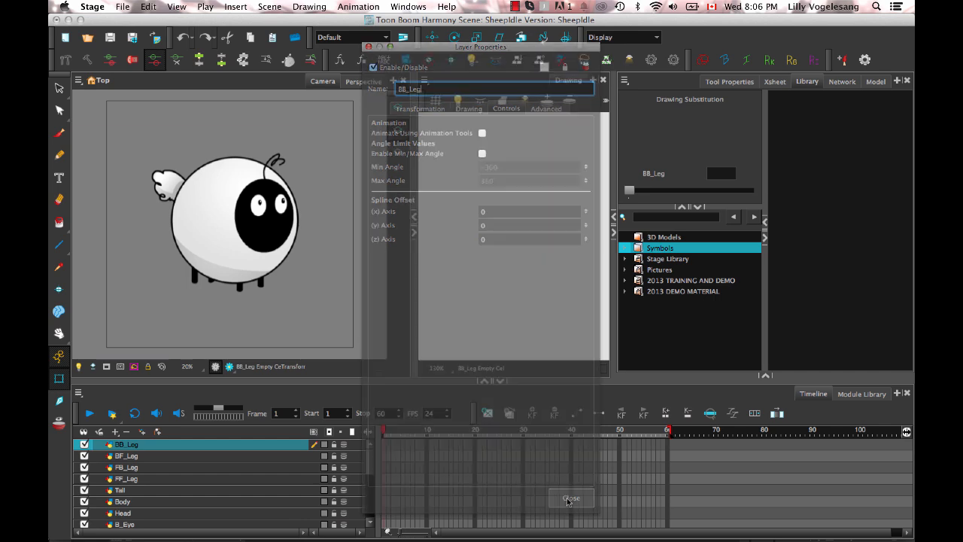
# Step: Select the BB_Leg layer and turn on the light table in the Drawing view to show the sheep artwork as a faded reference
pyautogui.click(262, 456)
pyautogui.click(243, 447)
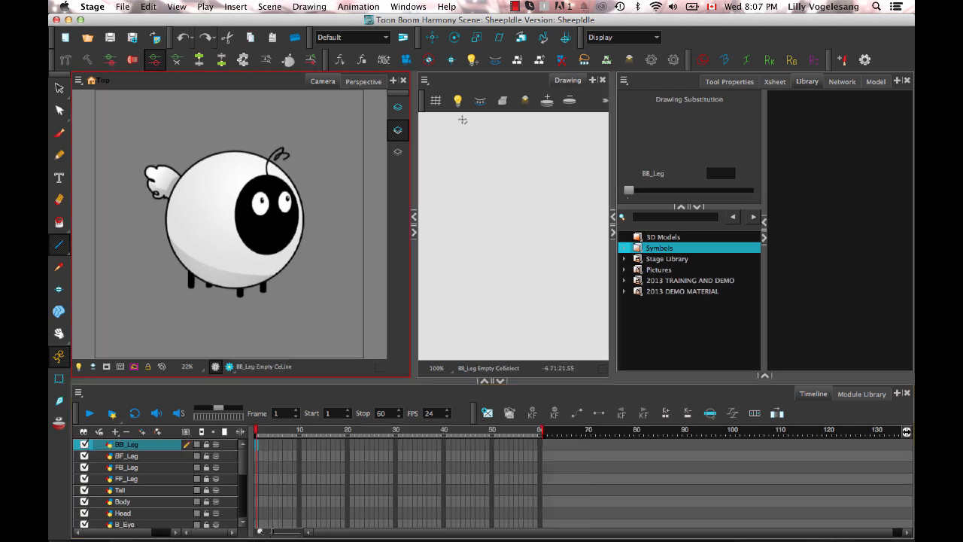
pyautogui.click(457, 100)
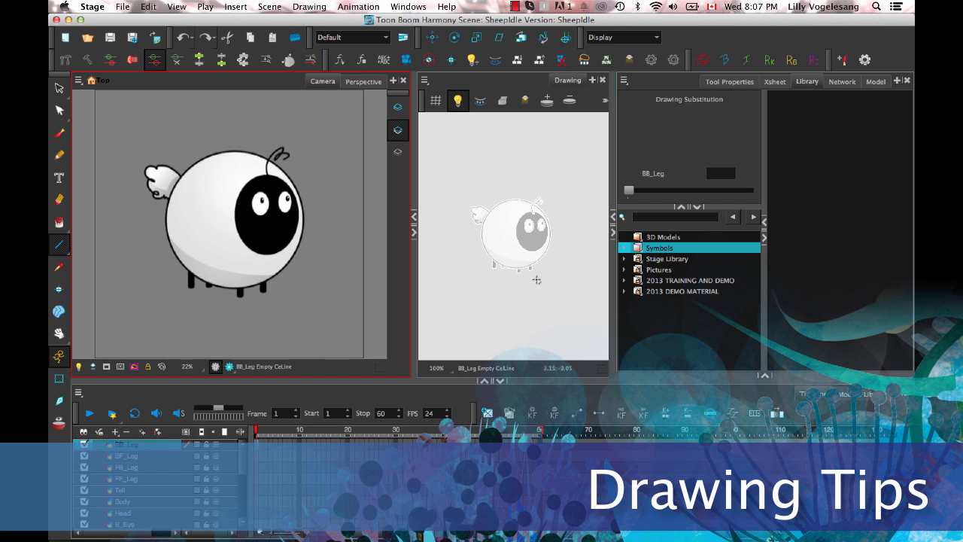
pyautogui.press('space')
pyautogui.moveTo(532, 288); pyautogui.dragTo(516, 260)
pyautogui.scroll(6, 520, 259)
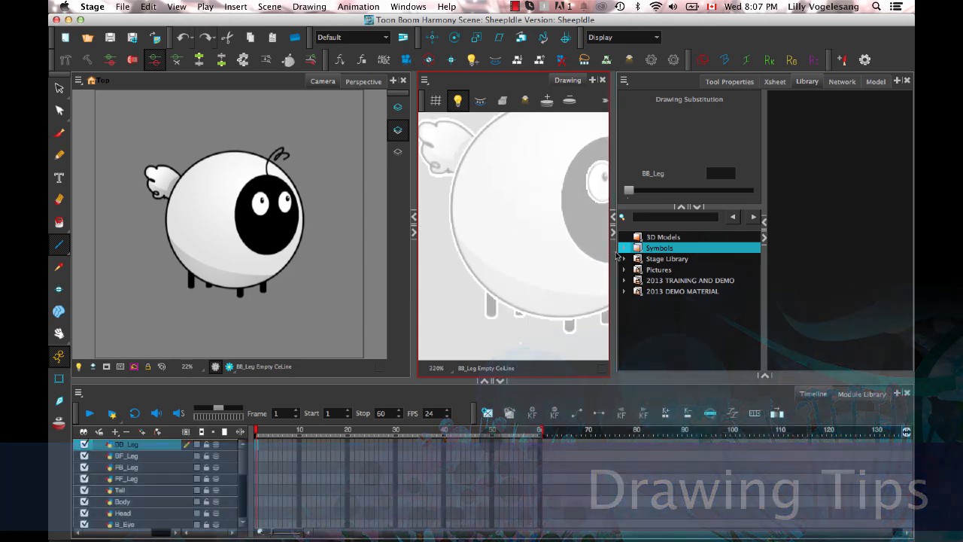
# Step: Collapse the library area, enlarge the Drawing view and toggle its light table off and back on
pyautogui.moveTo(613, 258); pyautogui.dragTo(792, 286)
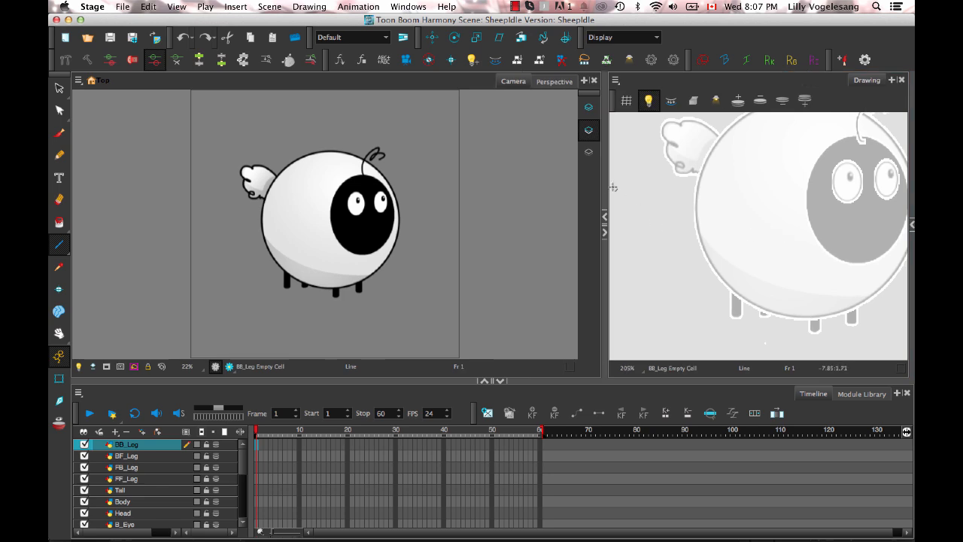
pyautogui.moveTo(607, 183); pyautogui.dragTo(465, 181)
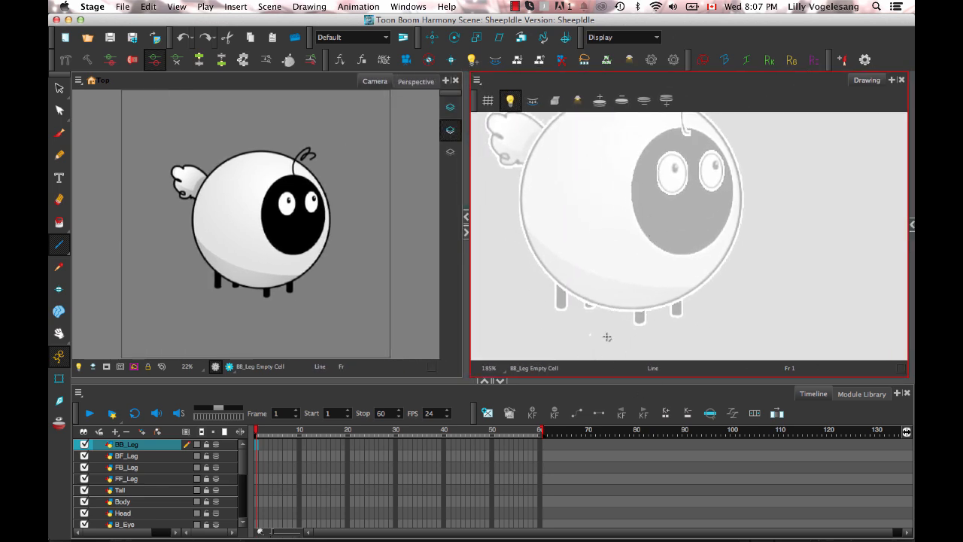
pyautogui.click(510, 100)
pyautogui.click(510, 100)
pyautogui.press('space')
pyautogui.scroll(3, 636, 288)
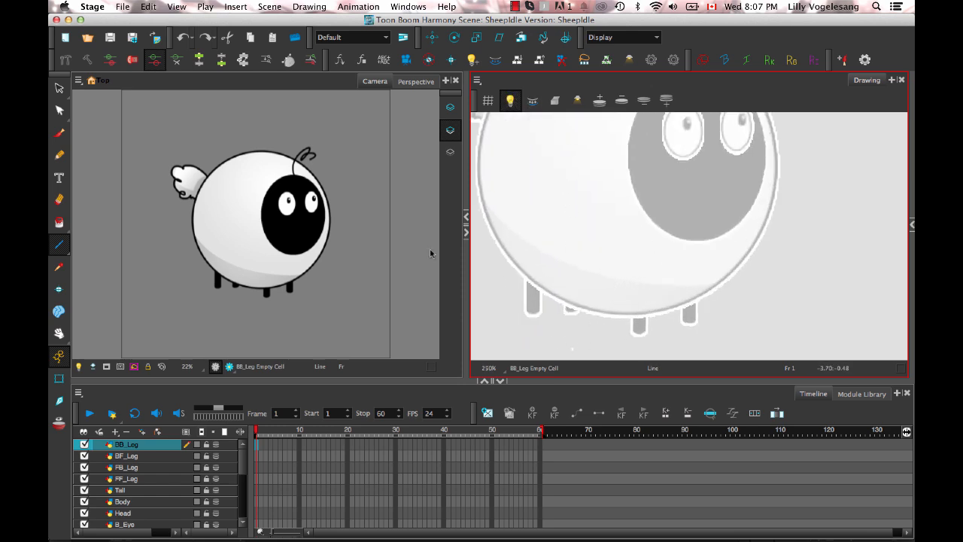
# Step: Toggle the SheepCharacter BF and BB leg image layers off and back on to check which legs they hold
pyautogui.scroll(-8, 95, 503)
pyautogui.click(85, 510)
pyautogui.click(85, 498)
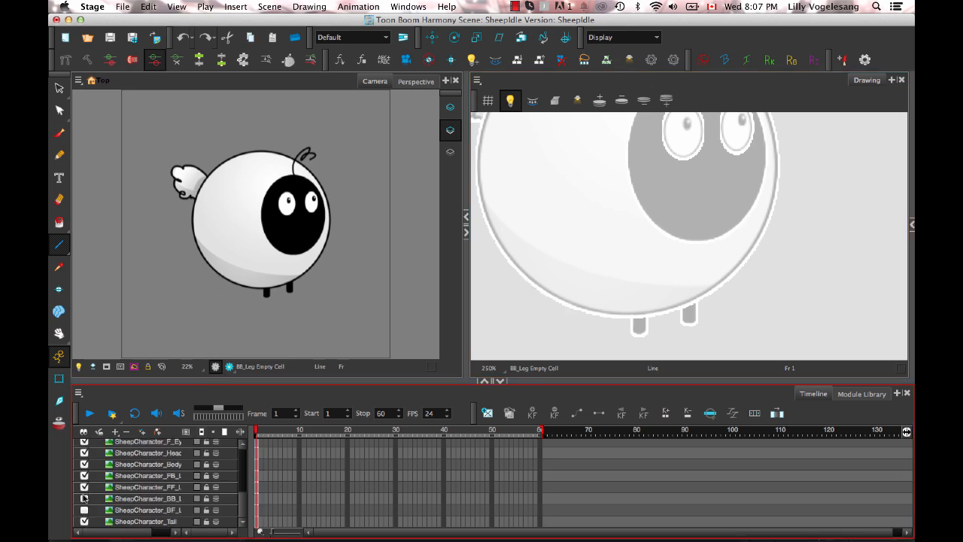
pyautogui.click(84, 498)
pyautogui.click(85, 510)
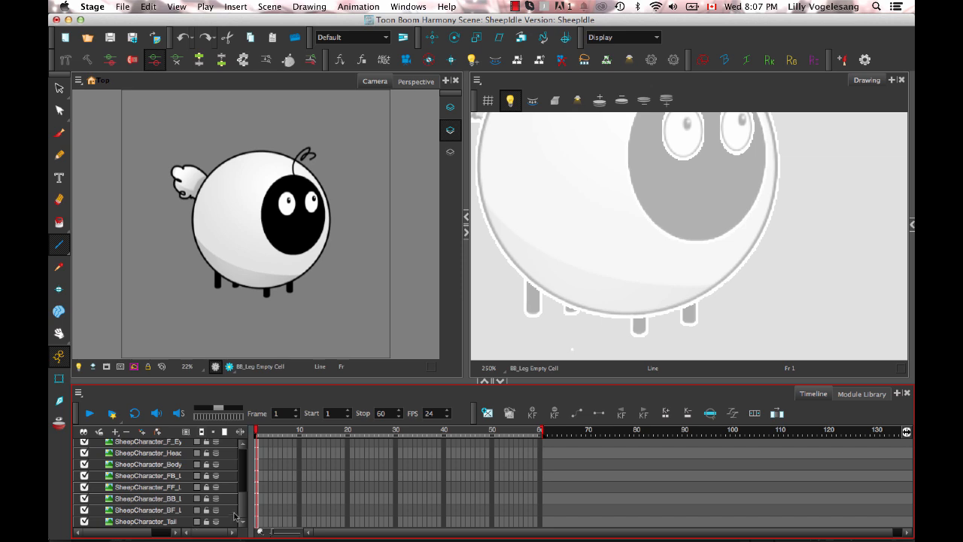
# Step: Hide the SheepCharacter_Body layer to expose the full legs in the Drawing view
pyautogui.click(84, 464)
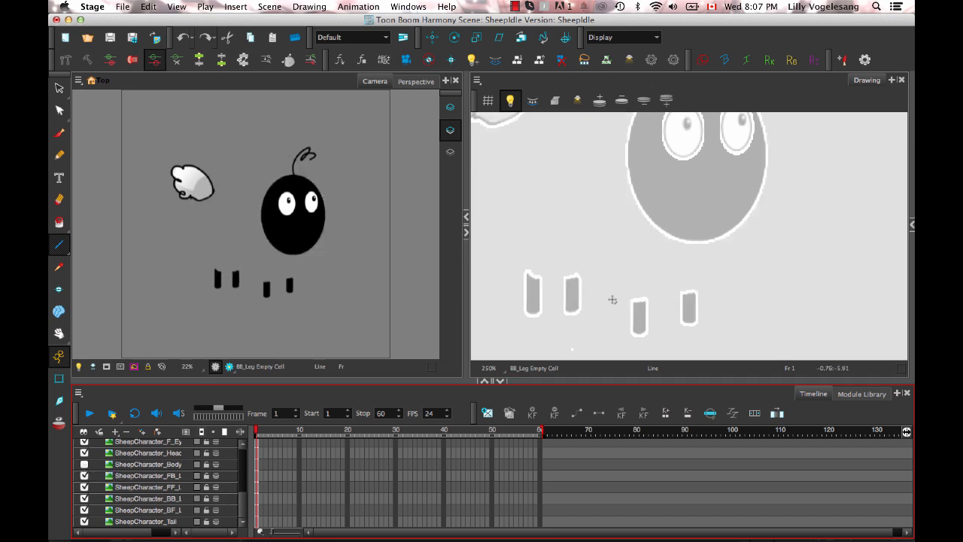
pyautogui.moveTo(654, 263)
pyautogui.mouseDown()
pyautogui.moveTo(707, 286)
pyautogui.moveTo(689, 239)
pyautogui.mouseUp()
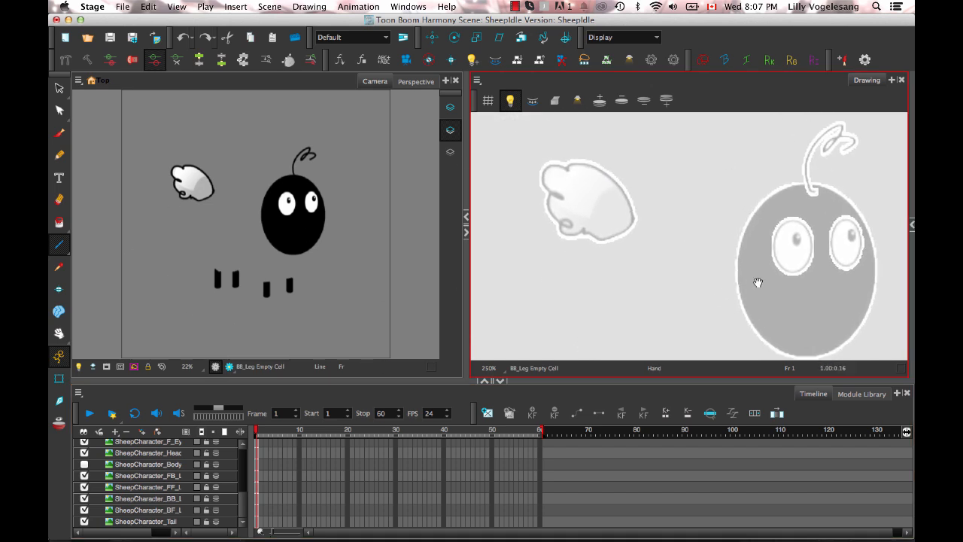
pyautogui.scroll(-5, 679, 144)
pyautogui.hscroll(2, 680, 144)
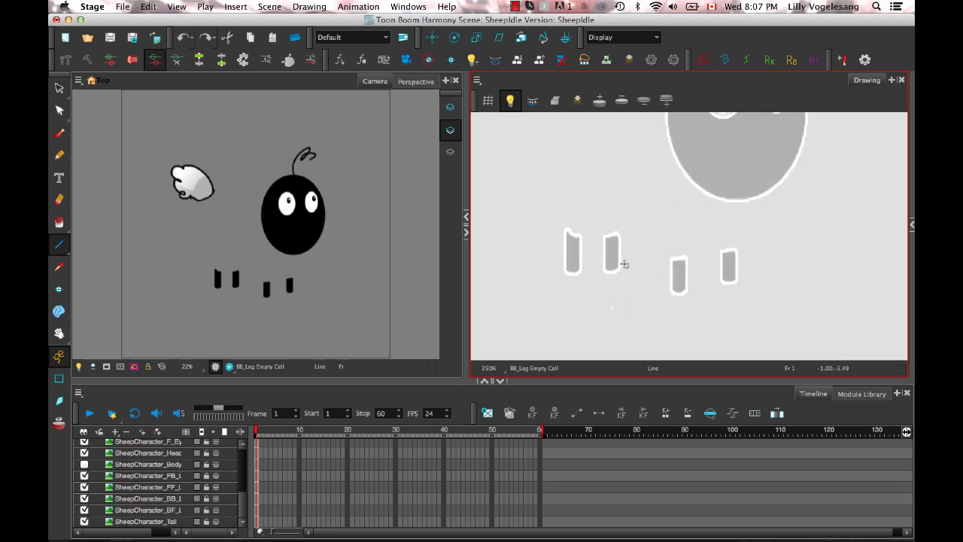
# Step: With the Pencil tool, try a thick freehand squiggle beside the legs on the BB_Leg layer
pyautogui.click(59, 155)
pyautogui.moveTo(499, 201)
pyautogui.mouseDown()
pyautogui.moveTo(564, 297)
pyautogui.moveTo(641, 255)
pyautogui.mouseUp()
pyautogui.hotkey('ctrl', 'z')
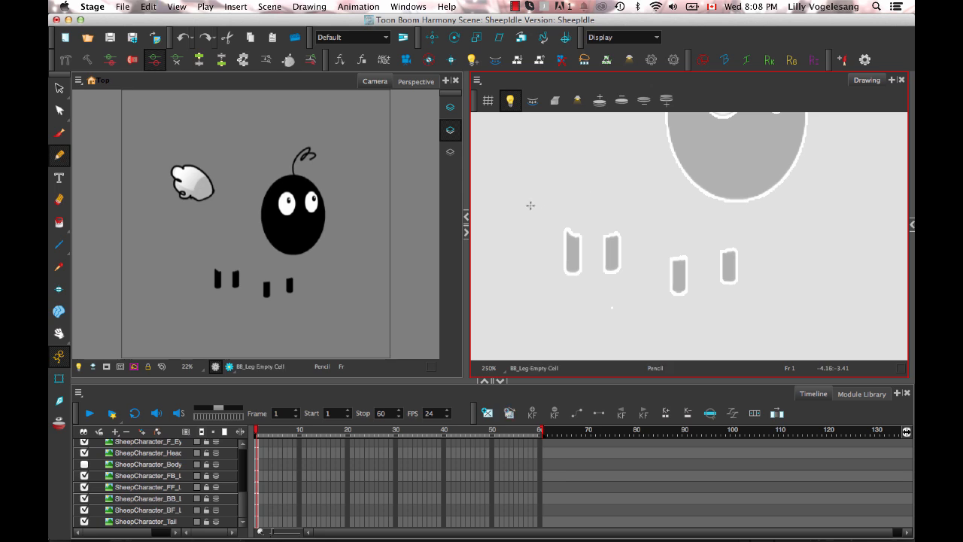
pyautogui.moveTo(525, 198); pyautogui.dragTo(548, 213)
pyautogui.moveTo(524, 216); pyautogui.dragTo(631, 328)
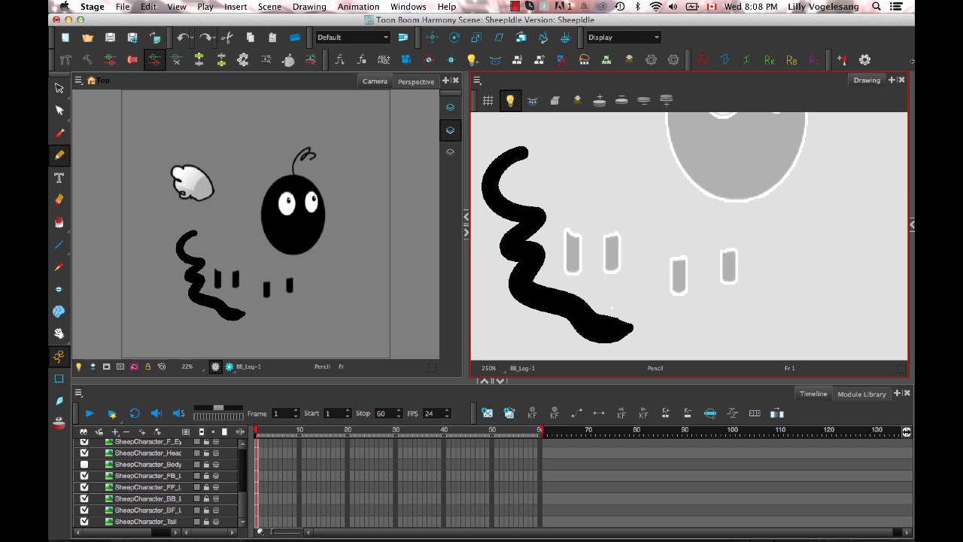
# Step: Show the Pencil's tool properties beside the Drawing view and choose the Fixed Thickness 2 preset with size 10
pyautogui.click(911, 224)
pyautogui.moveTo(789, 141); pyautogui.dragTo(704, 143)
pyautogui.click(760, 85)
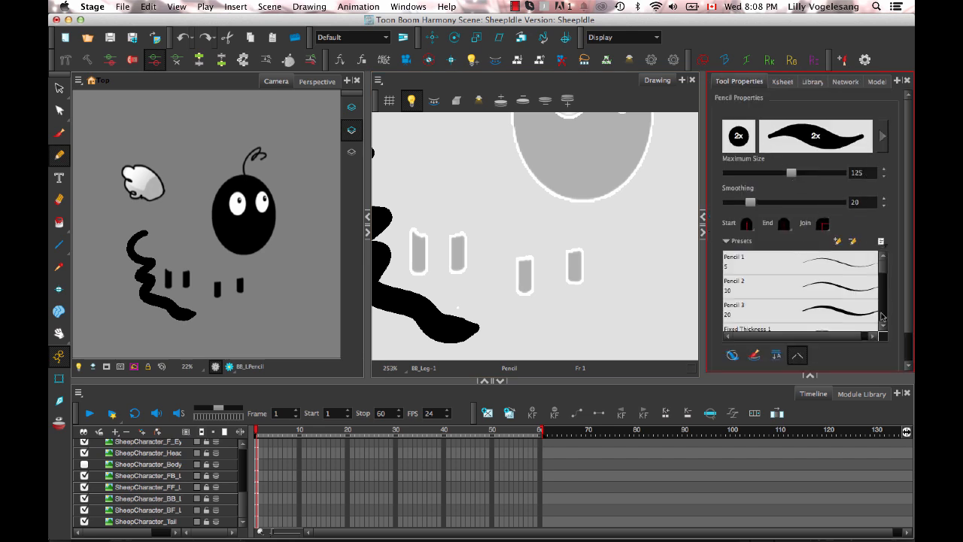
pyautogui.scroll(-3, 884, 270)
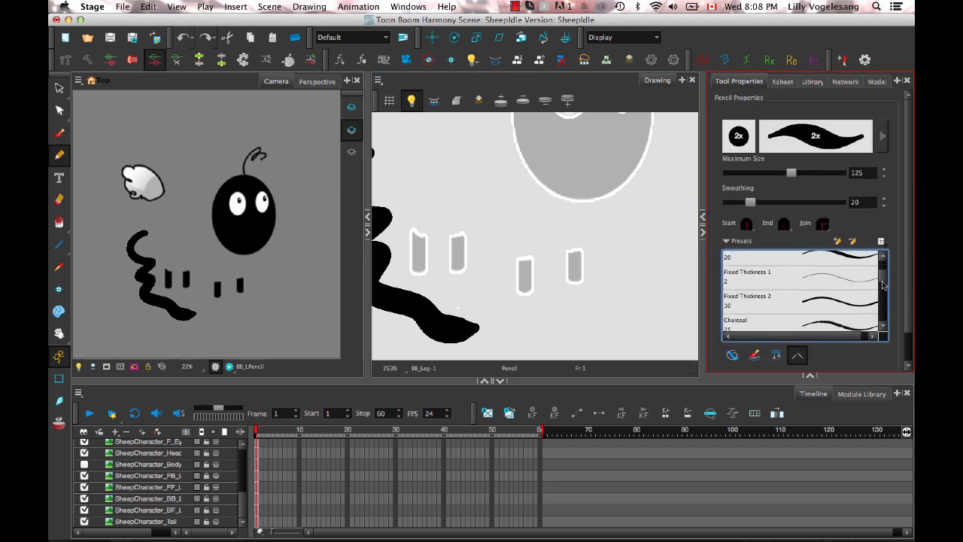
pyautogui.click(758, 304)
# Step: Draw test pencil strokes at sizes 10 and 133.9 over the legs, then undo all strokes on the BB_Leg layer
pyautogui.moveTo(567, 236)
pyautogui.mouseDown()
pyautogui.moveTo(627, 339)
pyautogui.moveTo(644, 342)
pyautogui.mouseUp()
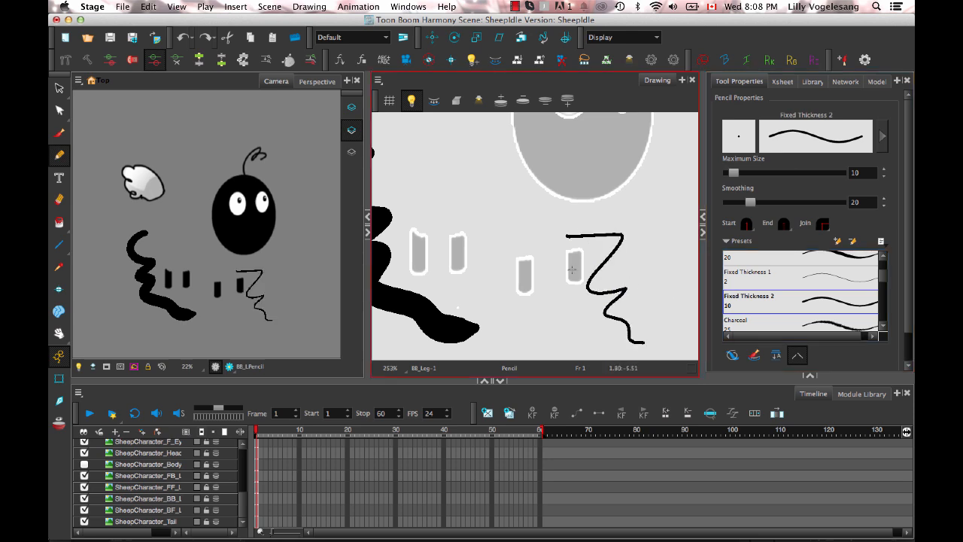
pyautogui.moveTo(509, 239)
pyautogui.mouseDown()
pyautogui.moveTo(527, 239)
pyautogui.moveTo(576, 336)
pyautogui.mouseUp()
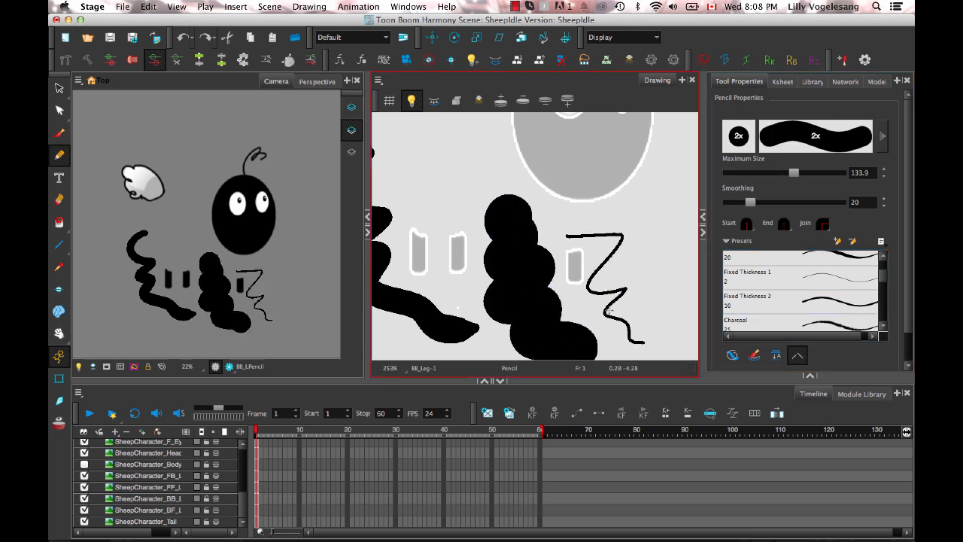
pyautogui.hotkey('alt', 's')
pyautogui.hotkey('ctrl', 'z')
pyautogui.hotkey('ctrl', 'z')
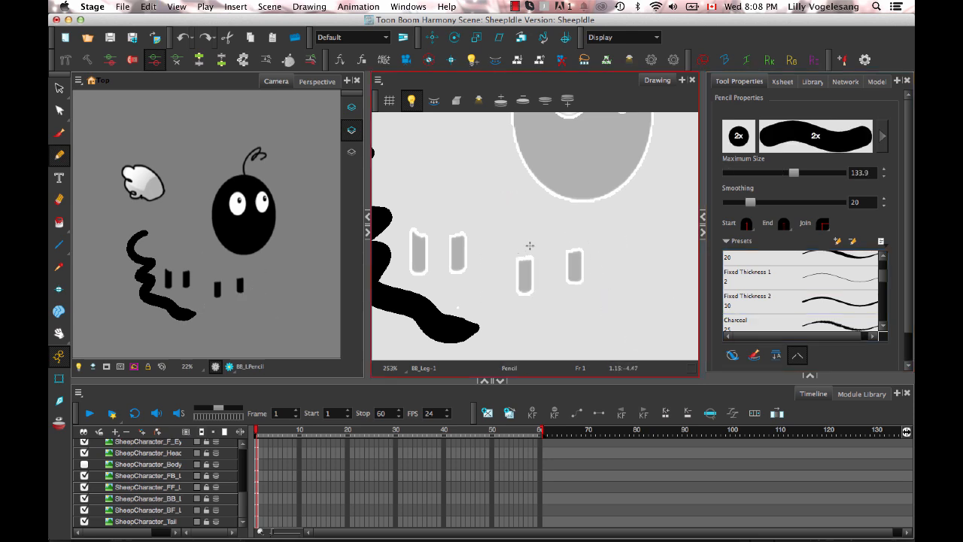
pyautogui.moveTo(507, 261); pyautogui.dragTo(587, 272)
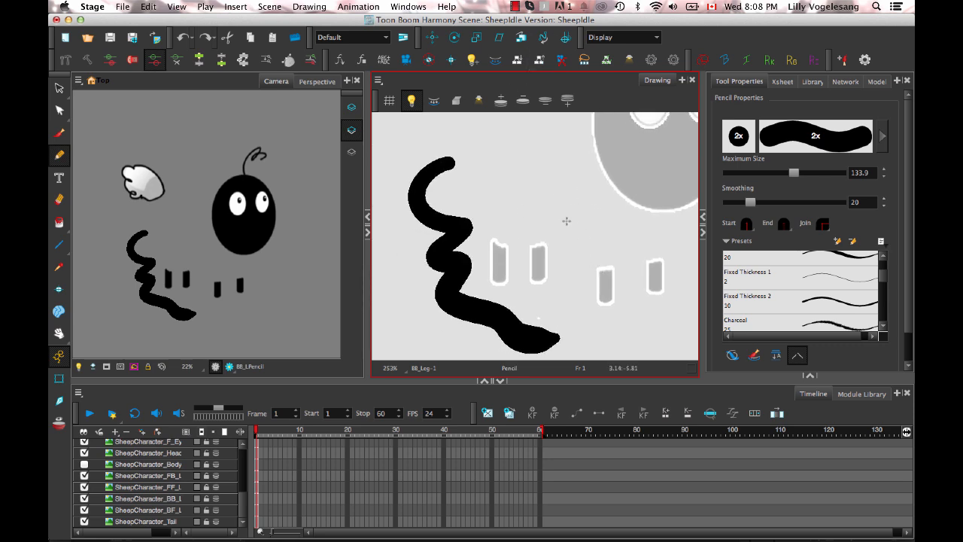
pyautogui.hotkey('ctrl', 'z')
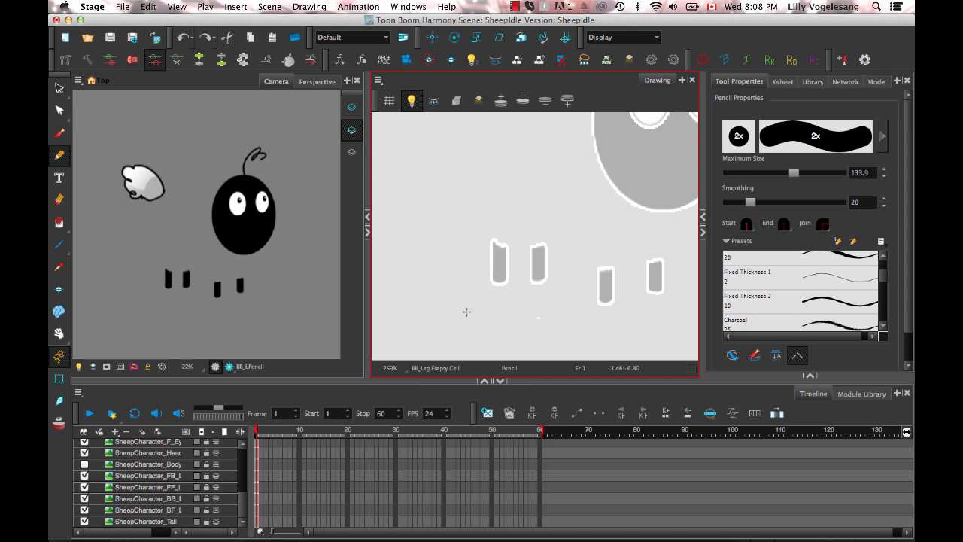
# Step: Reduce the pencil's maximum size to 24.8 and try a freehand squiggle across the legs
pyautogui.moveTo(531, 252); pyautogui.dragTo(467, 257)
pyautogui.moveTo(439, 168); pyautogui.dragTo(496, 286)
pyautogui.hotkey('ctrl', 'z')
pyautogui.press('o')
pyautogui.moveTo(478, 210)
pyautogui.mouseDown()
pyautogui.moveTo(452, 210)
pyautogui.moveTo(494, 281)
pyautogui.moveTo(546, 290)
pyautogui.mouseUp()
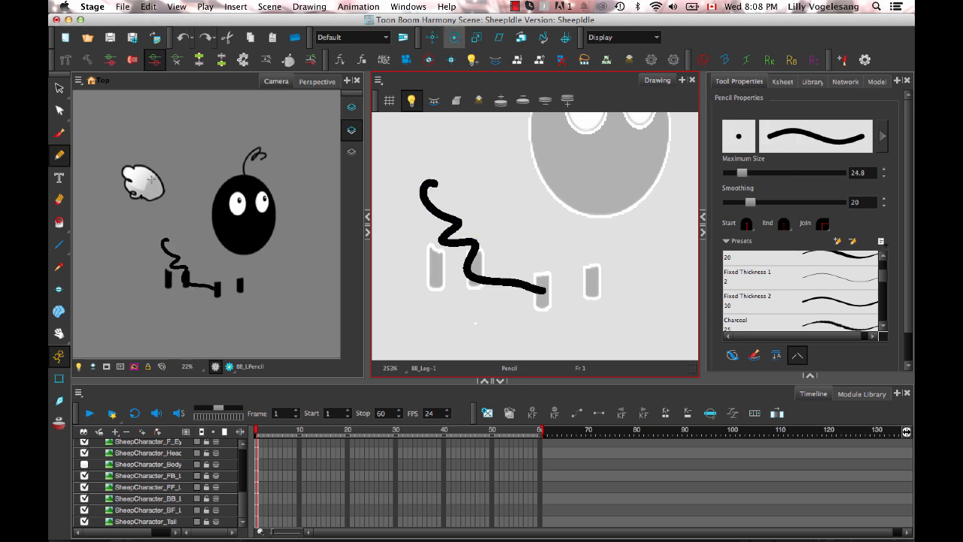
# Step: Reapply the Fixed Thickness 2 pencil preset, try more squiggles over the legs and undo all the test strokes
pyautogui.click(773, 297)
pyautogui.moveTo(431, 188); pyautogui.dragTo(578, 288)
pyautogui.press('super+z')
pyautogui.press('super+z')
pyautogui.moveTo(481, 223)
pyautogui.mouseDown()
pyautogui.moveTo(491, 248)
pyautogui.moveTo(572, 316)
pyautogui.mouseUp()
pyautogui.press('super+z')
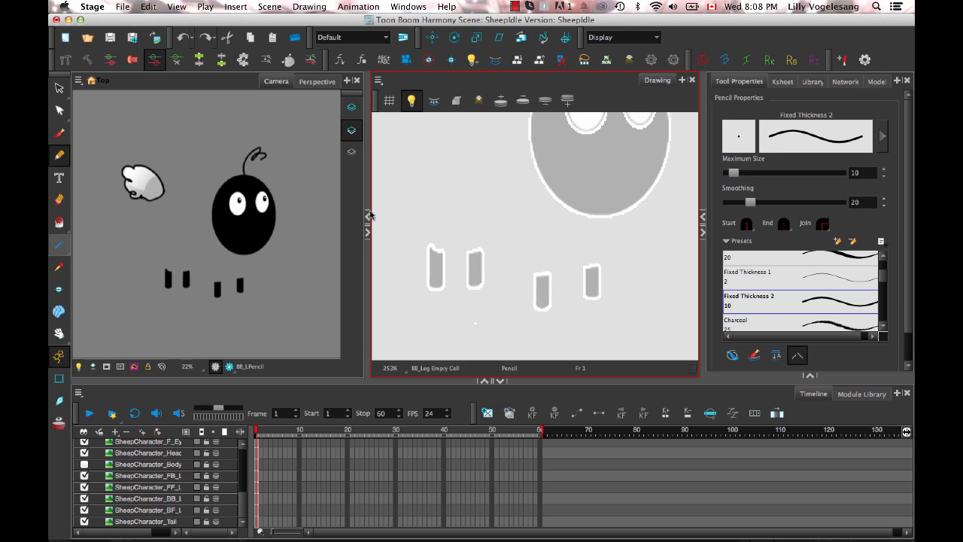
# Step: Draw two vertical straight lines with the Line tool along the sides of the leftmost leg, extending above it, on BB_Leg
pyautogui.click(60, 246)
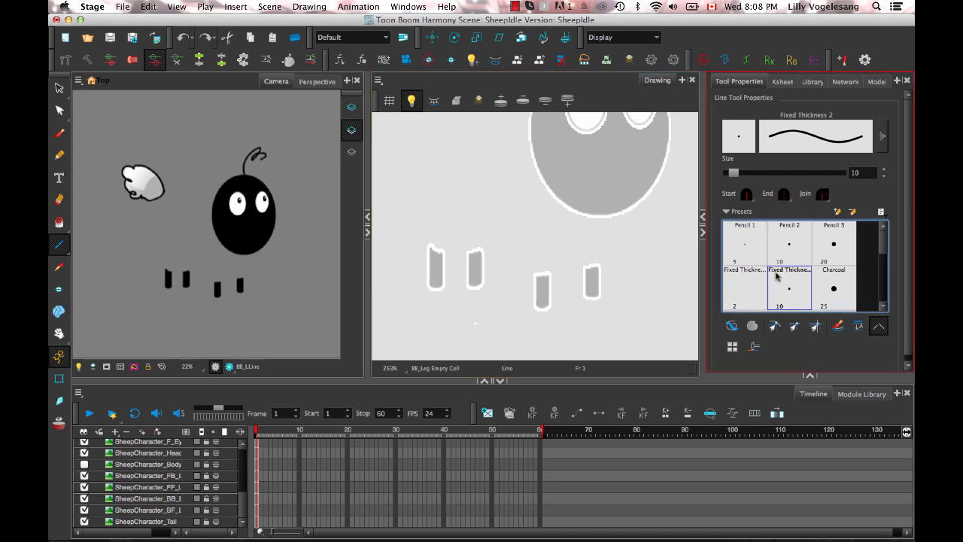
pyautogui.moveTo(384, 209); pyautogui.dragTo(569, 327)
pyautogui.press('super+z')
pyautogui.moveTo(494, 262)
pyautogui.mouseDown()
pyautogui.moveTo(519, 254)
pyautogui.moveTo(601, 269)
pyautogui.moveTo(576, 283)
pyautogui.moveTo(565, 243)
pyautogui.mouseUp()
pyautogui.press('2')
pyautogui.press('2')
pyautogui.press('2')
pyautogui.press('super+z')
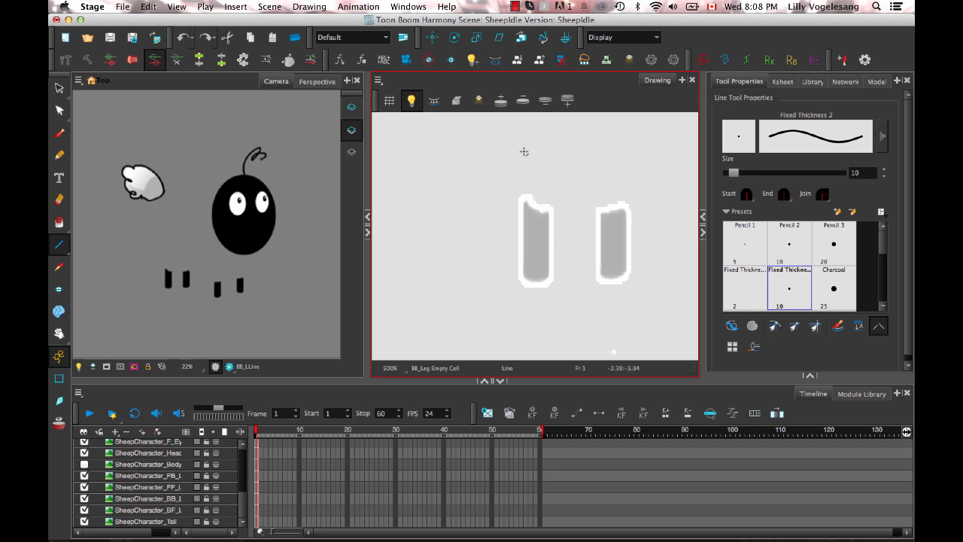
pyautogui.moveTo(524, 145)
pyautogui.mouseDown()
pyautogui.moveTo(533, 278)
pyautogui.moveTo(523, 282)
pyautogui.moveTo(551, 120)
pyautogui.moveTo(559, 143)
pyautogui.mouseUp()
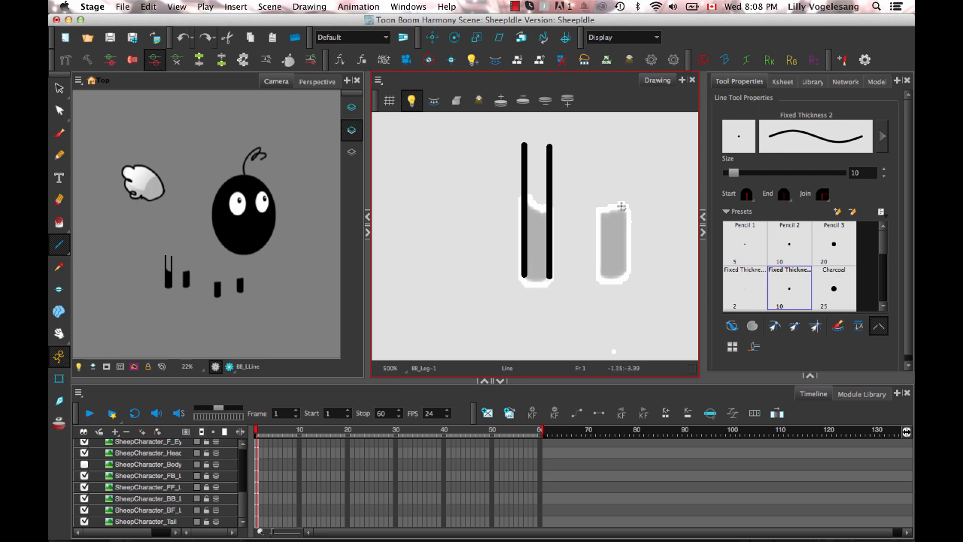
# Step: Try adding more lines to the leftmost leg's outline without snapping, then undo them
pyautogui.moveTo(409, 239)
pyautogui.mouseDown()
pyautogui.moveTo(439, 113)
pyautogui.moveTo(522, 263)
pyautogui.moveTo(398, 150)
pyautogui.moveTo(399, 235)
pyautogui.moveTo(515, 278)
pyautogui.moveTo(507, 247)
pyautogui.moveTo(447, 189)
pyautogui.moveTo(491, 280)
pyautogui.moveTo(550, 276)
pyautogui.mouseUp()
pyautogui.press('super+z')
pyautogui.press('super+z')
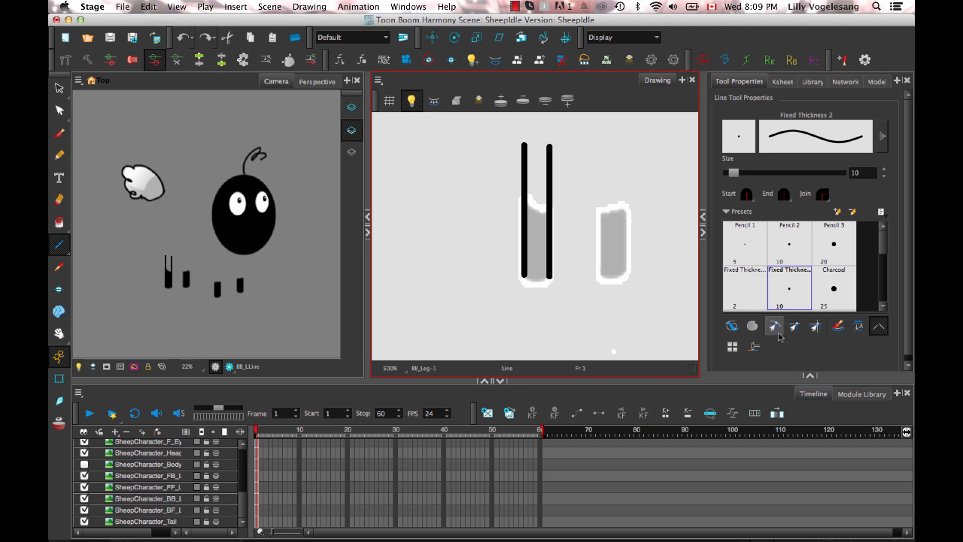
# Step: Turn on contour snapping for the Line tool and close the leg outline with straight bottom and top edges
pyautogui.click(778, 332)
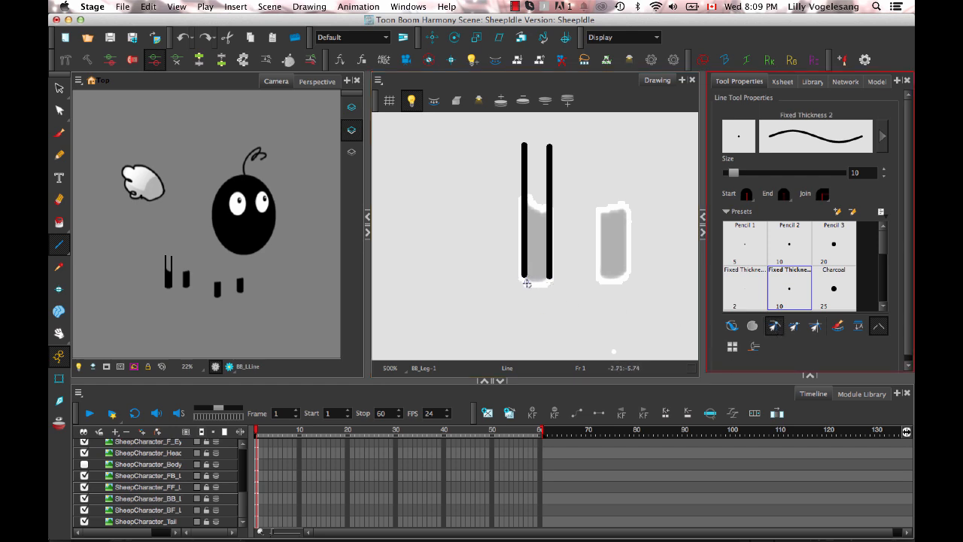
pyautogui.moveTo(523, 275); pyautogui.dragTo(550, 277)
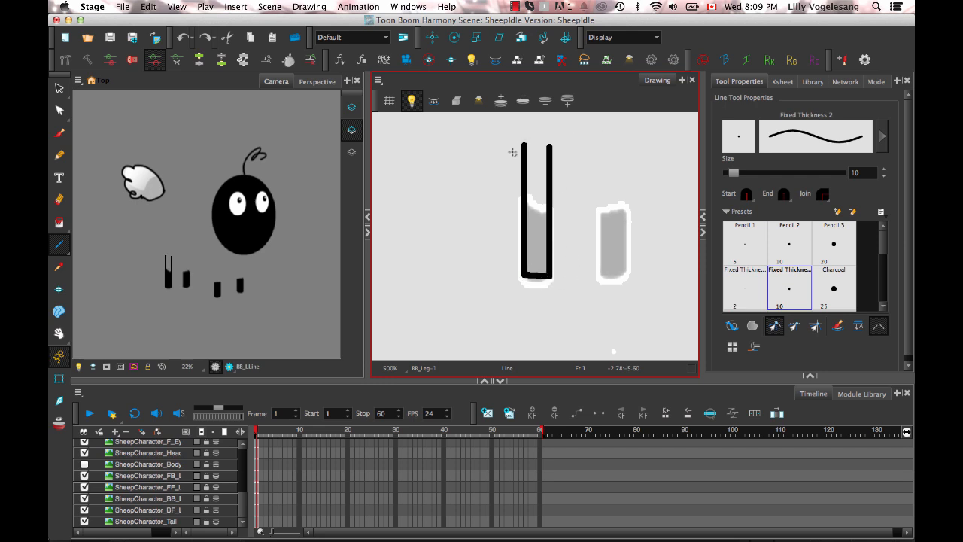
pyautogui.moveTo(524, 144); pyautogui.dragTo(546, 147)
# Step: Nudge the leg outline's corner points with the Contour Editor until the top and bottom edges are level
pyautogui.click(59, 88)
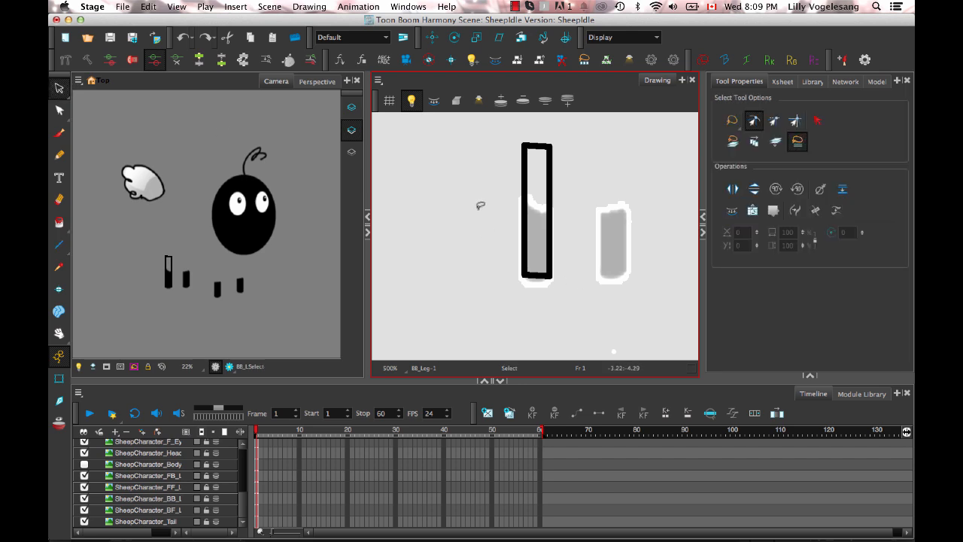
pyautogui.click(59, 110)
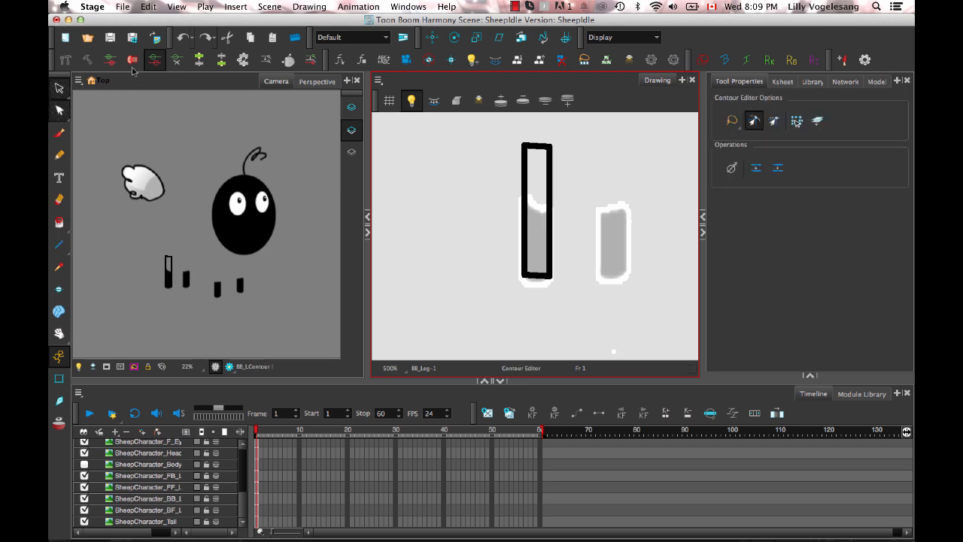
pyautogui.click(525, 252)
pyautogui.moveTo(527, 251)
pyautogui.mouseDown()
pyautogui.moveTo(529, 291)
pyautogui.moveTo(532, 260)
pyautogui.mouseUp()
pyautogui.press('super+z')
pyautogui.press('super+a')
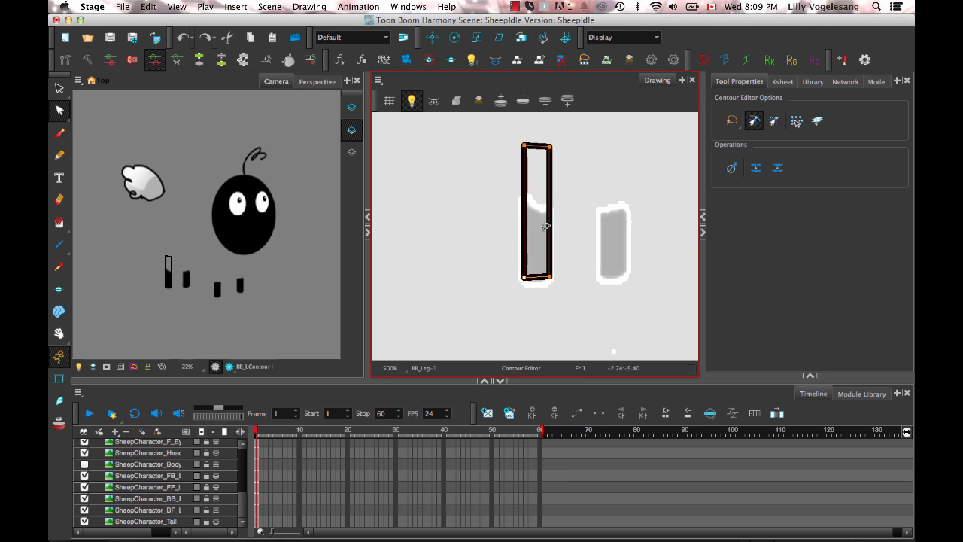
pyautogui.press('Up')
pyautogui.press('Up')
pyautogui.press('Up')
pyautogui.press('Up')
pyautogui.press('Up')
pyautogui.press('Down')
pyautogui.press('Down')
pyautogui.press('Down')
pyautogui.press('super+z')
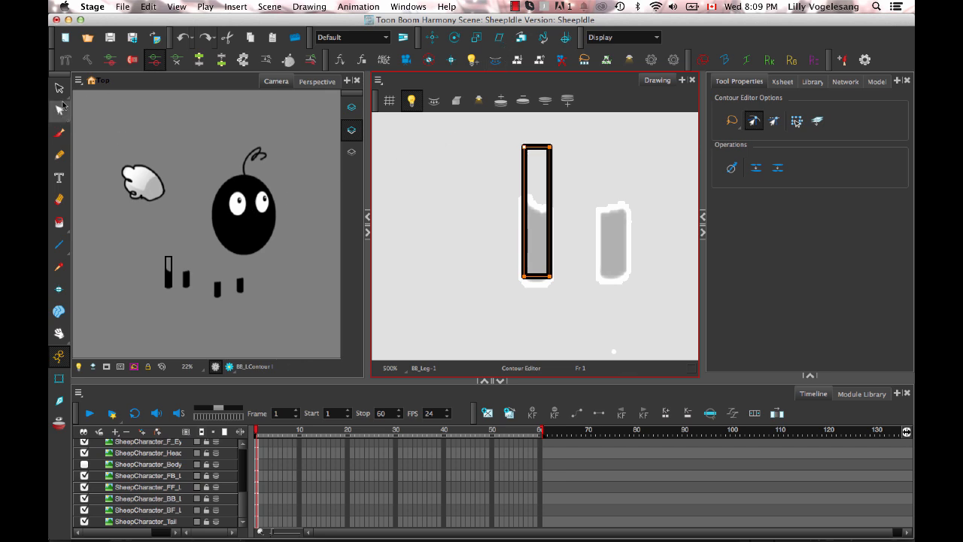
# Step: Bend the leg outline's bottom edge downward into a rounded foot and fill the leg with black
pyautogui.moveTo(512, 247)
pyautogui.mouseDown()
pyautogui.moveTo(516, 301)
pyautogui.moveTo(543, 264)
pyautogui.mouseUp()
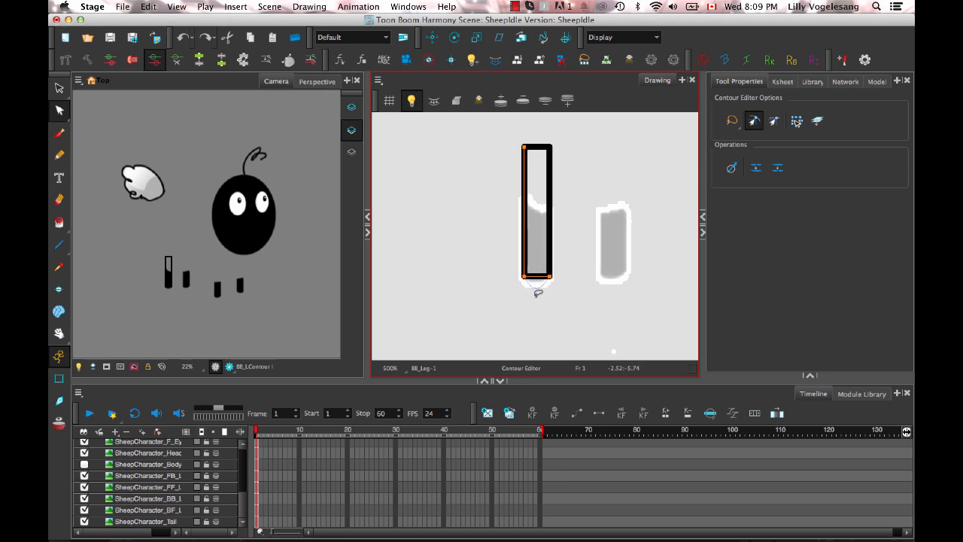
pyautogui.moveTo(538, 283); pyautogui.dragTo(541, 289)
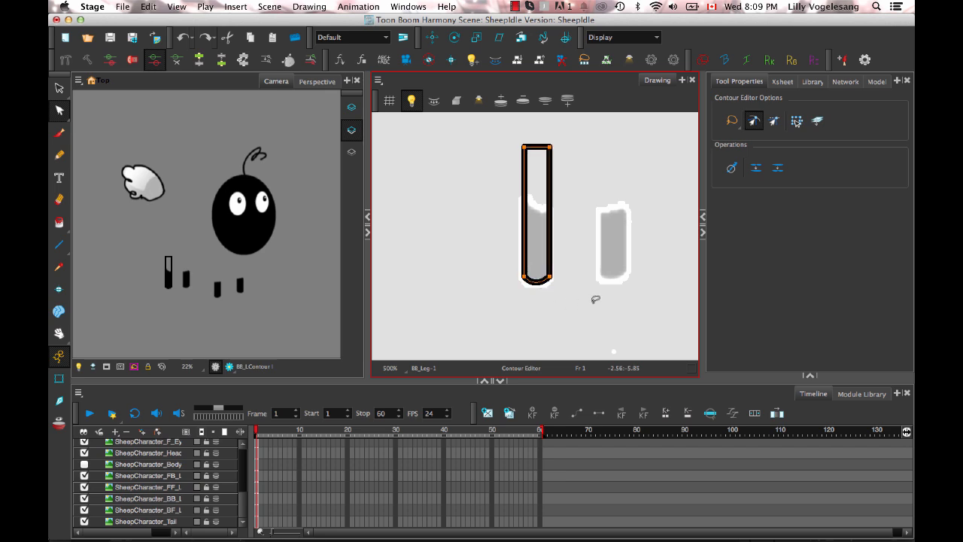
pyautogui.click(576, 294)
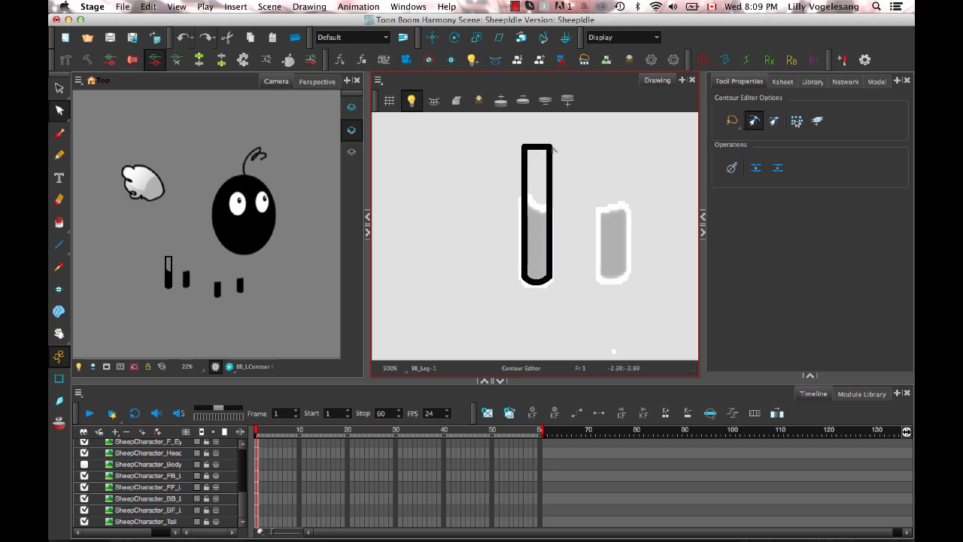
pyautogui.click(59, 222)
pyautogui.click(540, 229)
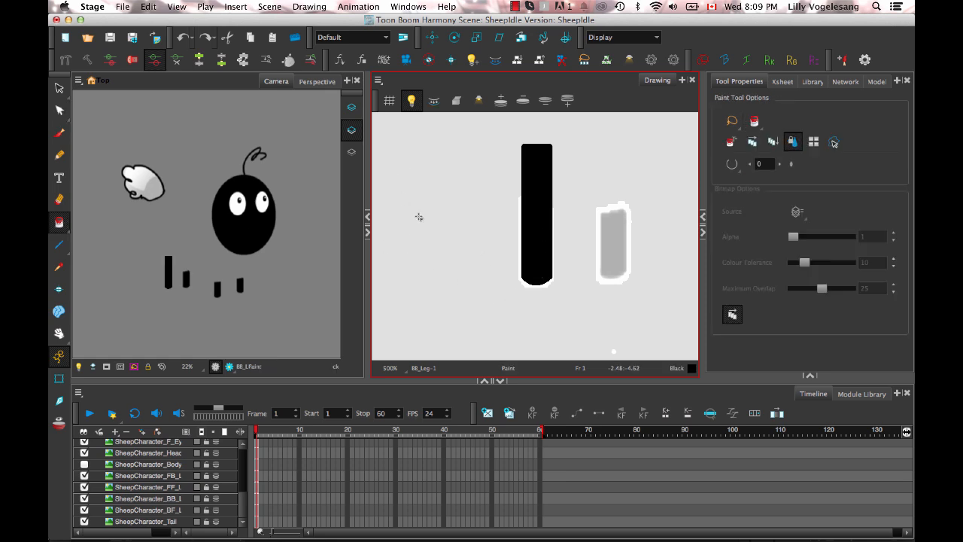
# Step: Move the finished BB_Leg drawing over the second leg from the left in the reference image
pyautogui.moveTo(242, 506); pyautogui.dragTo(235, 422)
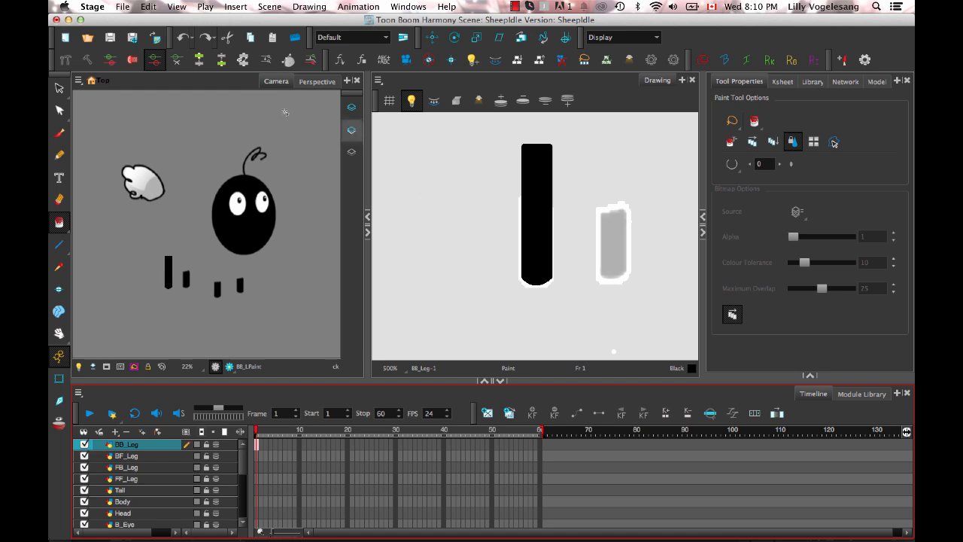
pyautogui.click(59, 88)
pyautogui.moveTo(581, 172)
pyautogui.mouseDown()
pyautogui.moveTo(466, 258)
pyautogui.moveTo(564, 275)
pyautogui.moveTo(638, 262)
pyautogui.moveTo(617, 253)
pyautogui.mouseUp()
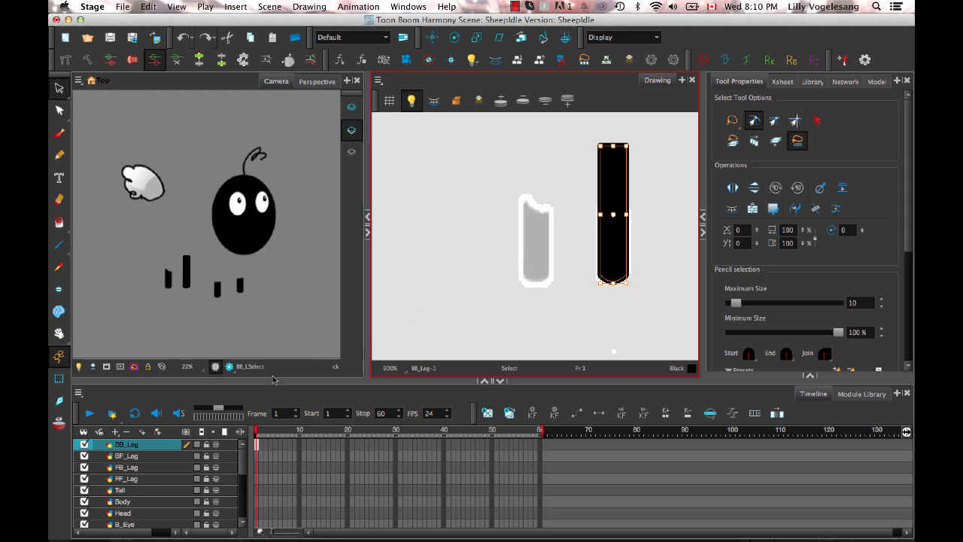
# Step: Paste a copy of the black leg into frame 1 of BF_Leg and place it over the leftmost leg
pyautogui.click(257, 457)
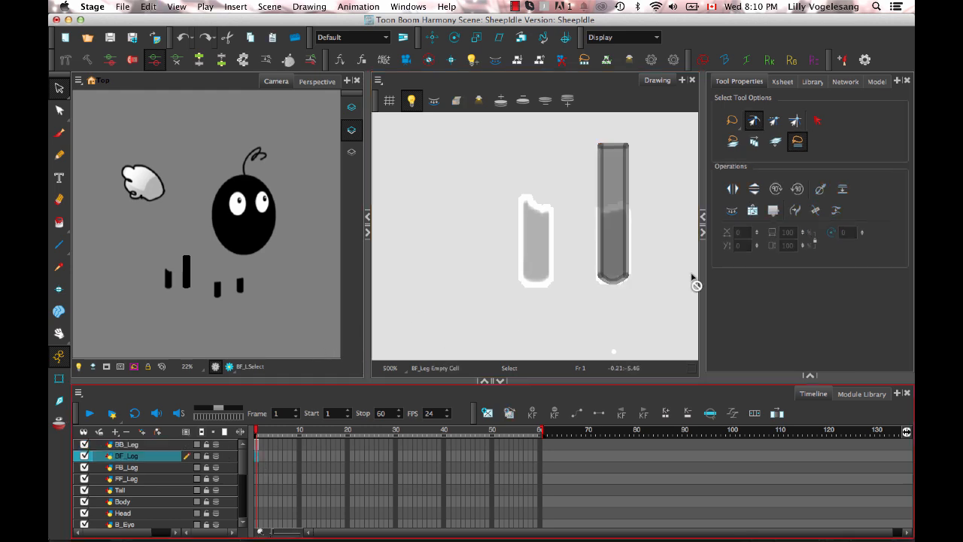
pyautogui.moveTo(664, 178)
pyautogui.mouseDown()
pyautogui.moveTo(501, 197)
pyautogui.moveTo(669, 171)
pyautogui.mouseUp()
pyautogui.click(545, 189)
pyautogui.click(547, 191)
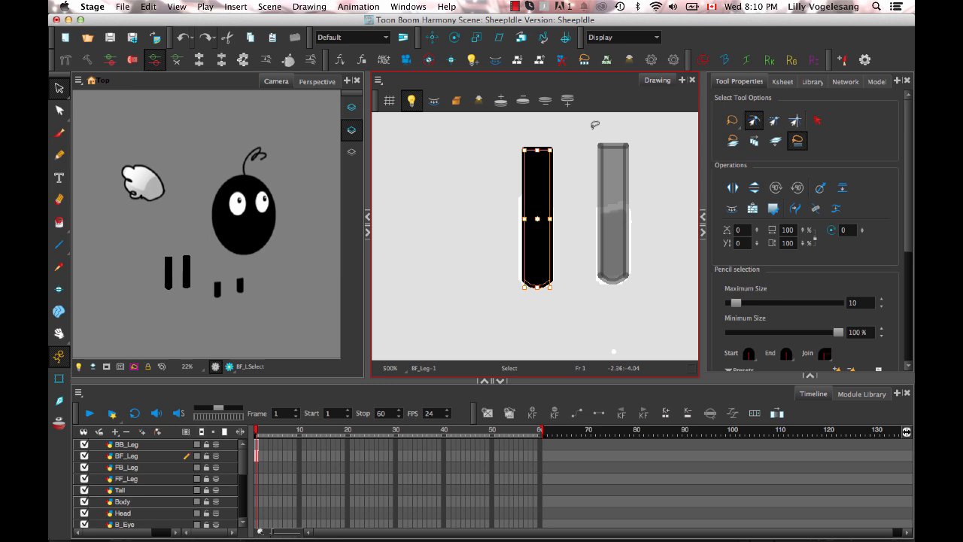
# Step: Try pasting extra leg copies into the BF_Leg drawing and shifting one aside, then undo them
pyautogui.press('super+v')
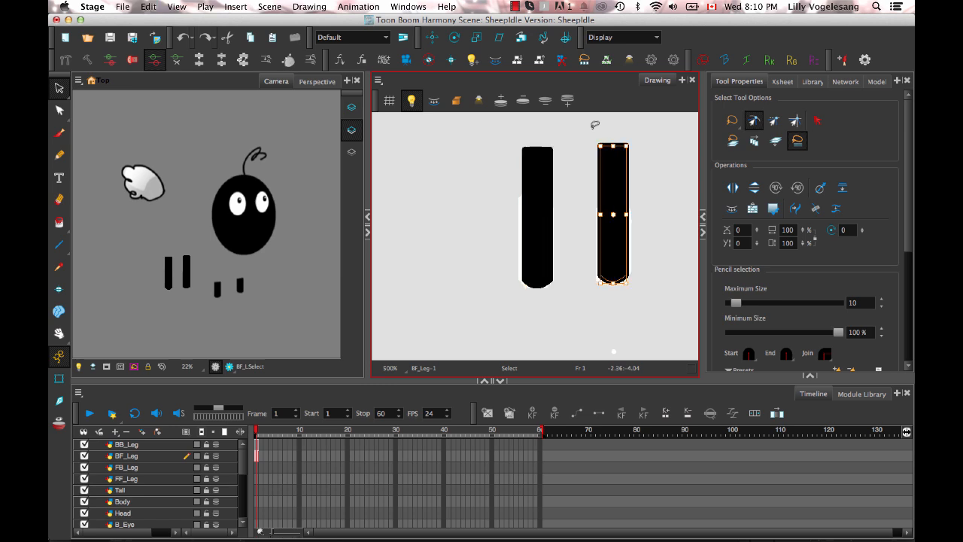
pyautogui.press('super+v')
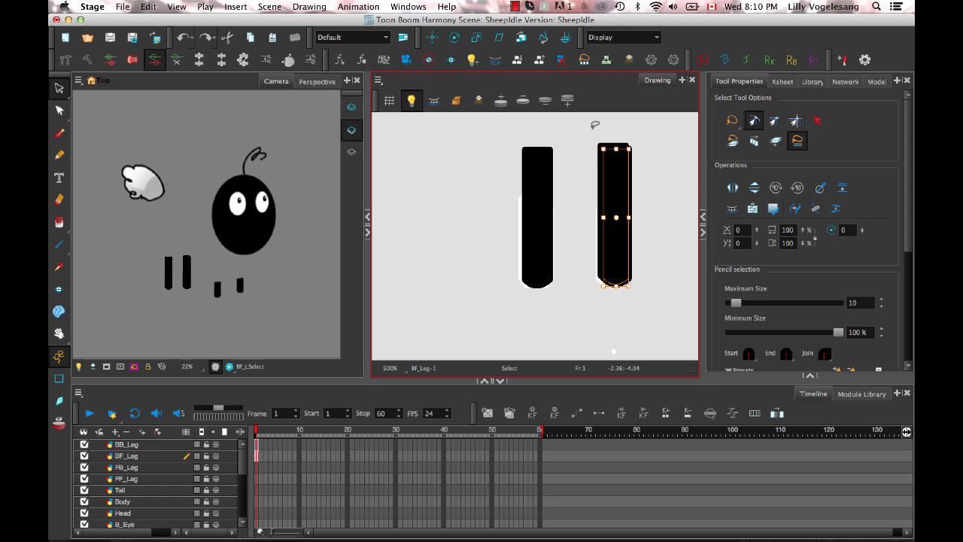
pyautogui.press('Up')
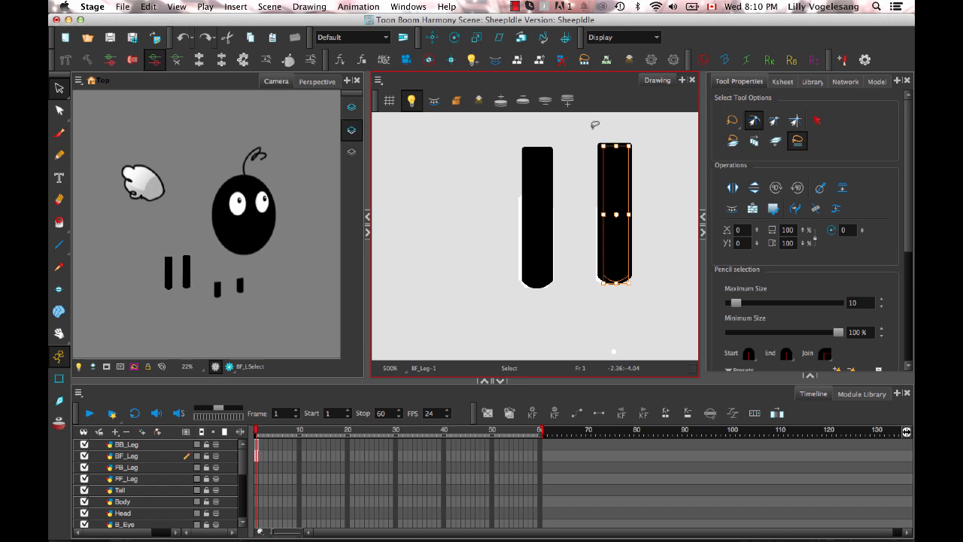
pyautogui.press('Left')
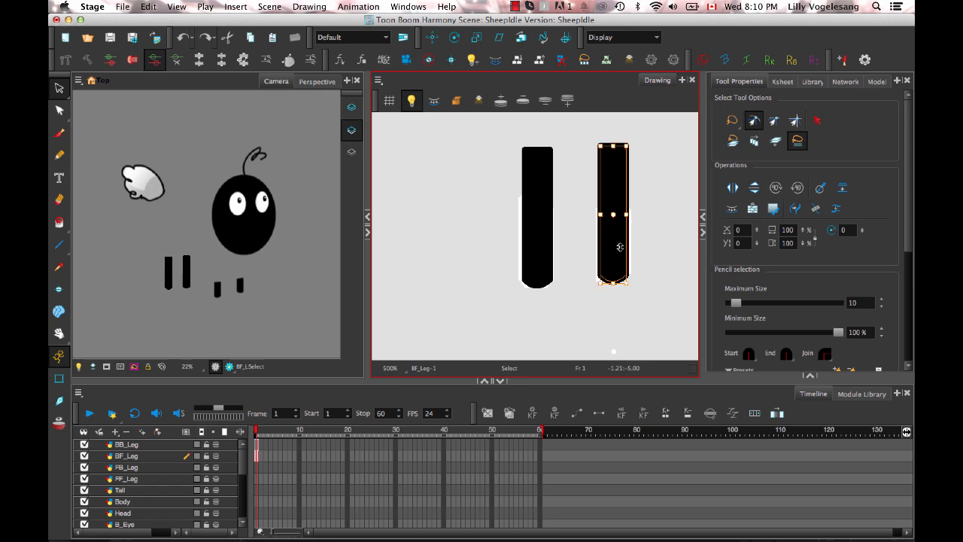
pyautogui.moveTo(612, 248); pyautogui.dragTo(455, 246)
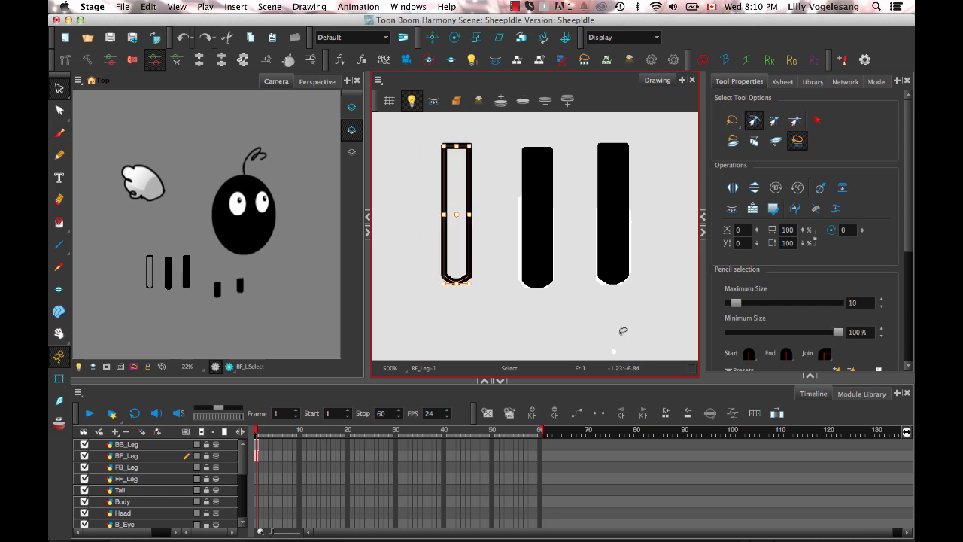
pyautogui.press('super+z')
pyautogui.press('super+z')
pyautogui.press('super+z')
pyautogui.press('super+z')
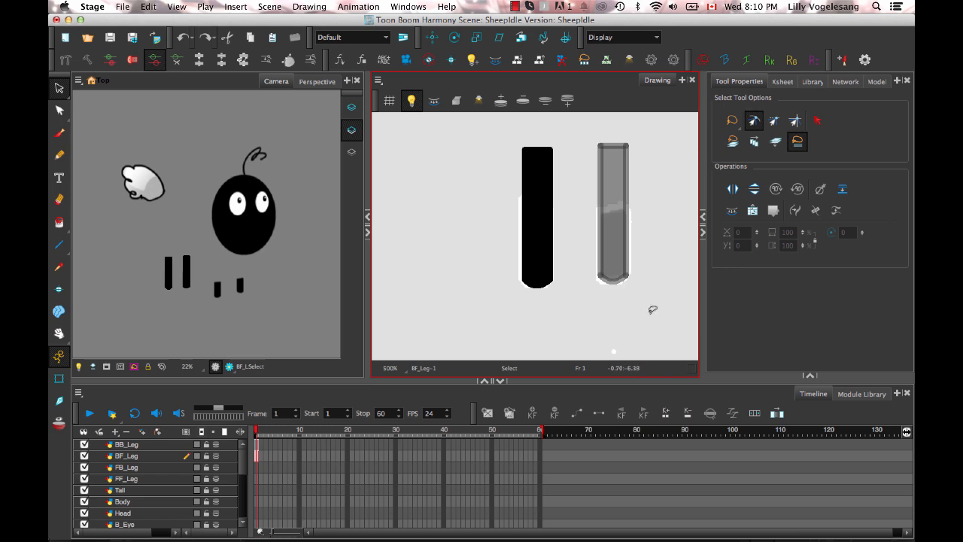
# Step: Paste the leg into frame 1 of FB_Leg and move it over the rightmost reference leg
pyautogui.click(258, 467)
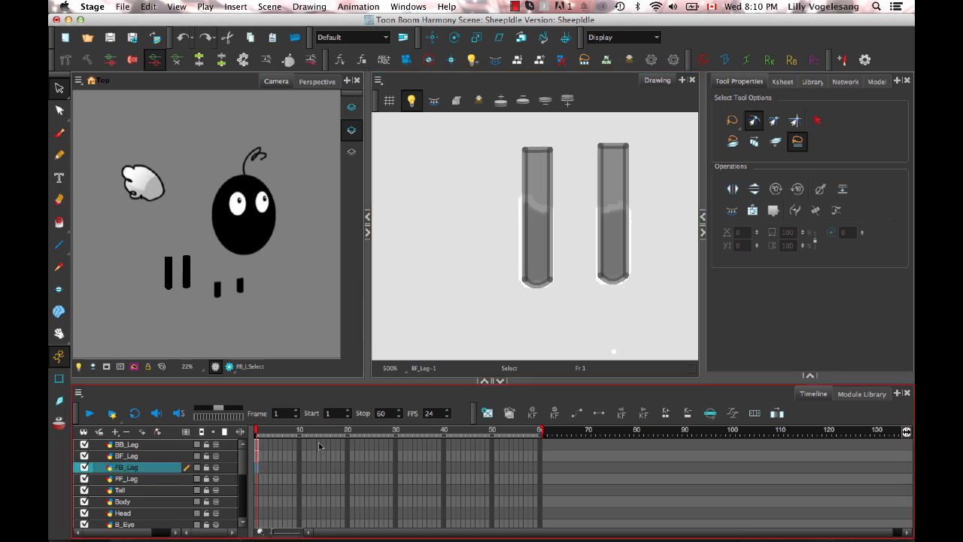
pyautogui.moveTo(640, 273); pyautogui.dragTo(546, 264)
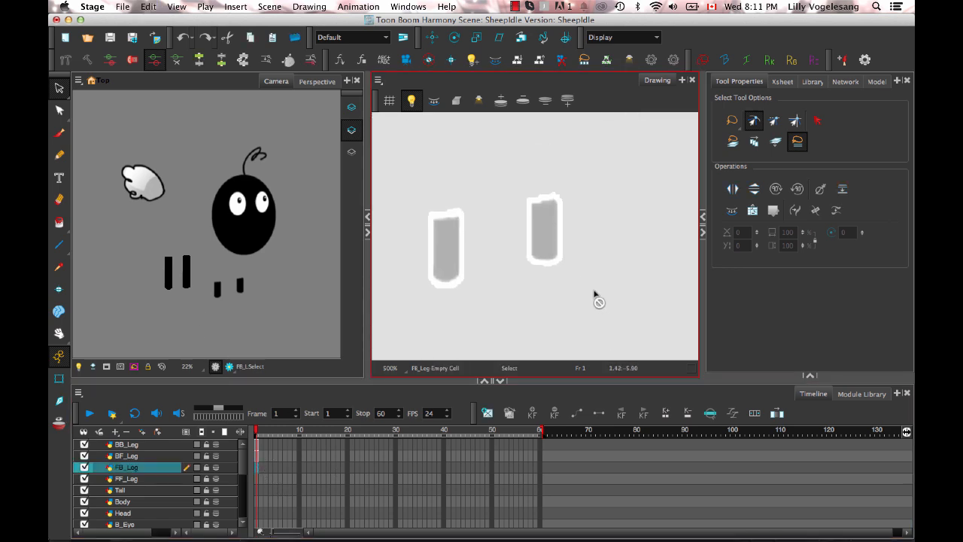
pyautogui.moveTo(484, 255); pyautogui.dragTo(498, 261)
pyautogui.press('1')
pyautogui.press('1')
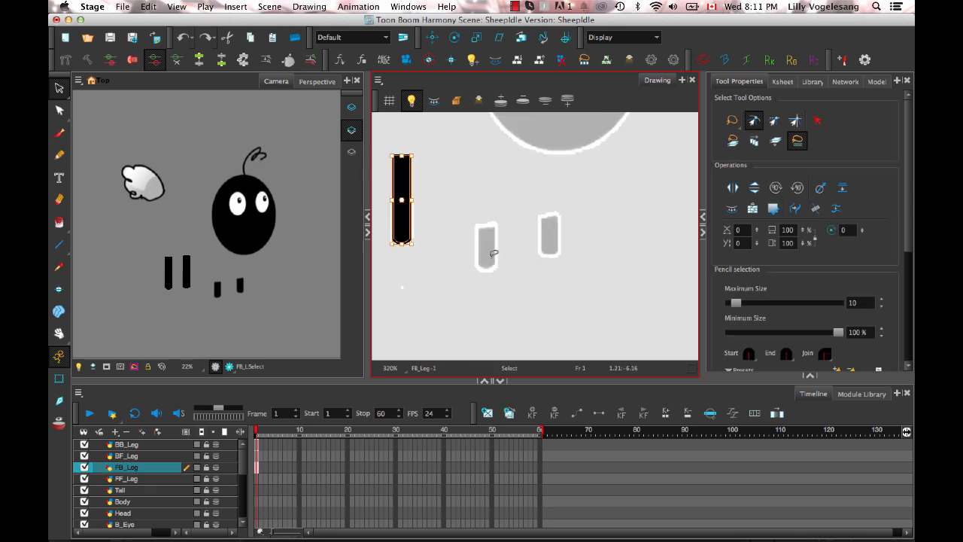
pyautogui.moveTo(495, 194)
pyautogui.mouseDown()
pyautogui.moveTo(395, 285)
pyautogui.moveTo(456, 260)
pyautogui.mouseUp()
pyautogui.moveTo(429, 187); pyautogui.dragTo(553, 199)
# Step: Nudge the FB_Leg drawing in small increments until it lines up with the rightmost reference leg
pyautogui.press('Left')
pyautogui.press('Left')
pyautogui.press('Left')
pyautogui.press('Down')
pyautogui.press('Down')
pyautogui.press('Down')
pyautogui.press('Right')
pyautogui.press('Right')
pyautogui.press('Right')
pyautogui.press('Left')
pyautogui.press('Left')
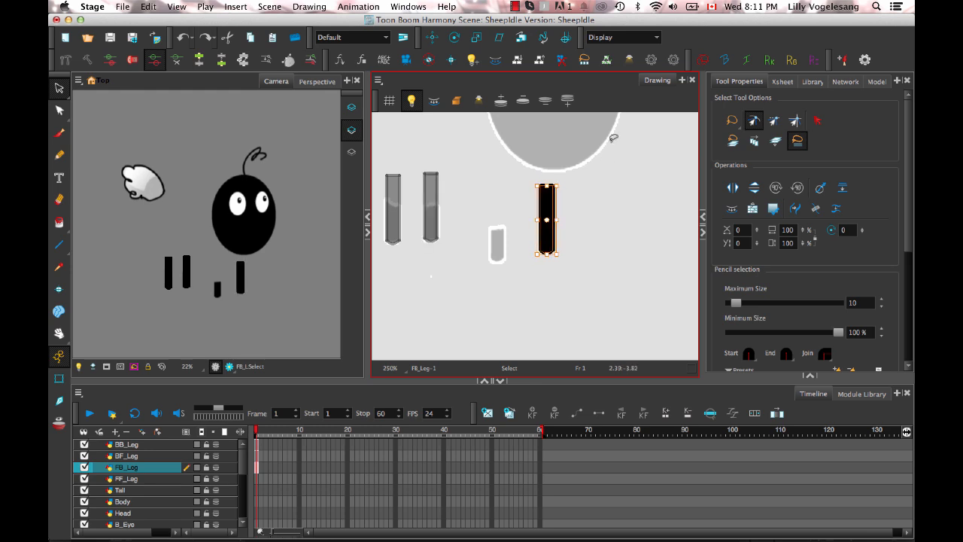
# Step: Copy the FB_Leg drawing into frame 1 of FF_Leg and shift the copy left toward the remaining reference leg
pyautogui.press('super+c')
pyautogui.click(259, 479)
pyautogui.moveTo(581, 295)
pyautogui.mouseDown()
pyautogui.moveTo(631, 132)
pyautogui.moveTo(654, 143)
pyautogui.mouseUp()
pyautogui.press('Left')
pyautogui.press('Left')
pyautogui.press('Left')
pyautogui.press('Left')
pyautogui.press('Left')
pyautogui.press('Left')
pyautogui.press('Left')
pyautogui.press('Left')
pyautogui.press('Left')
pyautogui.press('Left')
pyautogui.press('Left')
pyautogui.press('Left')
pyautogui.press('Left')
pyautogui.press('Left')
pyautogui.press('Left')
pyautogui.press('Left')
pyautogui.press('Left')
pyautogui.press('Left')
pyautogui.press('Left')
pyautogui.press('Left')
pyautogui.press('Left')
pyautogui.press('Left')
pyautogui.press('Left')
pyautogui.press('Left')
pyautogui.press('Left')
pyautogui.press('Left')
pyautogui.press('Left')
pyautogui.press('Left')
pyautogui.press('Left')
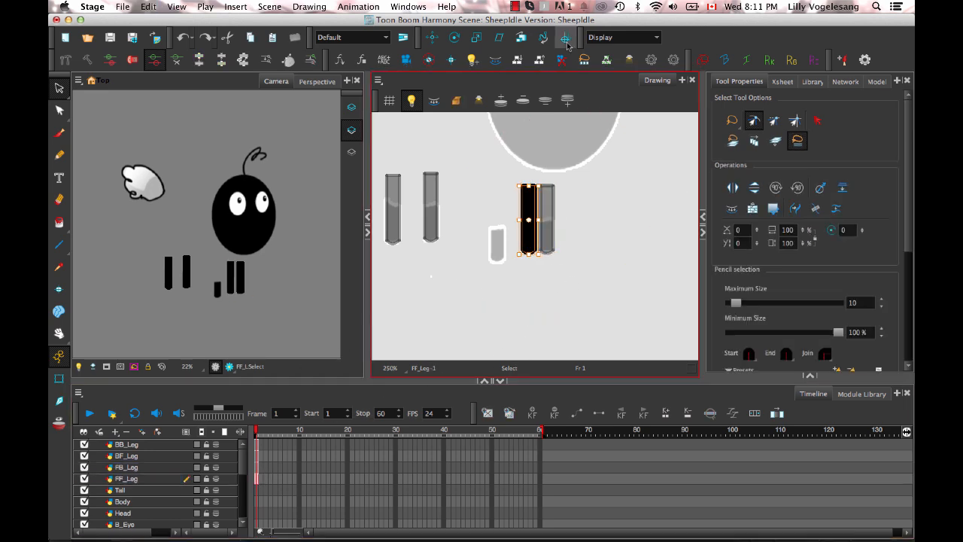
# Step: Lower the FF_Leg drawing and fine-tune its position until it covers the third reference leg
pyautogui.press('Down')
pyautogui.press('Down')
pyautogui.press('Down')
pyautogui.press('Down')
pyautogui.press('Down')
pyautogui.press('Down')
pyautogui.press('Down')
pyautogui.press('Down')
pyautogui.press('Down')
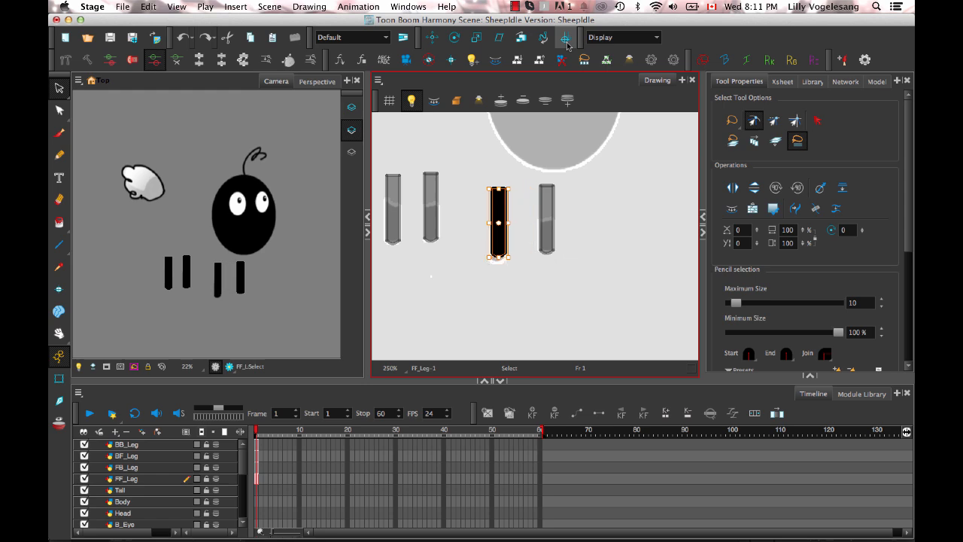
pyautogui.press('Left')
pyautogui.press('Left')
pyautogui.press('Left')
pyautogui.press('Right')
pyautogui.press('Up')
pyautogui.press('Up')
pyautogui.press('Down')
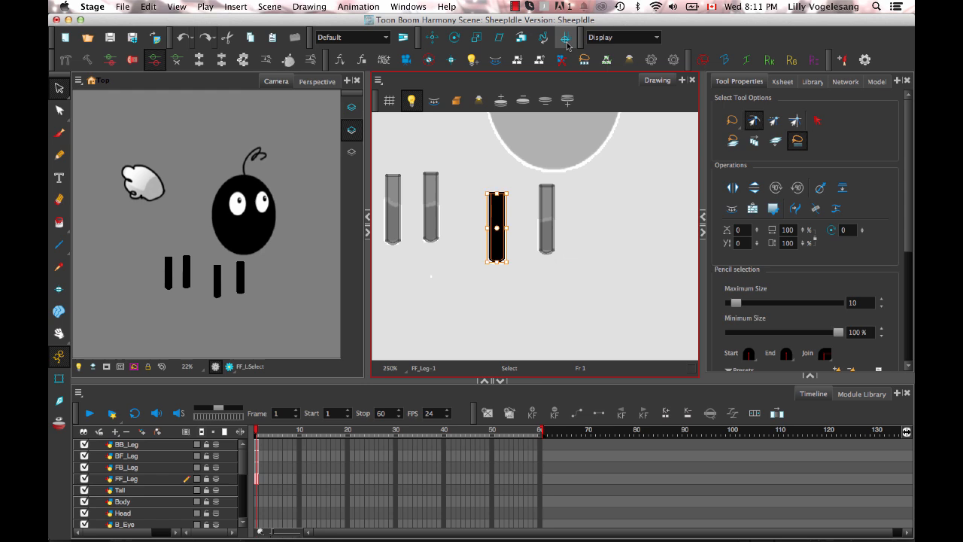
# Step: Trace the sheep's tail outline with the Pencil, using Fixed Thickness 2 at size 10, on frame 1 of the Tail layer
pyautogui.click(573, 327)
pyautogui.moveTo(566, 243); pyautogui.dragTo(607, 291)
pyautogui.press('1')
pyautogui.moveTo(593, 237); pyautogui.dragTo(606, 290)
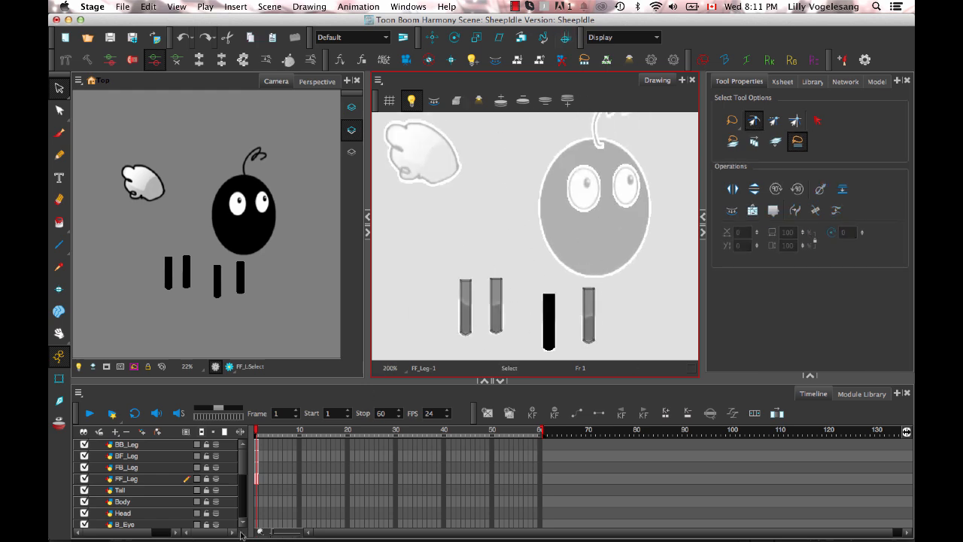
pyautogui.click(256, 490)
pyautogui.moveTo(493, 223); pyautogui.dragTo(553, 266)
pyautogui.press('2')
pyautogui.press('2')
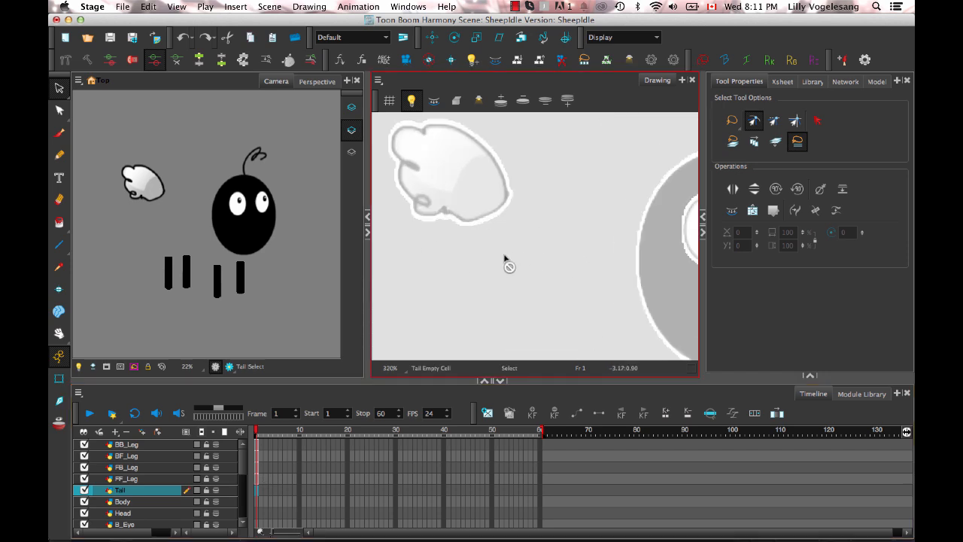
pyautogui.hotkey('alt', '/')
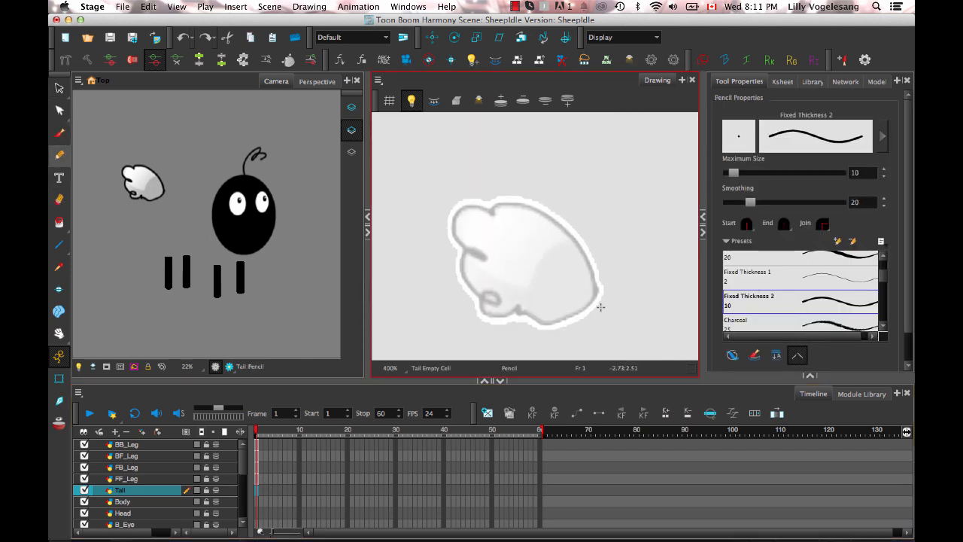
pyautogui.moveTo(598, 293)
pyautogui.mouseDown()
pyautogui.moveTo(581, 243)
pyautogui.moveTo(548, 215)
pyautogui.moveTo(500, 203)
pyautogui.moveTo(489, 215)
pyautogui.moveTo(451, 212)
pyautogui.moveTo(450, 232)
pyautogui.moveTo(483, 253)
pyautogui.moveTo(464, 266)
pyautogui.moveTo(477, 295)
pyautogui.moveTo(489, 302)
pyautogui.moveTo(491, 294)
pyautogui.moveTo(480, 307)
pyautogui.moveTo(491, 315)
pyautogui.moveTo(516, 304)
pyautogui.moveTo(515, 316)
pyautogui.moveTo(536, 326)
pyautogui.moveTo(603, 286)
pyautogui.mouseUp()
pyautogui.scroll(4, 654, 290)
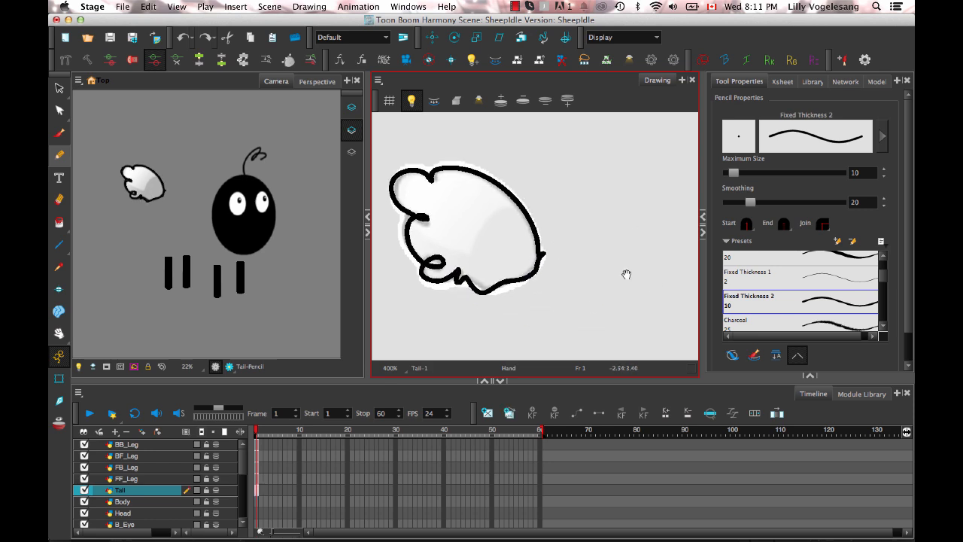
# Step: Delete the overshooting end point of the tail outline's stroke where the line closes, using the Contour Editor
pyautogui.click(60, 110)
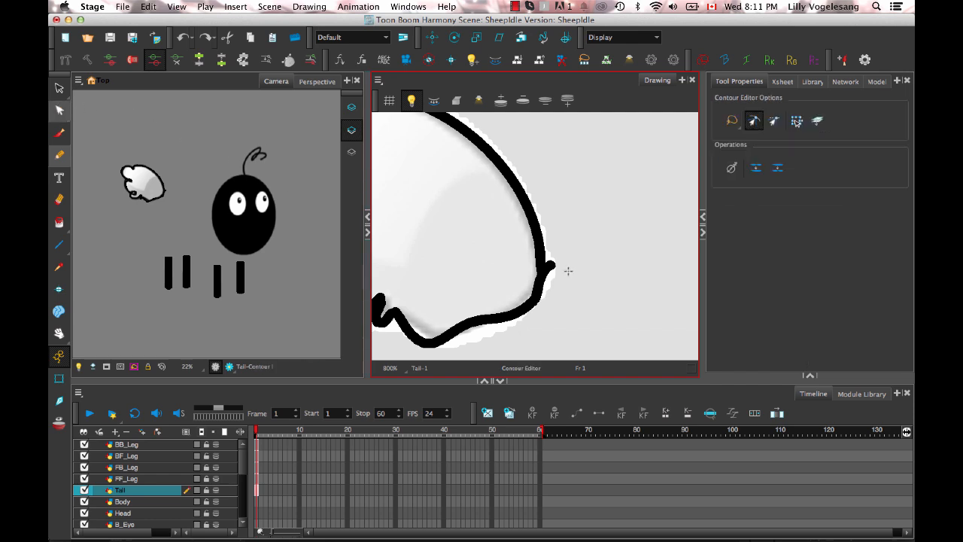
pyautogui.moveTo(525, 278); pyautogui.dragTo(529, 247)
pyautogui.press('2')
pyautogui.click(552, 237)
pyautogui.press('2')
pyautogui.moveTo(591, 265)
pyautogui.mouseDown()
pyautogui.moveTo(595, 305)
pyautogui.moveTo(617, 242)
pyautogui.mouseUp()
pyautogui.press('2')
pyautogui.press('2')
pyautogui.press('2')
pyautogui.moveTo(578, 210); pyautogui.dragTo(579, 213)
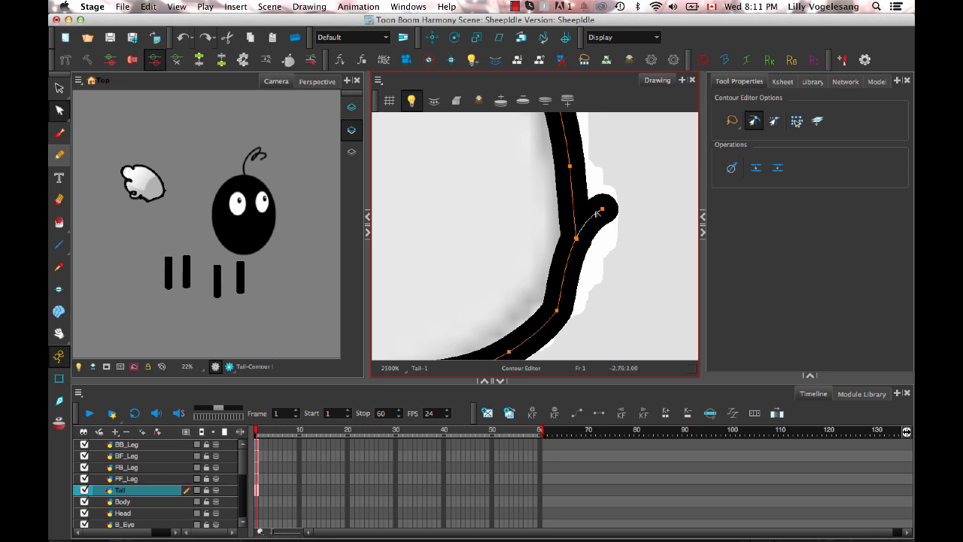
pyautogui.click(616, 244)
pyautogui.click(597, 223)
pyautogui.press('Delete')
pyautogui.click(579, 206)
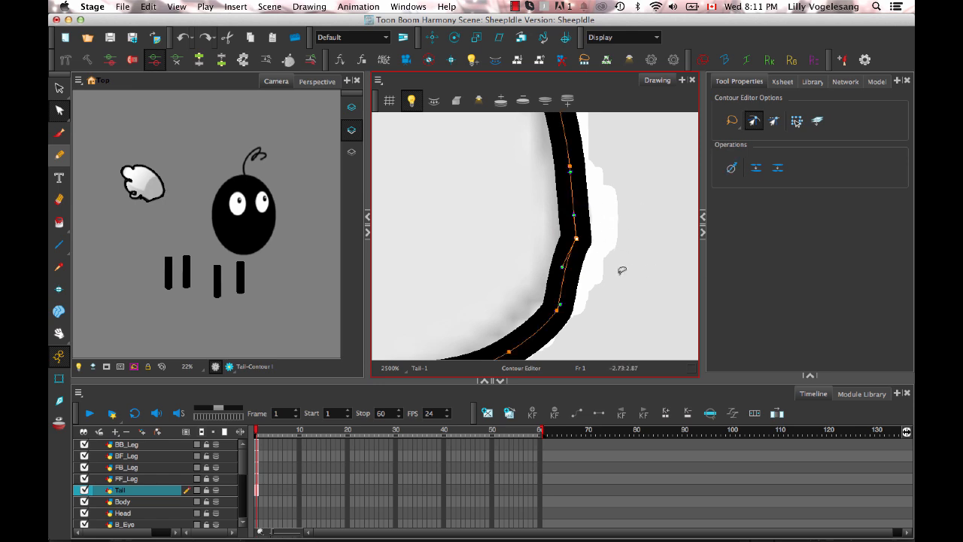
# Step: Align the contour points at the closing corner of the tail outline so that its two ends meet cleanly
pyautogui.scroll(6, 599, 244)
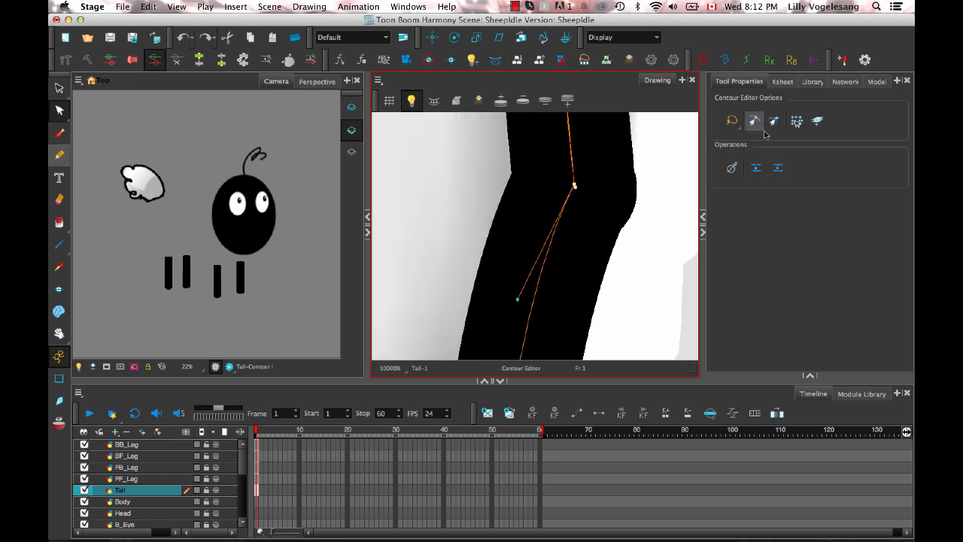
pyautogui.moveTo(577, 193); pyautogui.dragTo(617, 231)
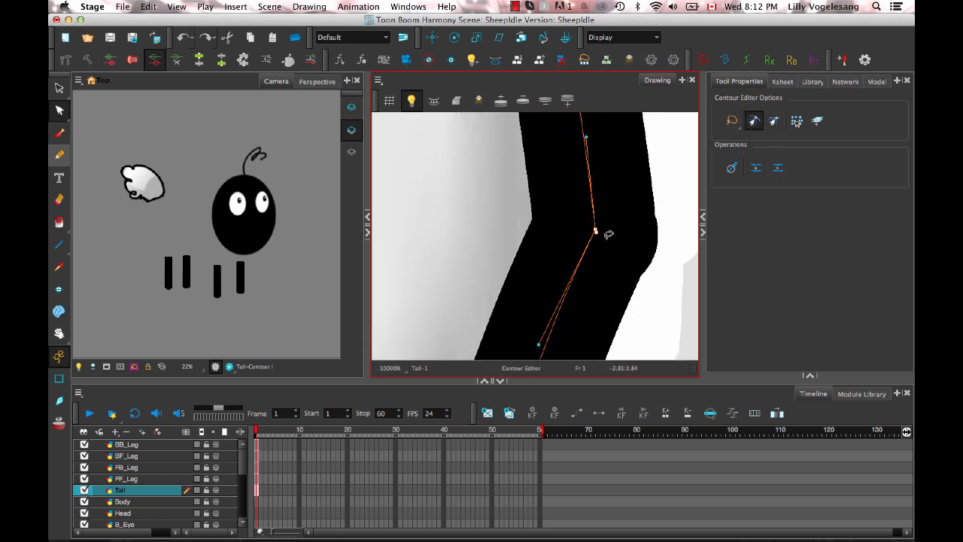
pyautogui.click(576, 271)
pyautogui.moveTo(599, 234); pyautogui.dragTo(596, 231)
pyautogui.click(682, 178)
pyautogui.moveTo(642, 255); pyautogui.dragTo(644, 225)
pyautogui.scroll(-8, 643, 225)
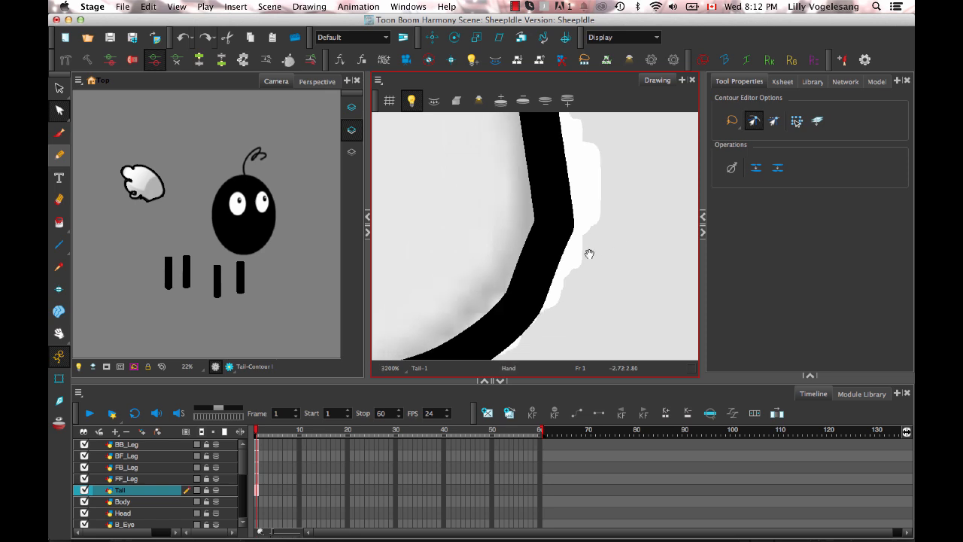
pyautogui.scroll(-5, 553, 257)
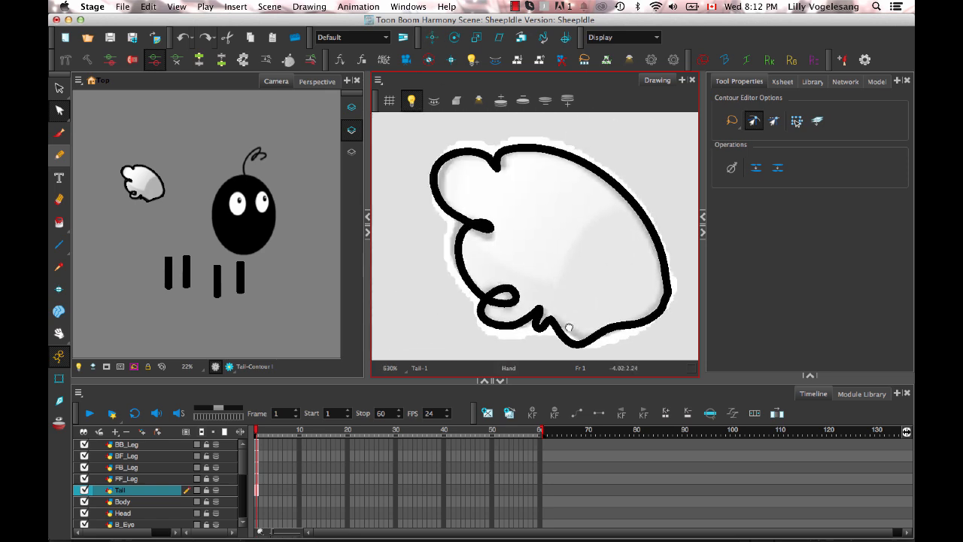
pyautogui.scroll(1, 564, 300)
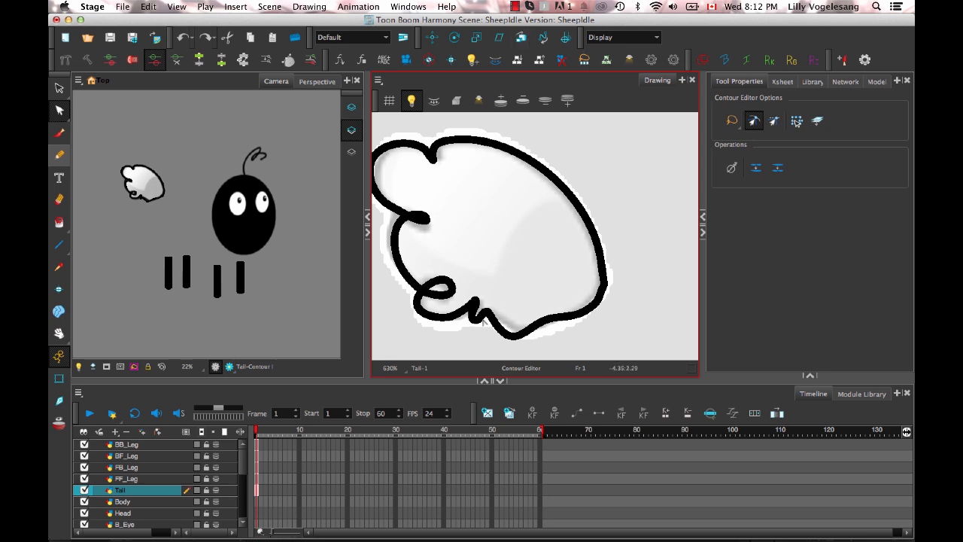
# Step: Select the Body layer for drawing and show the SheepCharacter_Body reference layer
pyautogui.click(59, 222)
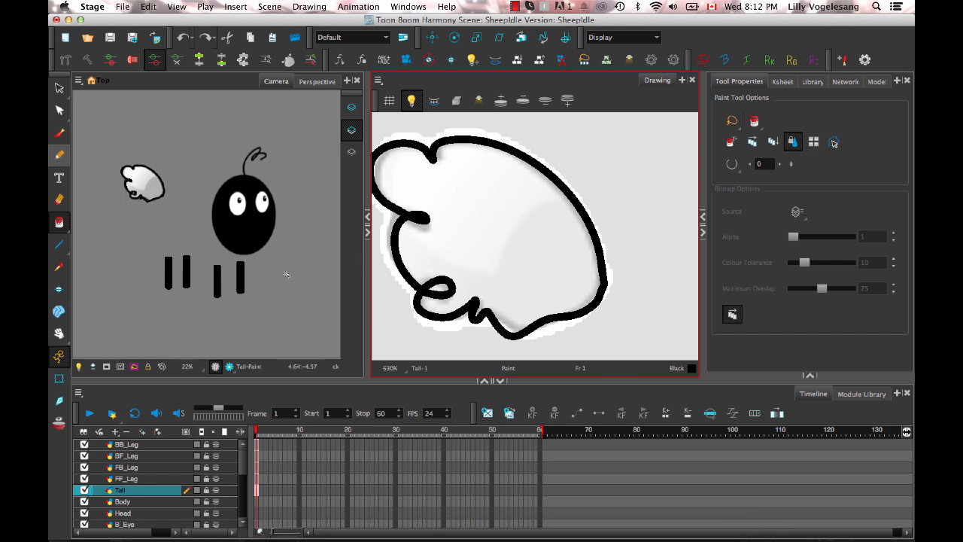
pyautogui.click(139, 503)
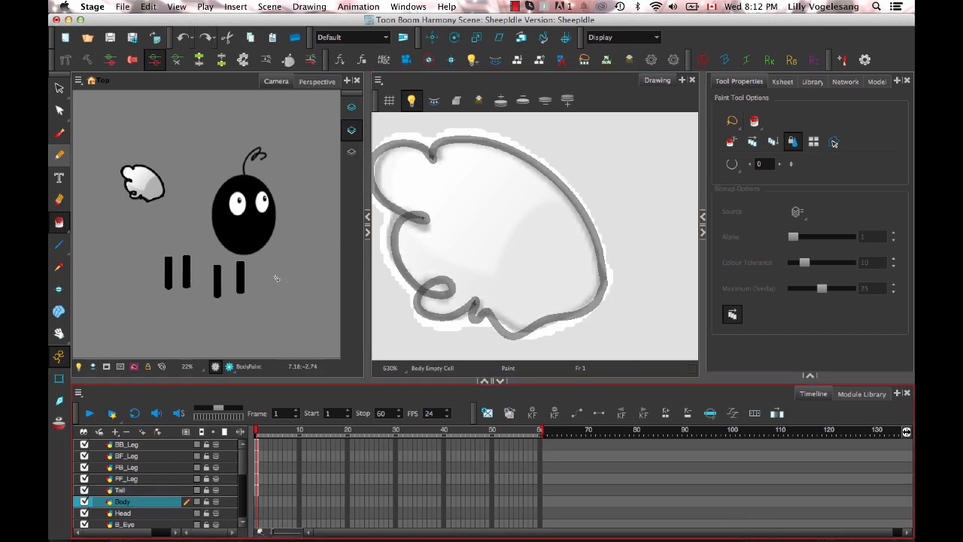
pyautogui.scroll(-5, 245, 486)
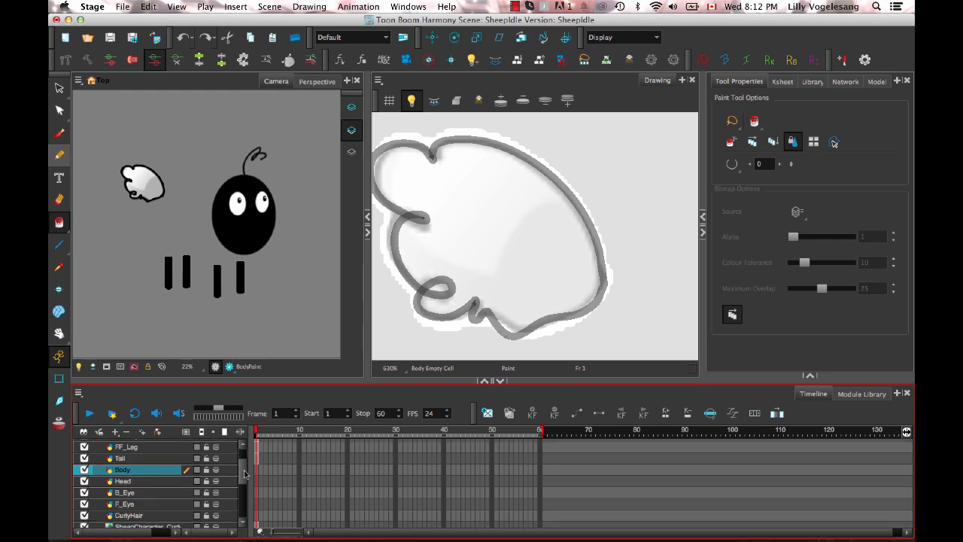
pyautogui.scroll(-3, 249, 510)
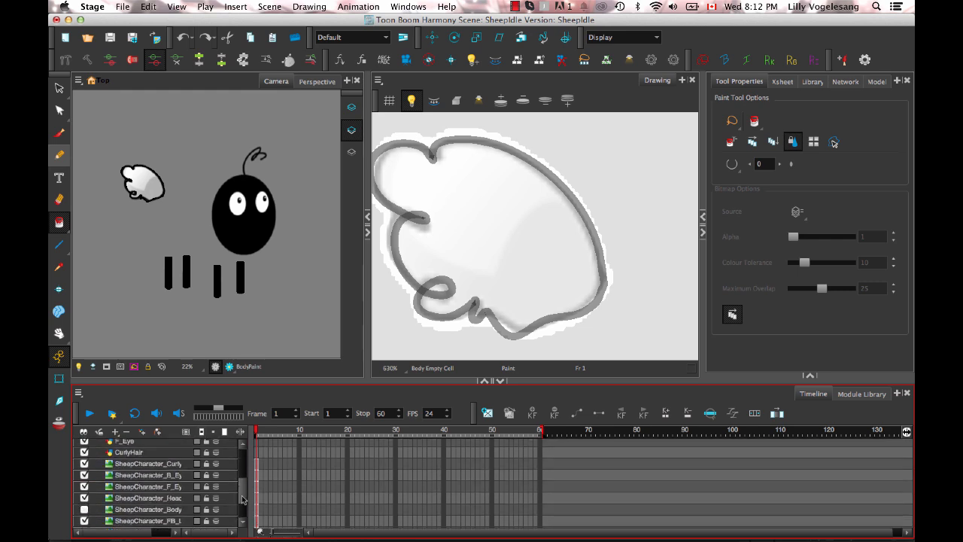
pyautogui.click(84, 464)
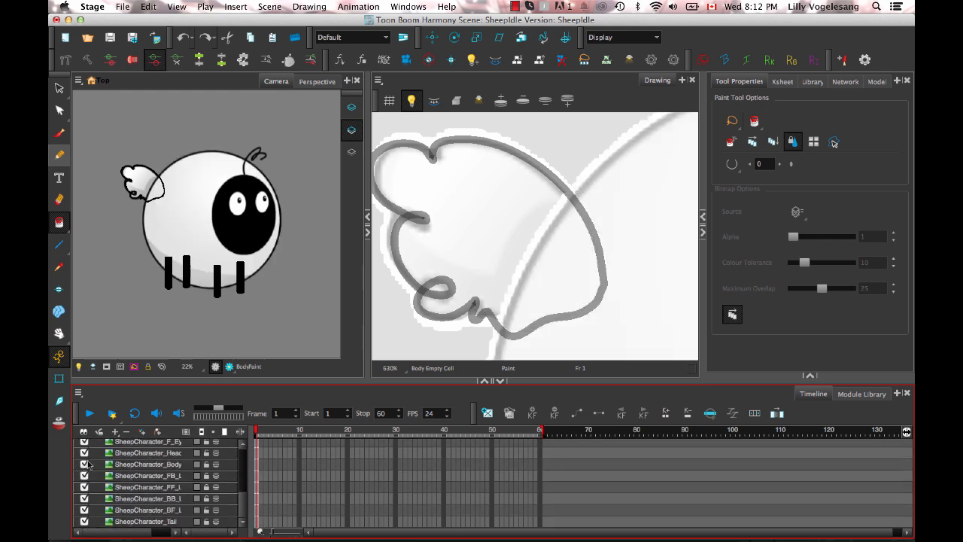
pyautogui.press('space')
pyautogui.moveTo(503, 274); pyautogui.dragTo(435, 209)
pyautogui.scroll(-6, 567, 254)
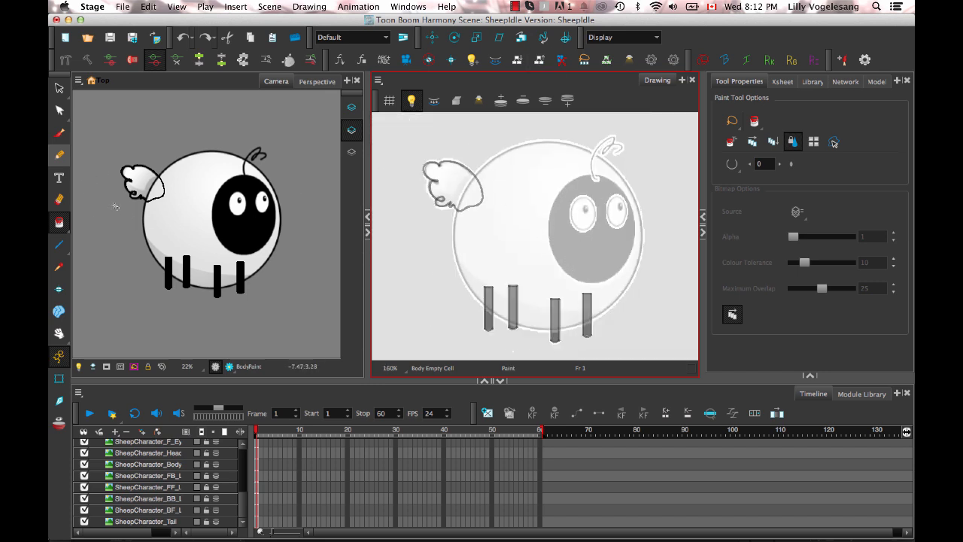
# Step: Draw a circle around the reference body on the Body layer with the Ellipse tool, using Fixed Thickness 2 at size 10
pyautogui.click(61, 244)
pyautogui.click(92, 265)
pyautogui.moveTo(561, 266); pyautogui.dragTo(508, 278)
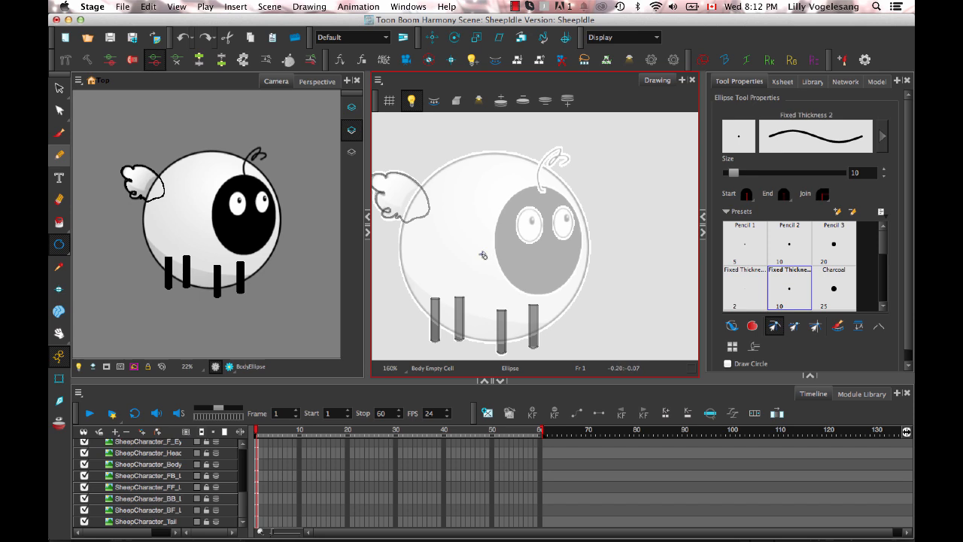
pyautogui.moveTo(489, 249); pyautogui.dragTo(583, 300)
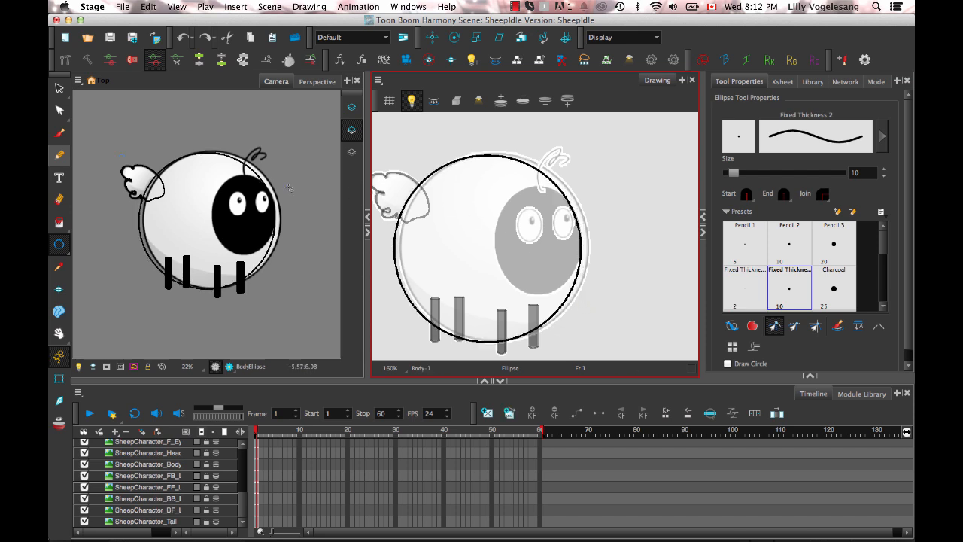
# Step: Nudge the body circle to the right and enlarge it slightly until it matches the reference body
pyautogui.click(58, 90)
pyautogui.click(484, 155)
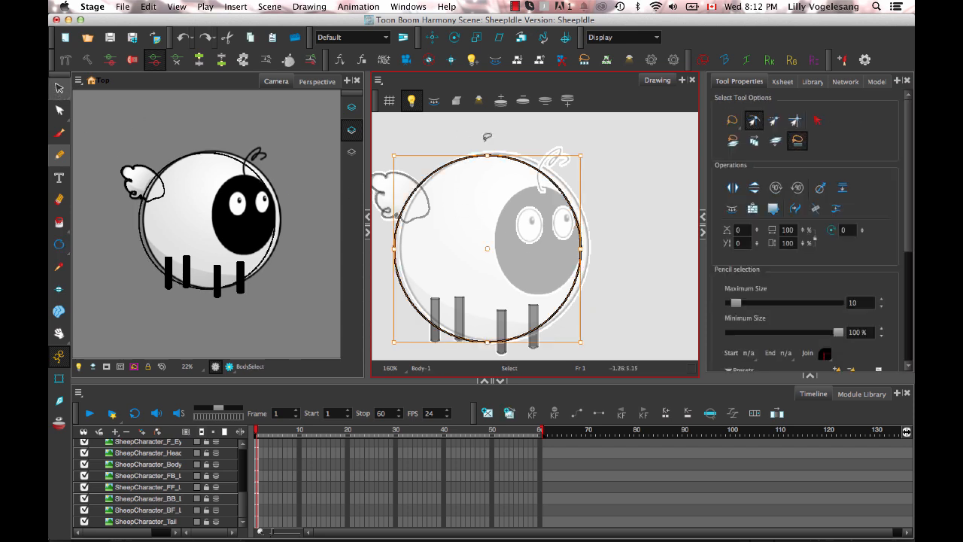
pyautogui.press('Right')
pyautogui.press('Right')
pyautogui.press('Right')
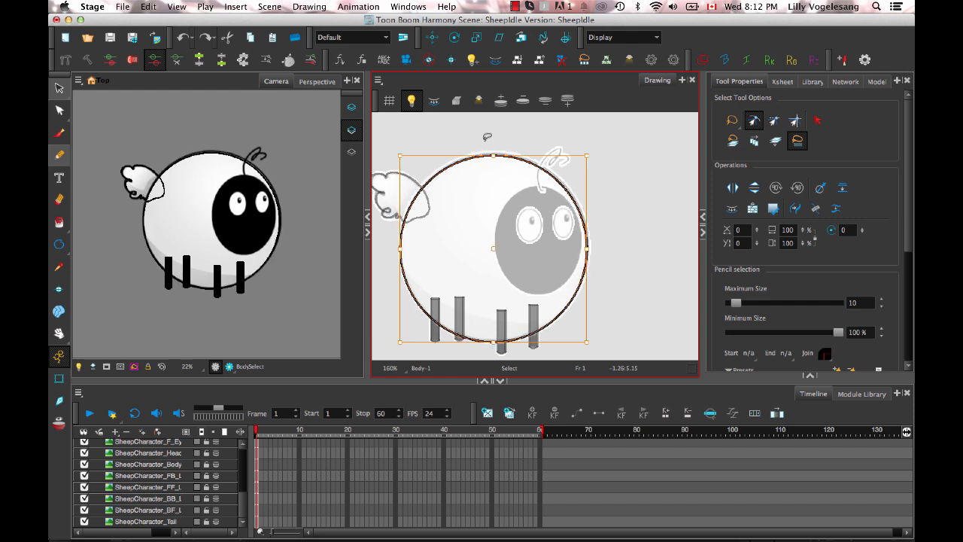
pyautogui.moveTo(589, 154); pyautogui.dragTo(590, 152)
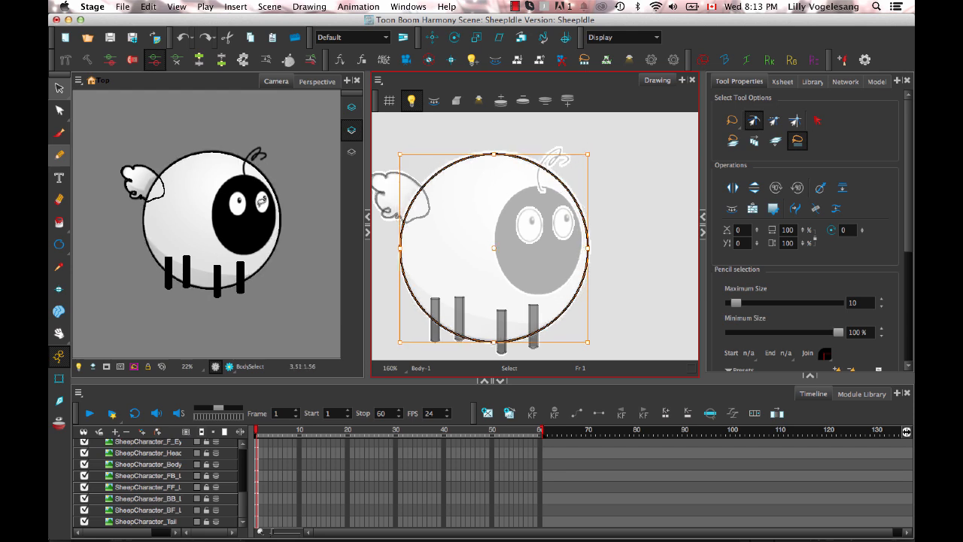
pyautogui.click(659, 261)
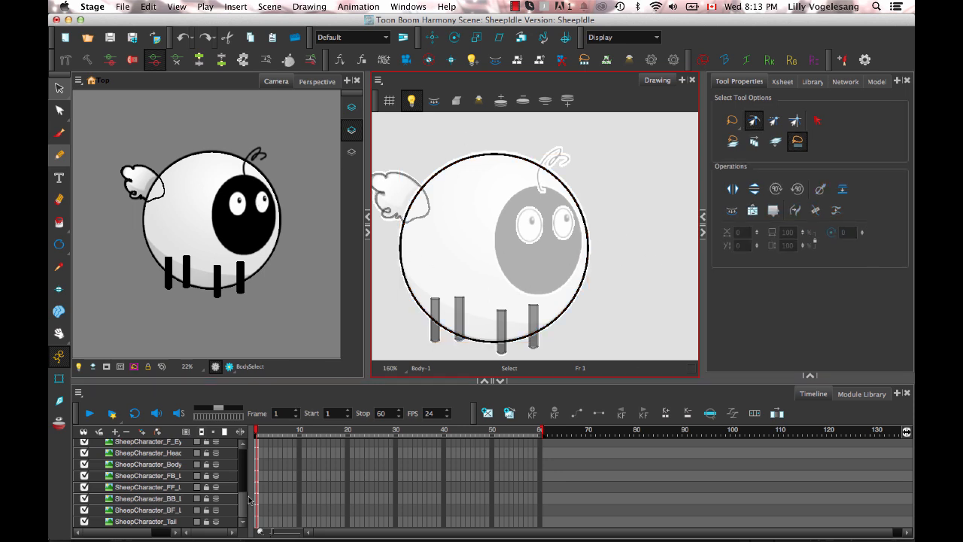
# Step: Draw an ellipse over the reference face on the Head layer with contour snapping off, and undo the stray second ellipse
pyautogui.moveTo(243, 500); pyautogui.dragTo(242, 410)
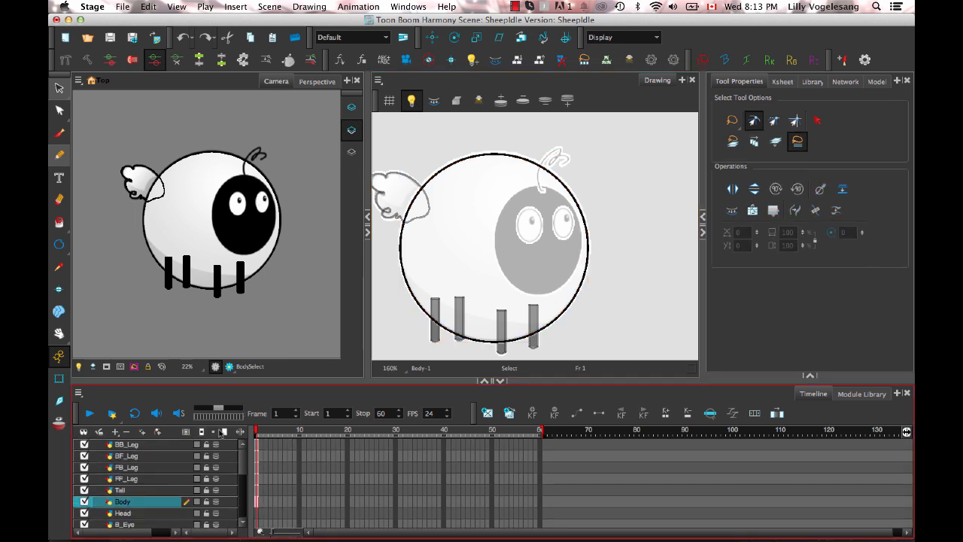
pyautogui.click(152, 514)
pyautogui.moveTo(611, 199); pyautogui.dragTo(566, 216)
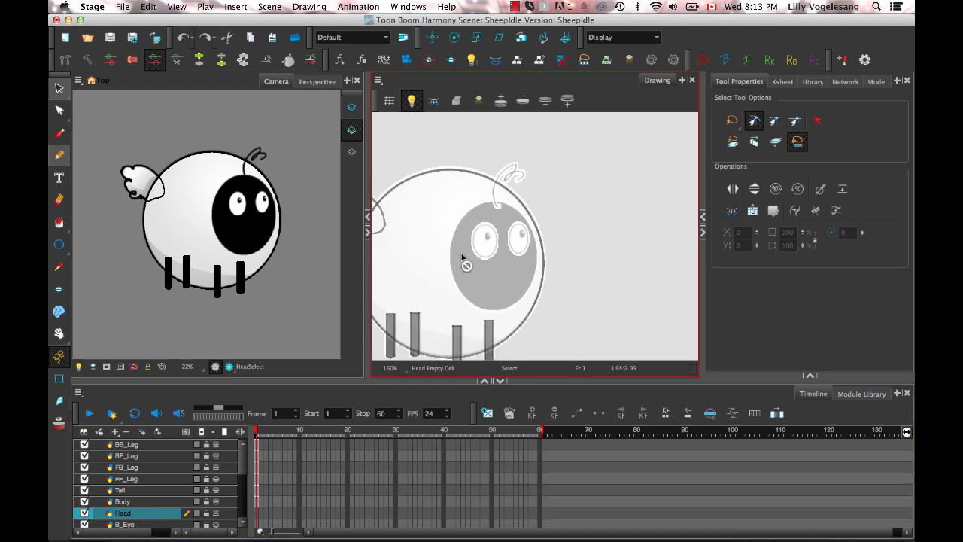
pyautogui.hotkey('alt', '=')
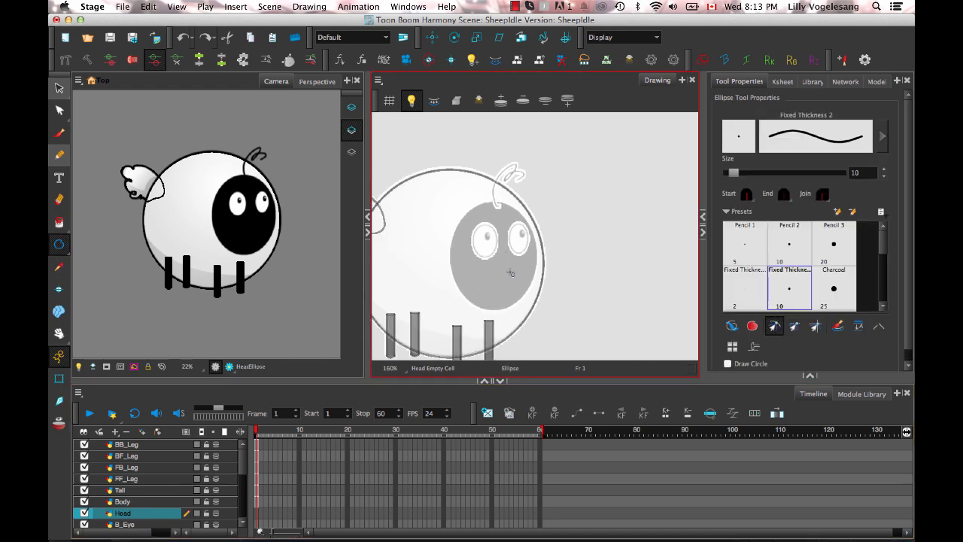
pyautogui.click(774, 326)
pyautogui.moveTo(500, 259)
pyautogui.mouseDown()
pyautogui.moveTo(526, 299)
pyautogui.moveTo(524, 312)
pyautogui.moveTo(539, 317)
pyautogui.mouseUp()
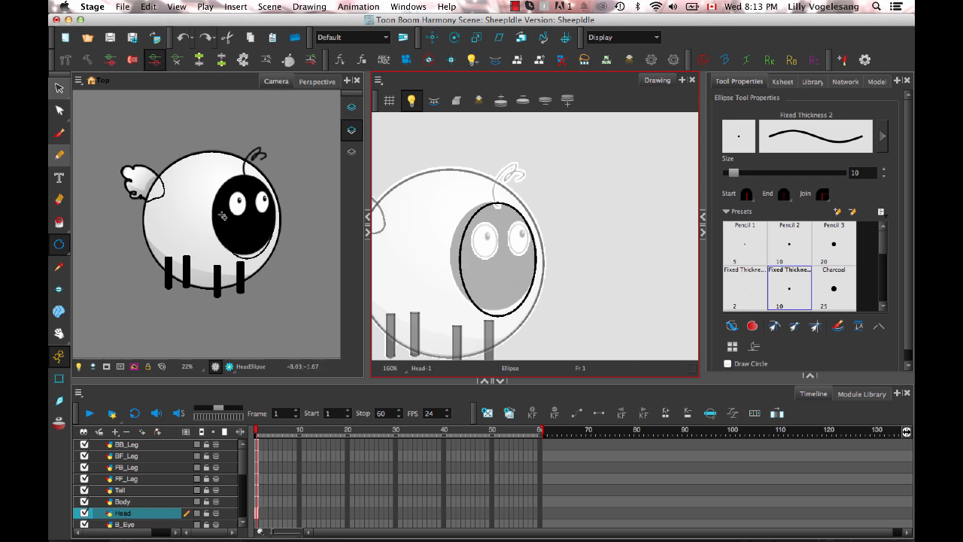
pyautogui.moveTo(480, 180); pyautogui.dragTo(494, 229)
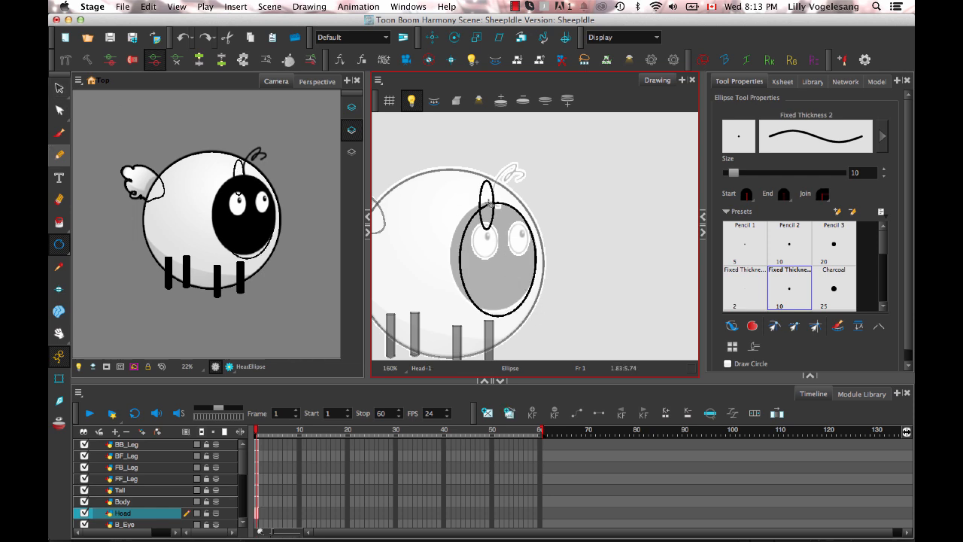
pyautogui.press('super+z')
# Step: Shift the head ellipse left and adjust its height and width until it fits the reference face
pyautogui.click(59, 89)
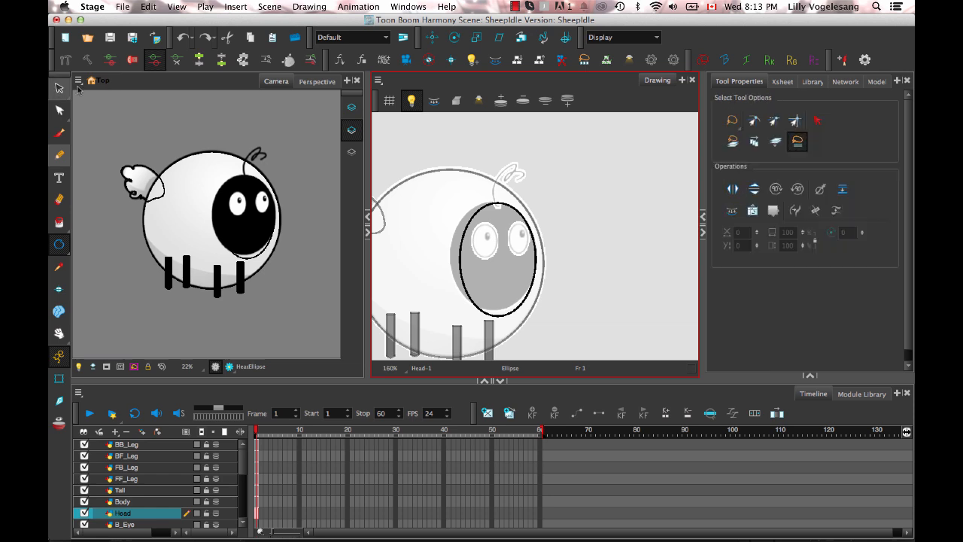
pyautogui.moveTo(467, 161); pyautogui.dragTo(487, 176)
pyautogui.press('Left')
pyautogui.press('Left')
pyautogui.press('Right')
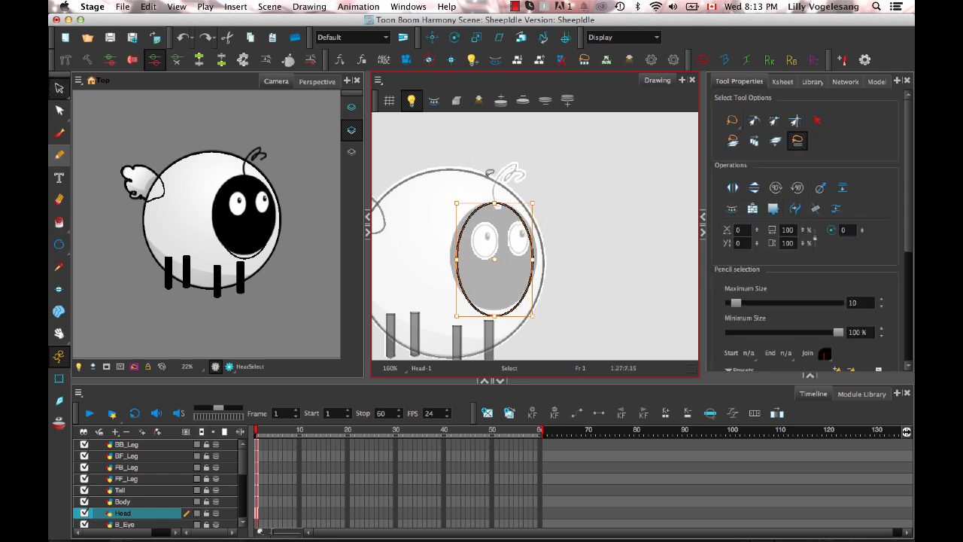
pyautogui.moveTo(496, 317); pyautogui.dragTo(494, 307)
pyautogui.moveTo(539, 254); pyautogui.dragTo(544, 255)
pyautogui.moveTo(454, 257); pyautogui.dragTo(448, 257)
pyautogui.click(650, 251)
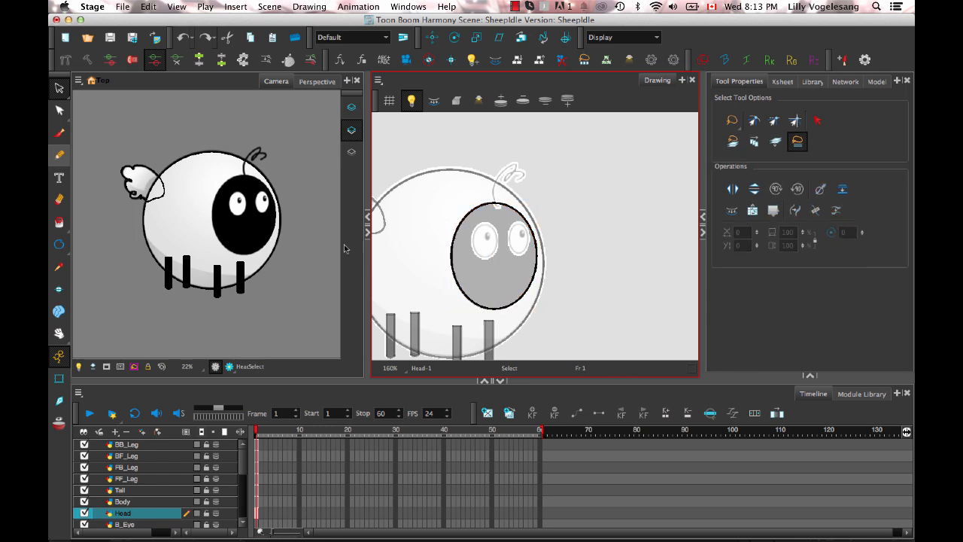
# Step: Fill the head ellipse with Black and hide the Head layer
pyautogui.click(59, 222)
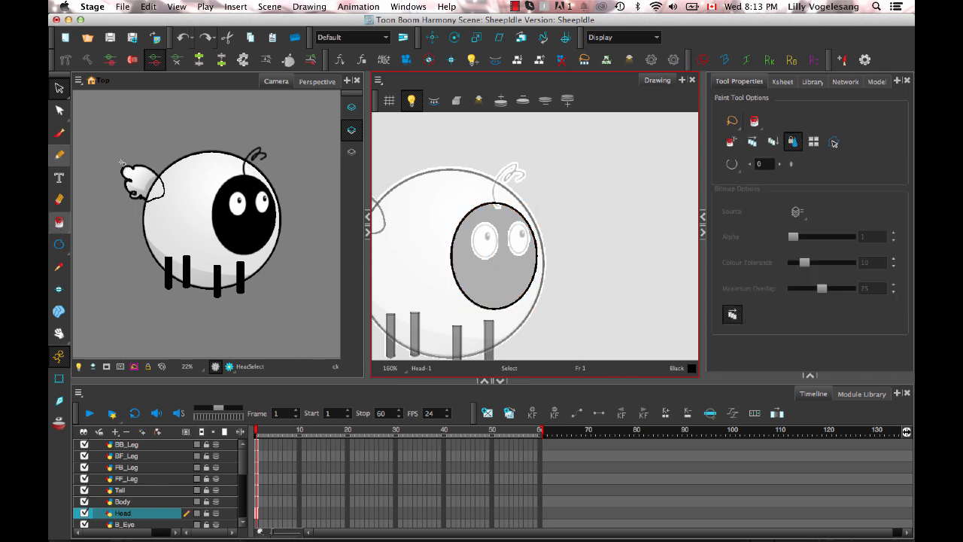
pyautogui.click(527, 280)
pyautogui.click(83, 513)
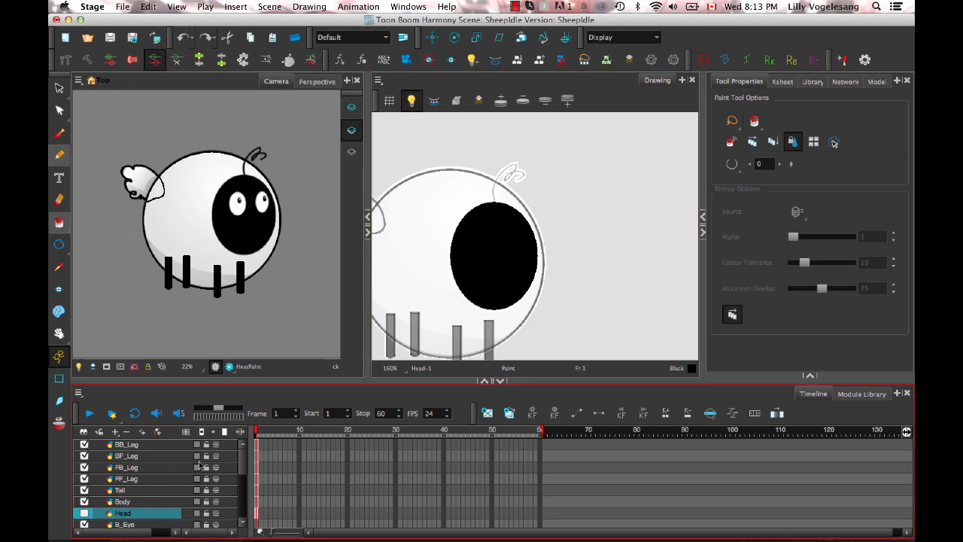
# Step: Outline the sheep's right-hand eye with an ellipse on frame 1 of the B_Eye layer
pyautogui.scroll(-2, 258, 461)
pyautogui.click(258, 495)
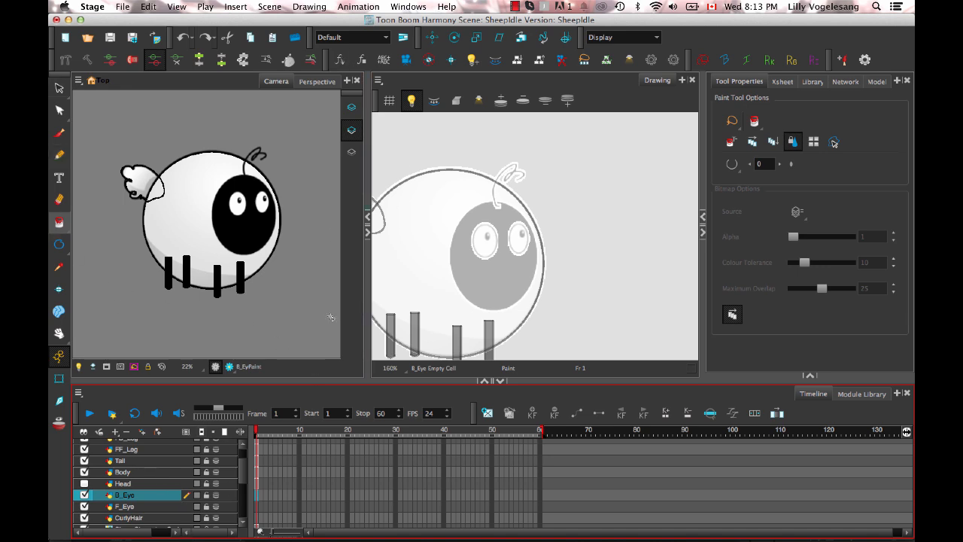
pyautogui.click(59, 243)
pyautogui.scroll(3, 489, 239)
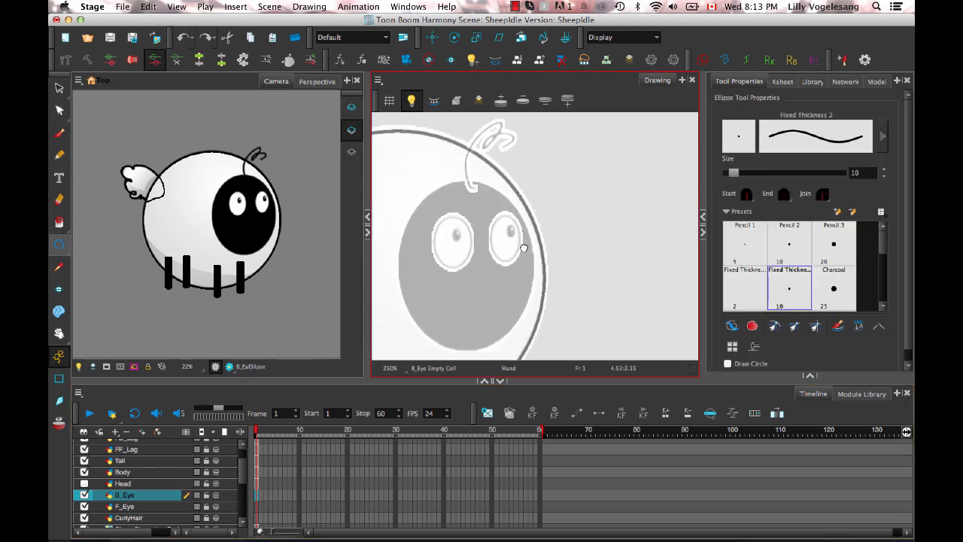
pyautogui.moveTo(506, 238); pyautogui.dragTo(520, 261)
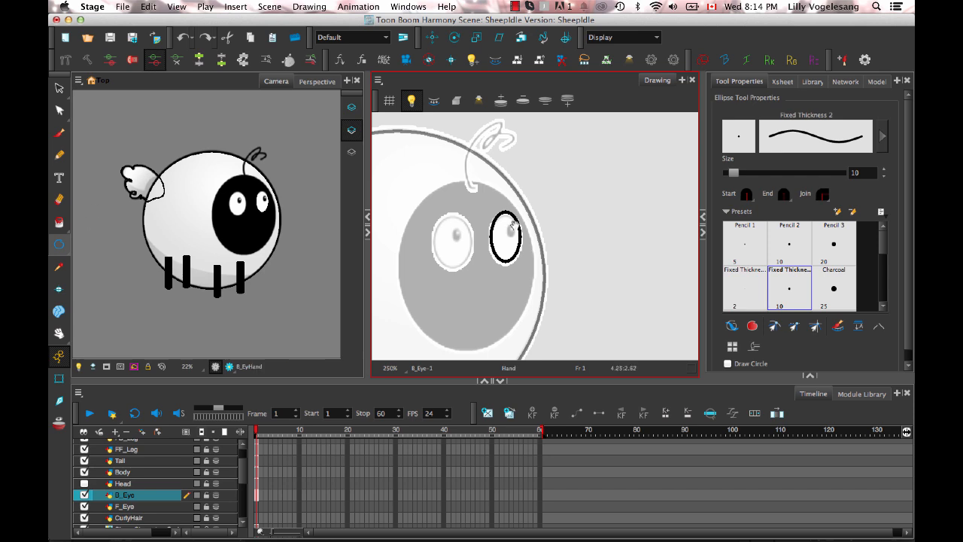
pyautogui.press('space')
pyautogui.moveTo(531, 220); pyautogui.dragTo(524, 222)
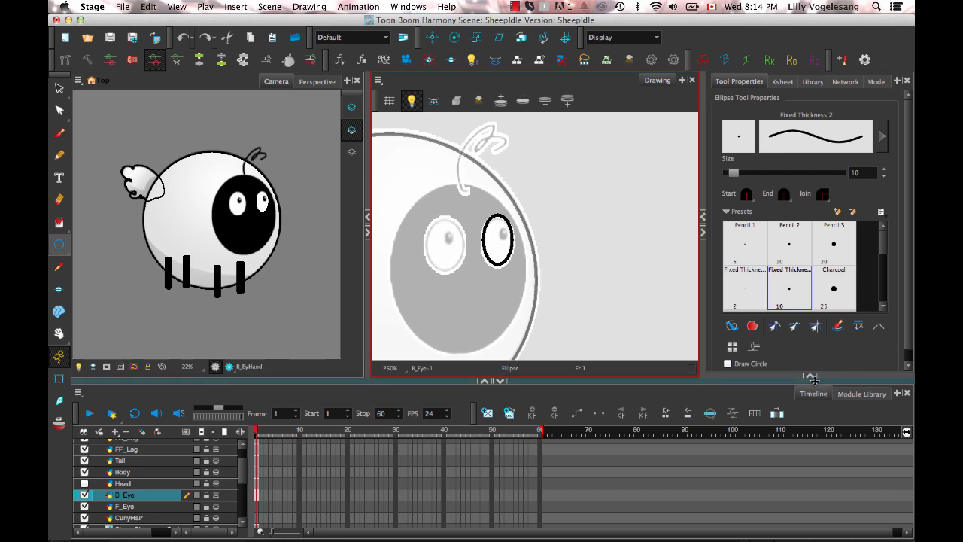
# Step: Remove the Red, Green, Blue and Vectorized Line swatches from the SheepIdle palette
pyautogui.click(812, 378)
pyautogui.moveTo(826, 329); pyautogui.dragTo(825, 172)
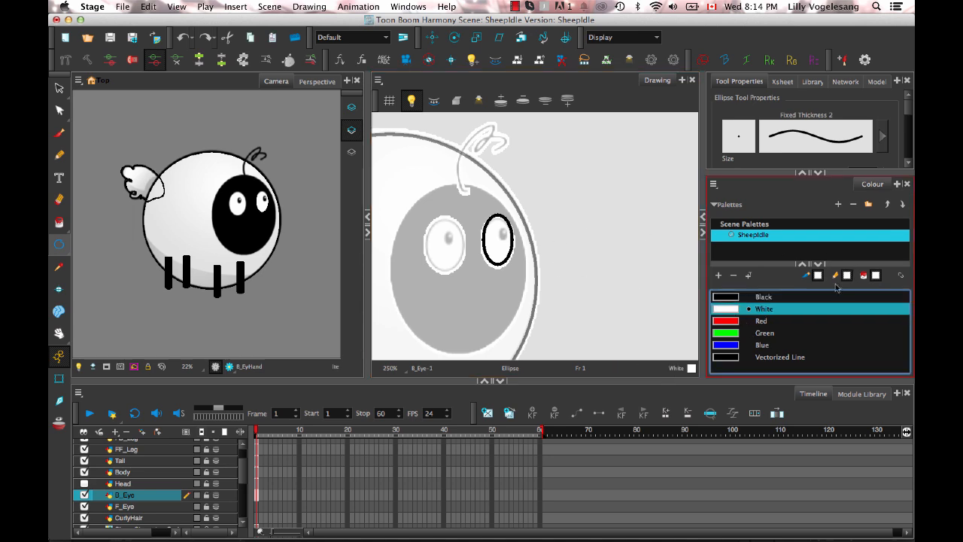
pyautogui.click(729, 321)
pyautogui.keyDown('shift'); pyautogui.click(737, 357); pyautogui.keyUp('shift')
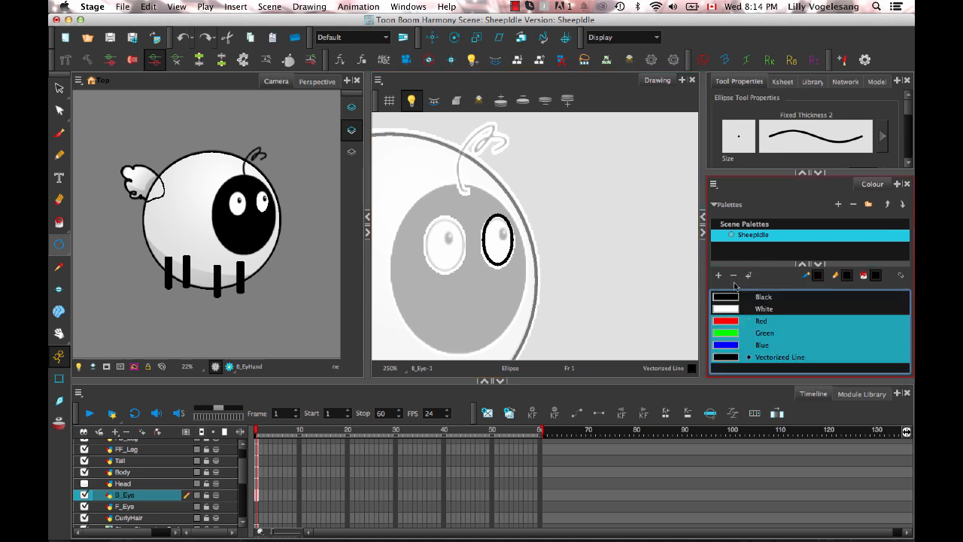
pyautogui.click(742, 276)
# Step: Fill the sheep's right-hand eye ellipse with White and hide the B_Eye layer
pyautogui.click(733, 308)
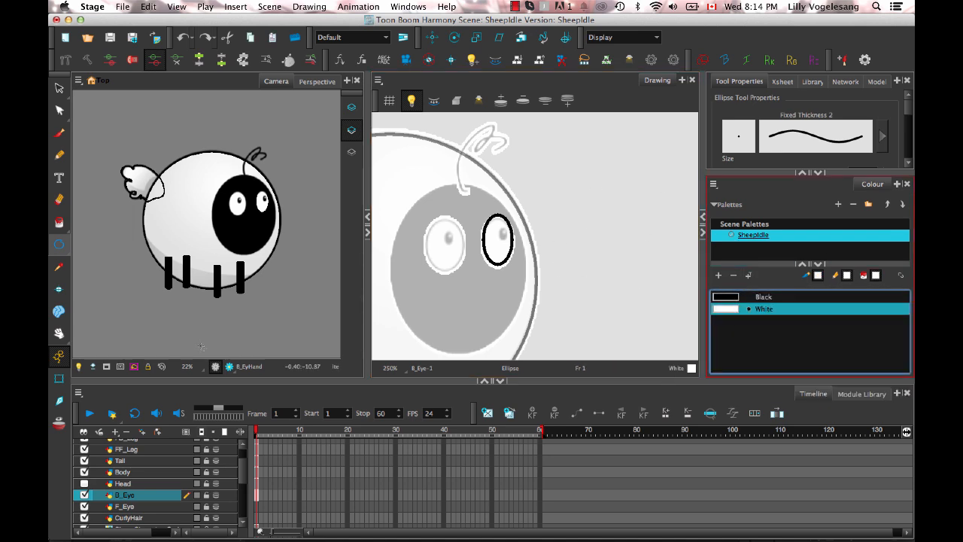
pyautogui.click(60, 223)
pyautogui.click(502, 235)
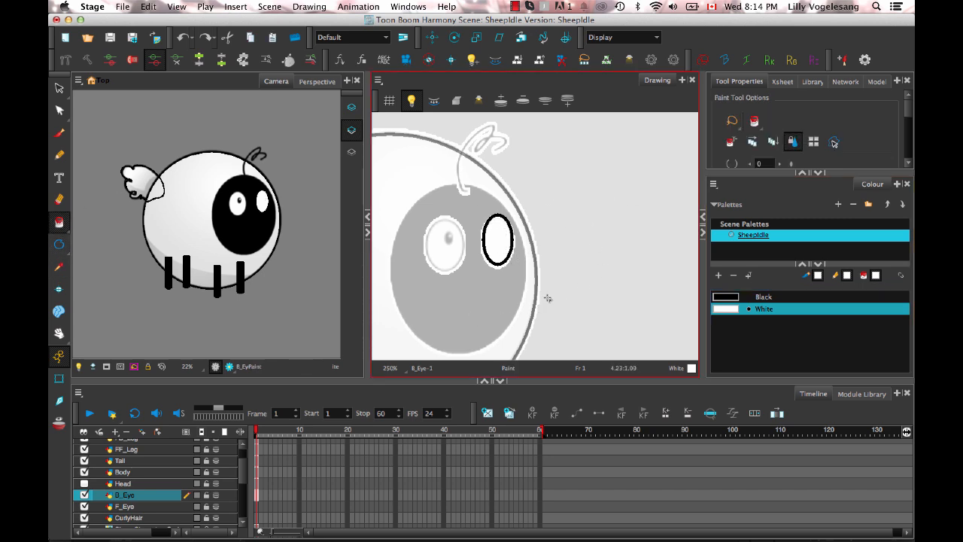
pyautogui.scroll(5, 527, 267)
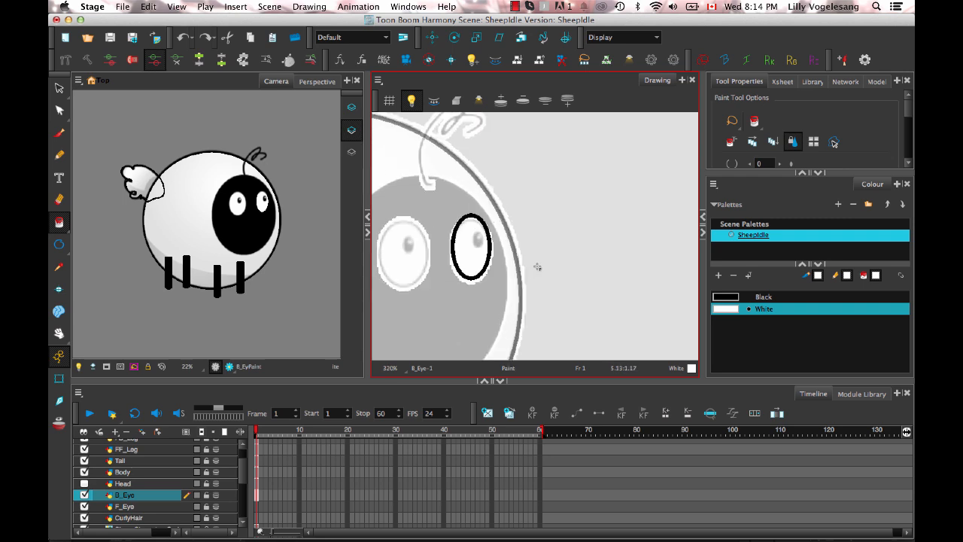
pyautogui.moveTo(498, 265); pyautogui.dragTo(603, 249)
pyautogui.press('2')
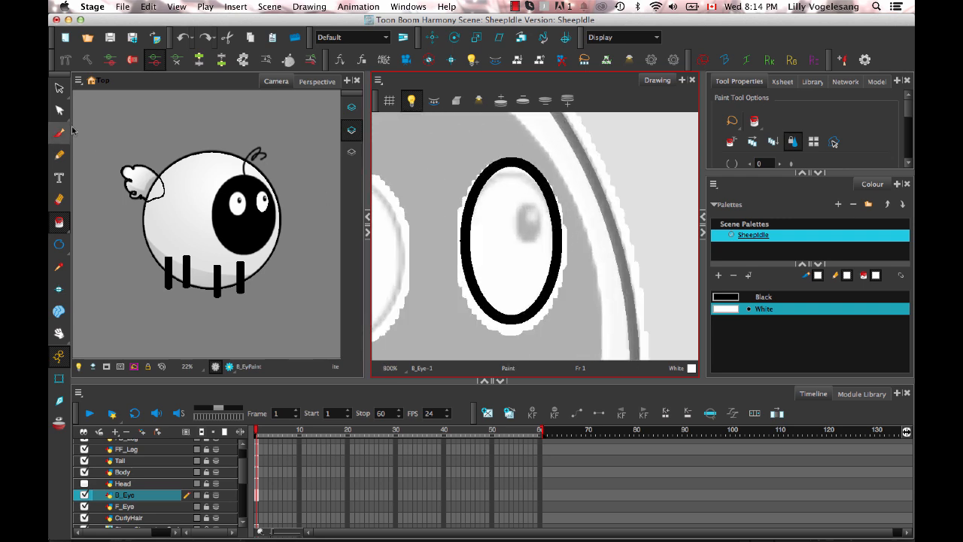
pyautogui.click(61, 88)
pyautogui.click(525, 161)
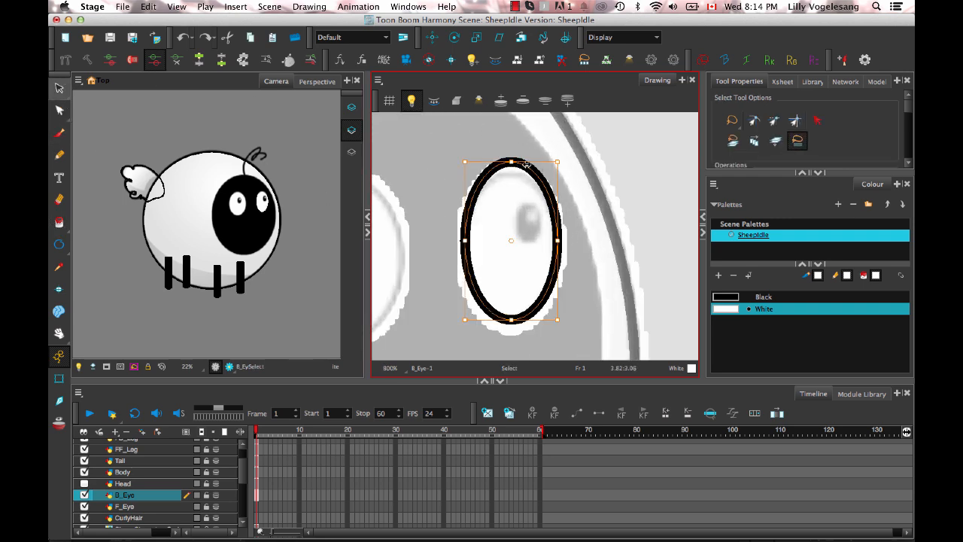
pyautogui.click(58, 223)
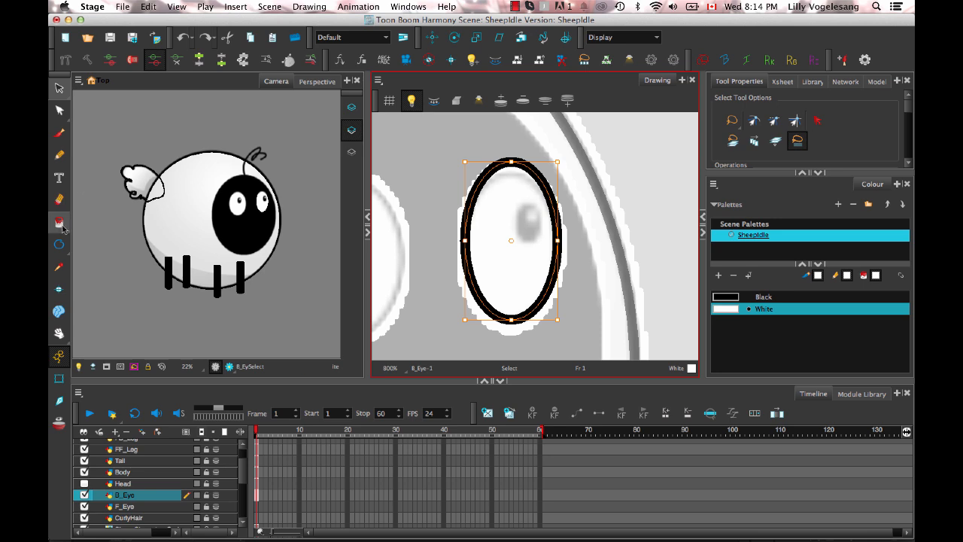
pyautogui.click(513, 232)
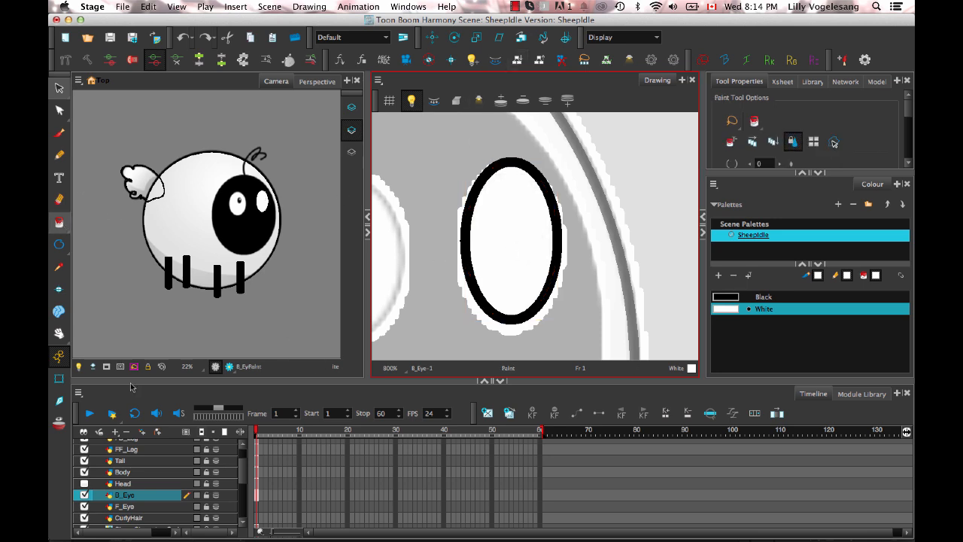
pyautogui.click(84, 495)
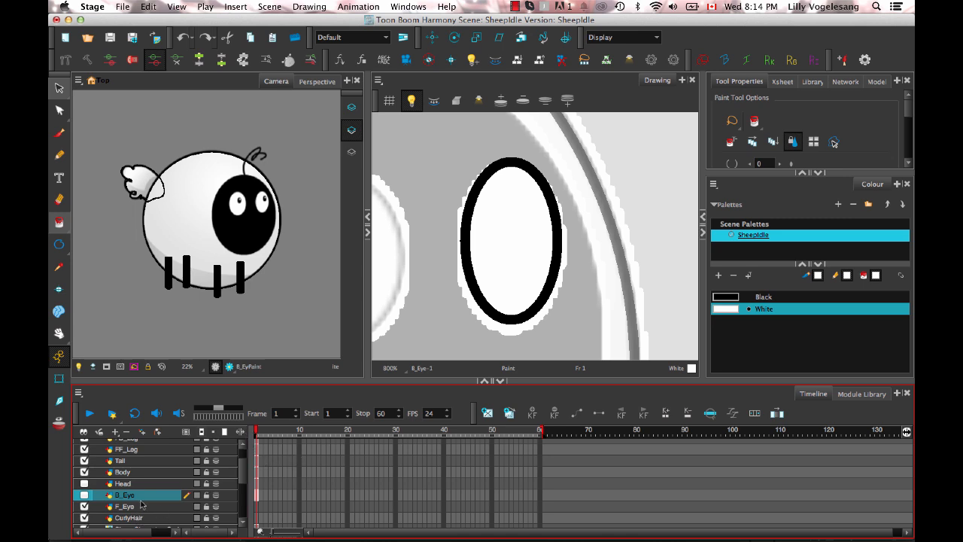
# Step: Add two vector drawing layers named B_Pupil and F_Pupil
pyautogui.click(143, 433)
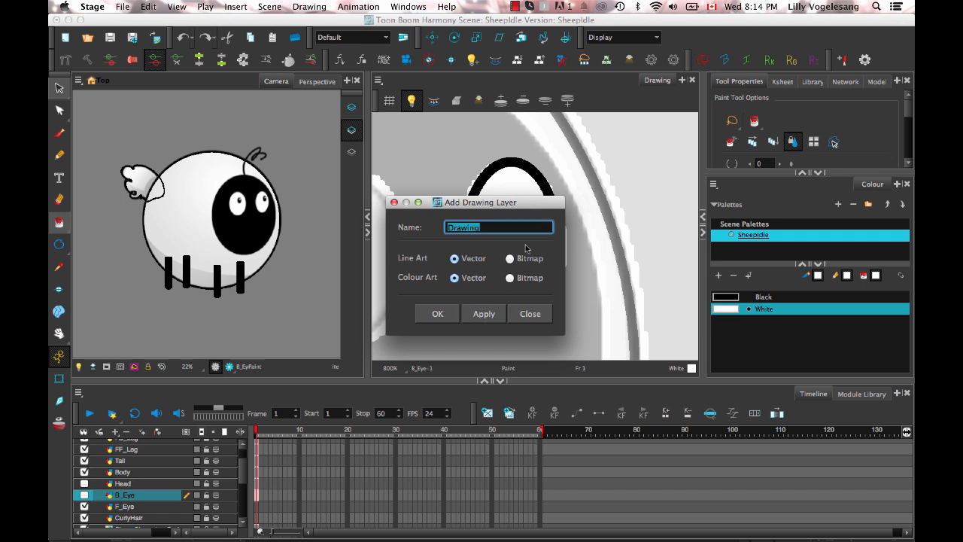
pyautogui.write('B')
pyautogui.write('_Pupil')
pyautogui.press('Return')
pyautogui.click(450, 227)
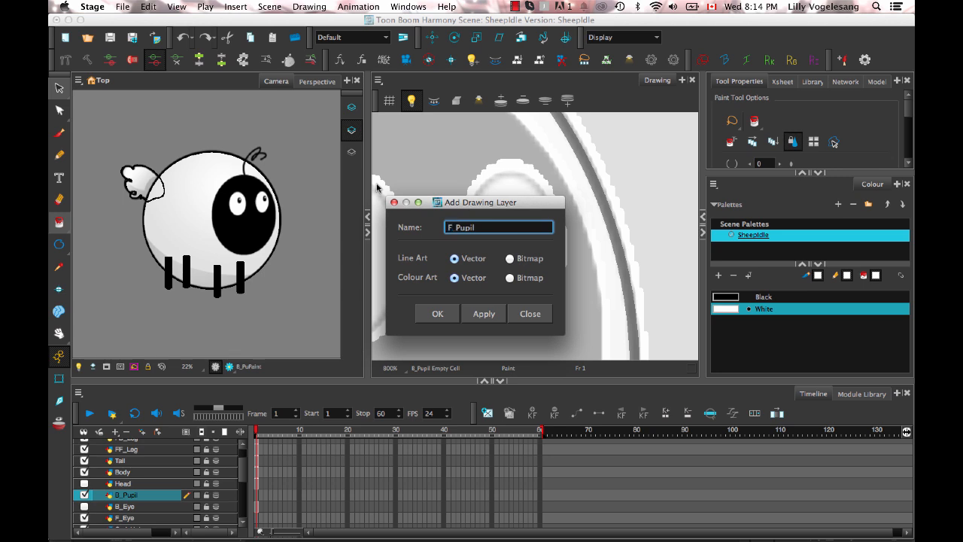
pyautogui.click(530, 313)
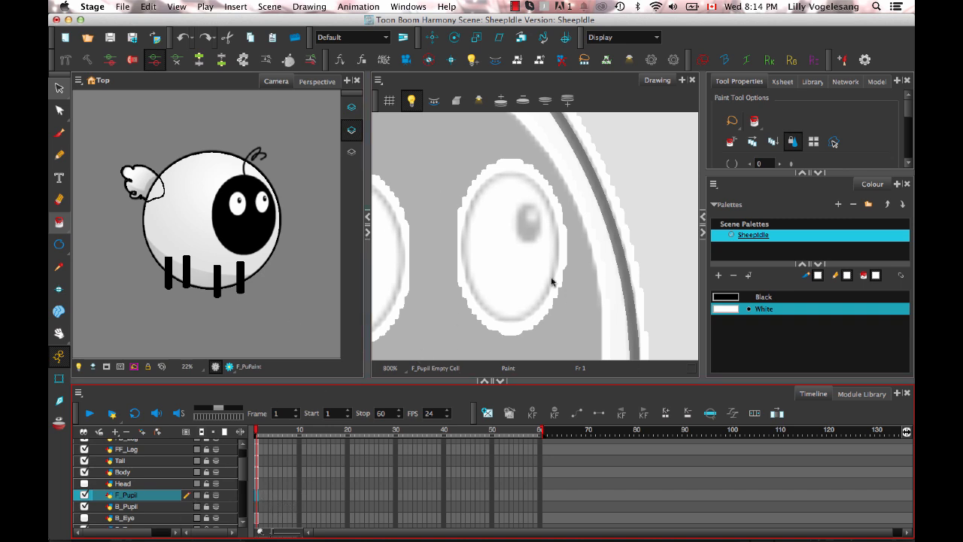
# Step: Draw an ellipse over the right-hand reference pupil on frame 1 of B_Pupil and fill it with Black
pyautogui.moveTo(523, 246); pyautogui.dragTo(529, 240)
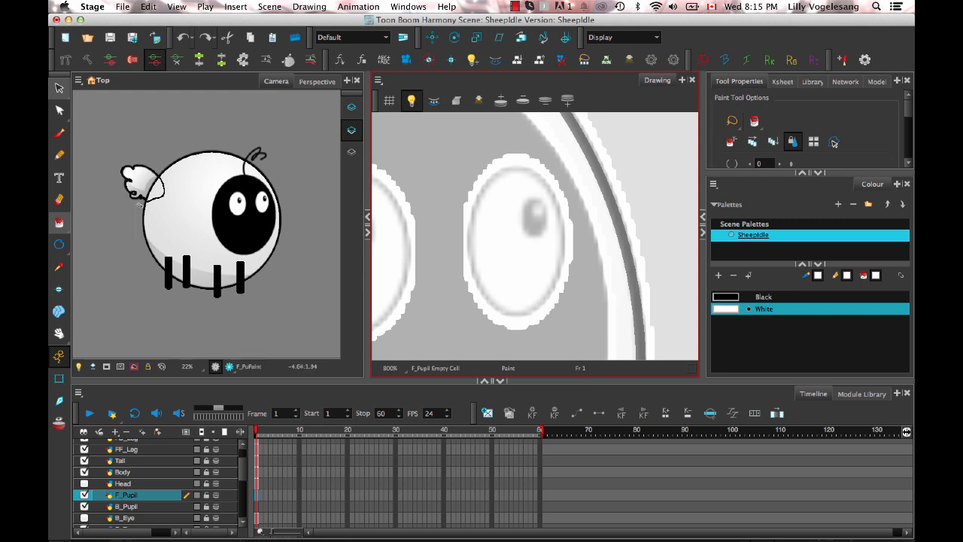
pyautogui.click(258, 509)
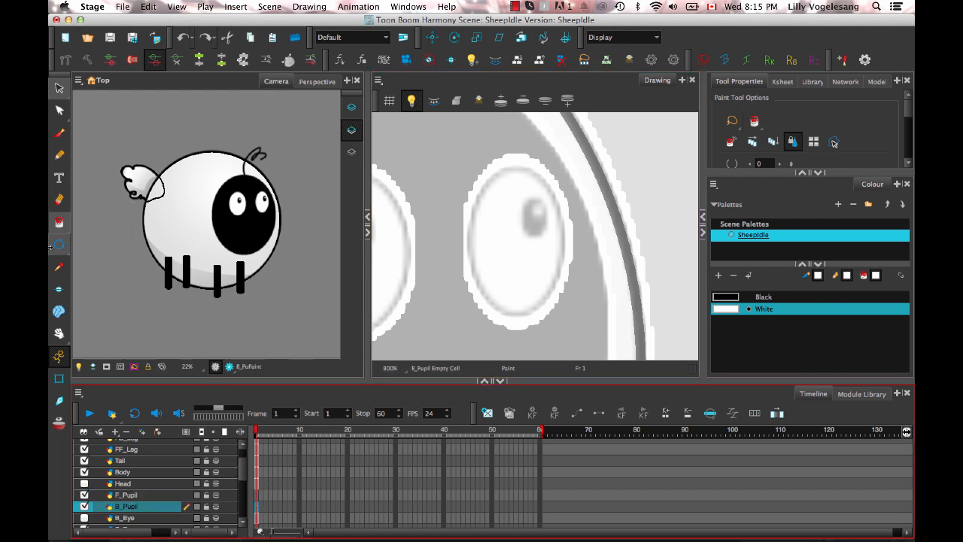
pyautogui.click(59, 244)
pyautogui.scroll(5, 538, 256)
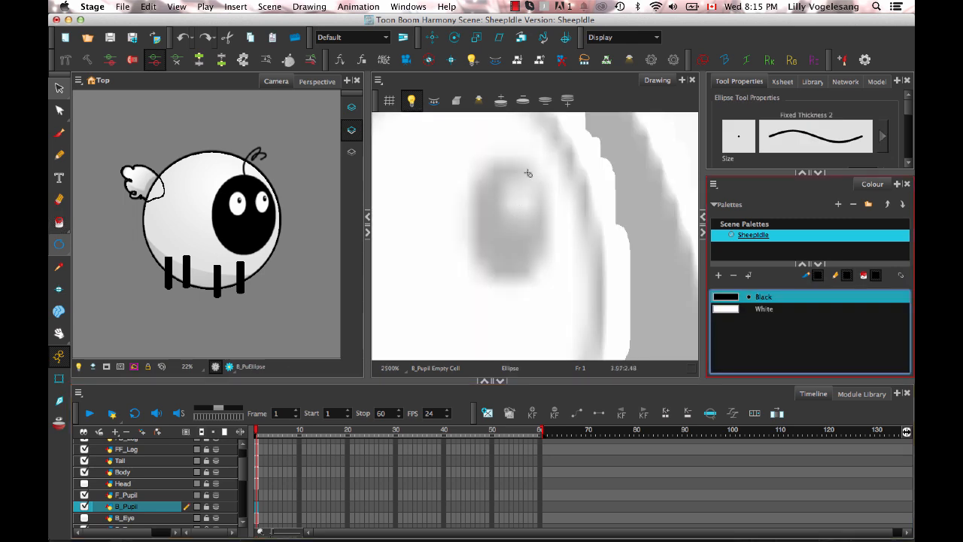
pyautogui.moveTo(510, 225); pyautogui.dragTo(535, 268)
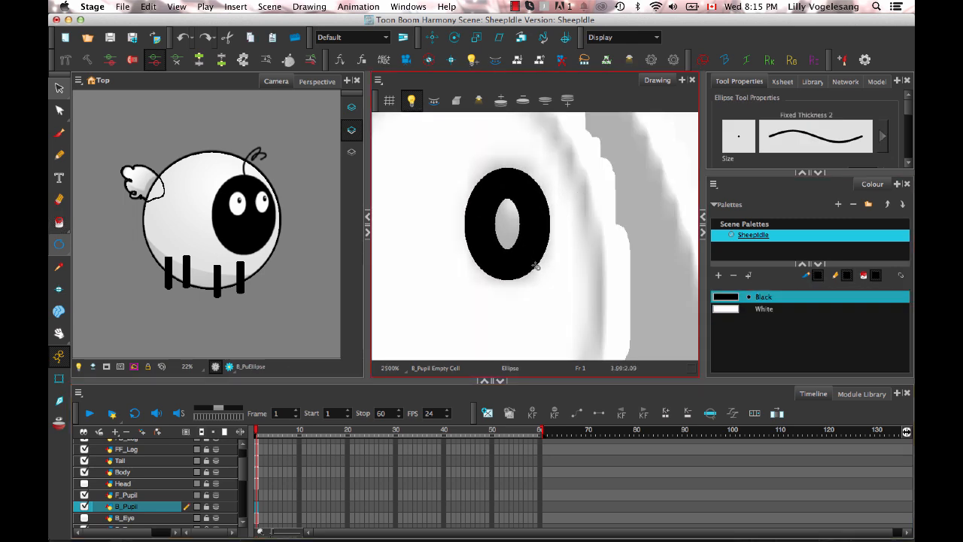
pyautogui.click(59, 222)
pyautogui.click(504, 226)
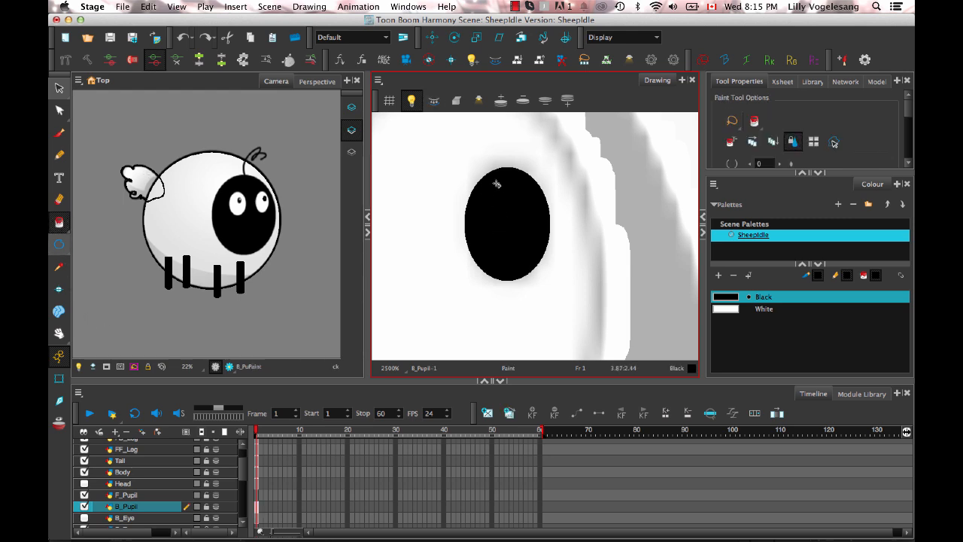
# Step: Brush a small White highlight onto the upper right of the black pupil
pyautogui.click(58, 133)
pyautogui.click(742, 307)
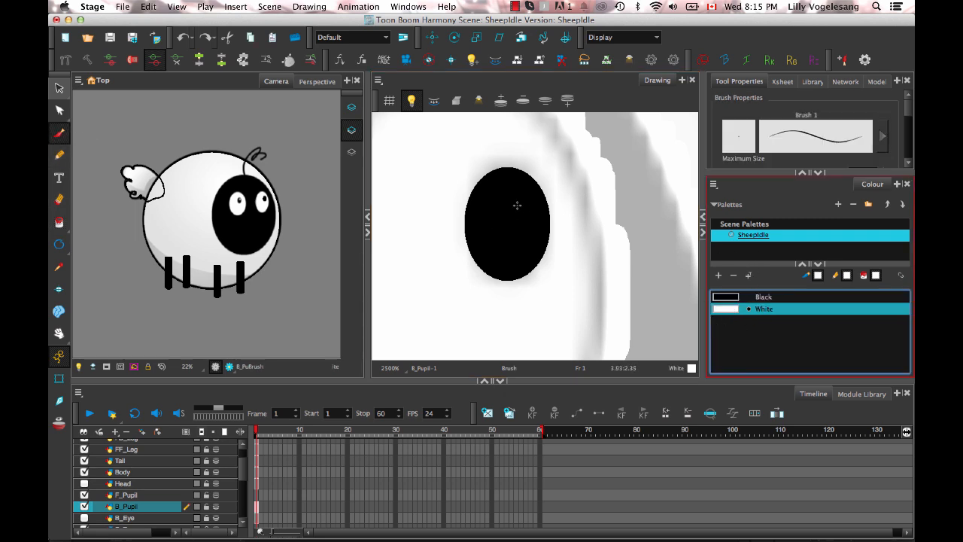
pyautogui.moveTo(521, 206)
pyautogui.mouseDown()
pyautogui.moveTo(519, 220)
pyautogui.moveTo(530, 210)
pyautogui.moveTo(519, 222)
pyautogui.moveTo(527, 210)
pyautogui.mouseUp()
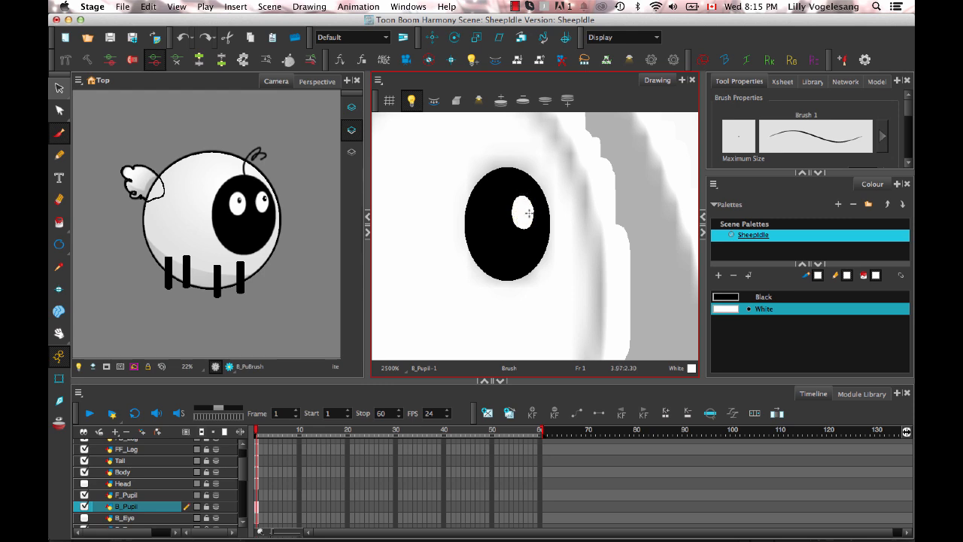
# Step: Copy the complete pupil with its highlight from the B_Pupil drawing
pyautogui.press('space')
pyautogui.moveTo(531, 258); pyautogui.dragTo(570, 248)
pyautogui.press('1')
pyautogui.press('1')
pyautogui.press('1')
pyautogui.press('1')
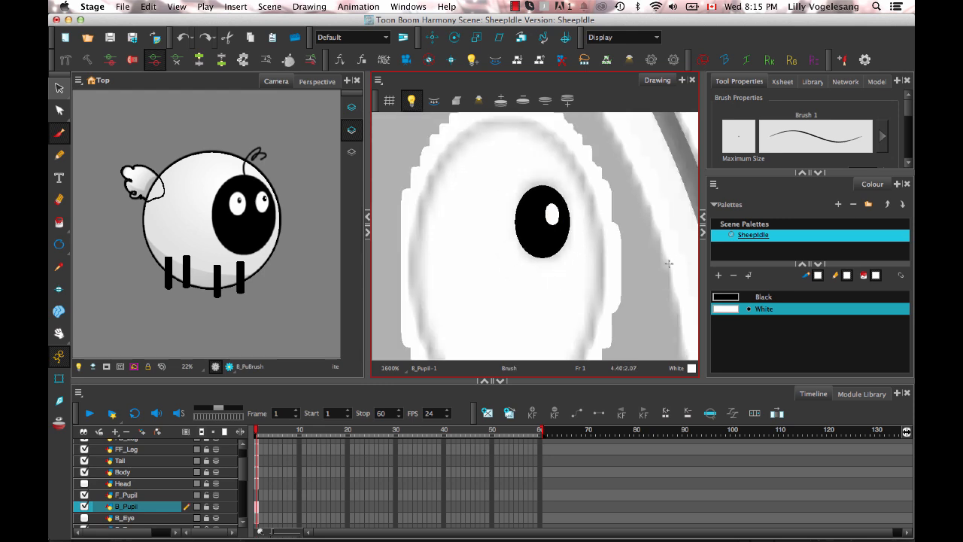
pyautogui.press('space')
pyautogui.press('1')
pyautogui.moveTo(496, 317); pyautogui.dragTo(534, 297)
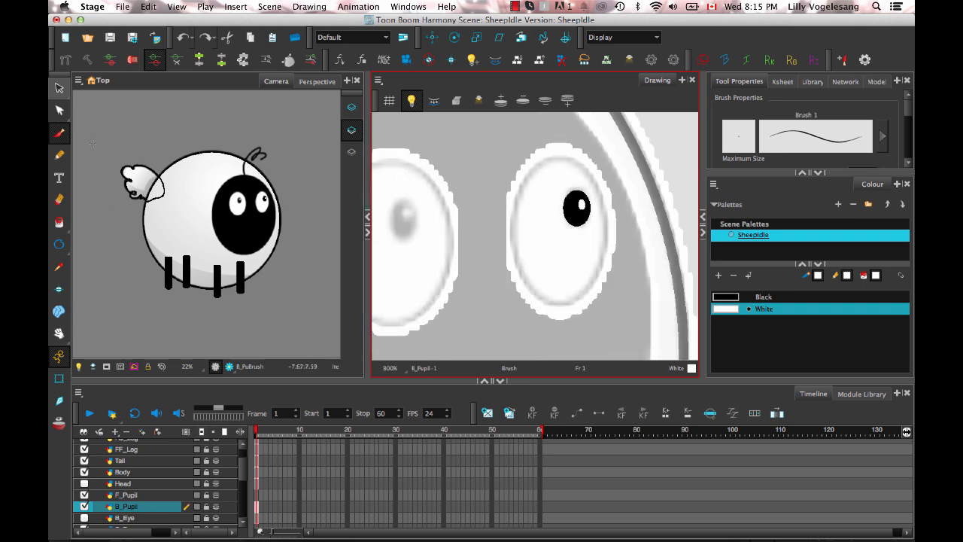
pyautogui.click(59, 89)
pyautogui.moveTo(627, 168)
pyautogui.mouseDown()
pyautogui.moveTo(635, 188)
pyautogui.moveTo(623, 173)
pyautogui.mouseUp()
pyautogui.press('super+c')
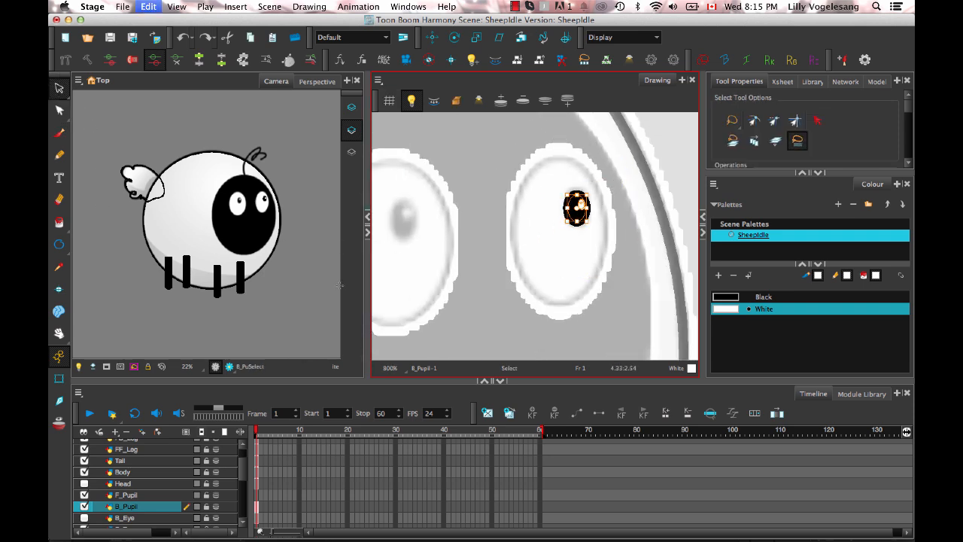
# Step: Paste the pupil into frame 1 of F_Pupil and move it onto the left-hand eye's reference pupil
pyautogui.click(256, 494)
pyautogui.press('super+v')
pyautogui.moveTo(593, 150)
pyautogui.mouseDown()
pyautogui.moveTo(643, 198)
pyautogui.moveTo(605, 155)
pyautogui.mouseUp()
pyautogui.moveTo(578, 213)
pyautogui.mouseDown()
pyautogui.moveTo(431, 264)
pyautogui.moveTo(406, 232)
pyautogui.moveTo(480, 254)
pyautogui.moveTo(443, 244)
pyautogui.mouseUp()
pyautogui.click(470, 287)
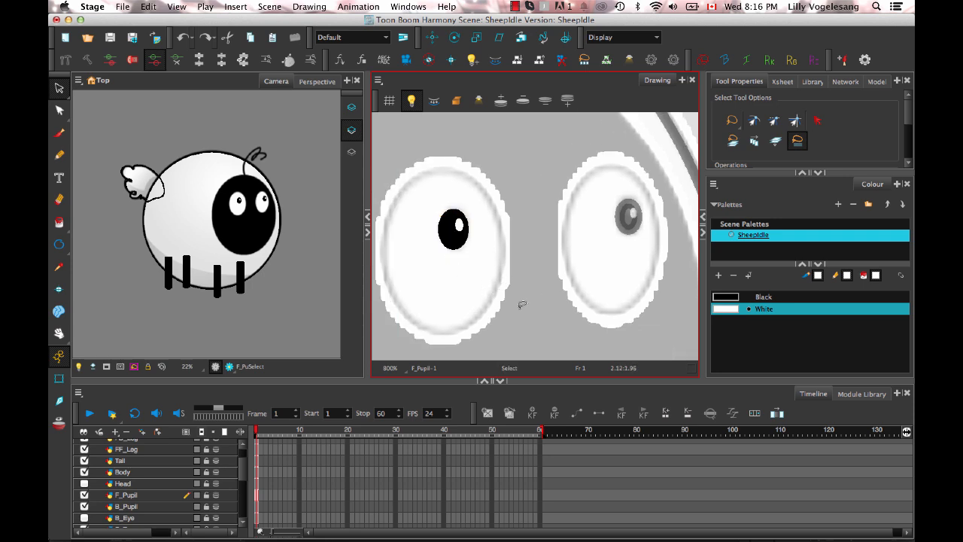
# Step: Show the B_Eye layer again and clone it with drawings only
pyautogui.click(174, 506)
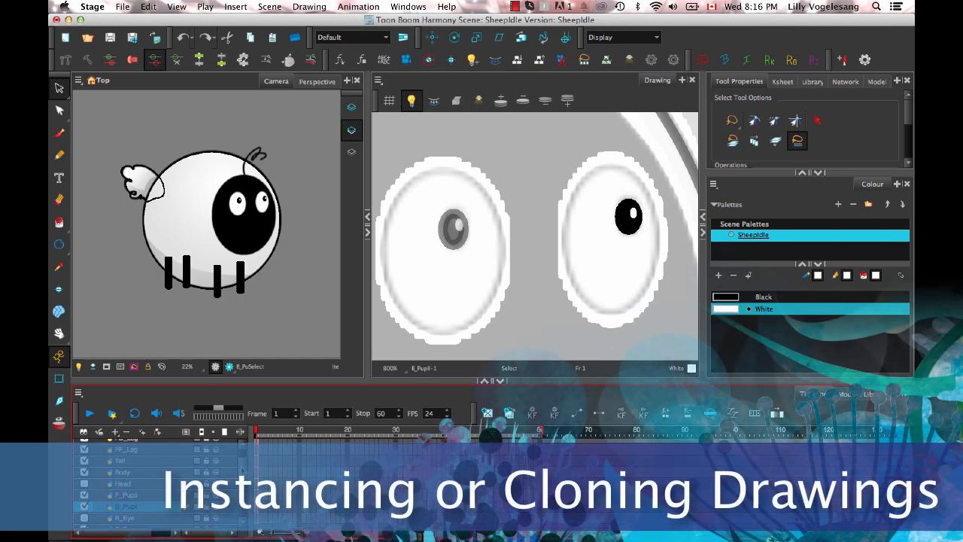
pyautogui.scroll(-3, 150, 482)
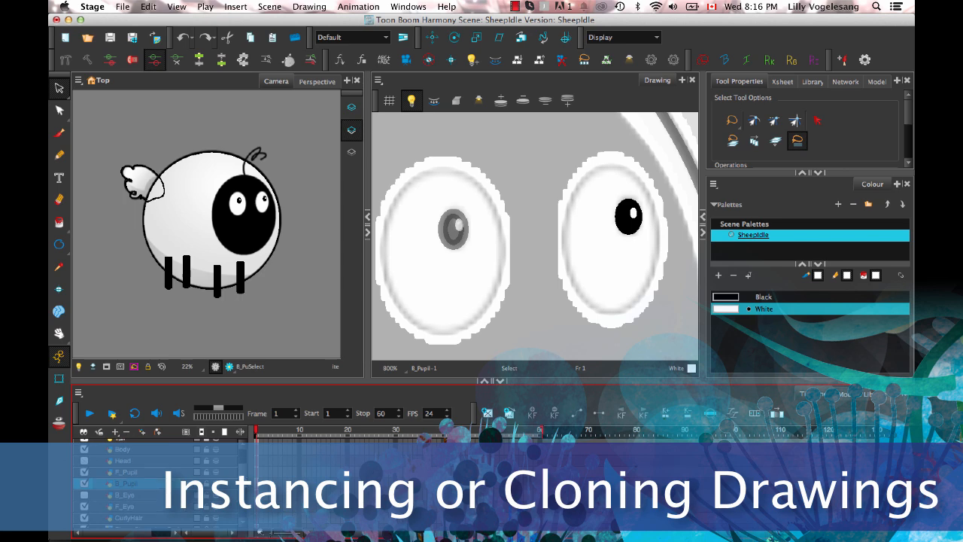
pyautogui.click(183, 507)
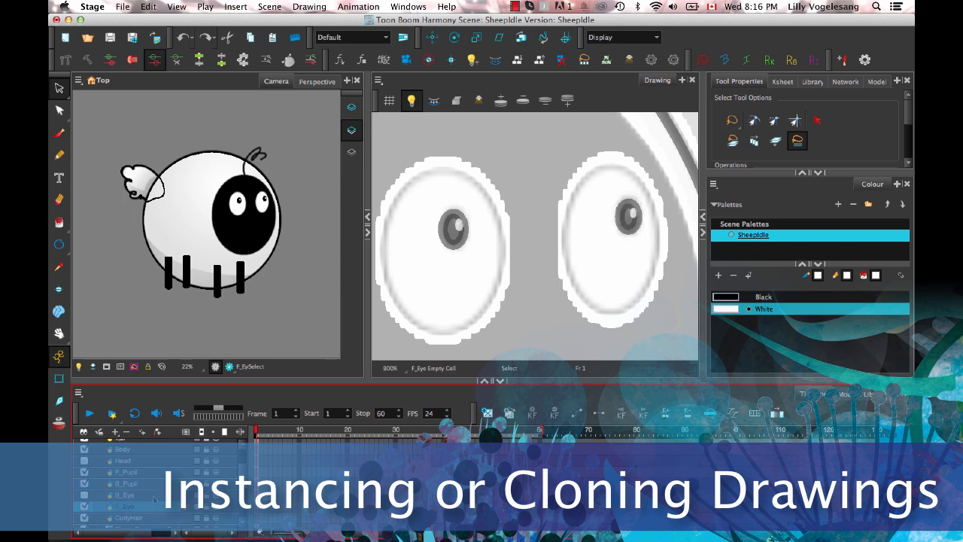
pyautogui.click(173, 495)
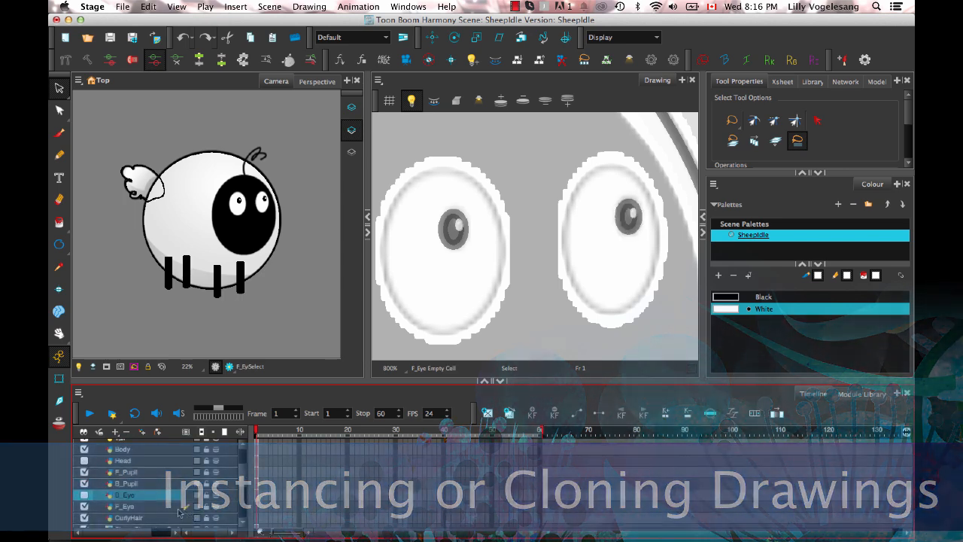
pyautogui.click(84, 495)
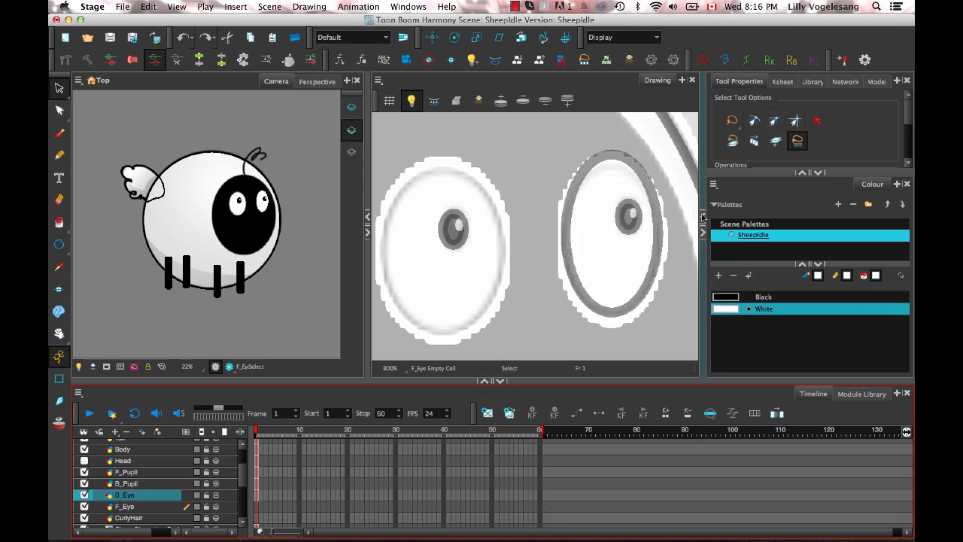
pyautogui.rightClick(151, 497)
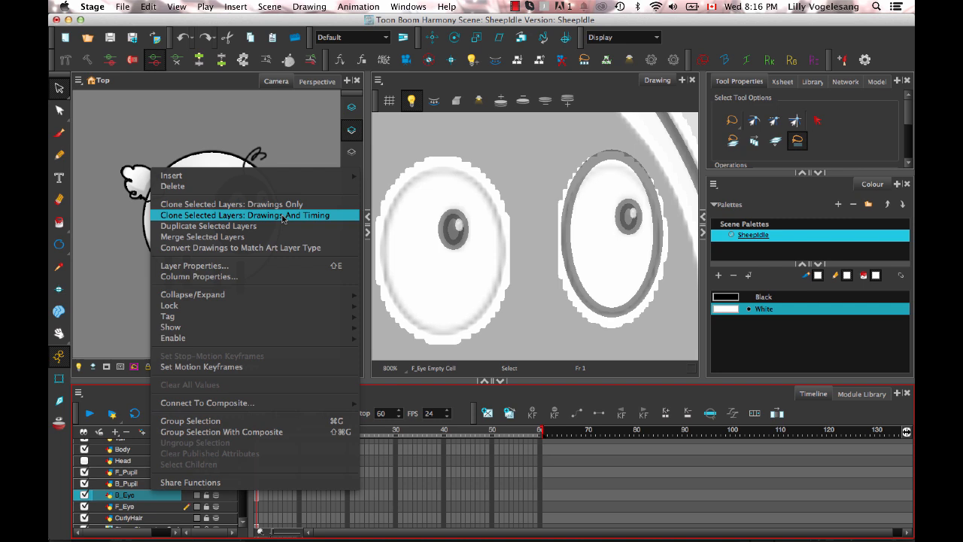
pyautogui.click(280, 205)
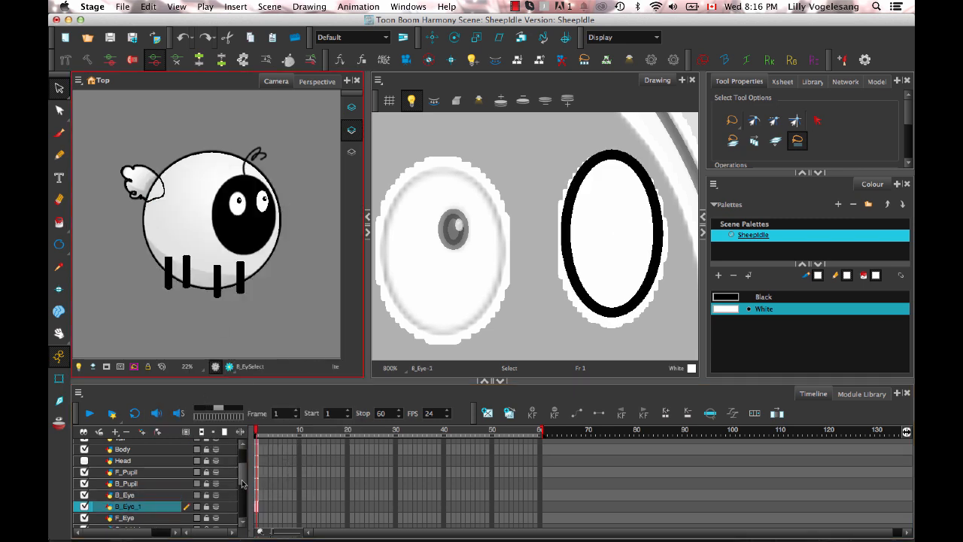
# Step: Delete the empty F_Eye layer and rename the cloned B_Eye layer to F_Eye
pyautogui.scroll(-3, 242, 482)
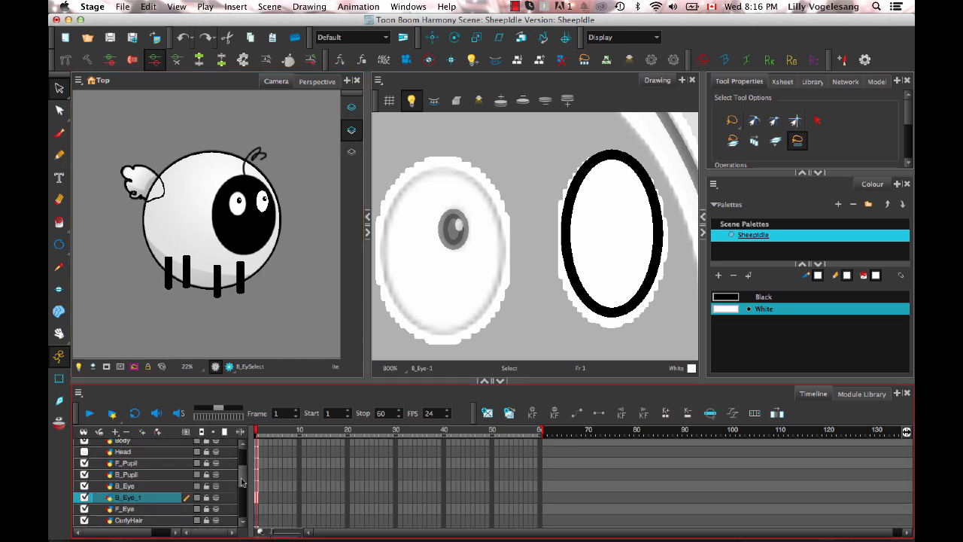
pyautogui.click(157, 474)
pyautogui.doubleClick(126, 474)
pyautogui.click(160, 465)
pyautogui.click(150, 474)
pyautogui.click(128, 434)
pyautogui.click(143, 462)
pyautogui.doubleClick(126, 461)
pyautogui.write('F_Eye')
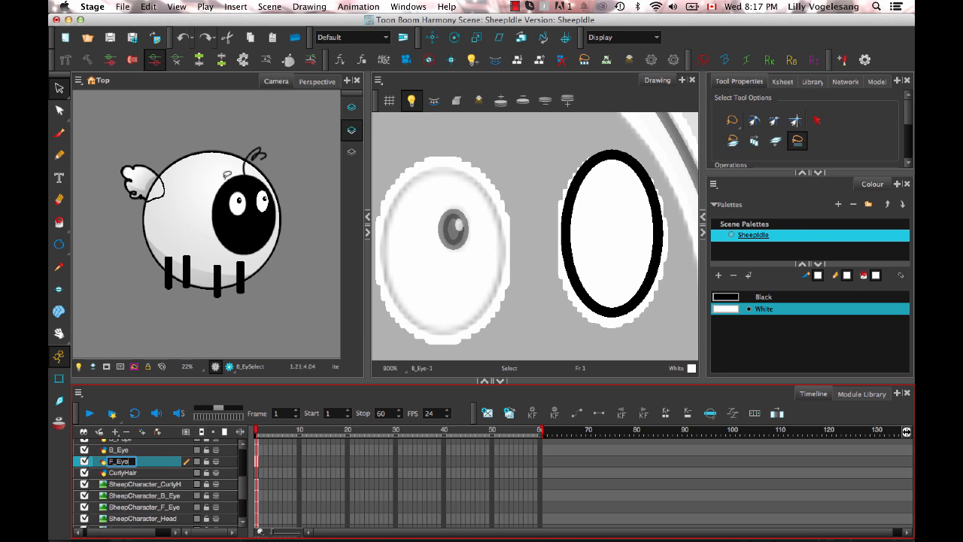
pyautogui.press('Return')
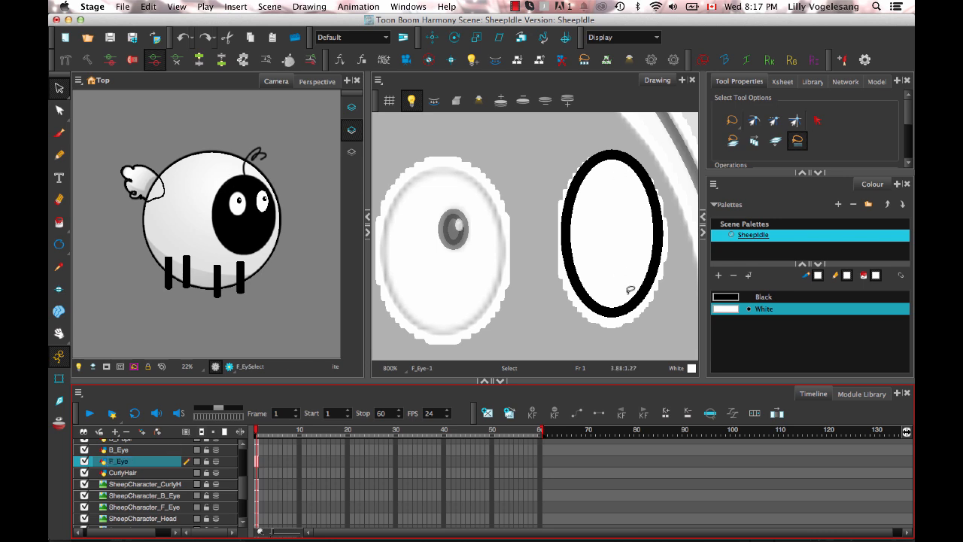
# Step: Try to move the outlined white eye within the F_Eye drawing and undo the move
pyautogui.moveTo(542, 126)
pyautogui.mouseDown()
pyautogui.moveTo(715, 376)
pyautogui.moveTo(659, 171)
pyautogui.mouseUp()
pyautogui.moveTo(636, 221)
pyautogui.mouseDown()
pyautogui.moveTo(492, 232)
pyautogui.moveTo(640, 223)
pyautogui.mouseUp()
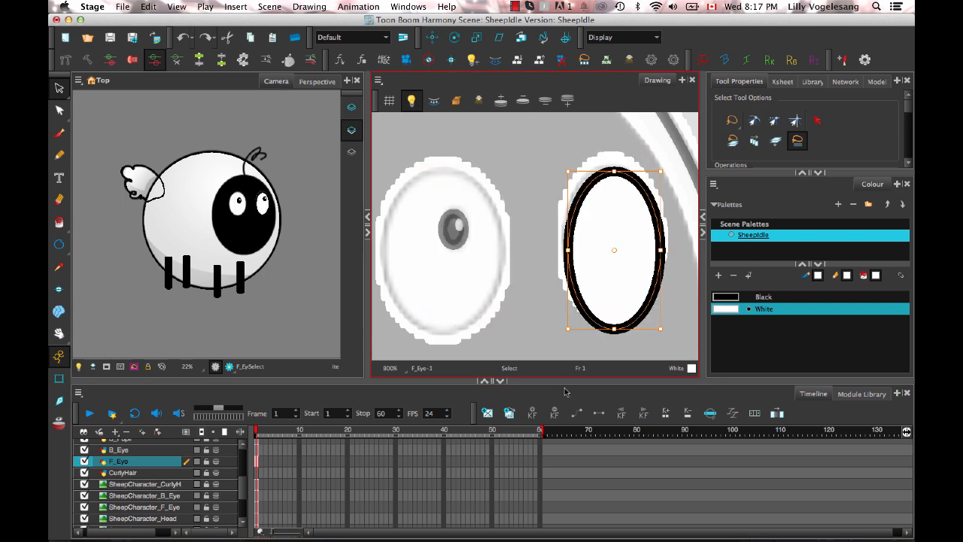
pyautogui.press('super+z')
pyautogui.press('super+z')
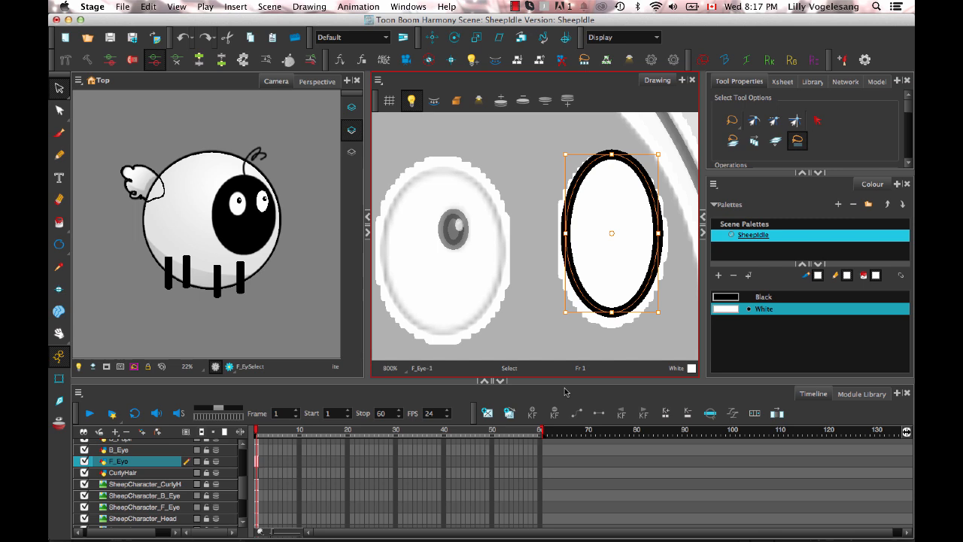
# Step: Enable Animate Using Animation Tools in the F_Eye layer's control properties
pyautogui.click(59, 378)
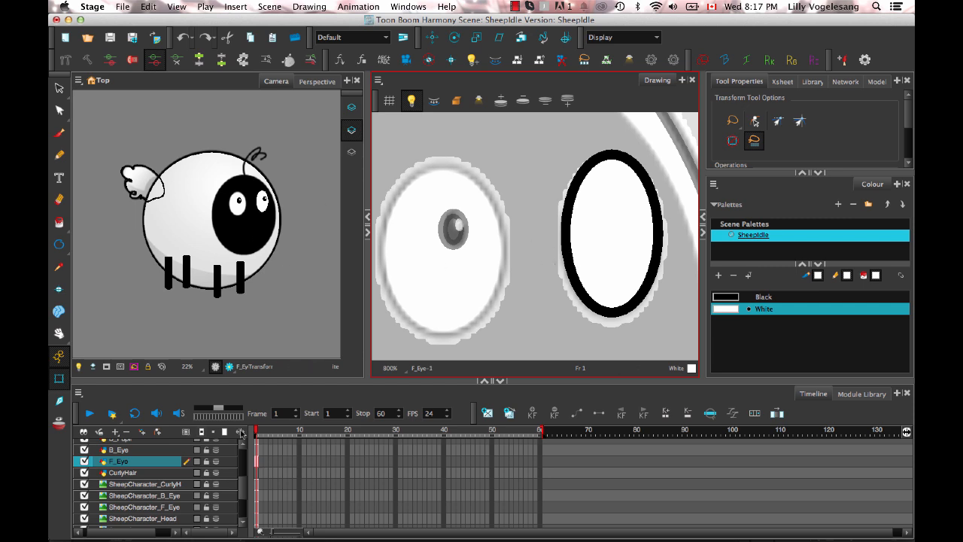
pyautogui.doubleClick(153, 464)
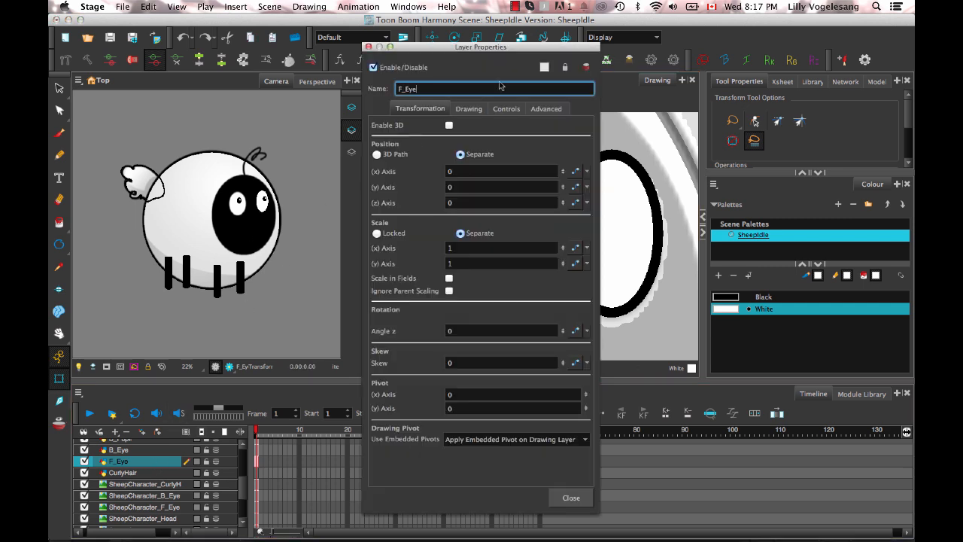
pyautogui.click(471, 111)
pyautogui.click(506, 109)
pyautogui.click(482, 133)
pyautogui.click(568, 497)
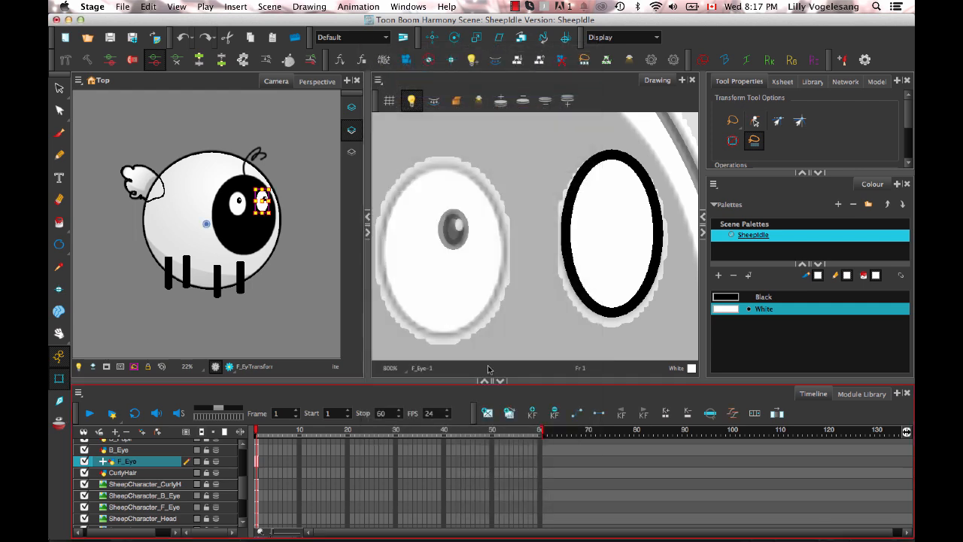
# Step: Move the F_Eye layer onto the left-hand eye and scale it to cover that eye's white
pyautogui.scroll(3, 185, 181)
pyautogui.scroll(4, 298, 238)
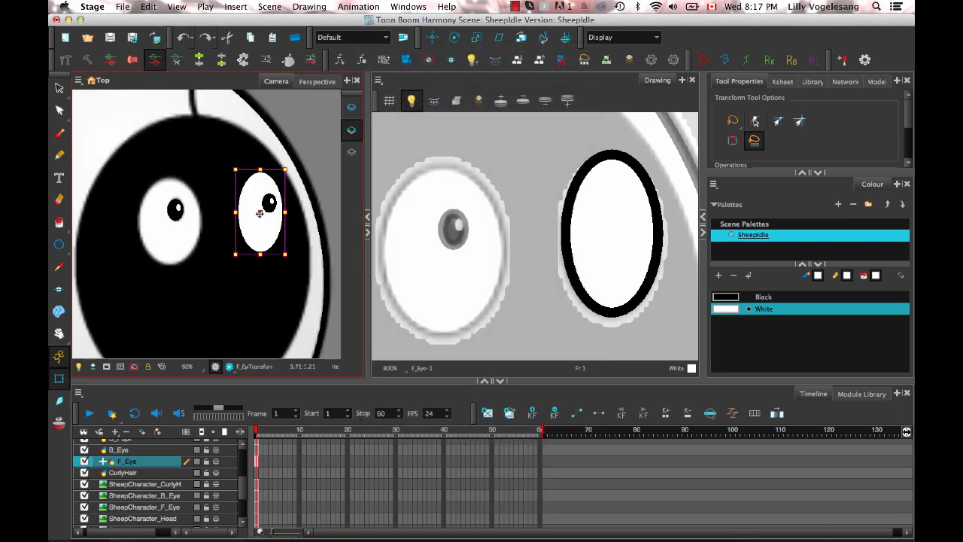
pyautogui.moveTo(259, 214); pyautogui.dragTo(170, 223)
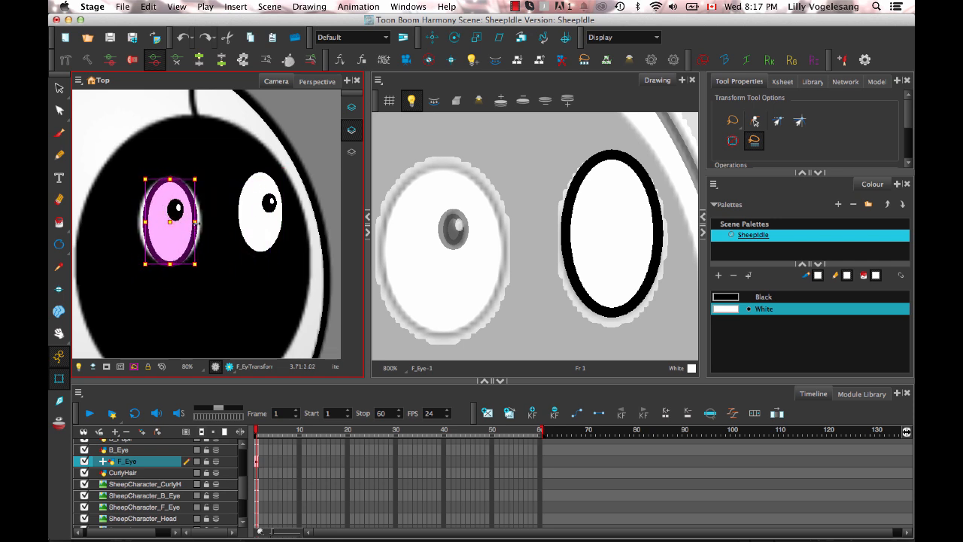
pyautogui.moveTo(196, 263); pyautogui.dragTo(198, 263)
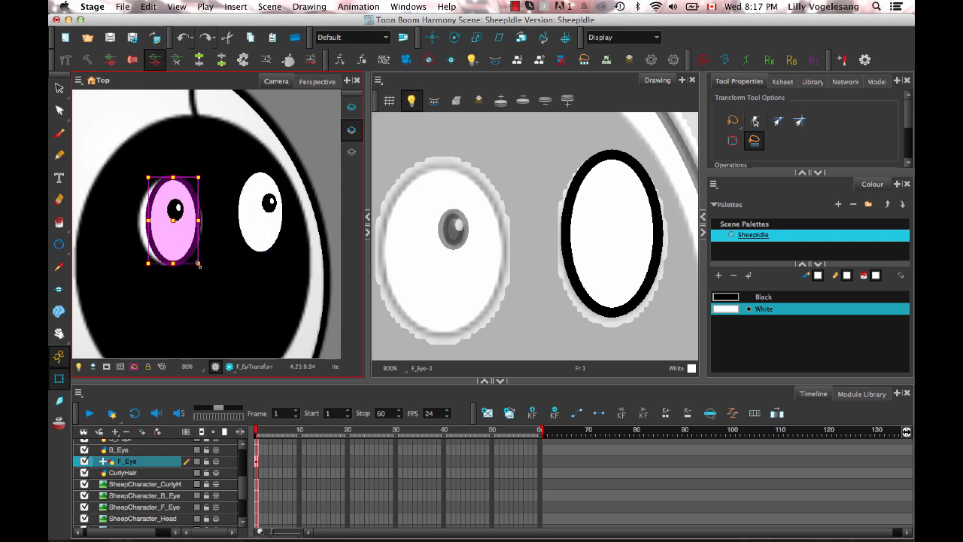
pyautogui.press('Left')
pyautogui.moveTo(195, 180); pyautogui.dragTo(220, 164)
pyautogui.moveTo(204, 211)
pyautogui.mouseDown()
pyautogui.moveTo(198, 222)
pyautogui.moveTo(181, 218)
pyautogui.mouseUp()
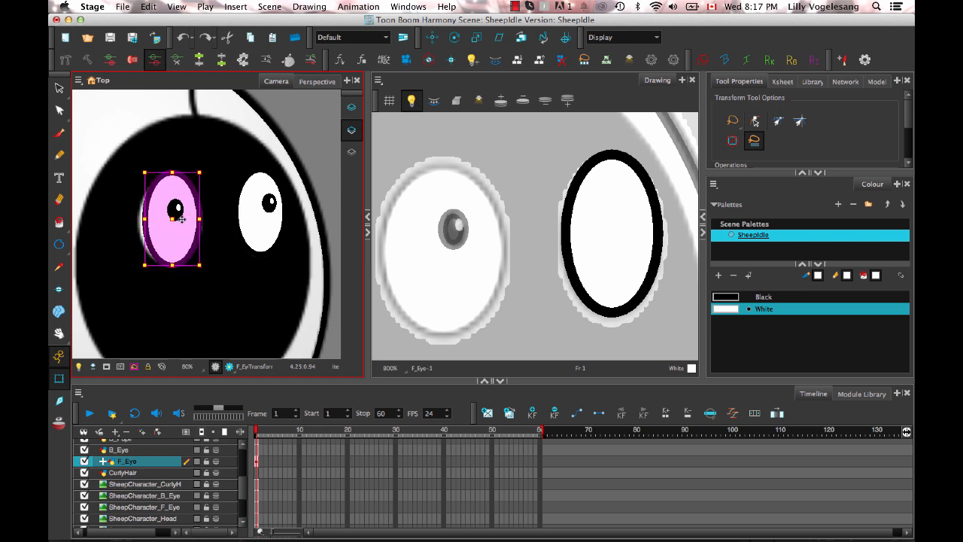
pyautogui.moveTo(172, 172); pyautogui.dragTo(173, 177)
pyautogui.moveTo(201, 223)
pyautogui.mouseDown()
pyautogui.moveTo(220, 223)
pyautogui.moveTo(178, 229)
pyautogui.mouseUp()
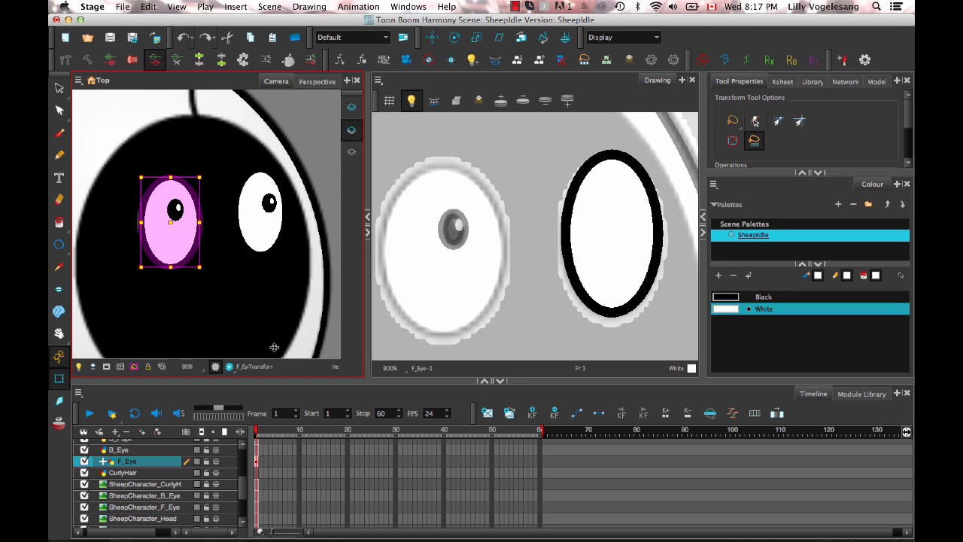
# Step: Disable Animate Using Animation Tools in the F_Eye layer's control properties
pyautogui.doubleClick(164, 462)
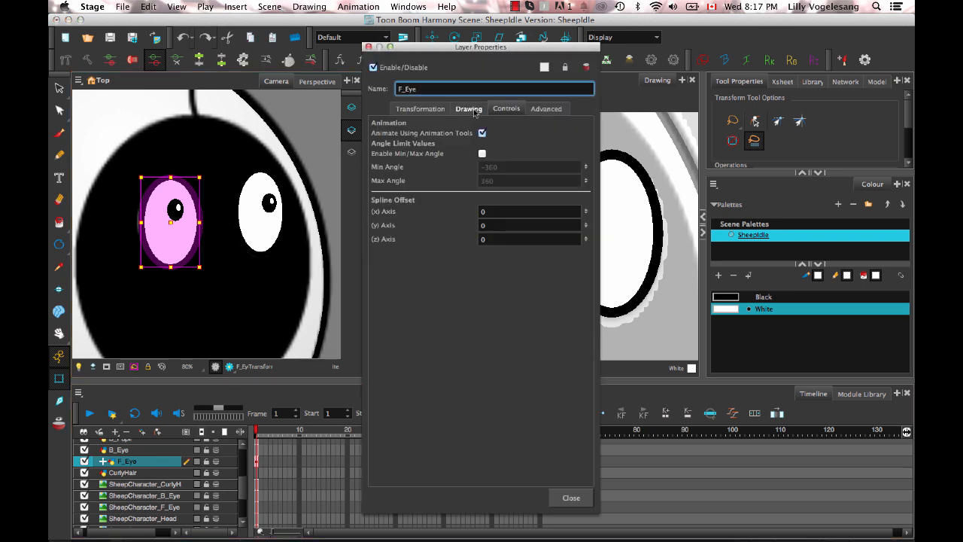
pyautogui.click(482, 133)
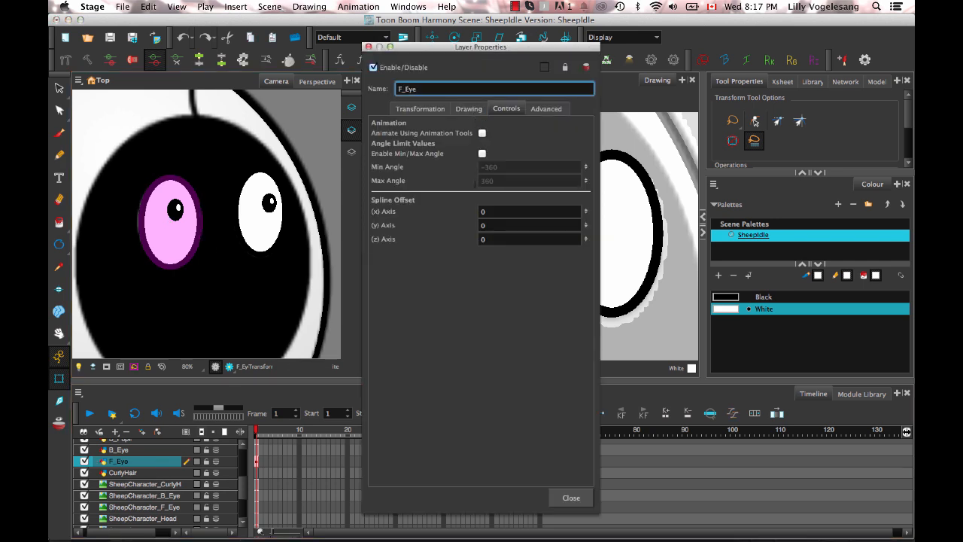
pyautogui.click(571, 498)
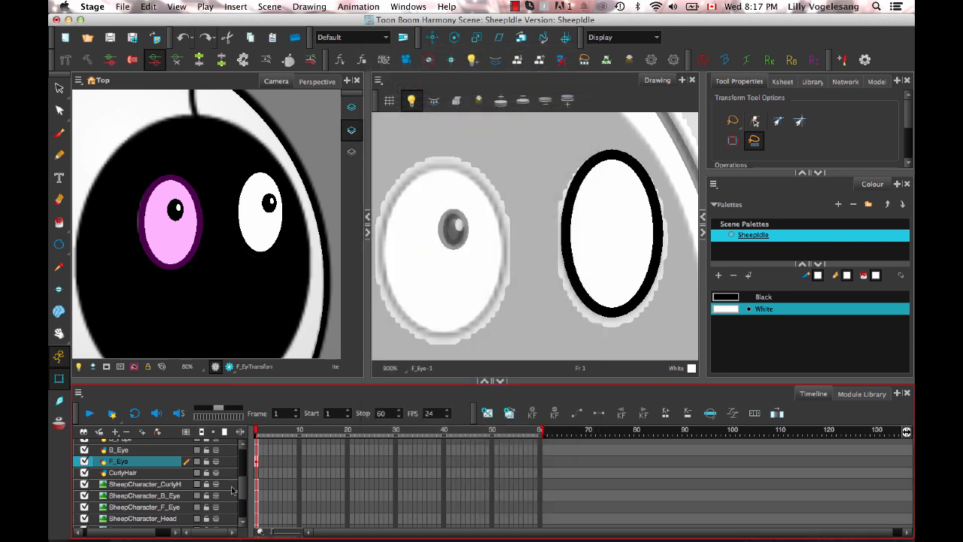
pyautogui.click(258, 450)
pyautogui.moveTo(258, 461); pyautogui.dragTo(258, 475)
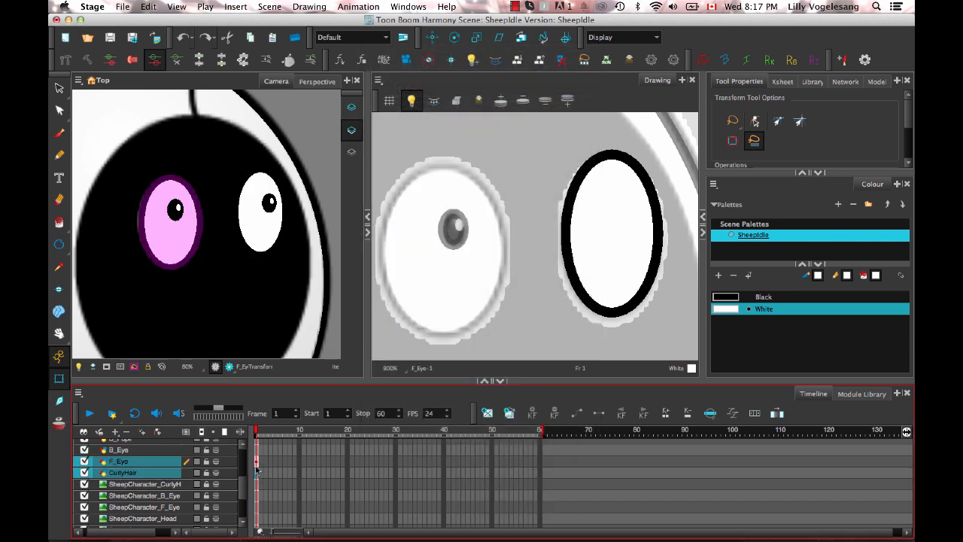
pyautogui.click(256, 463)
pyautogui.scroll(-3, 263, 278)
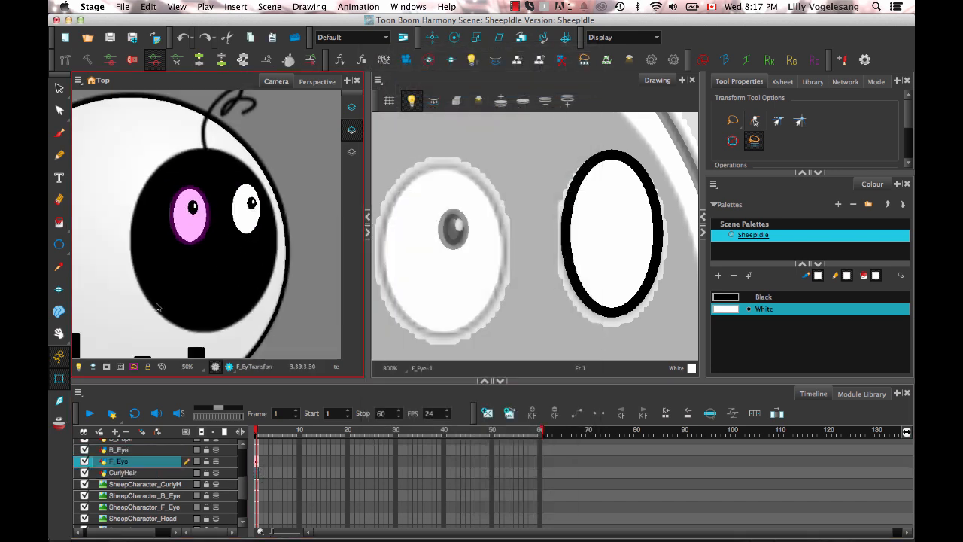
pyautogui.scroll(-3, 266, 271)
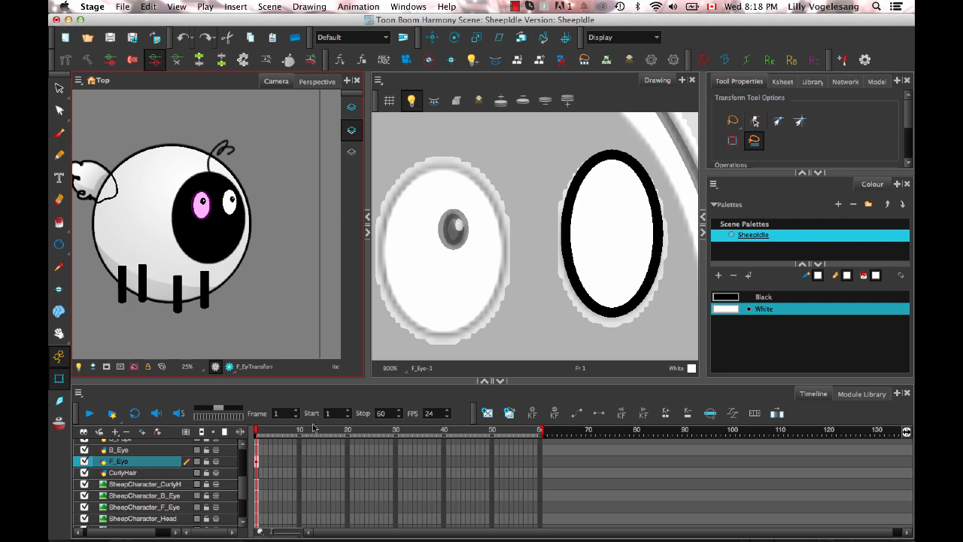
# Step: Draw white test strokes with the Pencil across and above the eye in the F_Eye drawing, undoing each one
pyautogui.click(256, 464)
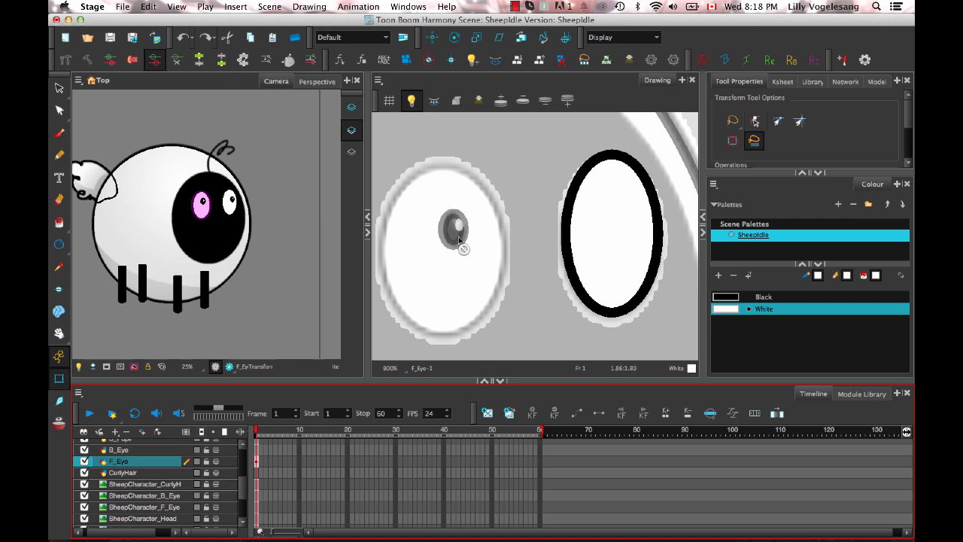
pyautogui.click(59, 154)
pyautogui.moveTo(561, 233)
pyautogui.mouseDown()
pyautogui.moveTo(590, 246)
pyautogui.moveTo(673, 226)
pyautogui.mouseUp()
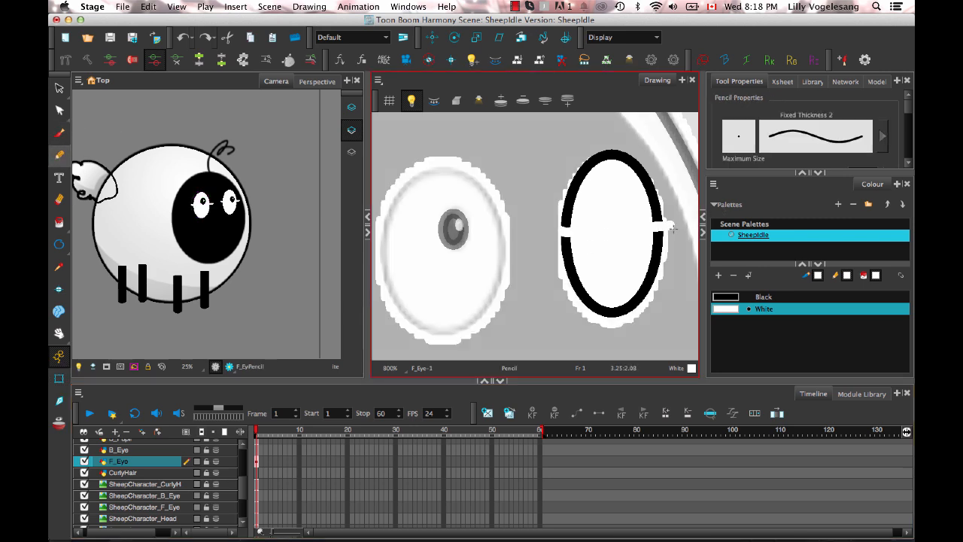
pyautogui.press('super+z')
pyautogui.moveTo(562, 136)
pyautogui.mouseDown()
pyautogui.moveTo(520, 168)
pyautogui.moveTo(519, 145)
pyautogui.mouseUp()
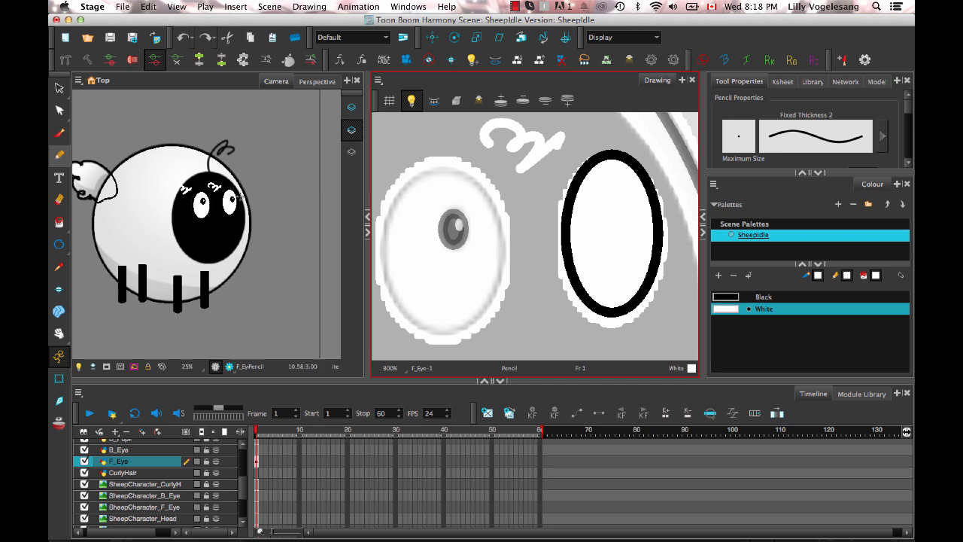
pyautogui.press('super+z')
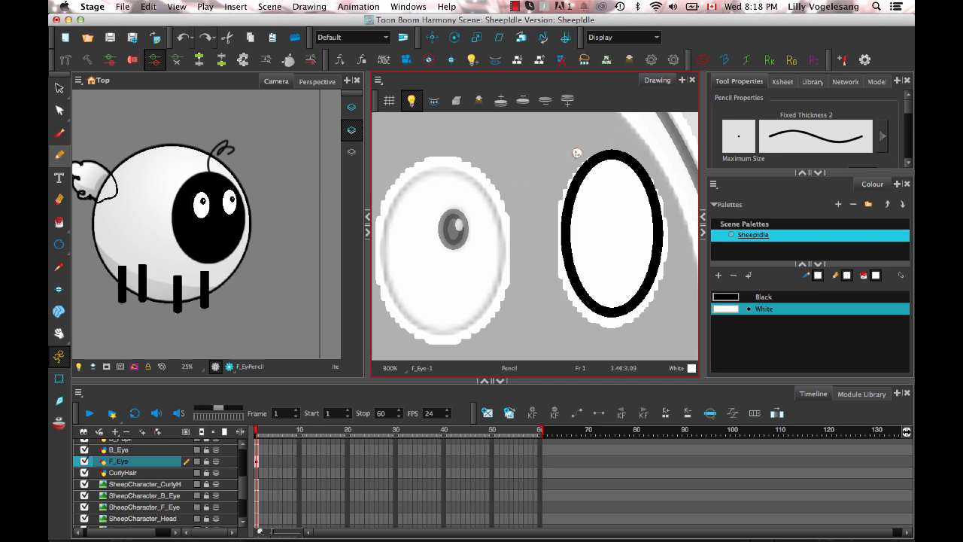
pyautogui.moveTo(573, 157)
pyautogui.mouseDown()
pyautogui.moveTo(604, 136)
pyautogui.moveTo(642, 137)
pyautogui.mouseUp()
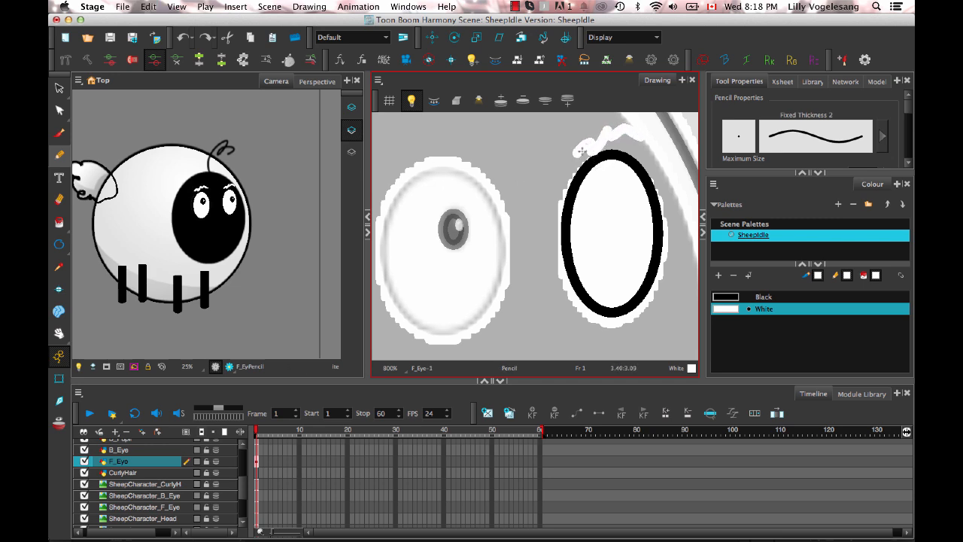
pyautogui.press('super+z')
pyautogui.moveTo(560, 150); pyautogui.dragTo(619, 120)
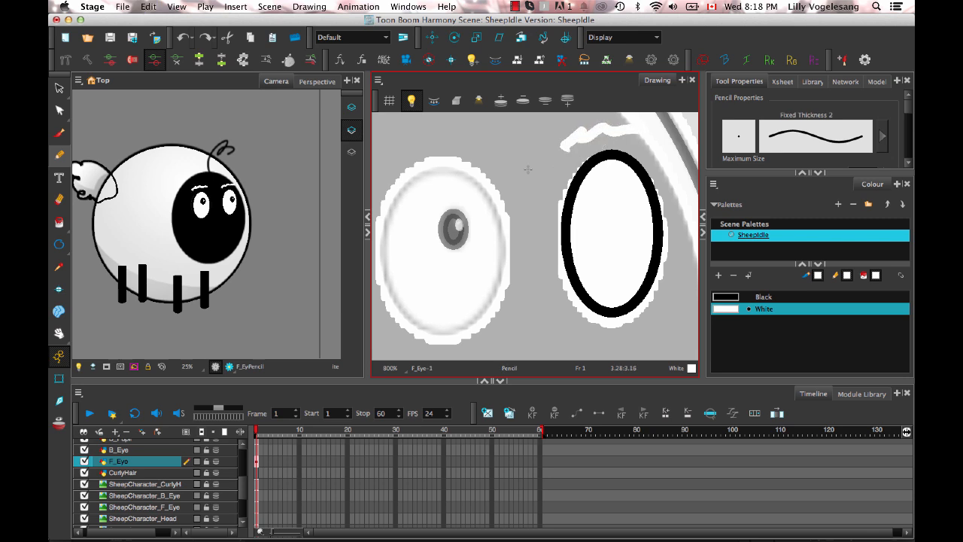
pyautogui.press('super+z')
# Step: Draw a smooth, curved white eyebrow with the Pencil just above the eye in the F_Eye drawing
pyautogui.click(278, 277)
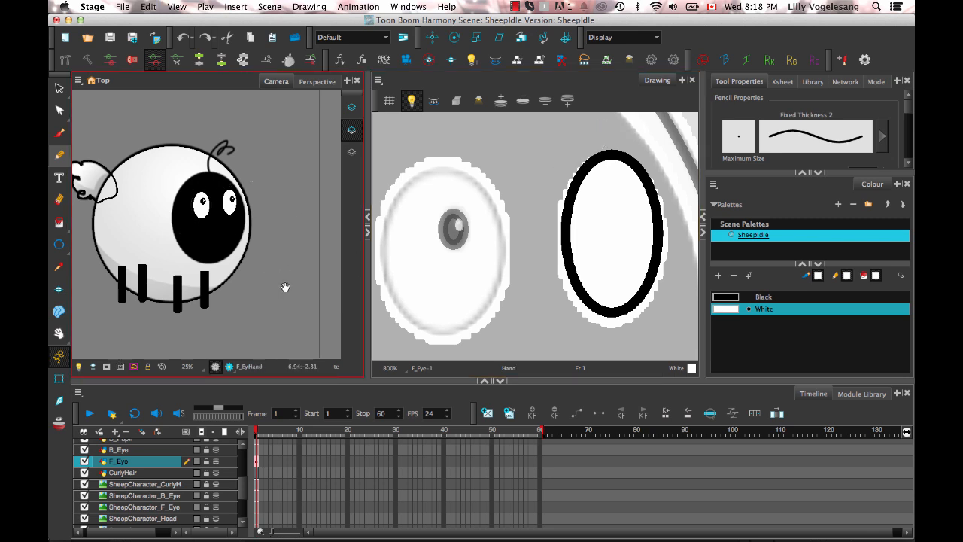
pyautogui.moveTo(278, 277); pyautogui.dragTo(296, 303)
pyautogui.press('2')
pyautogui.press('2')
pyautogui.press('2')
pyautogui.moveTo(613, 134); pyautogui.dragTo(643, 138)
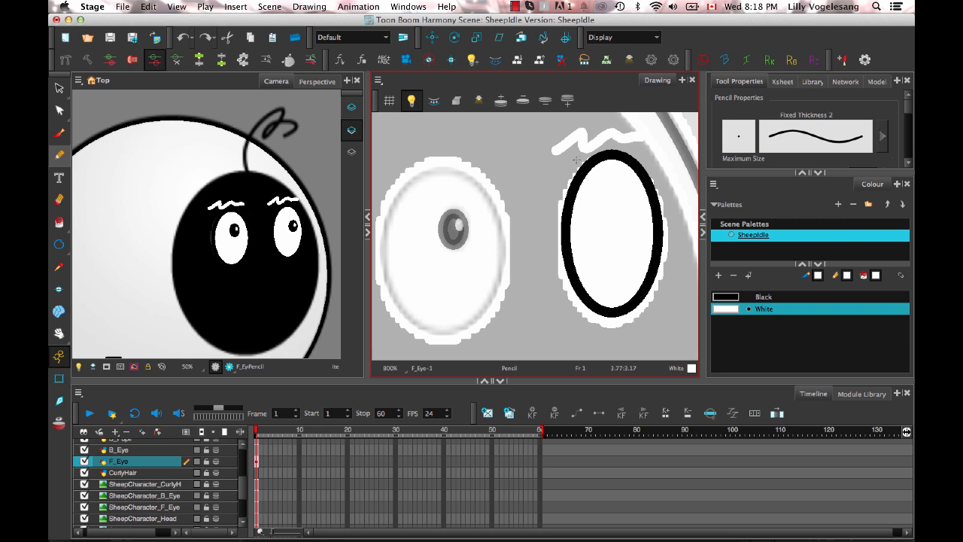
pyautogui.press('super+z')
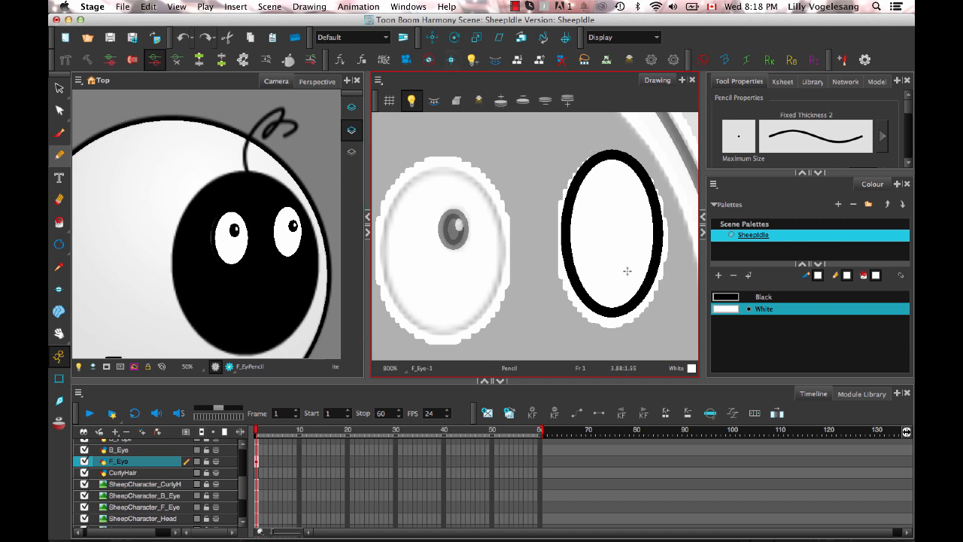
pyautogui.moveTo(545, 155); pyautogui.dragTo(628, 133)
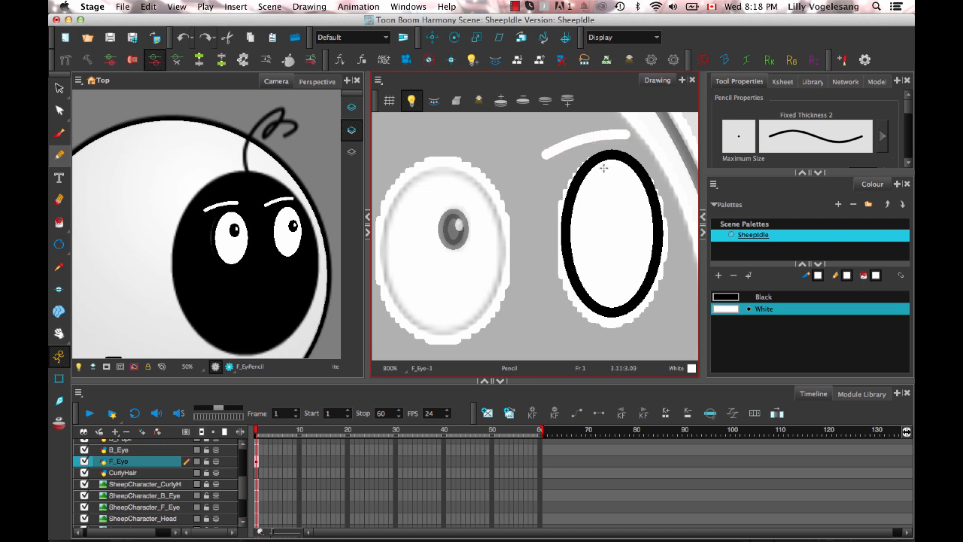
# Step: Turn Animate Using Animation Tools back on for the F_Eye layer
pyautogui.doubleClick(173, 462)
pyautogui.click(483, 133)
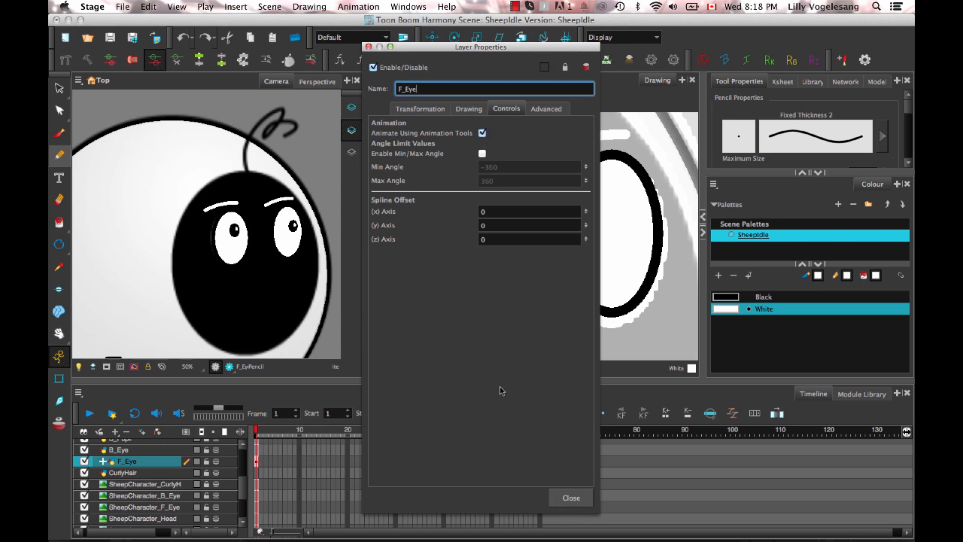
pyautogui.click(571, 497)
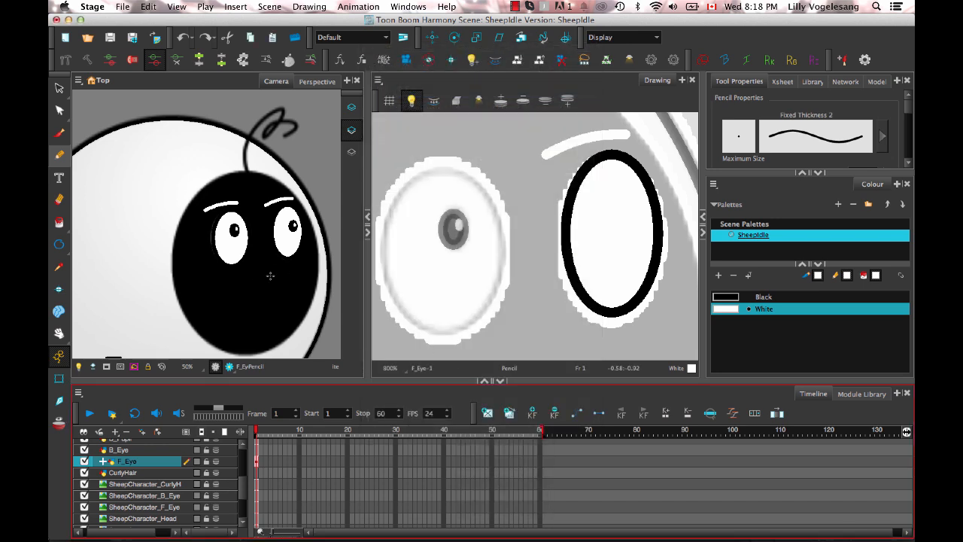
# Step: Flip the F_Eye layer horizontally with the Transform tool so its eyebrow is mirrored
pyautogui.moveTo(282, 272); pyautogui.dragTo(286, 256)
pyautogui.press('1')
pyautogui.click(59, 378)
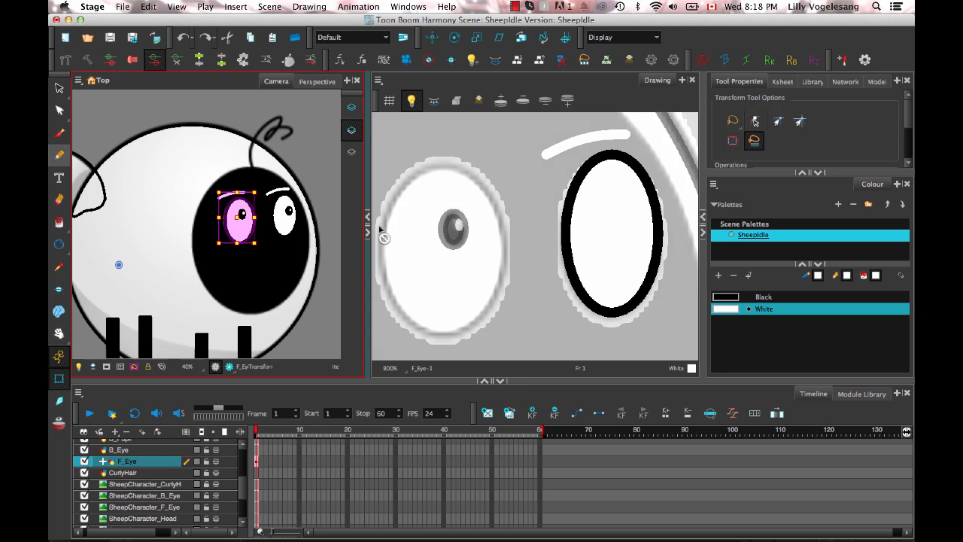
pyautogui.moveTo(907, 120); pyautogui.dragTo(907, 149)
pyautogui.click(733, 118)
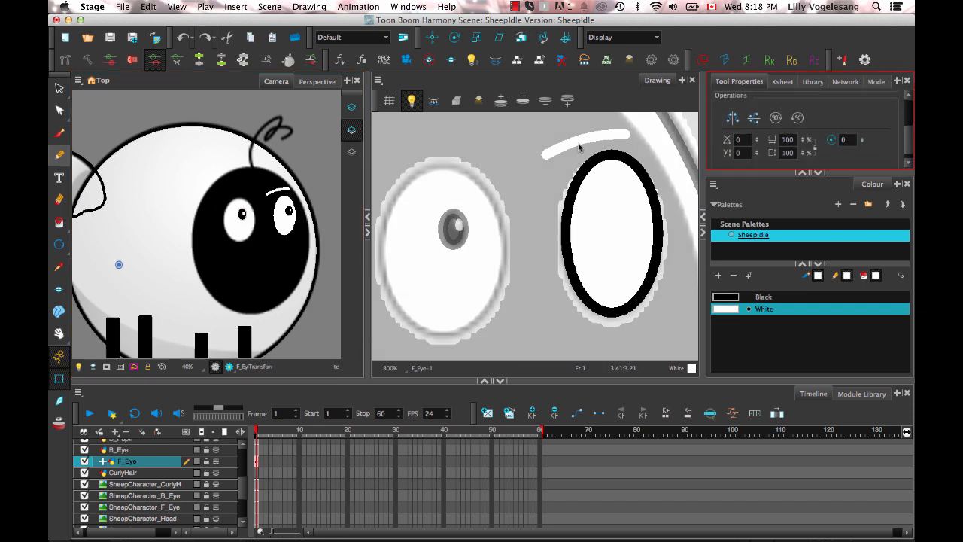
# Step: Move the flipped F_Eye layer back onto the left-hand eye, around its pupil
pyautogui.scroll(-3, 136, 248)
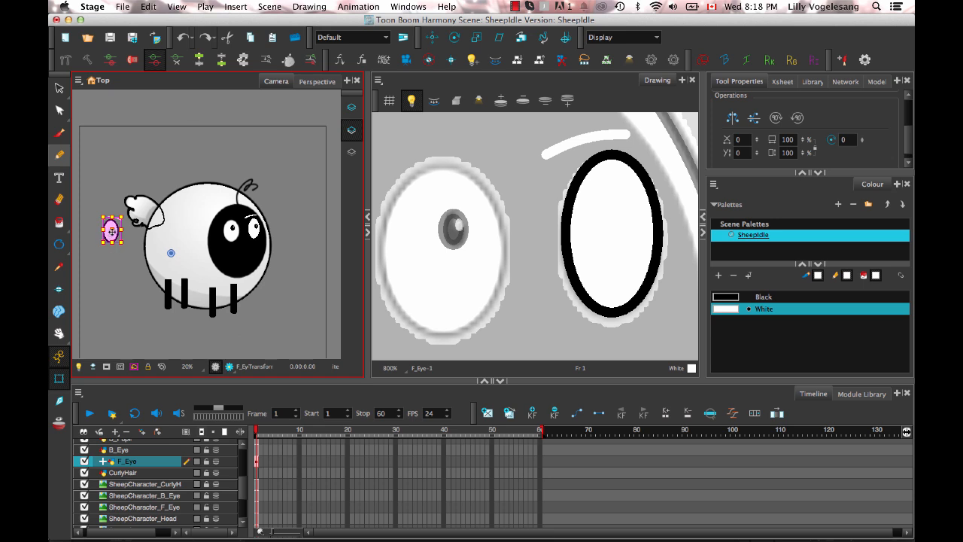
pyautogui.press('super+z')
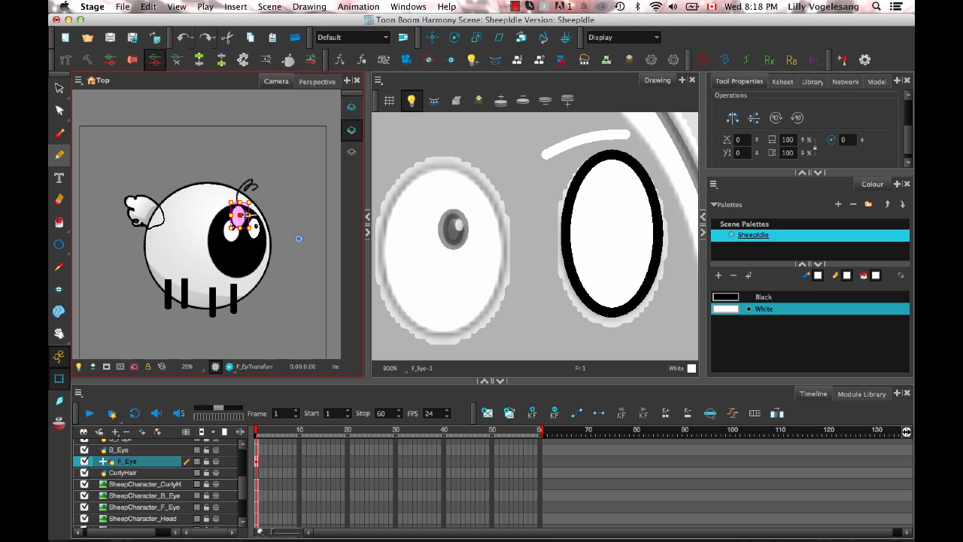
pyautogui.scroll(3, 303, 295)
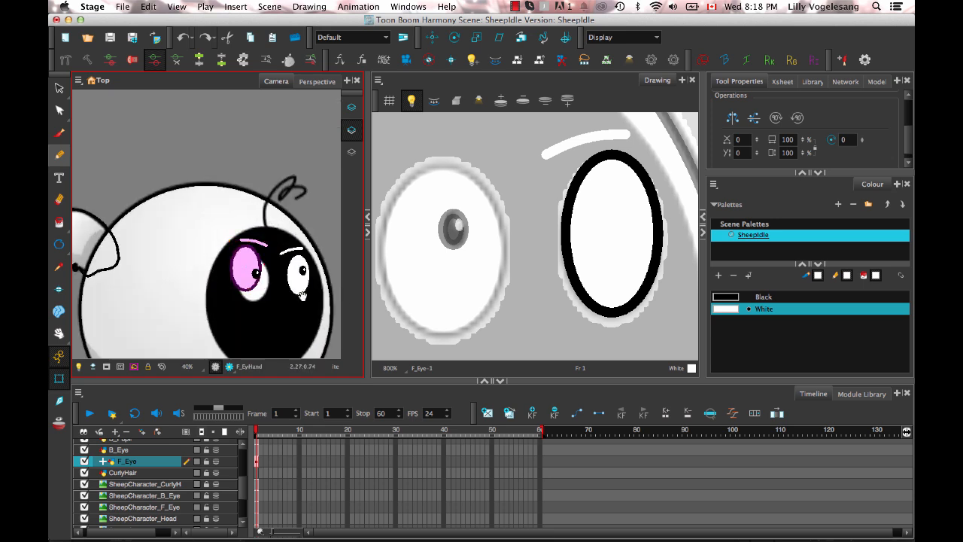
pyautogui.scroll(3, 303, 295)
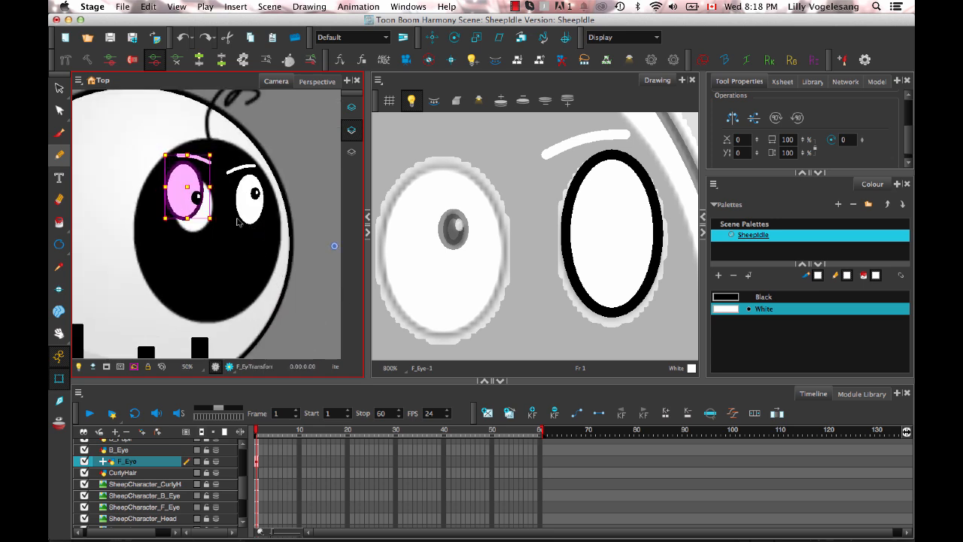
pyautogui.moveTo(159, 153); pyautogui.dragTo(174, 169)
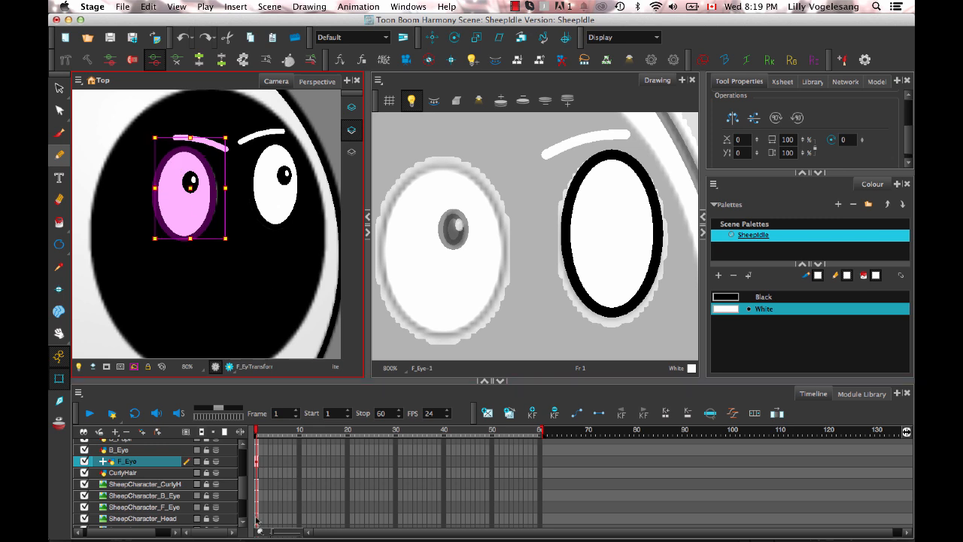
# Step: Try shifting the white eyebrow sideways in the F_Eye drawing and clear the stray dot left at its end
pyautogui.doubleClick(172, 461)
pyautogui.click(482, 133)
pyautogui.click(571, 497)
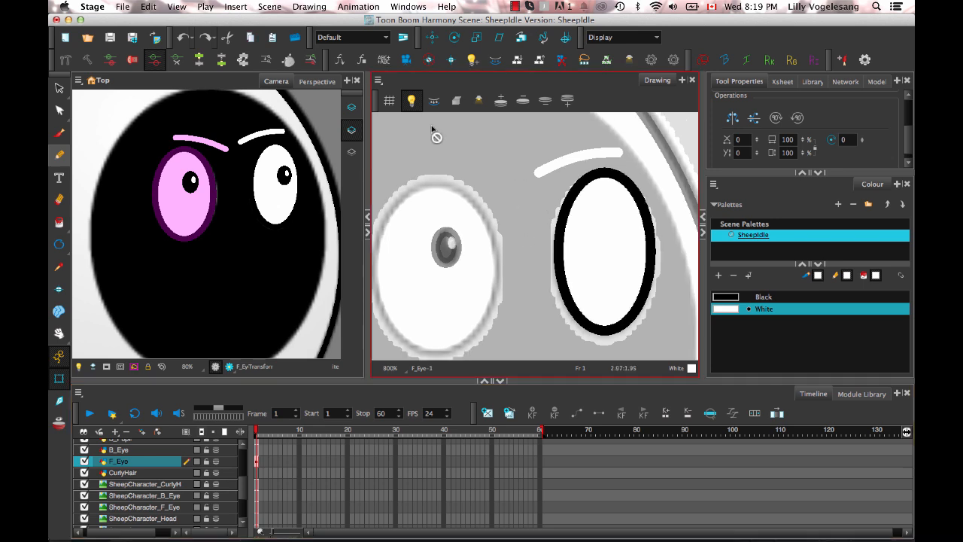
pyautogui.click(59, 88)
pyautogui.click(599, 158)
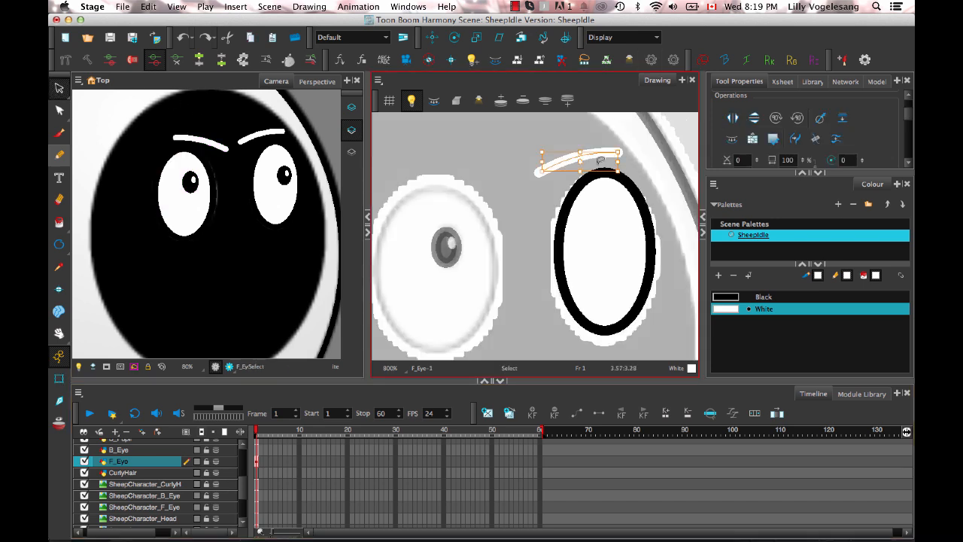
pyautogui.moveTo(557, 165); pyautogui.dragTo(586, 163)
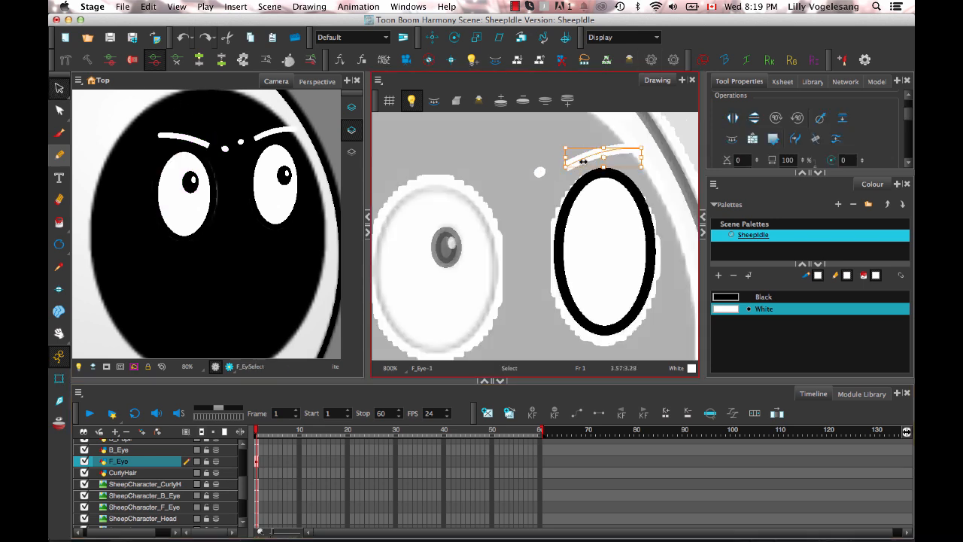
pyautogui.click(528, 151)
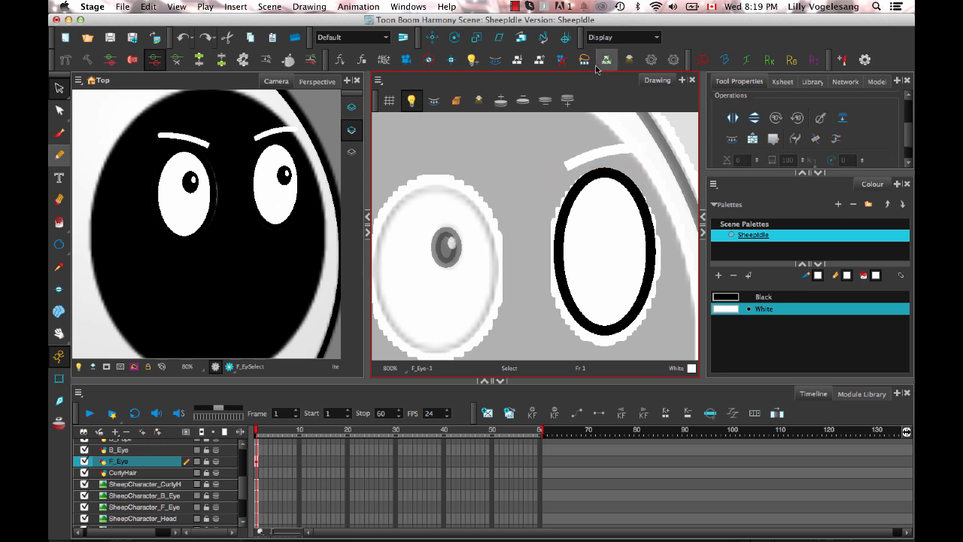
pyautogui.press('2')
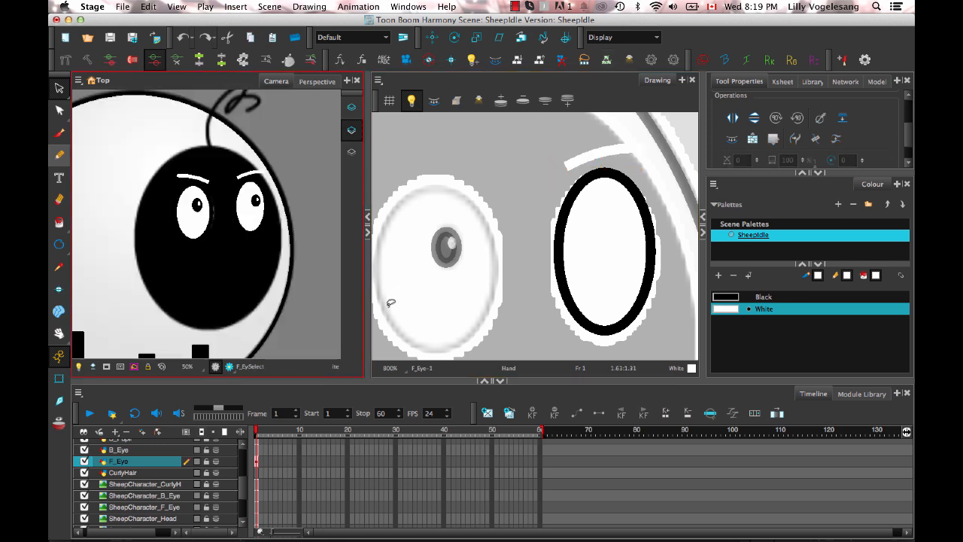
# Step: Delete the white eyebrow stroke from the F_Eye drawing
pyautogui.click(607, 156)
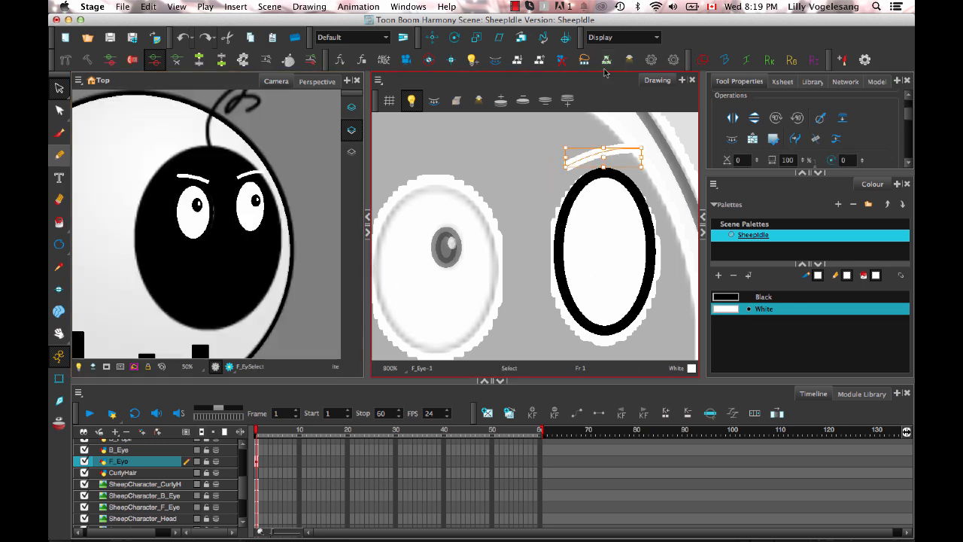
pyautogui.press('Delete')
pyautogui.press('super+a')
pyautogui.click(630, 128)
pyautogui.scroll(-2, 619, 145)
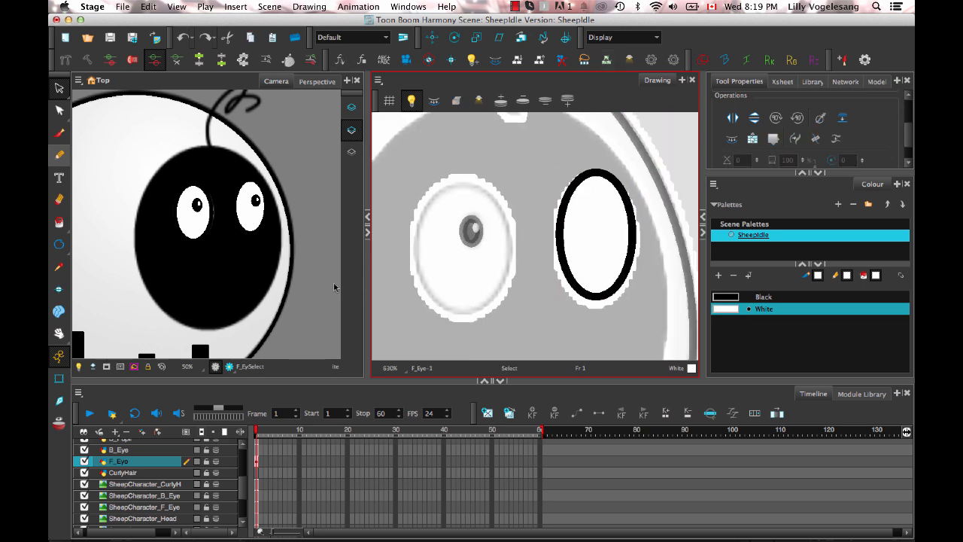
# Step: Draw the sheep's curly hair in Black with the Pencil on the CurlyHair layer, following the imported sketch above the head
pyautogui.click(241, 488)
pyautogui.moveTo(241, 488); pyautogui.dragTo(241, 486)
pyautogui.click(161, 478)
pyautogui.press('space')
pyautogui.moveTo(264, 181); pyautogui.dragTo(303, 236)
pyautogui.press('1')
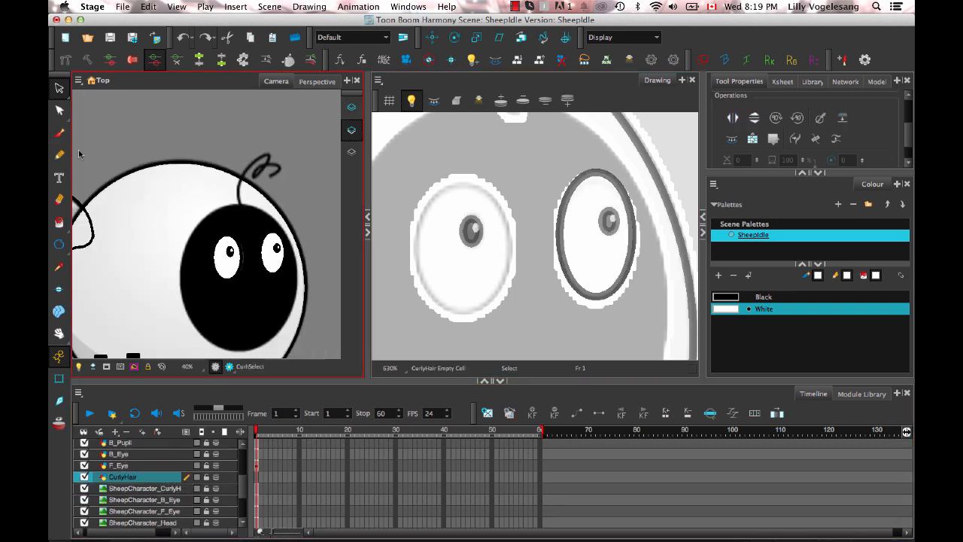
pyautogui.click(59, 156)
pyautogui.click(741, 299)
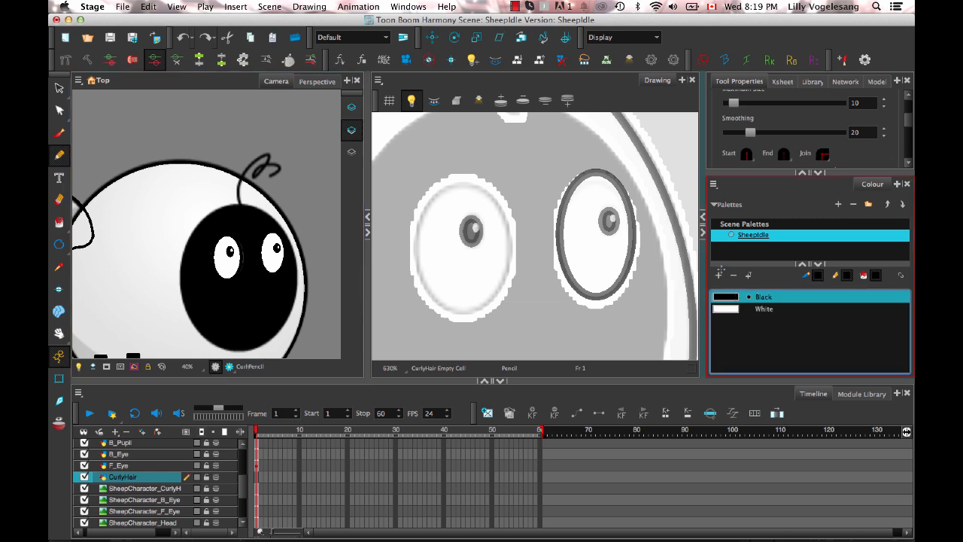
pyautogui.press('space')
pyautogui.moveTo(578, 187); pyautogui.dragTo(577, 277)
pyautogui.press('1')
pyautogui.press('1')
pyautogui.moveTo(526, 196)
pyautogui.mouseDown()
pyautogui.moveTo(535, 258)
pyautogui.moveTo(511, 193)
pyautogui.moveTo(575, 171)
pyautogui.moveTo(585, 202)
pyautogui.mouseUp()
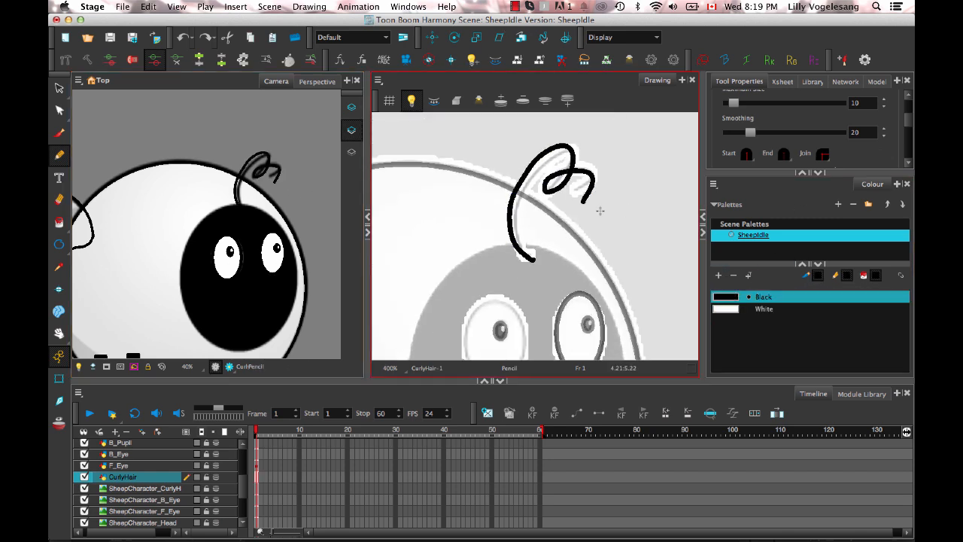
# Step: Delete all imported SheepCharacter image layers, from the curly hair down to the tail, keeping only the redrawn vector layers
pyautogui.press('space')
pyautogui.moveTo(621, 247); pyautogui.dragTo(635, 235)
pyautogui.press('1')
pyautogui.press('1')
pyautogui.press('1')
pyautogui.press('1')
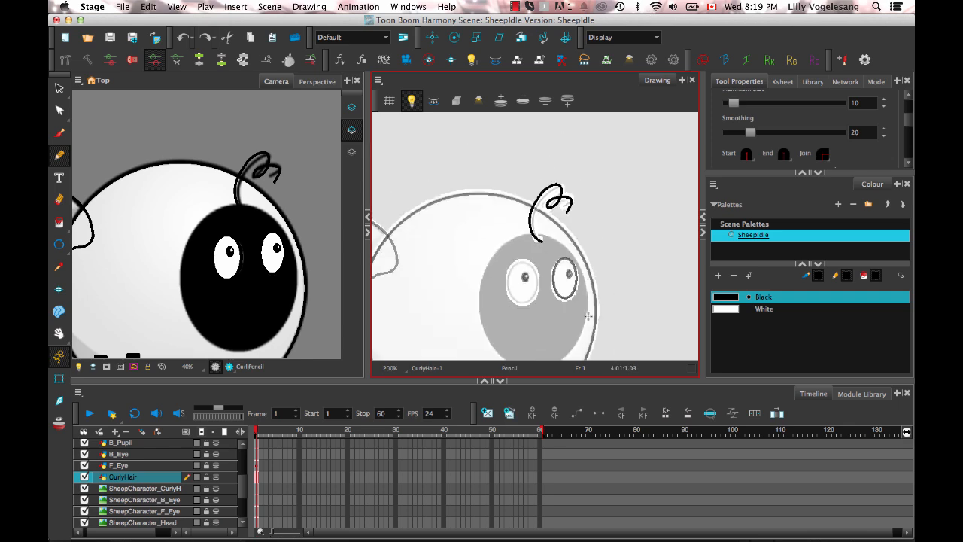
pyautogui.press('space')
pyautogui.moveTo(579, 298); pyautogui.dragTo(561, 234)
pyautogui.press('1')
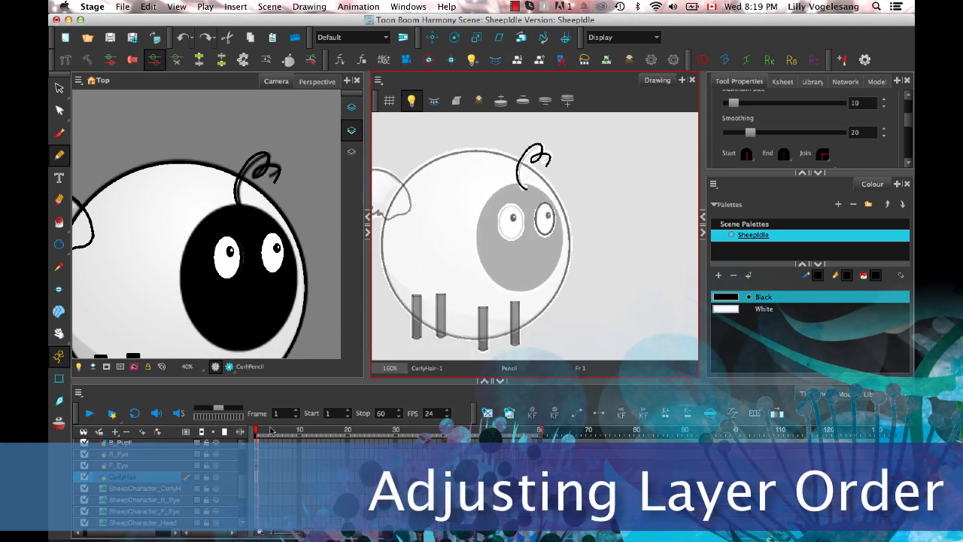
pyautogui.moveTo(240, 480); pyautogui.dragTo(244, 526)
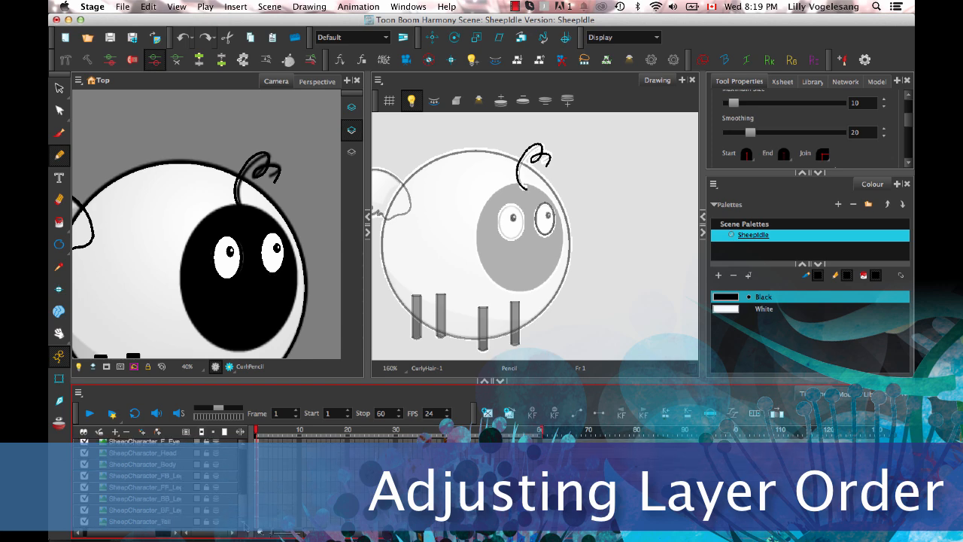
pyautogui.keyDown('shift'); pyautogui.click(154, 520); pyautogui.keyUp('shift')
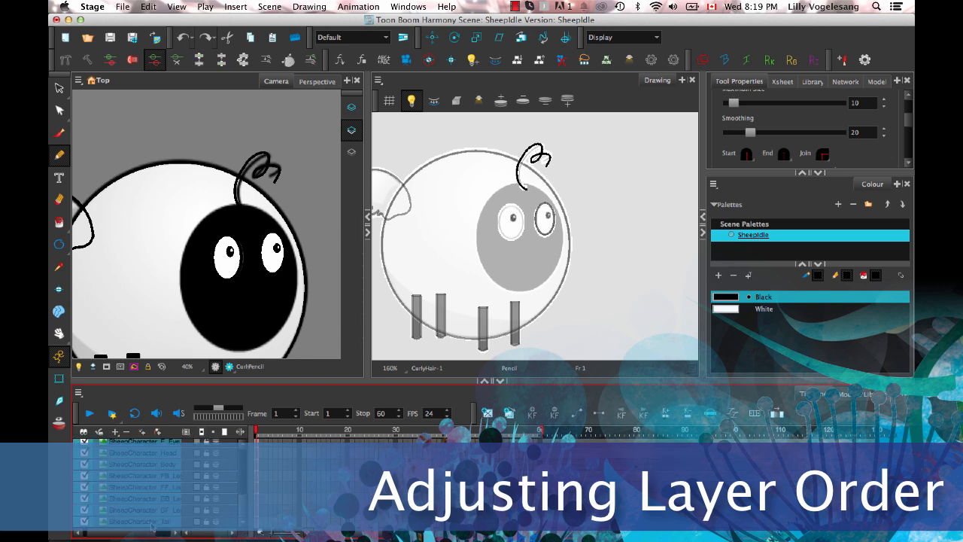
pyautogui.click(129, 432)
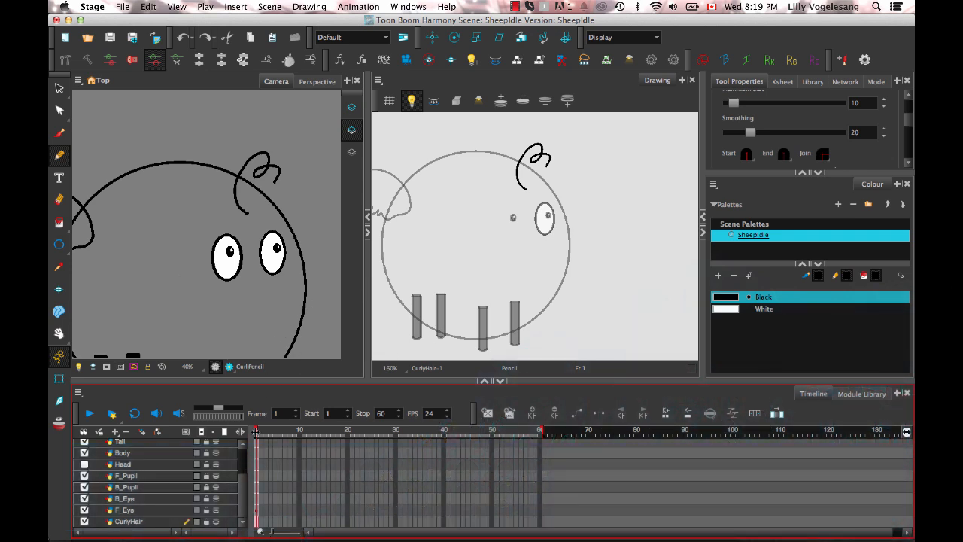
# Step: Turn the Head layer's visibility back on and make White the current colour
pyautogui.click(84, 464)
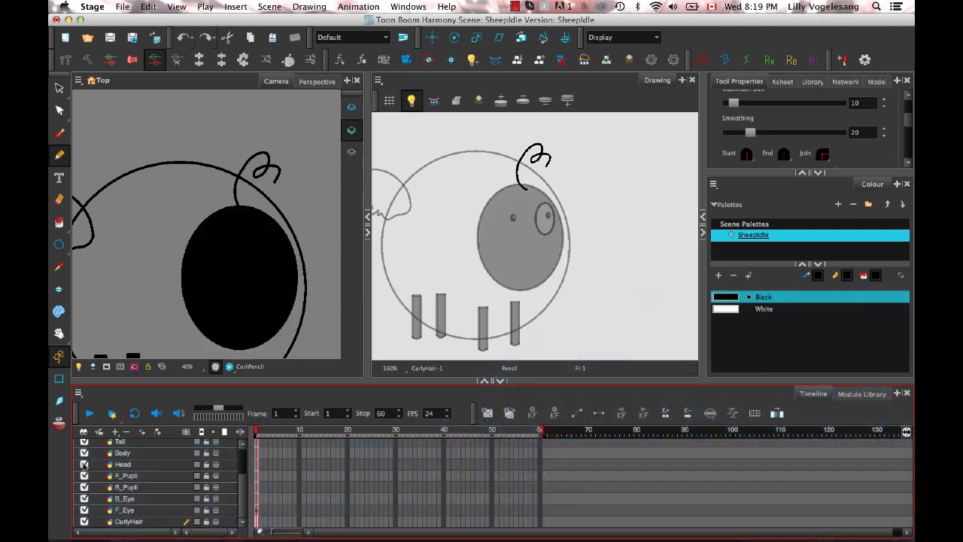
pyautogui.click(149, 465)
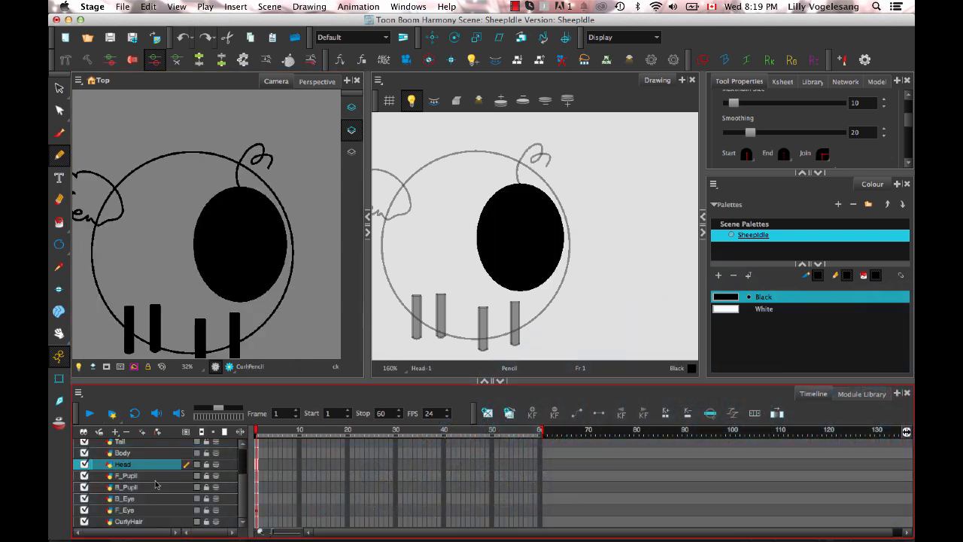
pyautogui.scroll(-1, 323, 234)
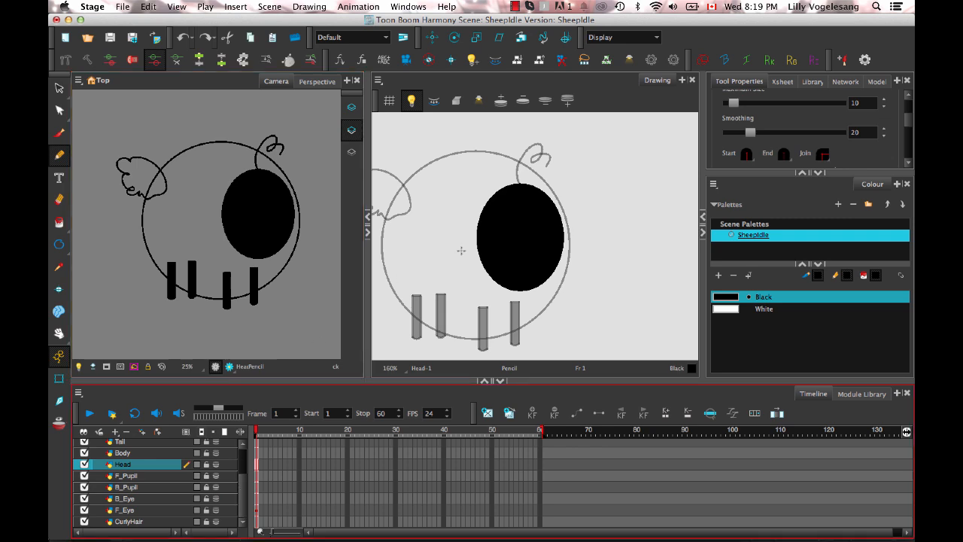
pyautogui.click(732, 310)
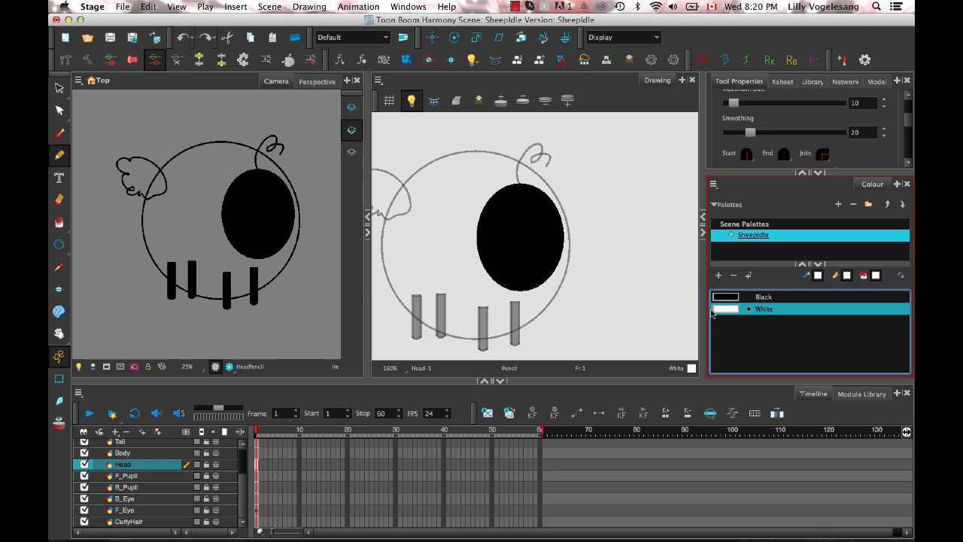
# Step: Move the F_Pupil, B_Pupil, B_Eye and F_Eye layers together to just above the Head layer
pyautogui.click(136, 476)
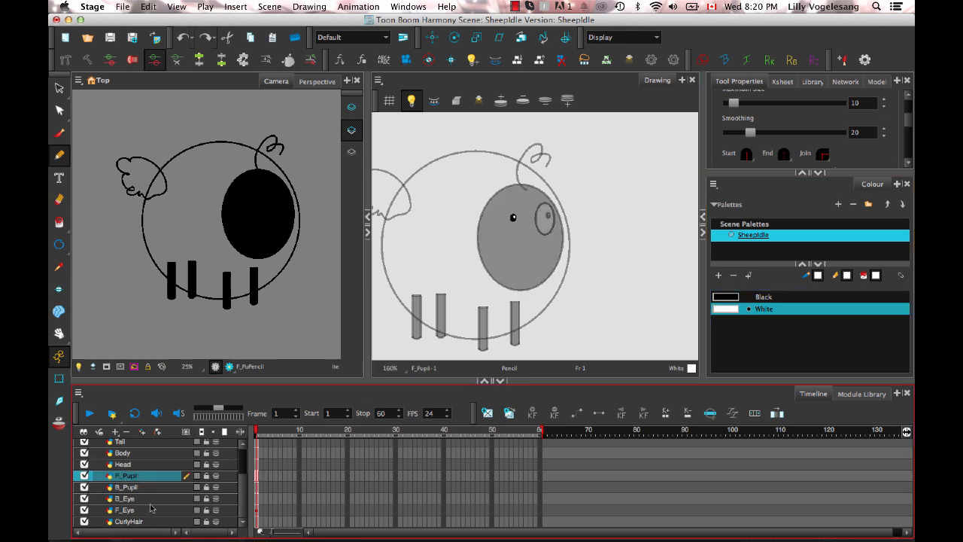
pyautogui.keyDown('shift'); pyautogui.click(151, 510); pyautogui.keyUp('shift')
pyautogui.scroll(1, 158, 512)
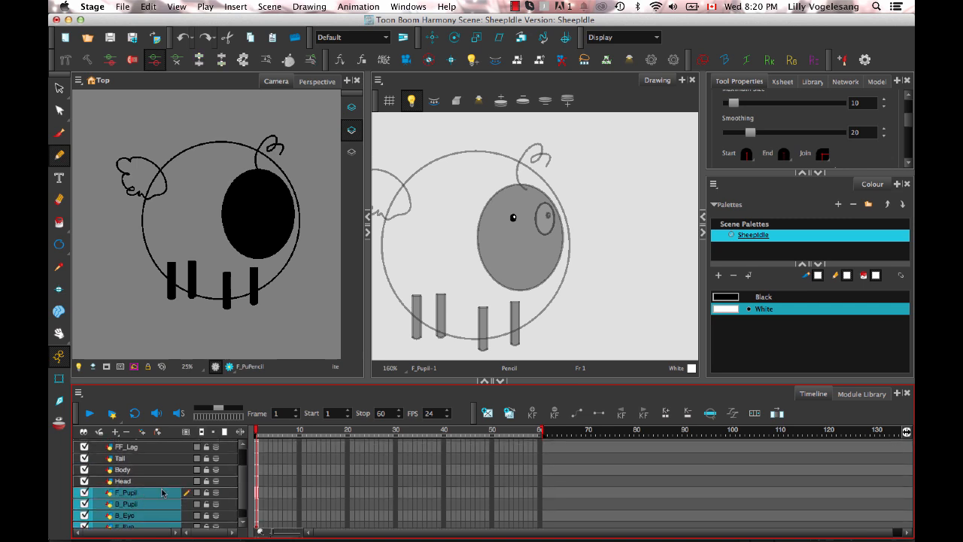
pyautogui.moveTo(153, 494)
pyautogui.mouseDown()
pyautogui.moveTo(146, 474)
pyautogui.moveTo(142, 486)
pyautogui.mouseUp()
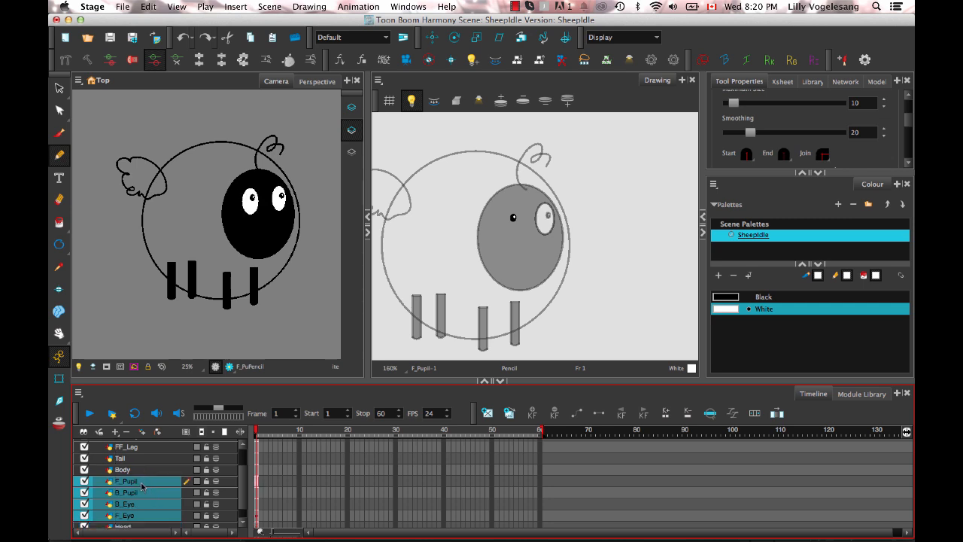
# Step: Move the F_Eye layer directly beneath F_Pupil so each pupil sits above its own eye
pyautogui.scroll(-1, 243, 482)
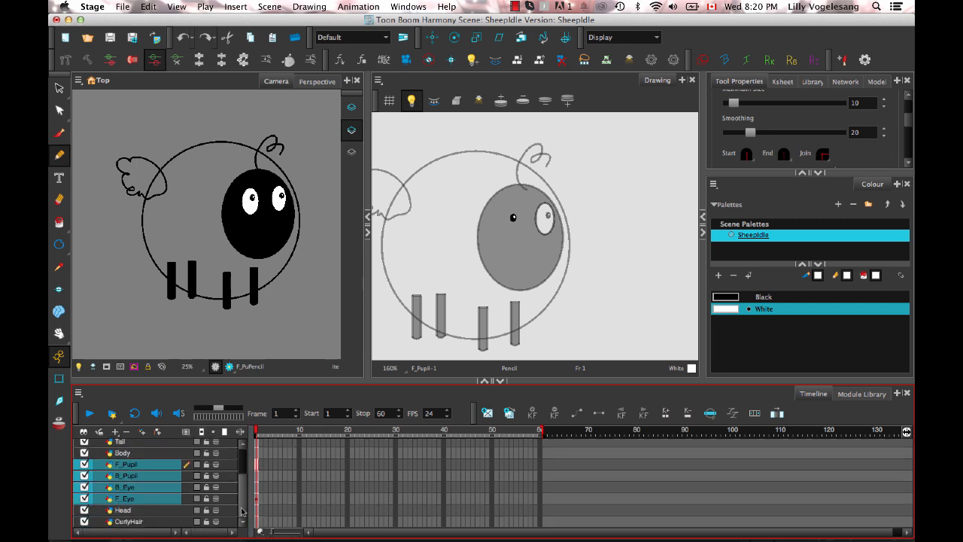
pyautogui.click(160, 499)
pyautogui.moveTo(143, 500); pyautogui.dragTo(136, 475)
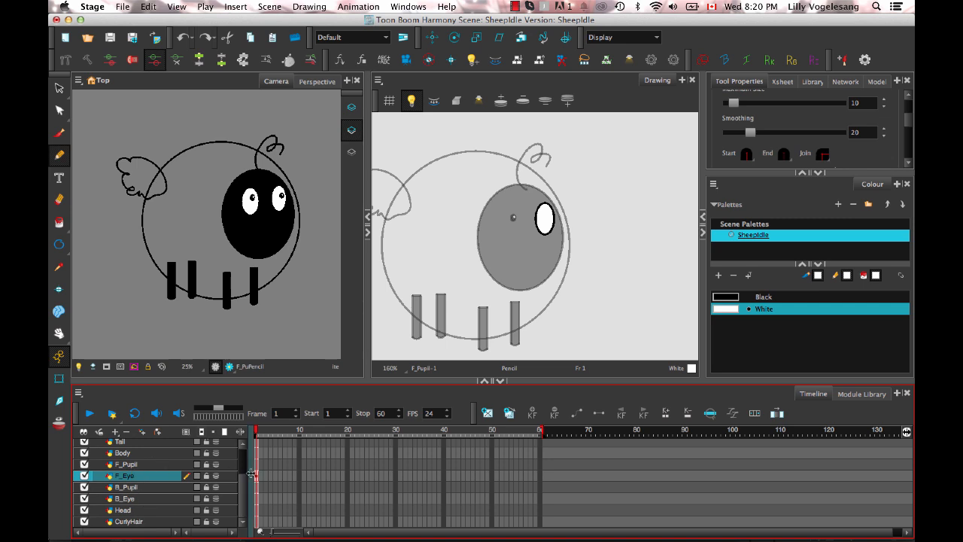
# Step: Move the Tail layer to directly below the Body layer
pyautogui.scroll(3, 242, 488)
pyautogui.scroll(2, 239, 483)
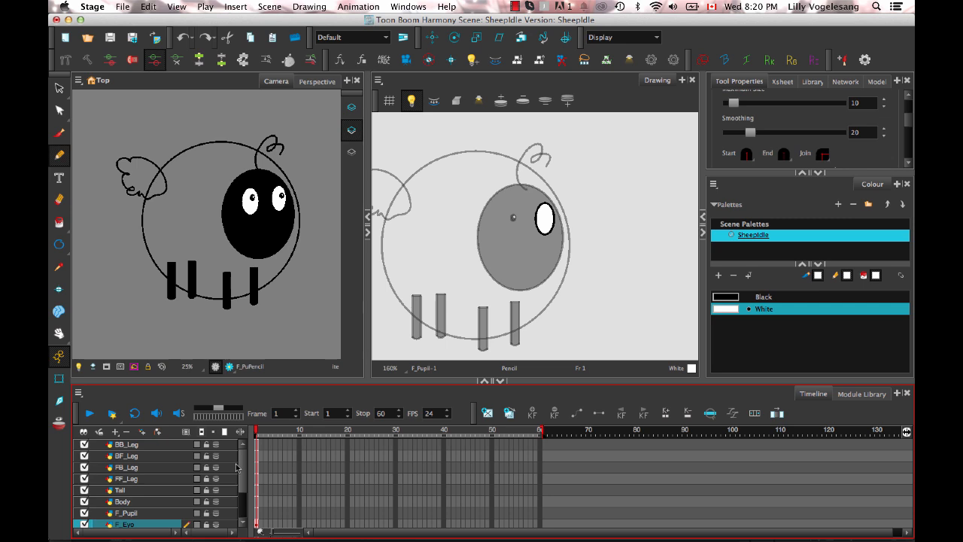
pyautogui.scroll(-2, 226, 478)
pyautogui.moveTo(145, 464); pyautogui.dragTo(141, 482)
pyautogui.scroll(-1, 246, 481)
pyautogui.scroll(-1, 246, 480)
# Step: Move the layers from F_Pupil through Head together to above the Body layer, directly beneath FF_Leg
pyautogui.click(148, 468)
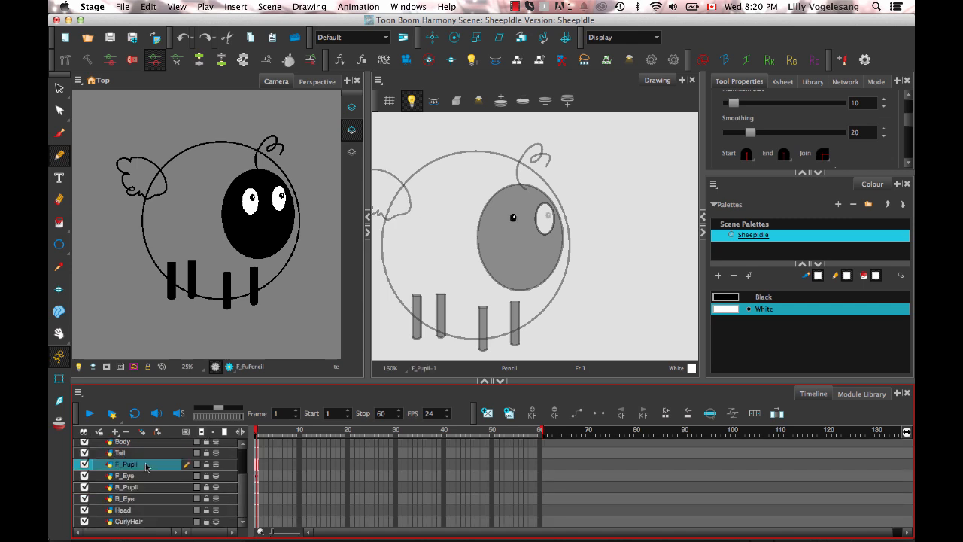
pyautogui.keyDown('shift'); pyautogui.click(147, 512); pyautogui.keyUp('shift')
pyautogui.scroll(4, 150, 517)
pyautogui.moveTo(154, 521); pyautogui.dragTo(148, 485)
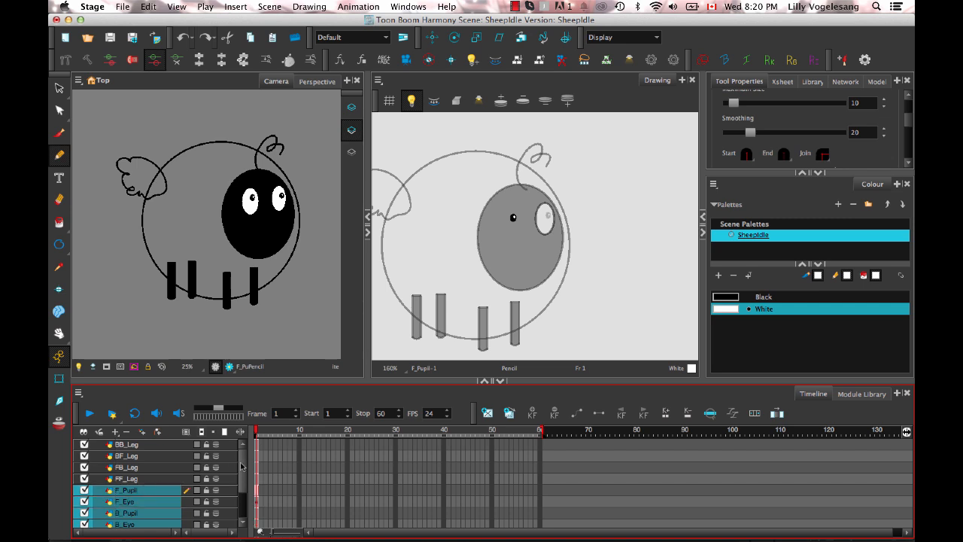
pyautogui.scroll(-1, 226, 474)
pyautogui.scroll(1, 196, 480)
# Step: Move the BB_Leg, BF_Leg, FB_Leg and FF_Leg layers together to below Tail and above CurlyHair
pyautogui.click(149, 481)
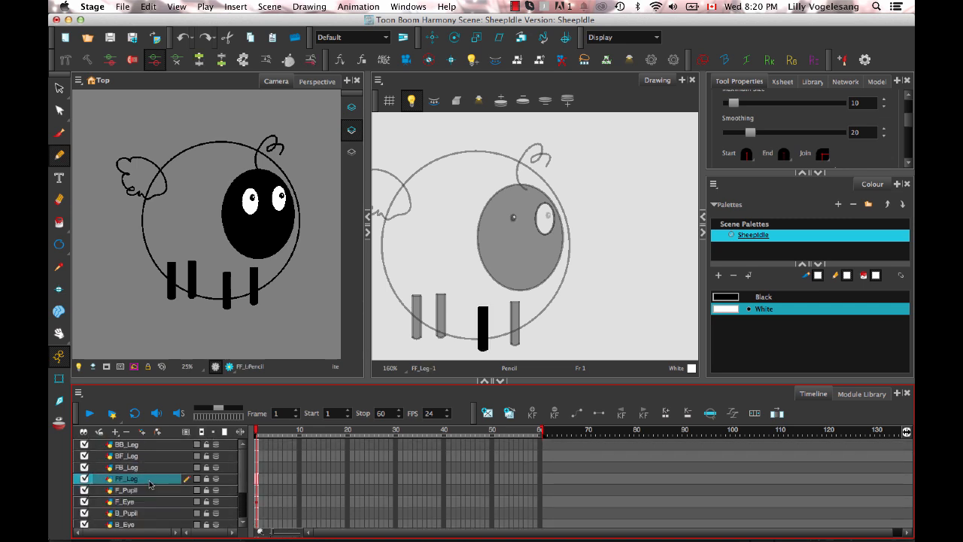
pyautogui.keyDown('shift'); pyautogui.click(139, 447); pyautogui.keyUp('shift')
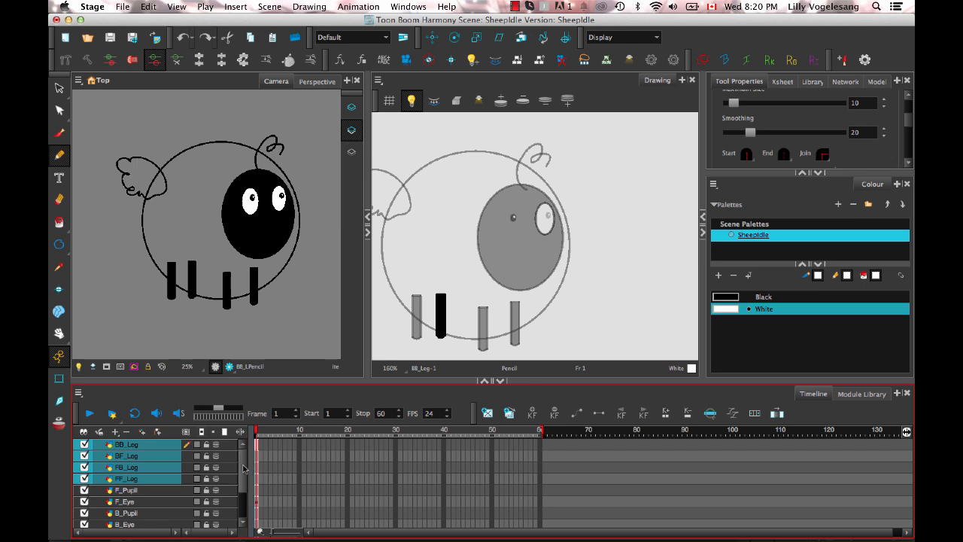
pyautogui.moveTo(153, 517); pyautogui.dragTo(133, 519)
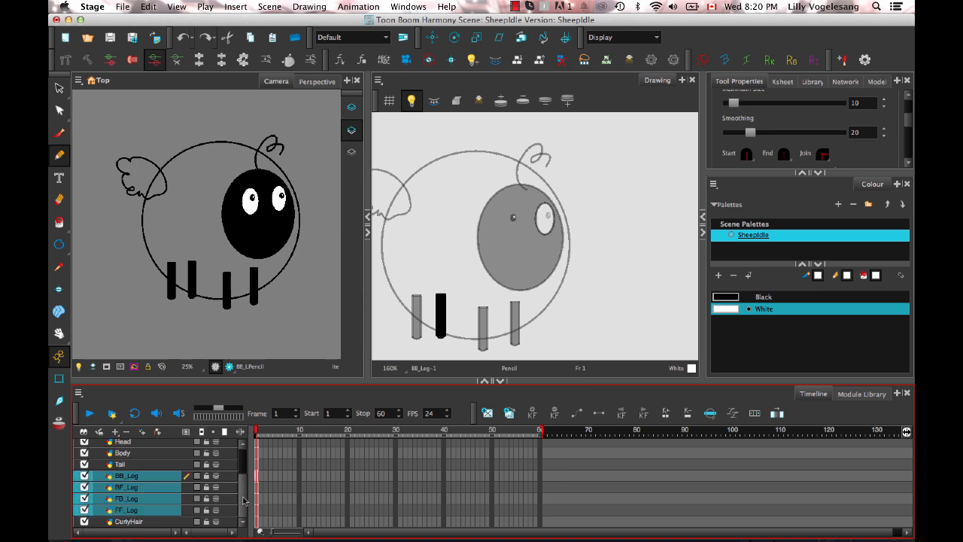
# Step: Move the CurlyHair layer up between B_Eye and Head
pyautogui.click(141, 523)
pyautogui.scroll(3, 138, 449)
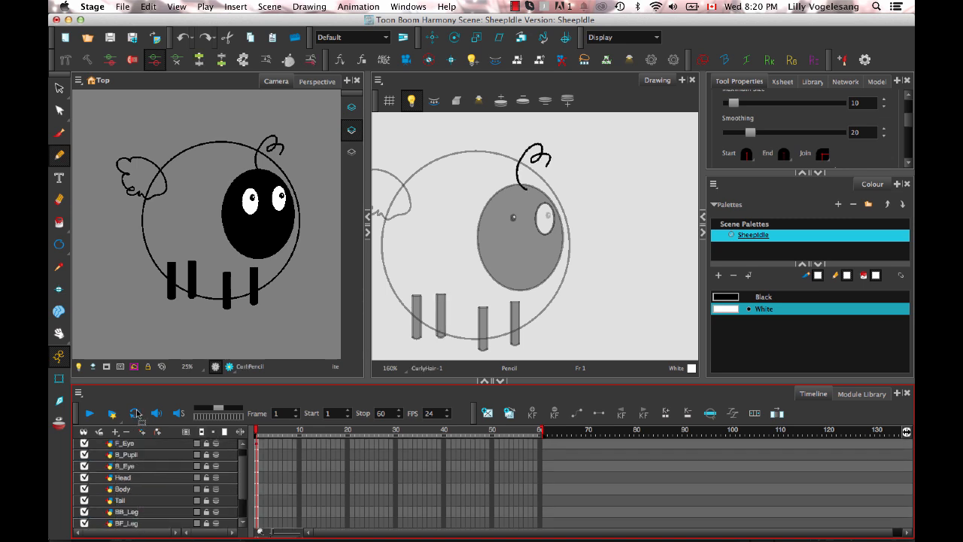
pyautogui.moveTo(143, 477); pyautogui.dragTo(139, 477)
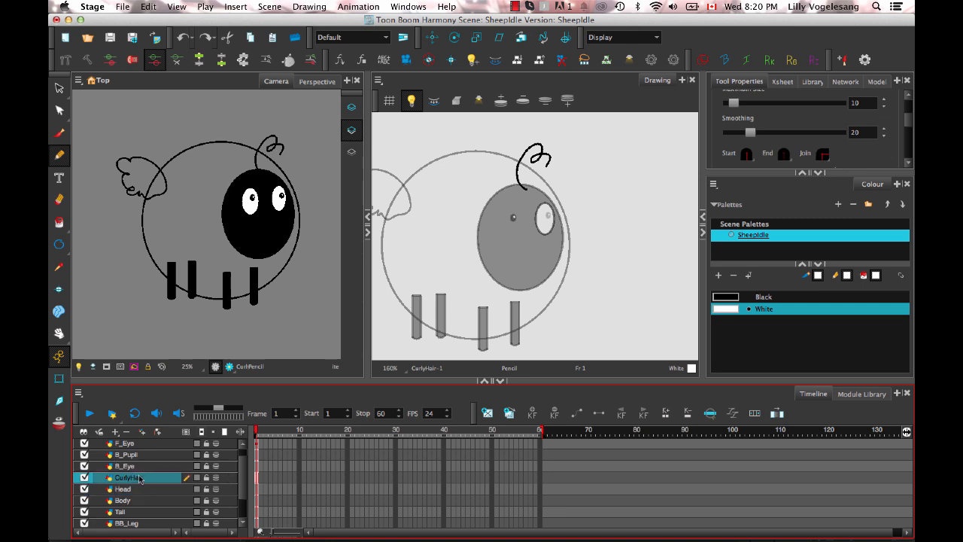
# Step: With the Body layer active, add a new swatch to the SheepIdle palette and make it a radial gradient
pyautogui.click(168, 459)
pyautogui.click(170, 502)
pyautogui.moveTo(245, 479)
pyautogui.mouseDown()
pyautogui.moveTo(250, 528)
pyautogui.moveTo(243, 468)
pyautogui.mouseUp()
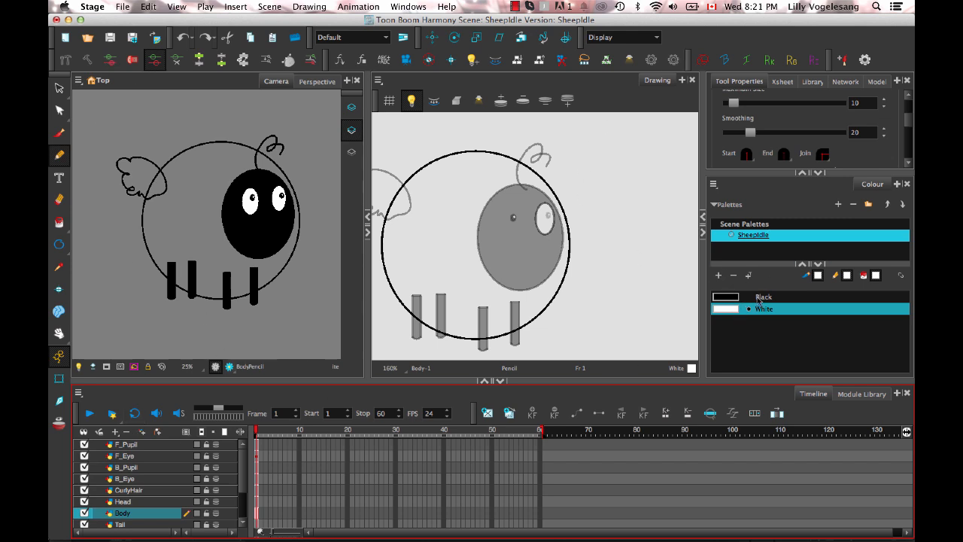
pyautogui.click(719, 275)
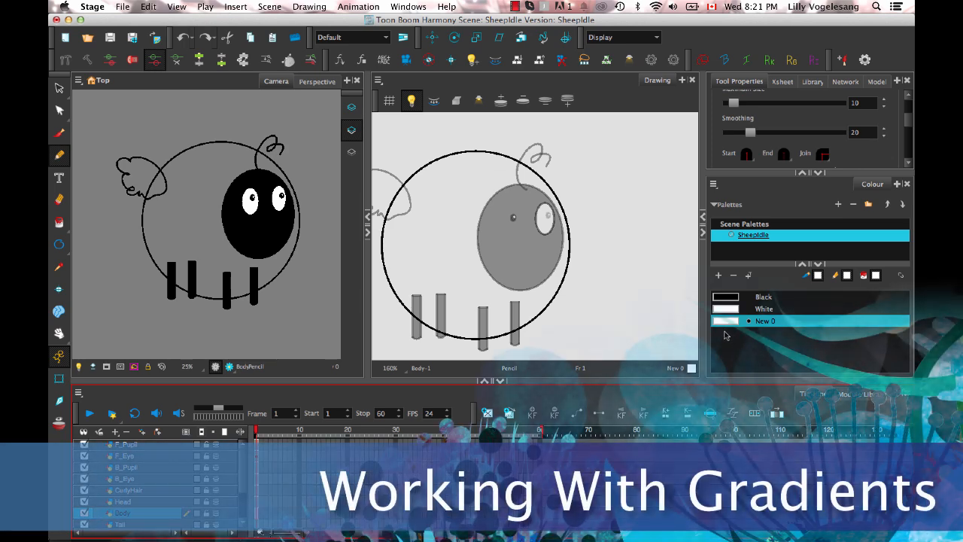
pyautogui.doubleClick(729, 324)
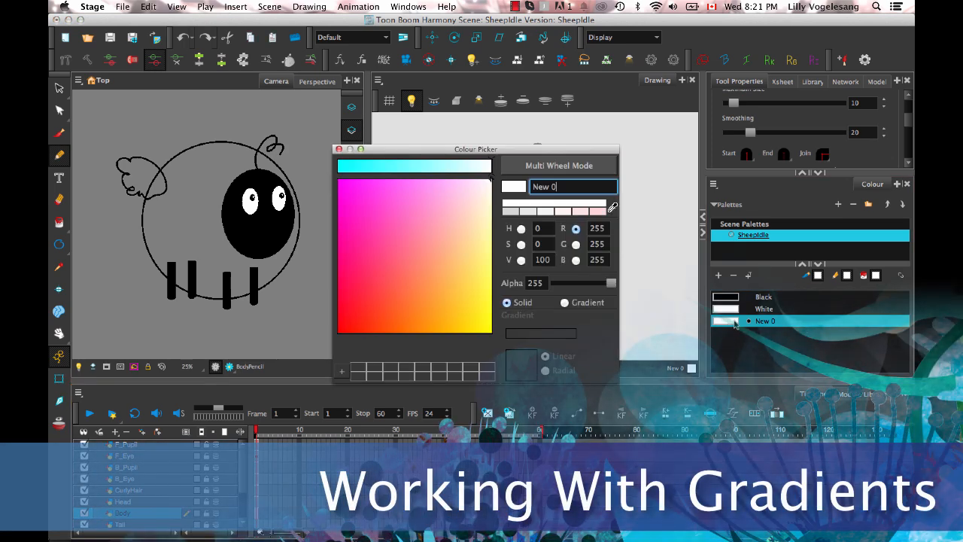
pyautogui.moveTo(528, 148); pyautogui.dragTo(575, 122)
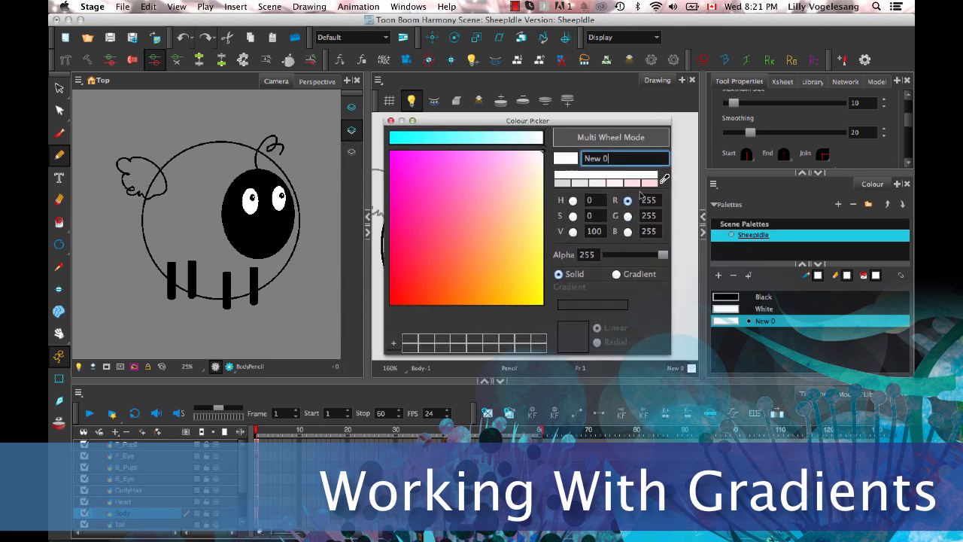
pyautogui.click(616, 274)
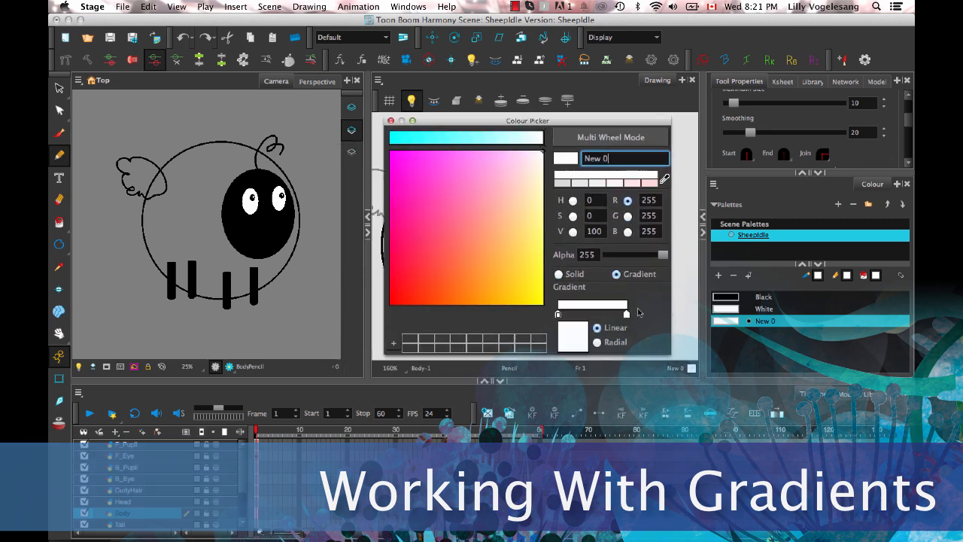
pyautogui.click(597, 343)
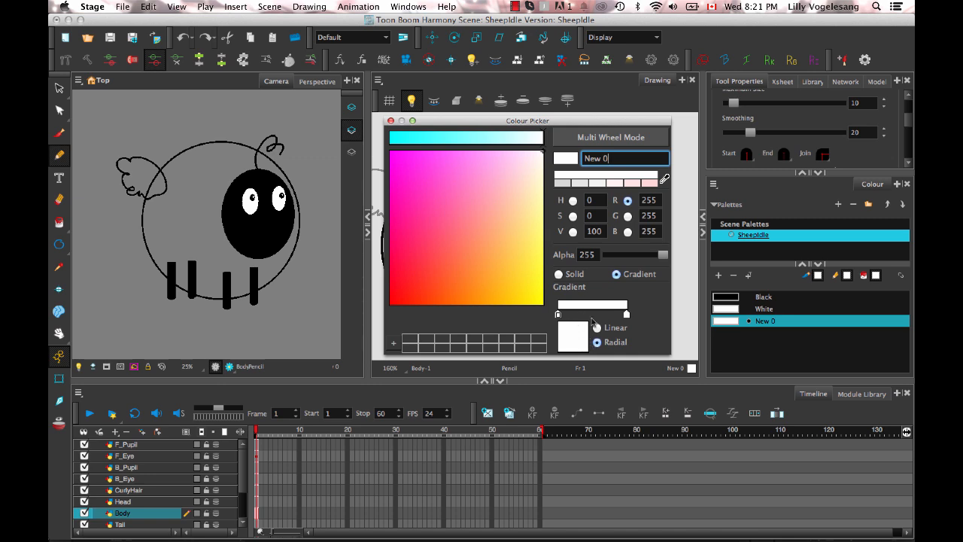
# Step: Run the new radial gradient from white to light grey (V 84) across the full range and name it BodyGradient
pyautogui.click(638, 318)
pyautogui.moveTo(599, 322); pyautogui.dragTo(472, 313)
pyautogui.click(572, 231)
pyautogui.moveTo(518, 138)
pyautogui.mouseDown()
pyautogui.moveTo(467, 140)
pyautogui.moveTo(518, 140)
pyautogui.mouseUp()
pyautogui.moveTo(564, 317); pyautogui.dragTo(549, 360)
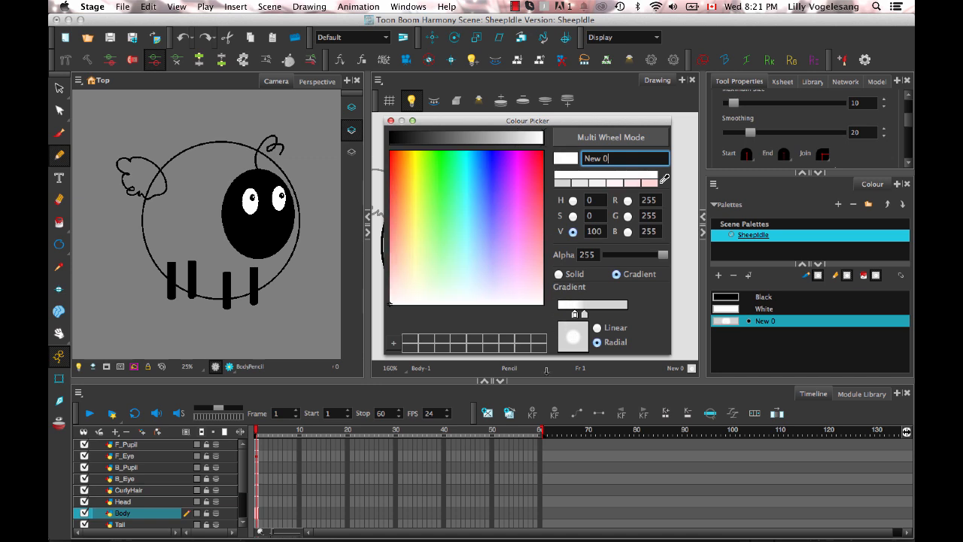
pyautogui.moveTo(576, 317); pyautogui.dragTo(626, 314)
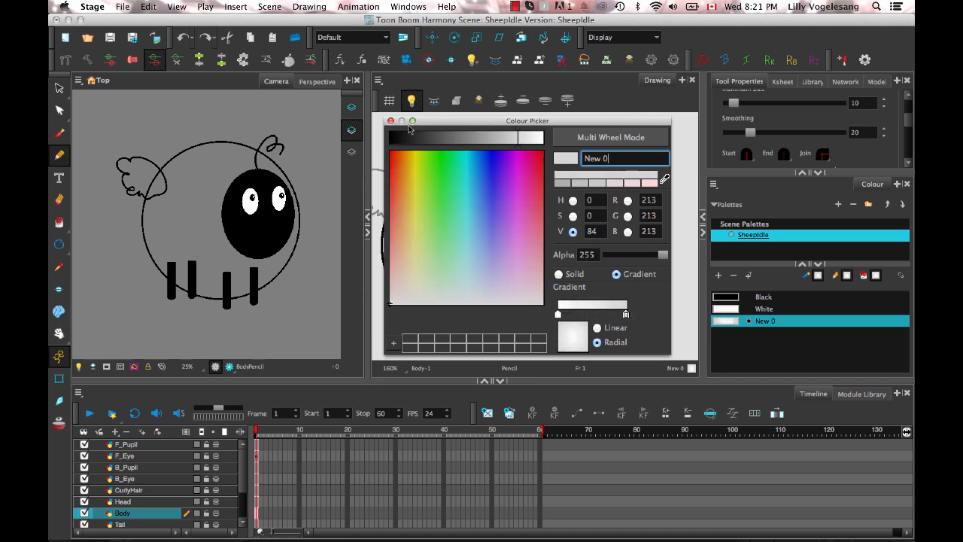
pyautogui.moveTo(628, 156); pyautogui.dragTo(544, 155)
pyautogui.write('BodyGradient')
# Step: Add another swatch to the palette, make it a linear gradient and name it TailGradient
pyautogui.click(719, 275)
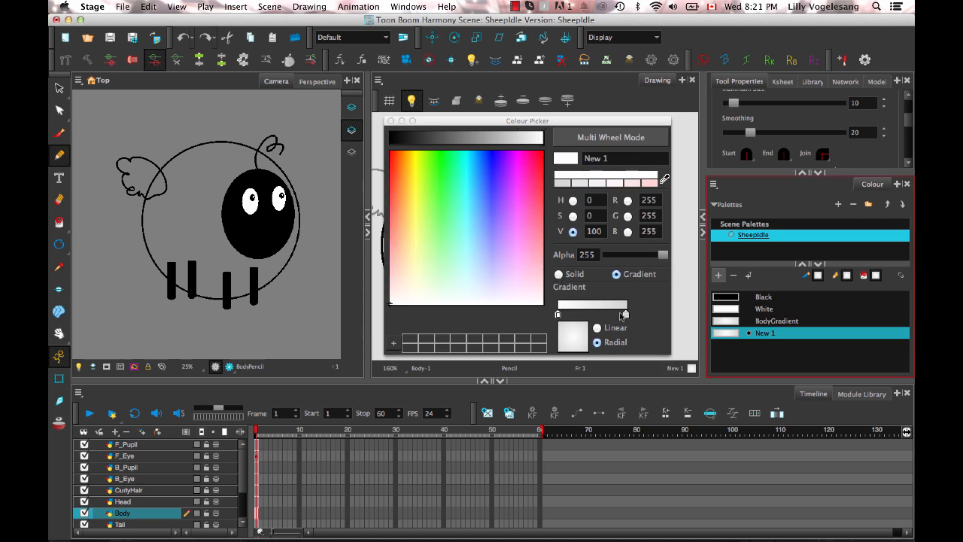
pyautogui.click(596, 327)
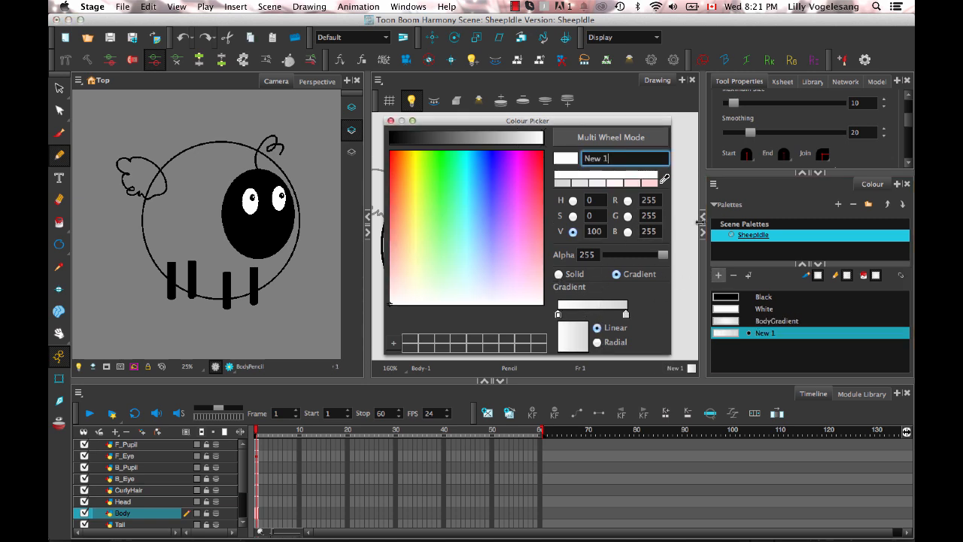
pyautogui.write('TailGradient')
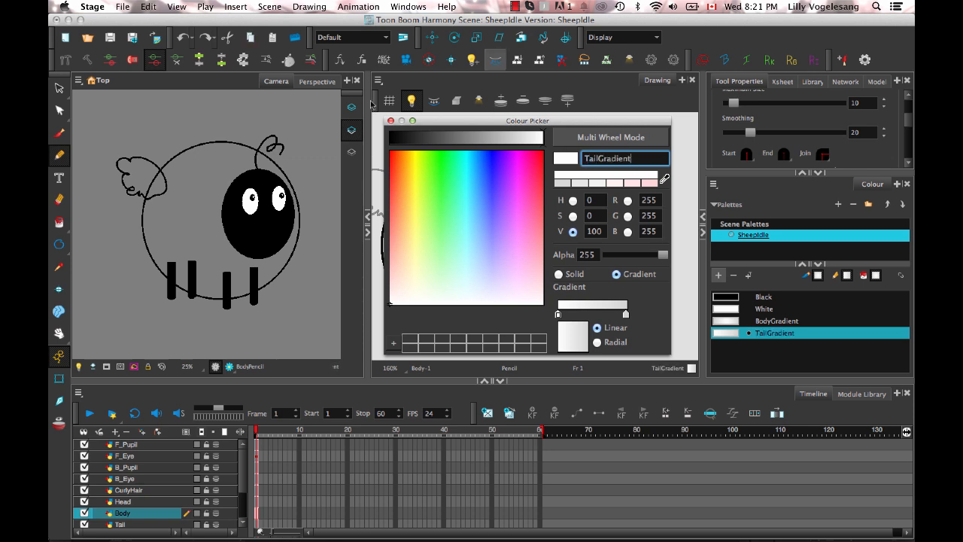
pyautogui.click(390, 120)
# Step: Fill the sheep's body circle on the Body layer with the BodyGradient colour using the Paint tool
pyautogui.click(59, 223)
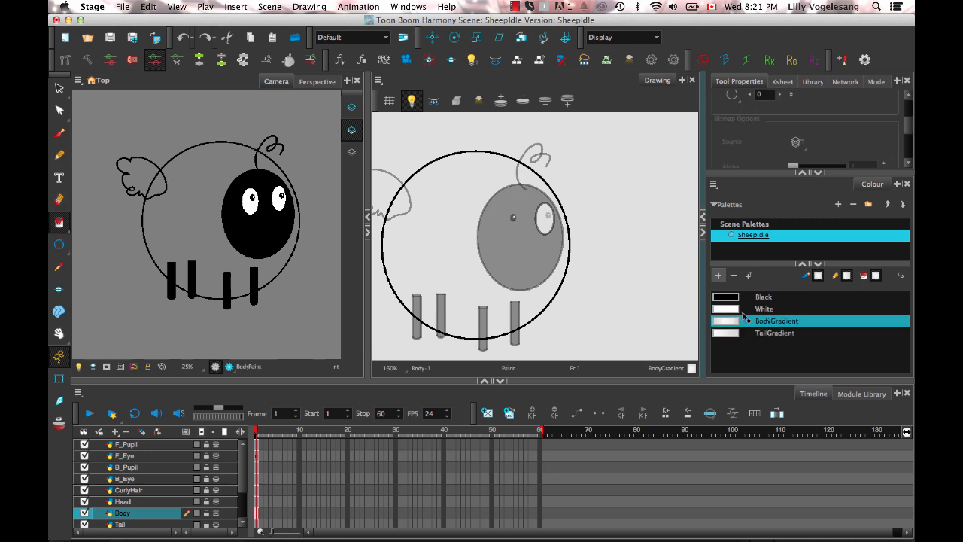
pyautogui.click(735, 337)
pyautogui.click(742, 322)
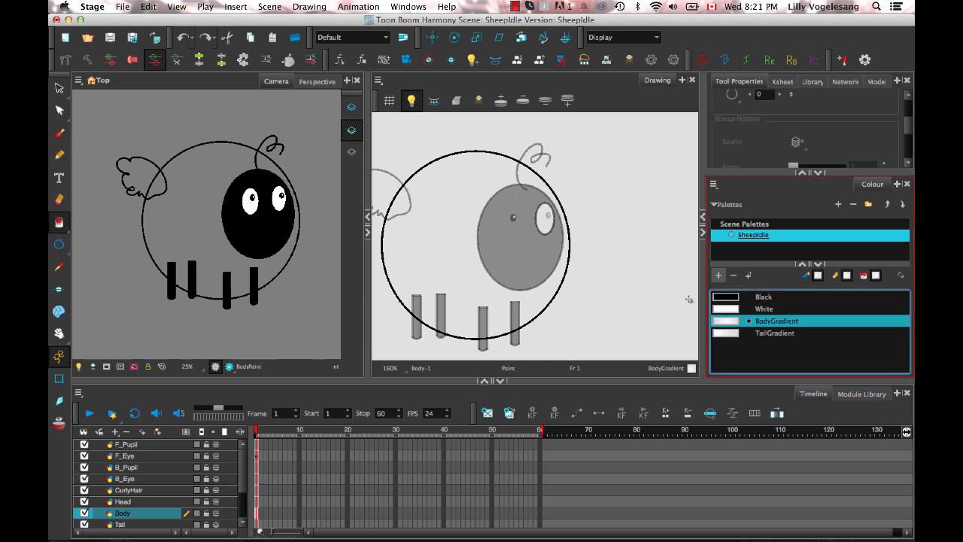
pyautogui.click(480, 216)
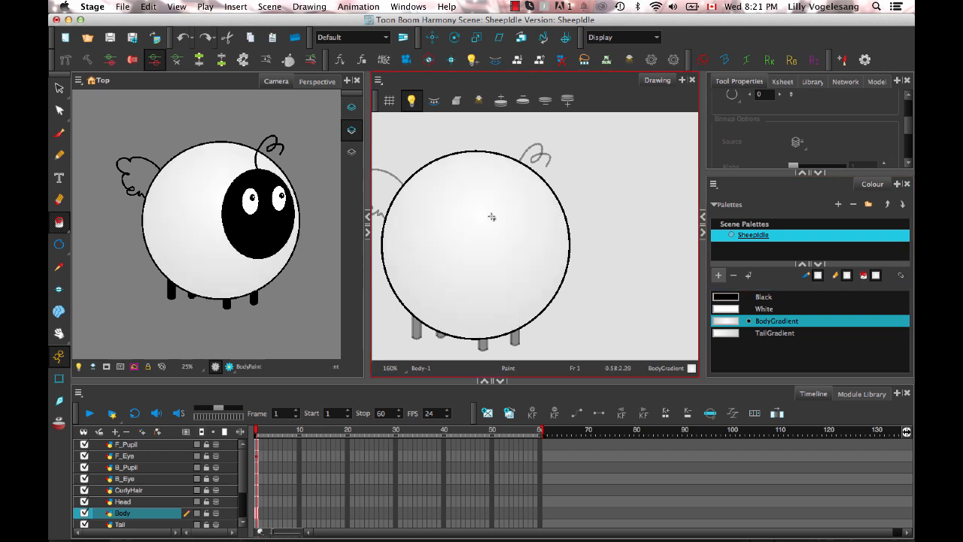
pyautogui.click(412, 249)
pyautogui.click(500, 229)
pyautogui.click(420, 254)
pyautogui.click(505, 220)
# Step: Shift BodyGradient's grey stop inward and darken it to V 66
pyautogui.doubleClick(726, 321)
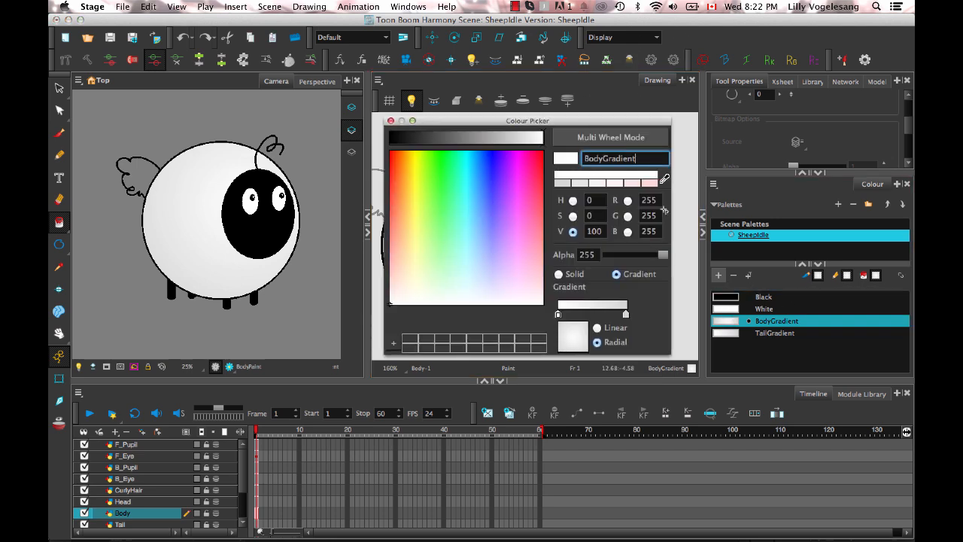
pyautogui.moveTo(625, 316)
pyautogui.mouseDown()
pyautogui.moveTo(585, 316)
pyautogui.moveTo(608, 316)
pyautogui.mouseUp()
pyautogui.click(512, 140)
pyautogui.moveTo(513, 139); pyautogui.dragTo(492, 143)
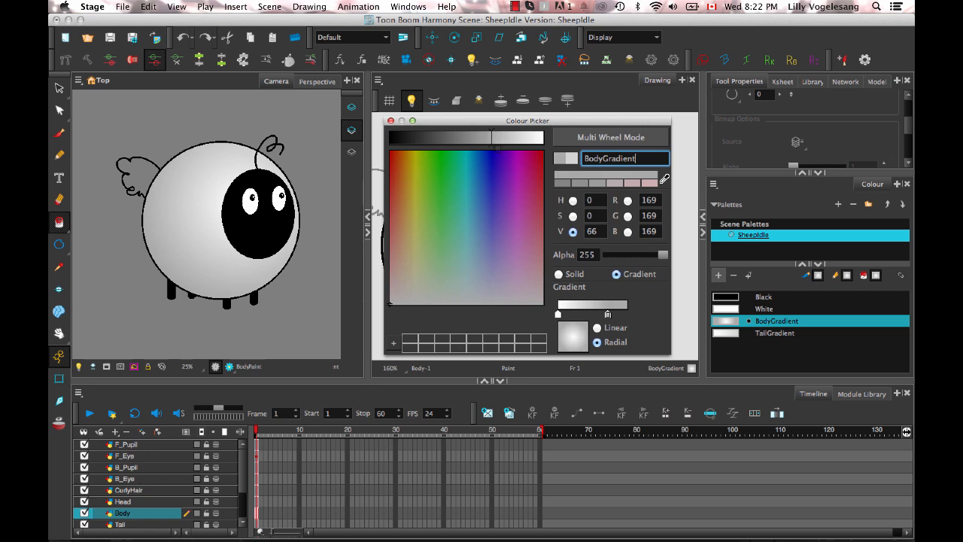
# Step: Widen BodyGradient's white centre and add a white stop just beyond the grey one as a light rim
pyautogui.click(626, 315)
pyautogui.moveTo(562, 316); pyautogui.dragTo(630, 388)
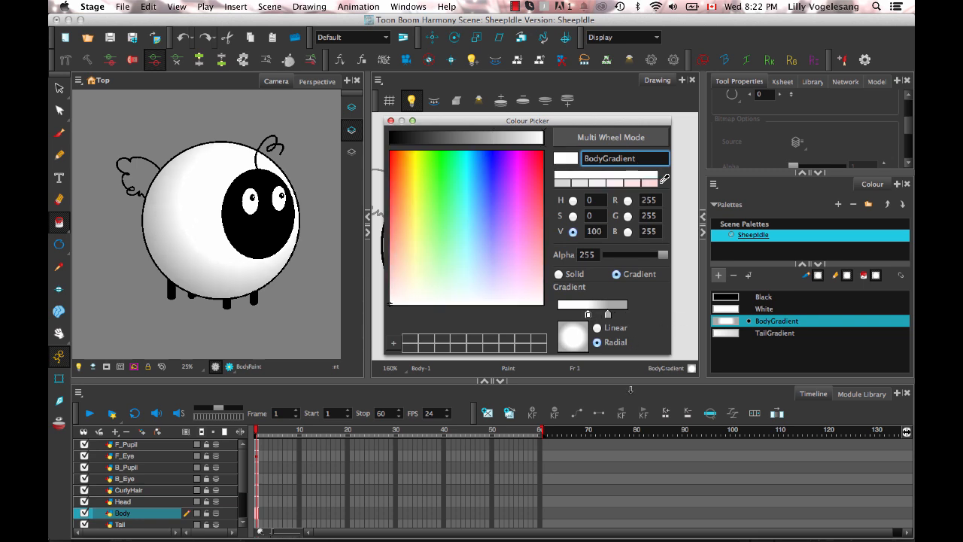
pyautogui.moveTo(613, 316)
pyautogui.mouseDown()
pyautogui.moveTo(622, 318)
pyautogui.moveTo(617, 305)
pyautogui.mouseUp()
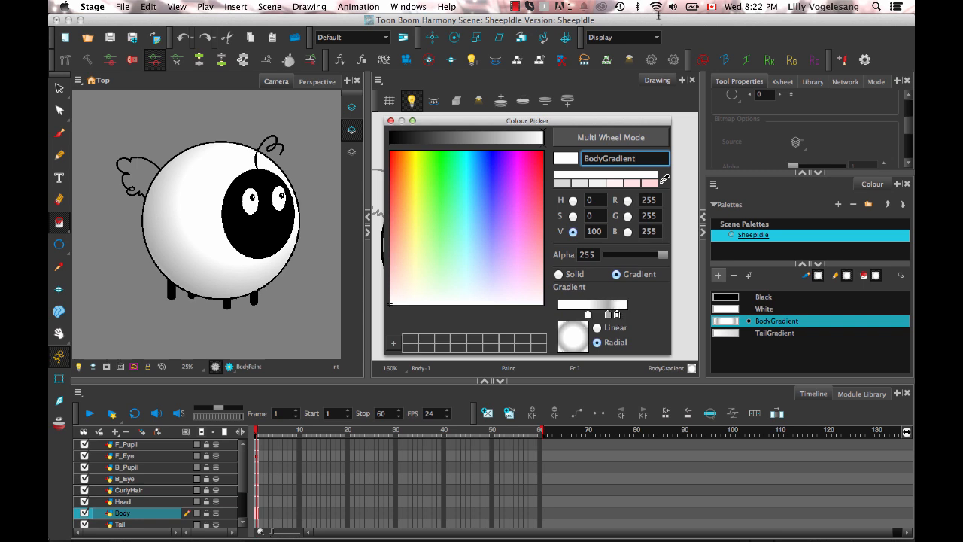
pyautogui.moveTo(627, 313); pyautogui.dragTo(607, 319)
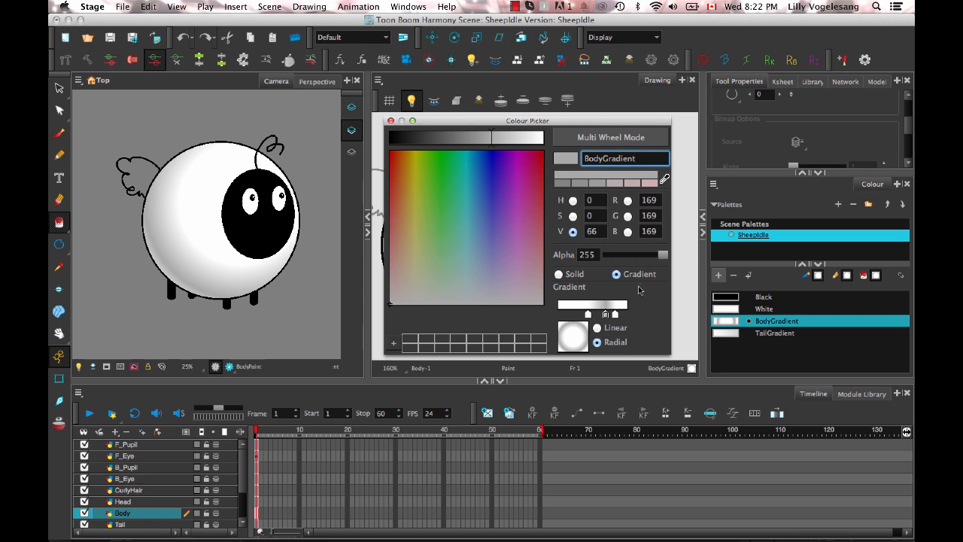
pyautogui.click(390, 120)
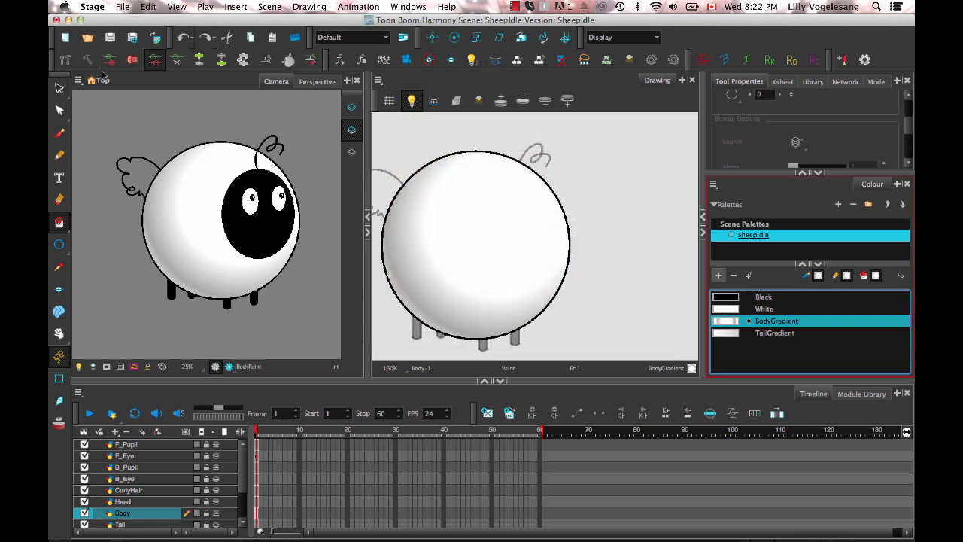
# Step: Adjust the body fill's gradient slightly with Edit Gradient/Texture, then undo the last shift of its centre
pyautogui.click(60, 91)
pyautogui.click(58, 111)
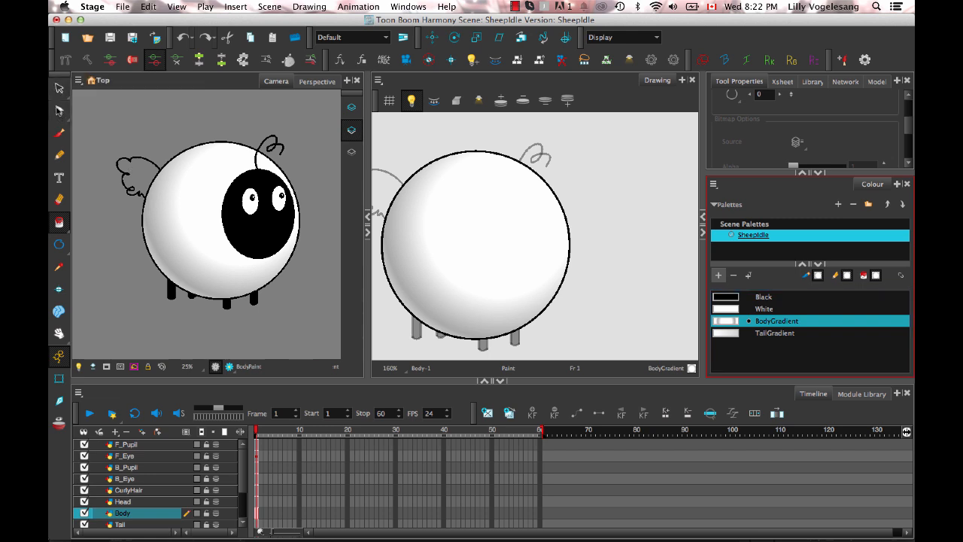
pyautogui.click(60, 111)
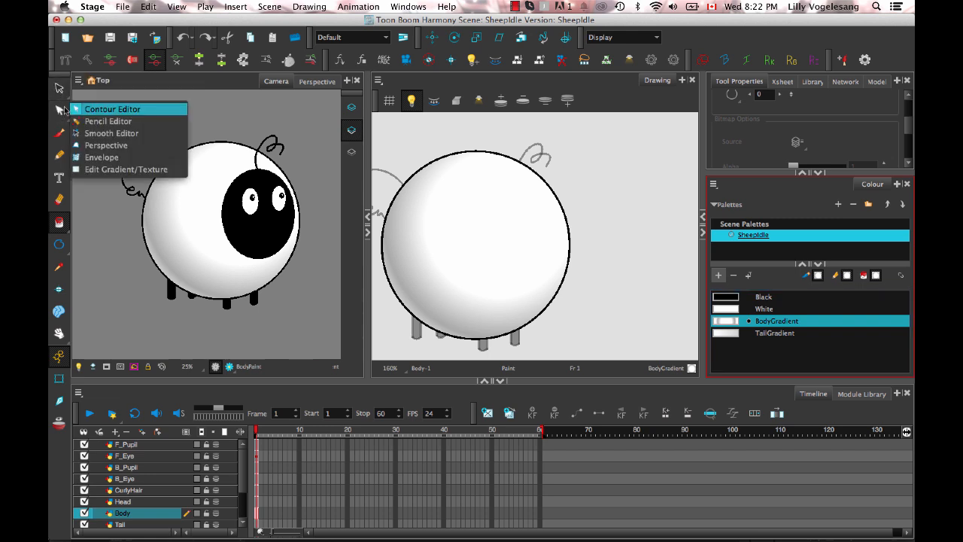
pyautogui.click(106, 170)
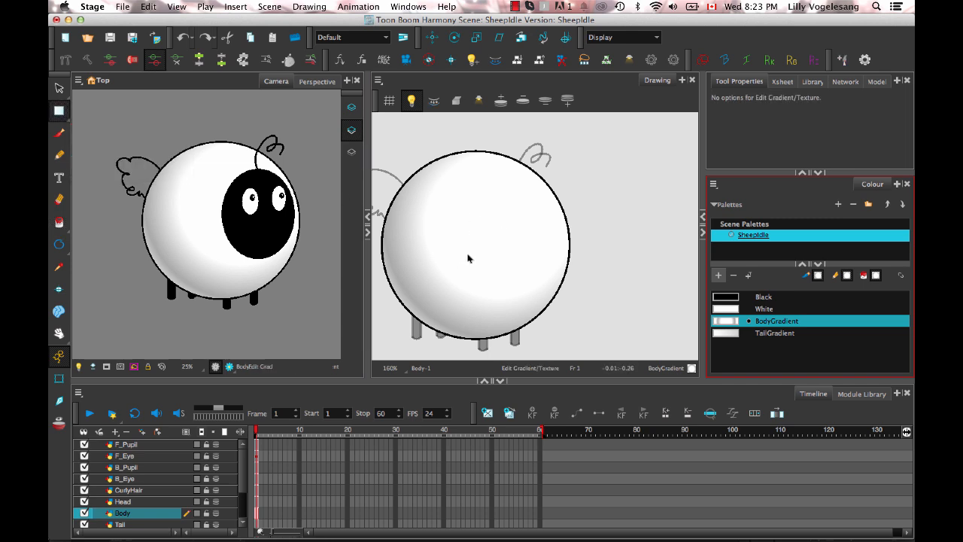
pyautogui.click(494, 254)
pyautogui.scroll(-3, 522, 273)
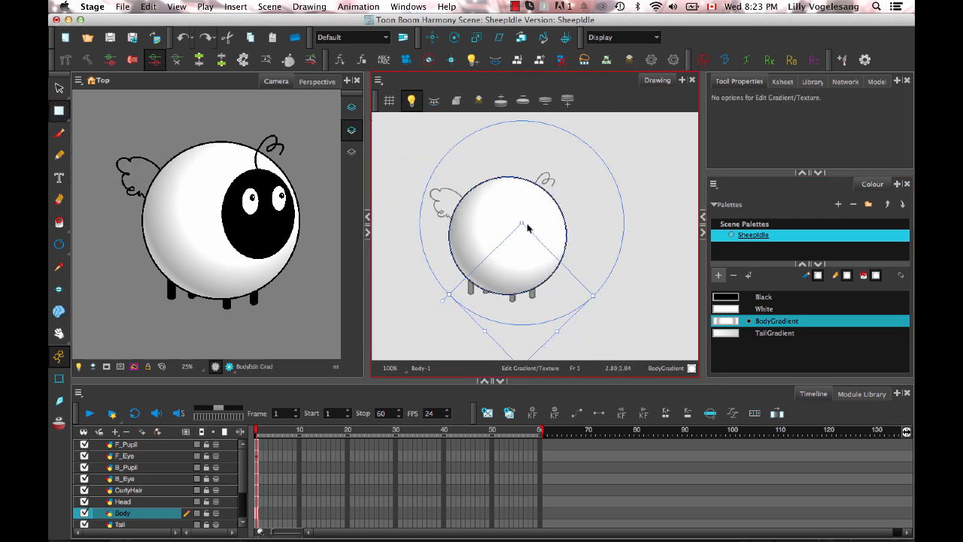
pyautogui.moveTo(449, 295); pyautogui.dragTo(449, 292)
pyautogui.moveTo(529, 226)
pyautogui.mouseDown()
pyautogui.moveTo(539, 238)
pyautogui.moveTo(459, 263)
pyautogui.moveTo(466, 280)
pyautogui.moveTo(546, 222)
pyautogui.mouseUp()
pyautogui.press('super+z')
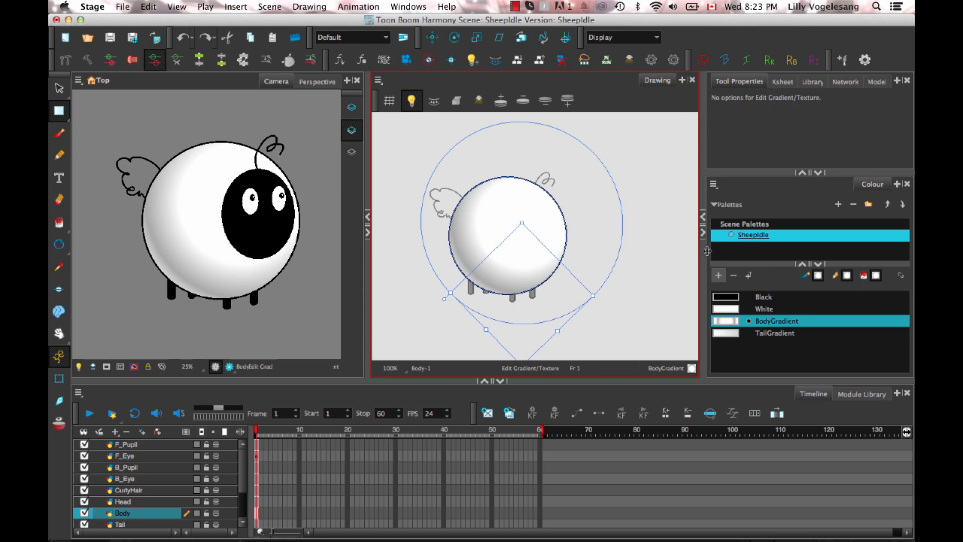
# Step: Select the body shape with the Select tool and look through its transform and selection options
pyautogui.press('space')
pyautogui.moveTo(478, 231)
pyautogui.mouseDown()
pyautogui.moveTo(504, 236)
pyautogui.moveTo(495, 235)
pyautogui.mouseUp()
pyautogui.press('2')
pyautogui.press('2')
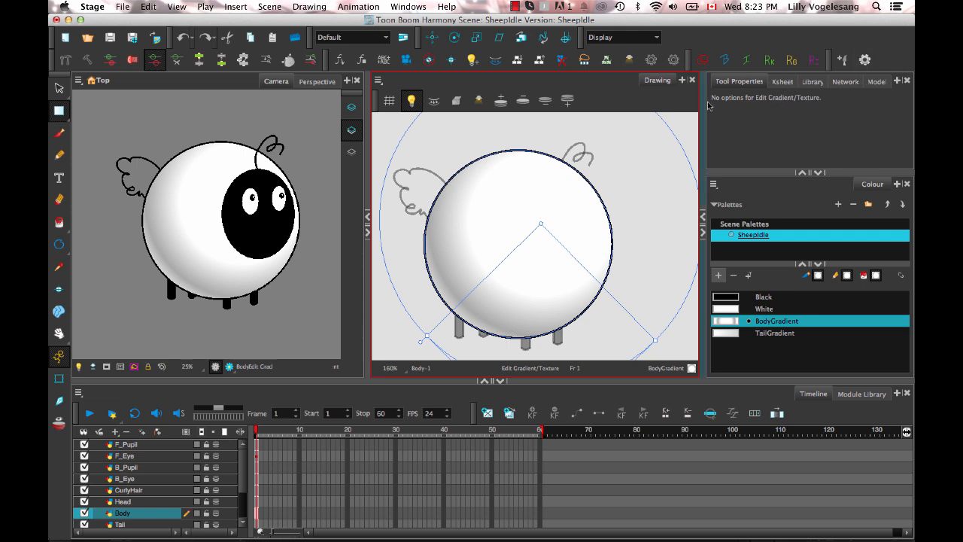
pyautogui.hotkey('alt', 's')
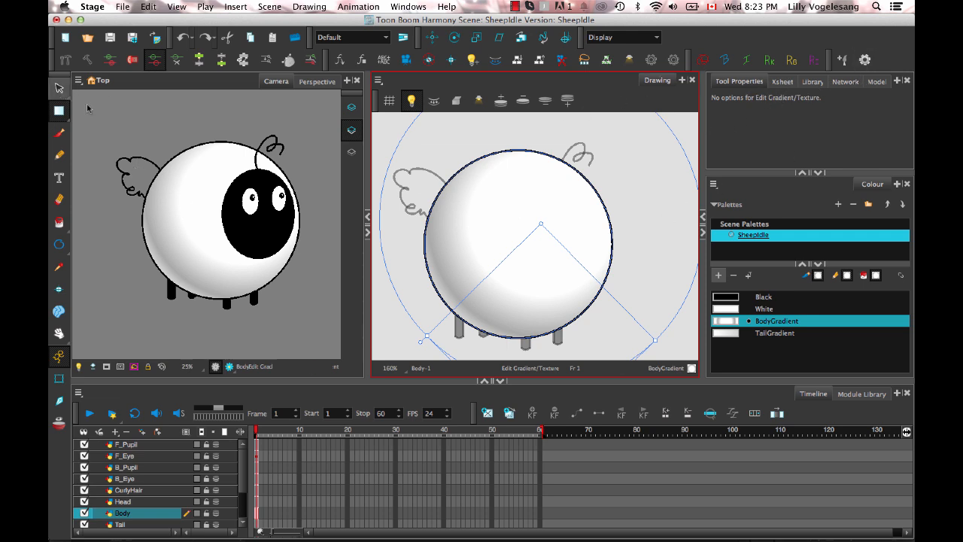
pyautogui.click(653, 164)
pyautogui.click(580, 209)
pyautogui.moveTo(910, 114); pyautogui.dragTo(900, 141)
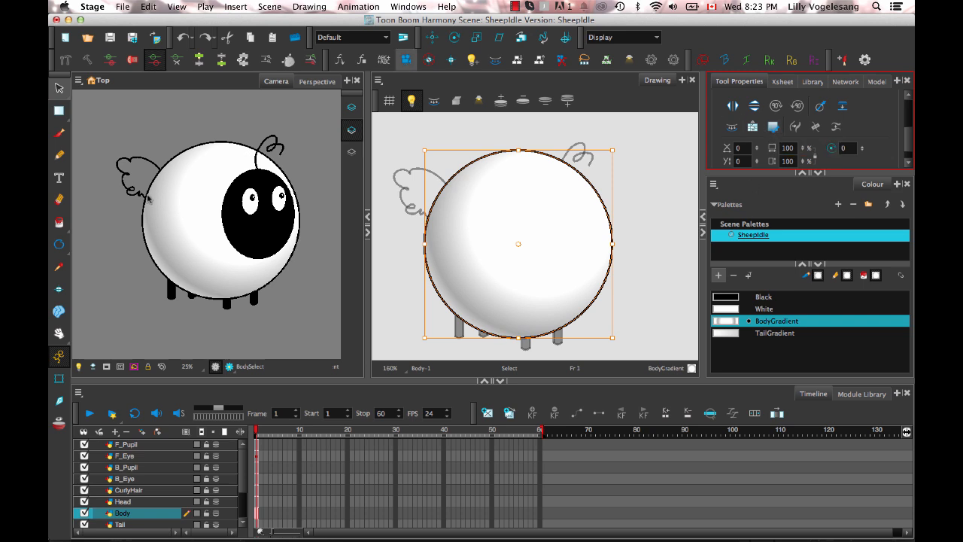
# Step: Paint the tail on the Tail layer, trying BodyGradient first and replacing it with TailGradient
pyautogui.click(144, 526)
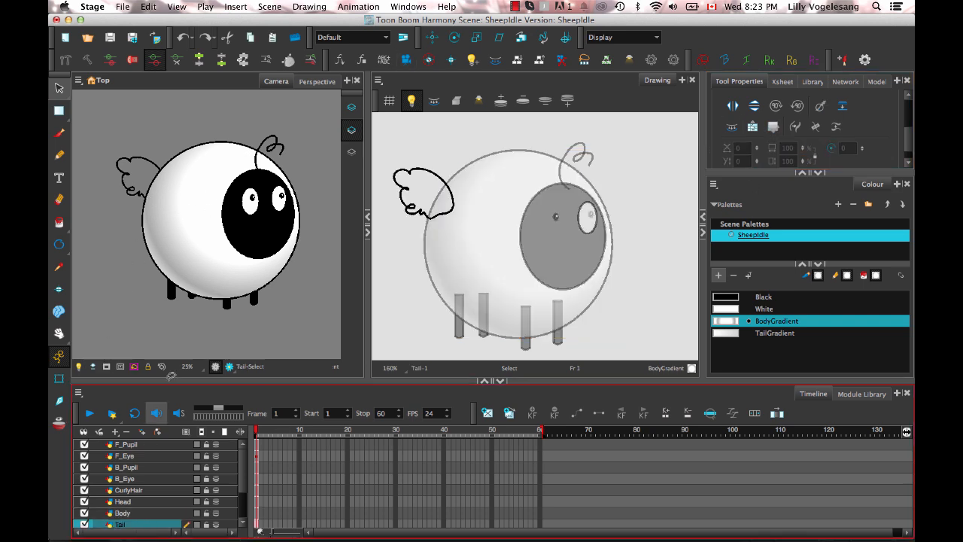
pyautogui.hotkey('alt', 'i')
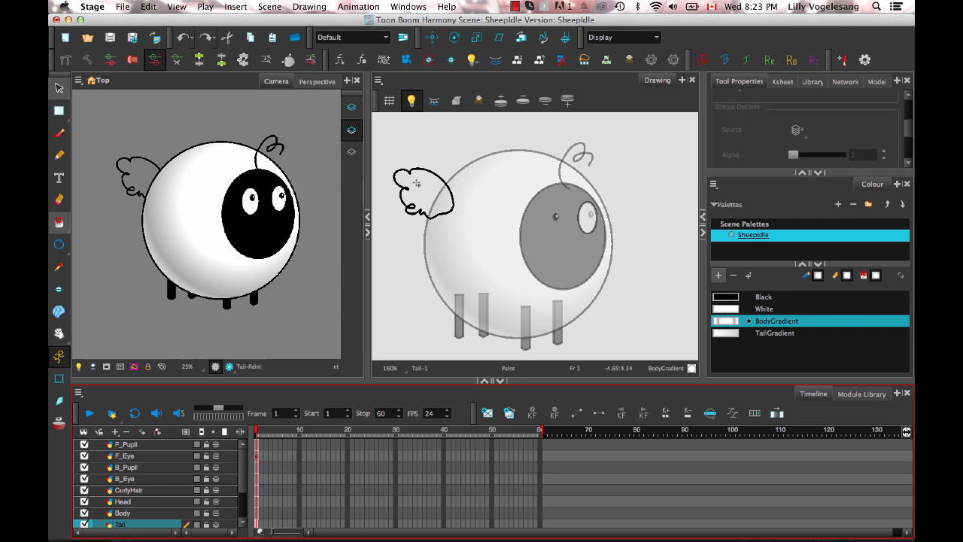
pyautogui.click(412, 200)
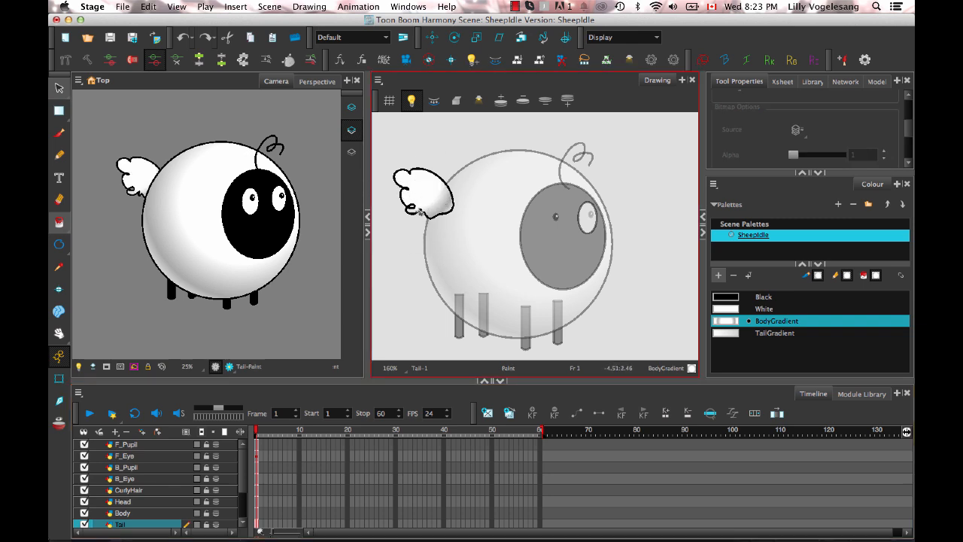
pyautogui.click(736, 338)
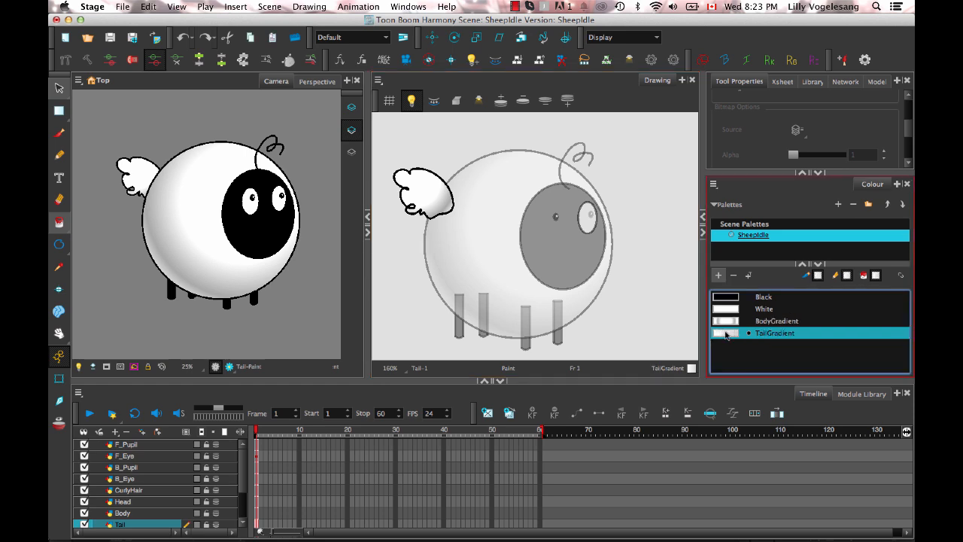
# Step: Angle and shorten the tail fill's gradient with Edit Gradient/Texture, then shift its centre slightly
pyautogui.scroll(1, 483, 191)
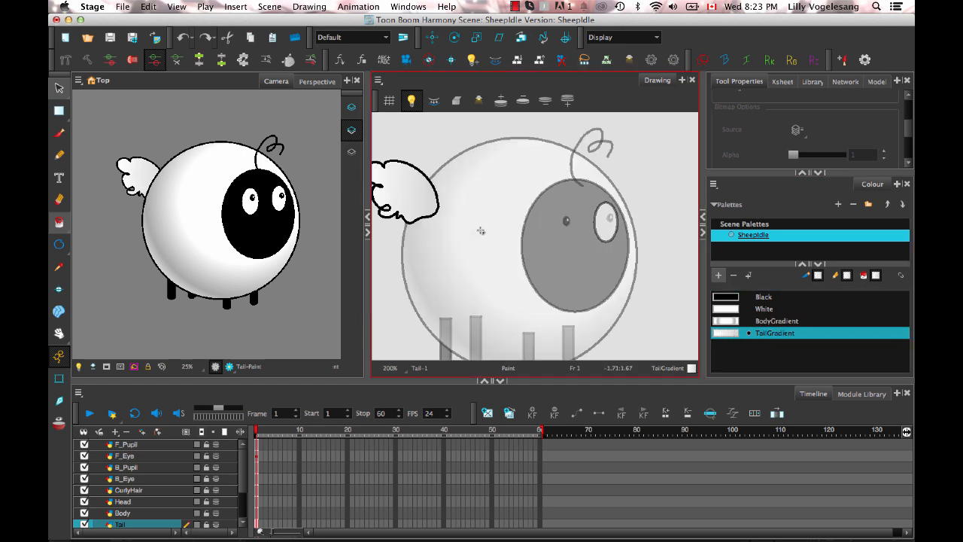
pyautogui.moveTo(441, 227); pyautogui.dragTo(520, 260)
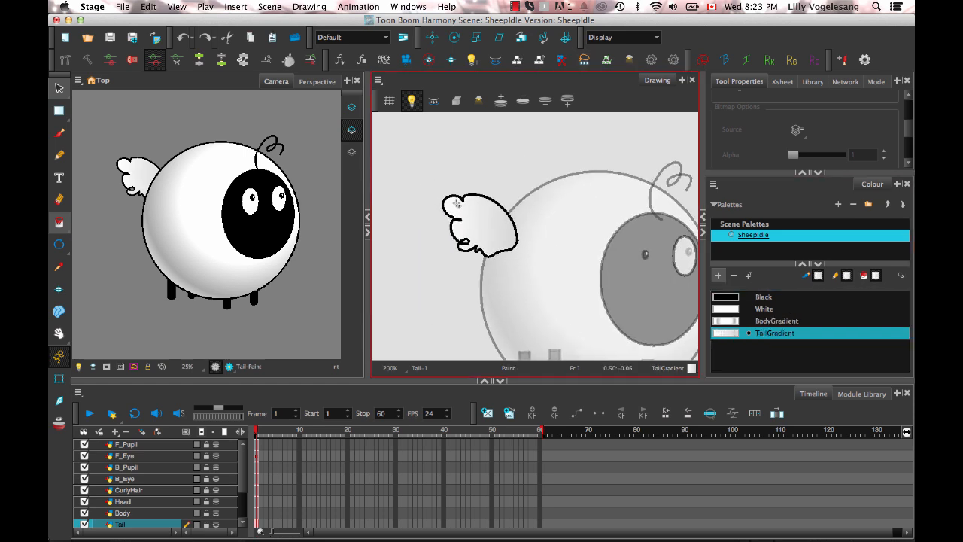
pyautogui.hotkey('shift', 'F3')
pyautogui.click(504, 228)
pyautogui.scroll(2, 506, 237)
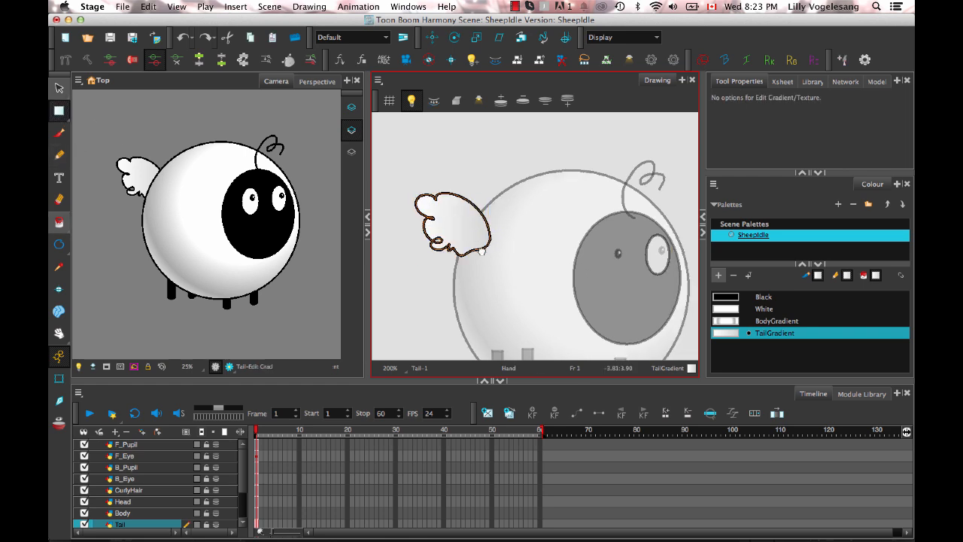
pyautogui.moveTo(477, 224)
pyautogui.mouseDown()
pyautogui.moveTo(455, 236)
pyautogui.moveTo(462, 253)
pyautogui.mouseUp()
pyautogui.moveTo(431, 209); pyautogui.dragTo(476, 209)
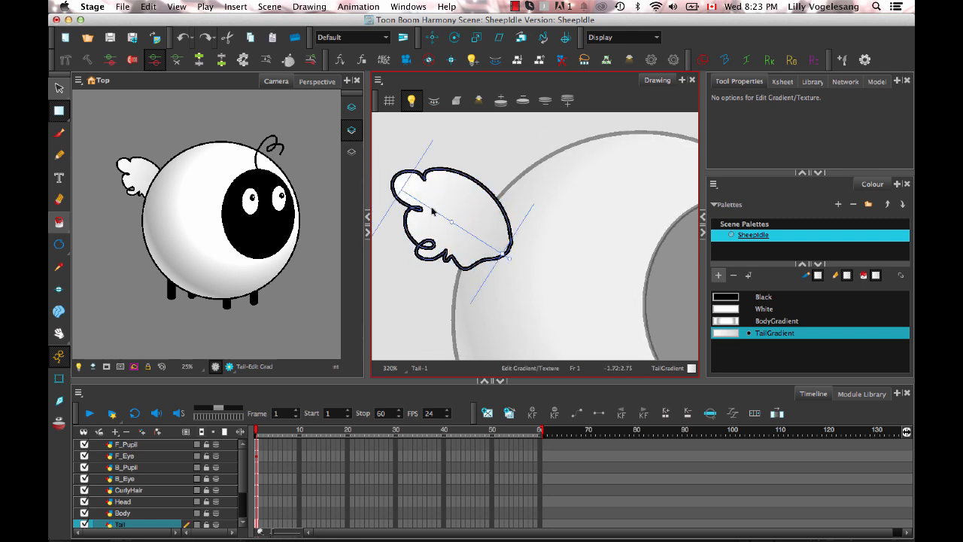
pyautogui.moveTo(504, 257)
pyautogui.mouseDown()
pyautogui.moveTo(442, 217)
pyautogui.moveTo(461, 231)
pyautogui.mouseUp()
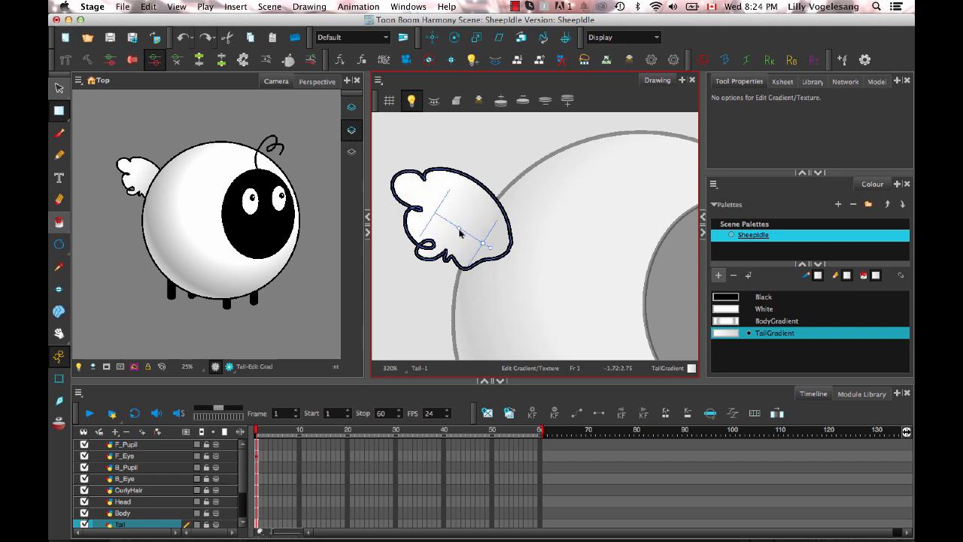
pyautogui.moveTo(463, 231); pyautogui.dragTo(456, 216)
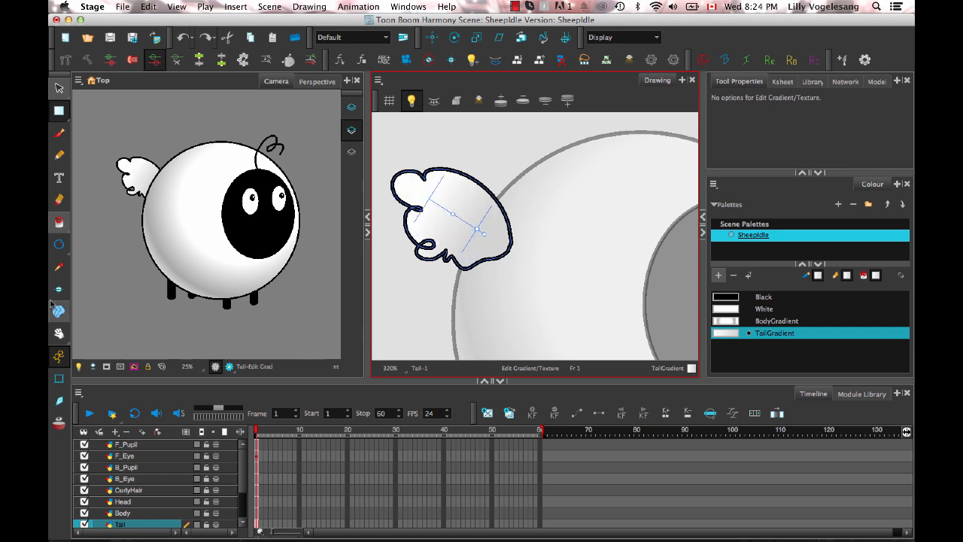
# Step: Examine the tail's gradient shading closely against the body in the Camera and Drawing views
pyautogui.click(59, 378)
pyautogui.click(124, 243)
pyautogui.moveTo(462, 263)
pyautogui.mouseDown()
pyautogui.moveTo(482, 246)
pyautogui.moveTo(448, 233)
pyautogui.mouseUp()
pyautogui.press('1')
pyautogui.press('1')
pyautogui.press('1')
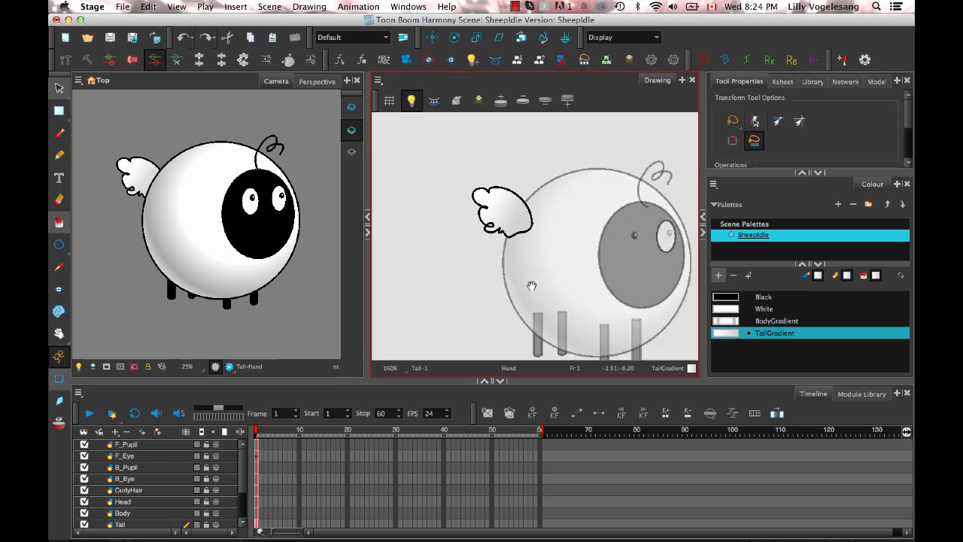
pyautogui.moveTo(531, 283); pyautogui.dragTo(467, 280)
pyautogui.moveTo(256, 295); pyautogui.dragTo(240, 262)
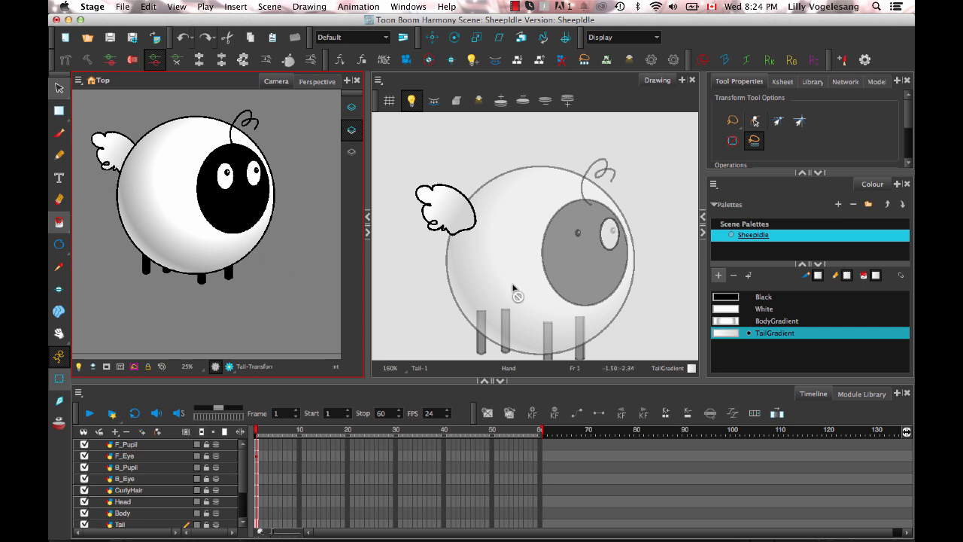
pyautogui.click(383, 197)
pyautogui.press('2')
pyautogui.press('2')
pyautogui.press('2')
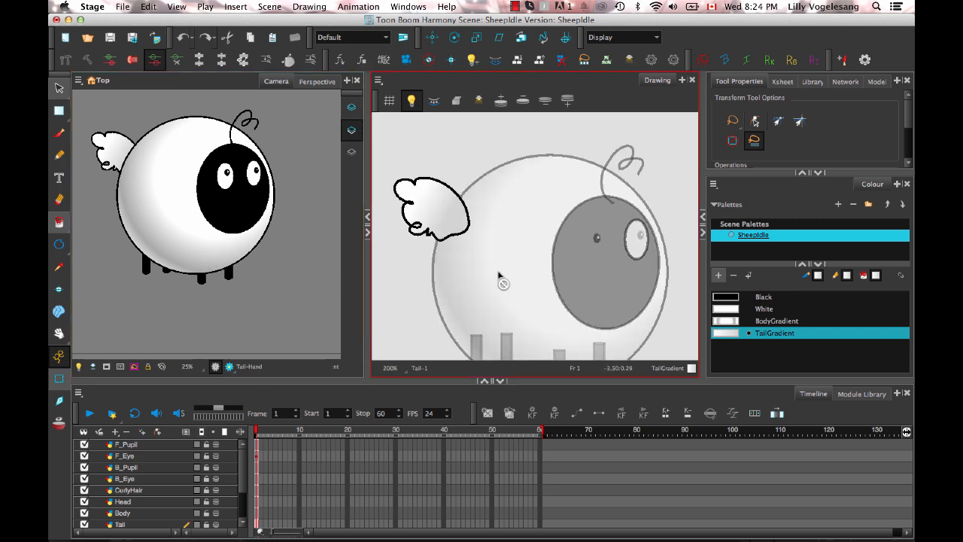
pyautogui.press('space')
pyautogui.moveTo(440, 250); pyautogui.dragTo(554, 276)
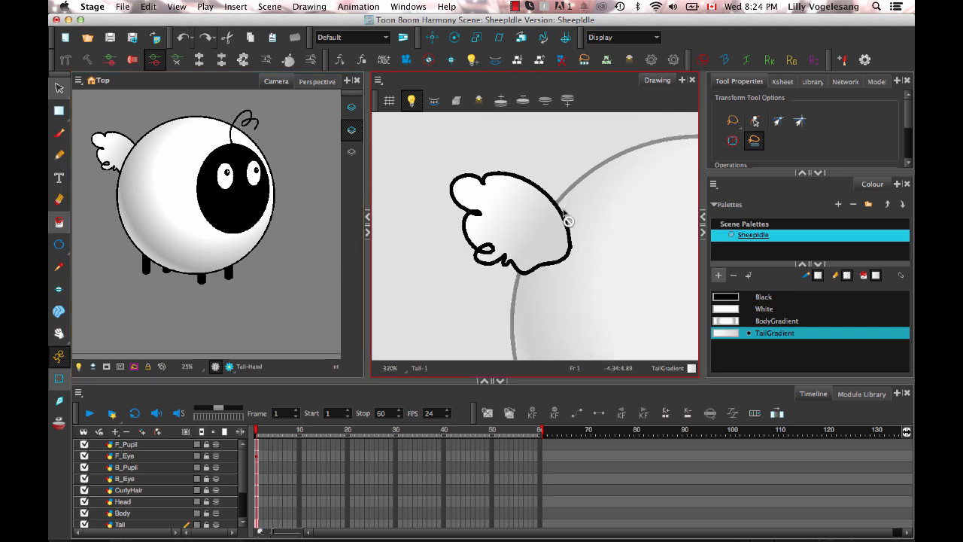
pyautogui.press('2')
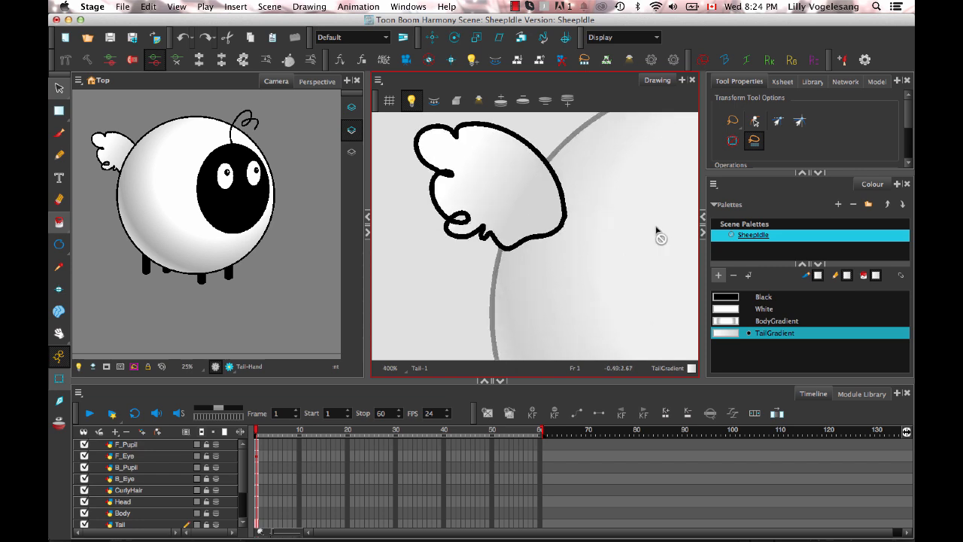
# Step: Undo the last two adjustments to the tail's gradient
pyautogui.click(63, 226)
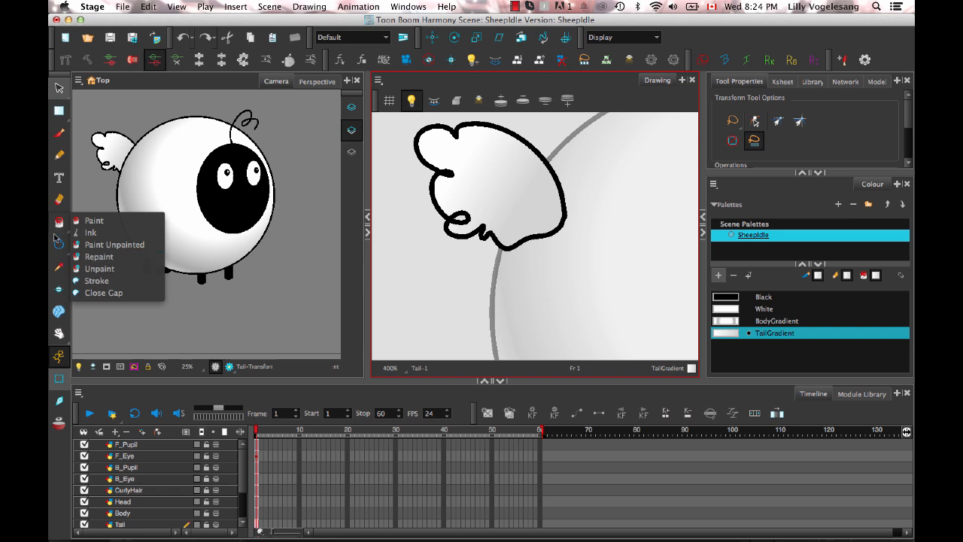
pyautogui.press('super+z')
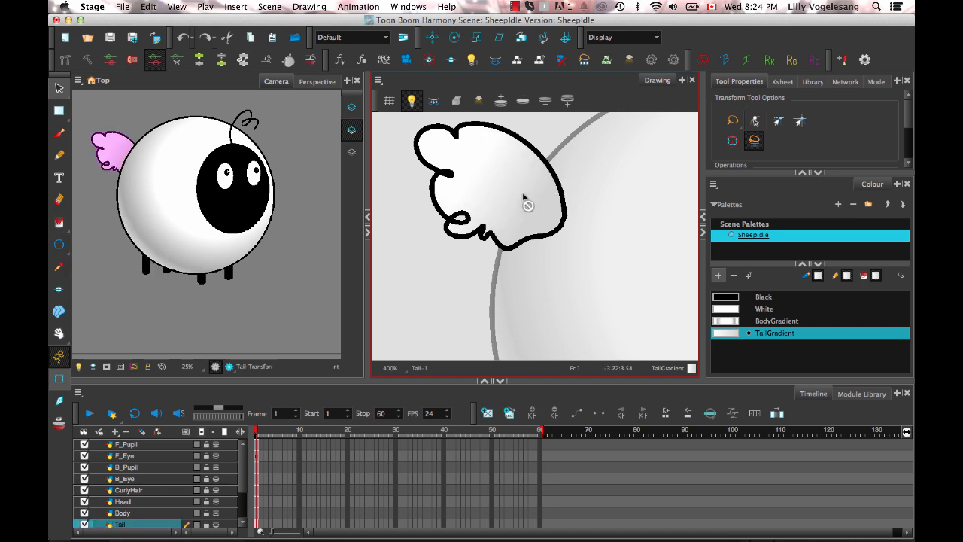
pyautogui.press('super+z')
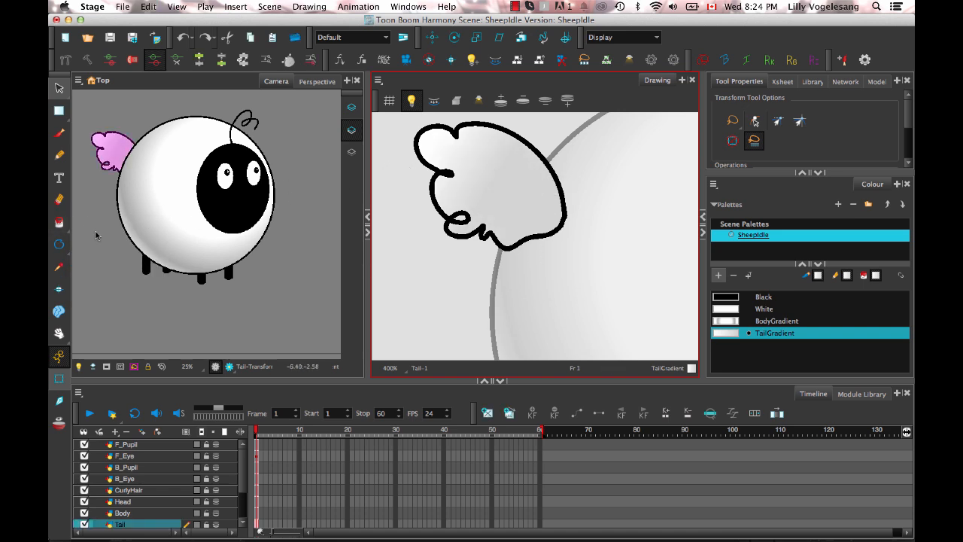
# Step: Draw a trial line over the tail with the Stroke tool and turn on Show Strokes
pyautogui.click(60, 225)
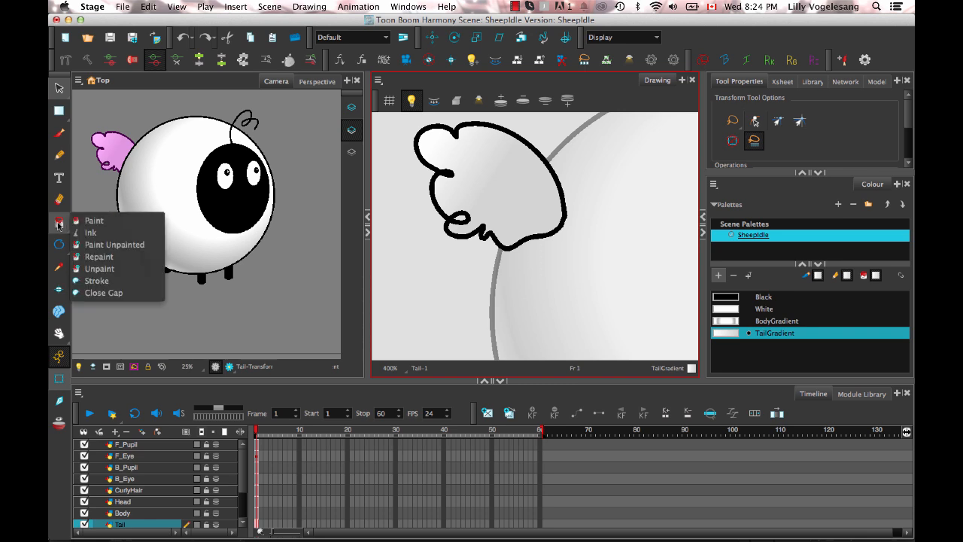
pyautogui.click(102, 283)
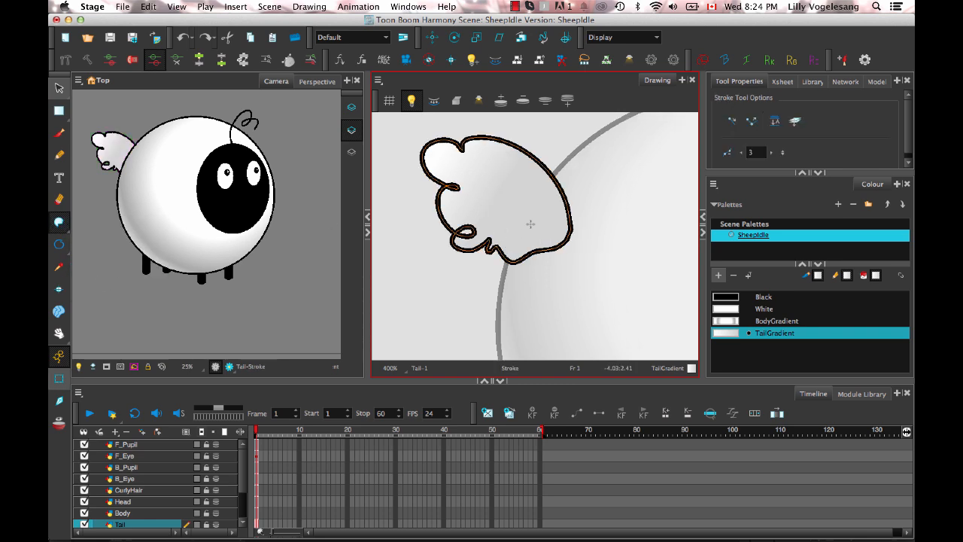
pyautogui.moveTo(431, 214); pyautogui.dragTo(468, 253)
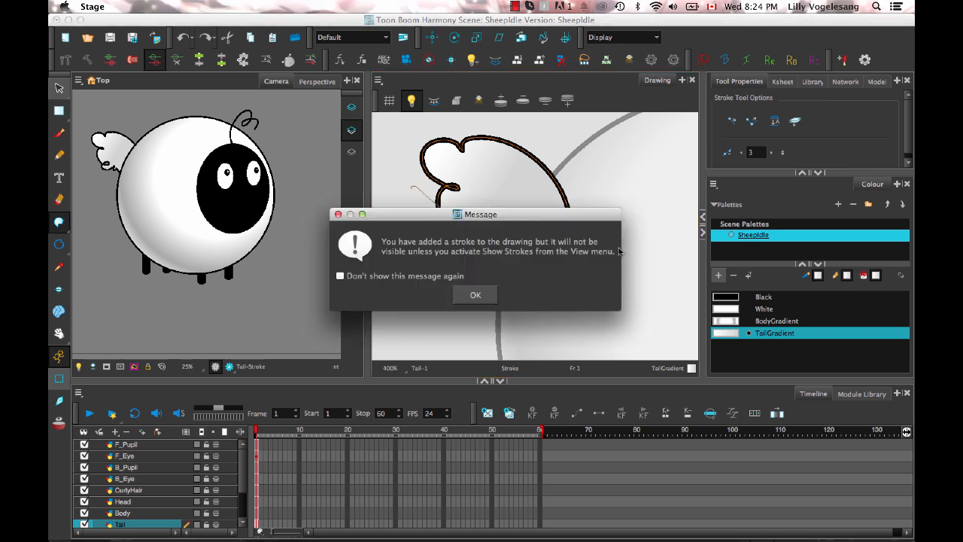
pyautogui.click(470, 297)
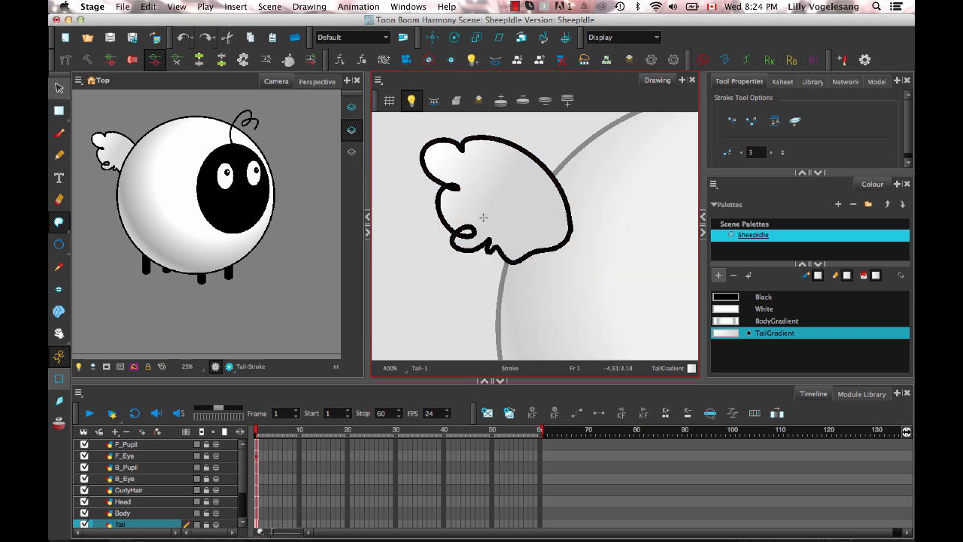
pyautogui.click(177, 6)
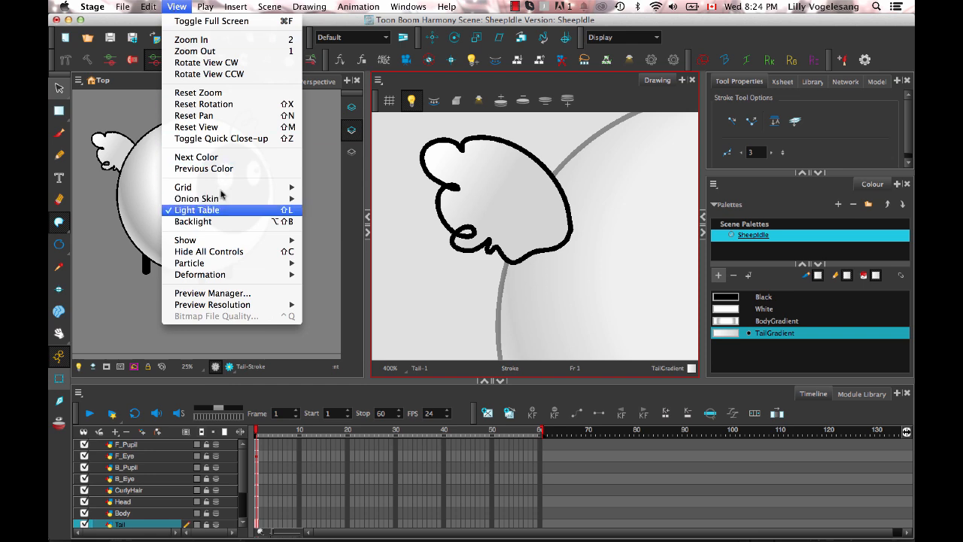
pyautogui.moveTo(213, 243)
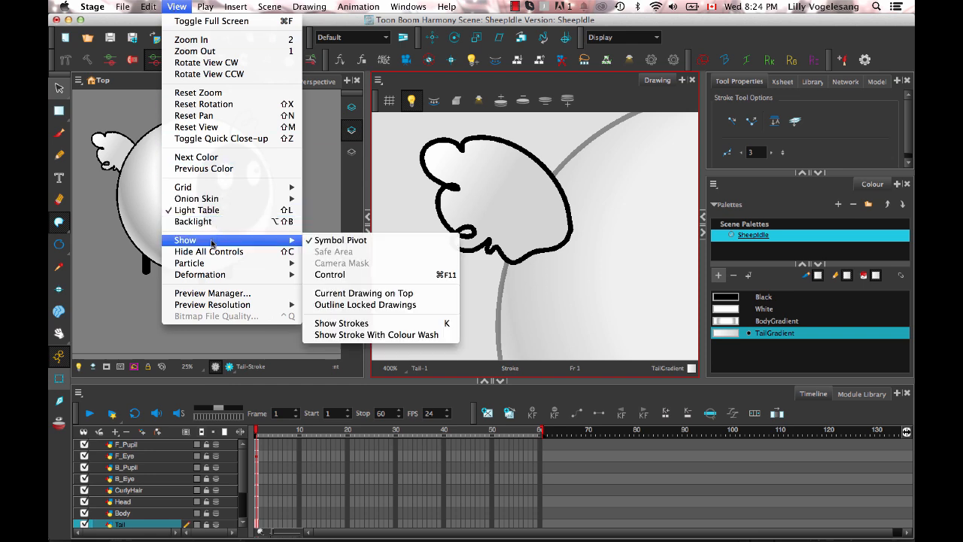
pyautogui.click(378, 325)
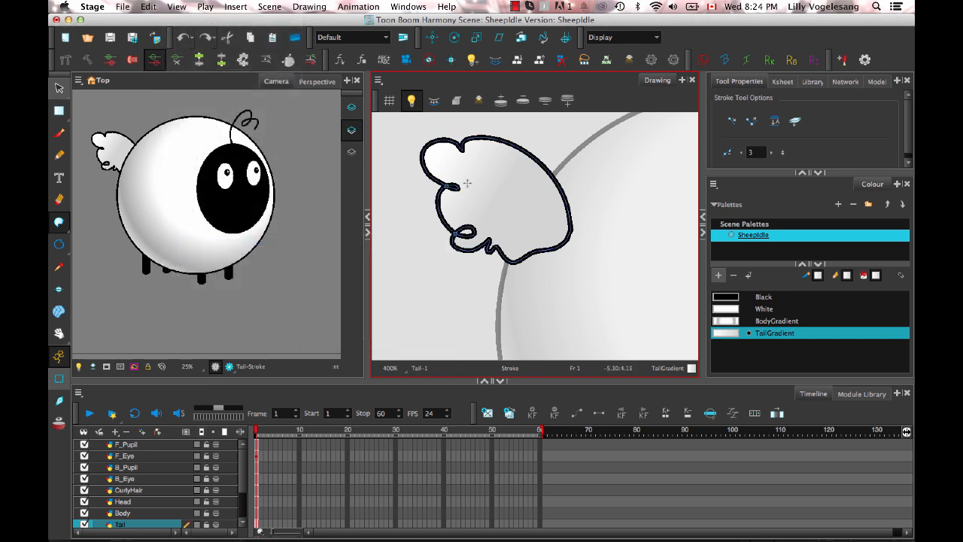
# Step: Draw two crossing invisible strokes over the tail's lower part to divide its fill, undoing and redrawing unsatisfactory ones
pyautogui.moveTo(408, 176)
pyautogui.mouseDown()
pyautogui.moveTo(554, 281)
pyautogui.moveTo(565, 301)
pyautogui.mouseUp()
pyautogui.press('super+z')
pyautogui.moveTo(426, 184); pyautogui.dragTo(549, 277)
pyautogui.moveTo(462, 231)
pyautogui.mouseDown()
pyautogui.moveTo(561, 216)
pyautogui.moveTo(608, 179)
pyautogui.mouseUp()
pyautogui.press('super+z')
pyautogui.moveTo(411, 256); pyautogui.dragTo(590, 184)
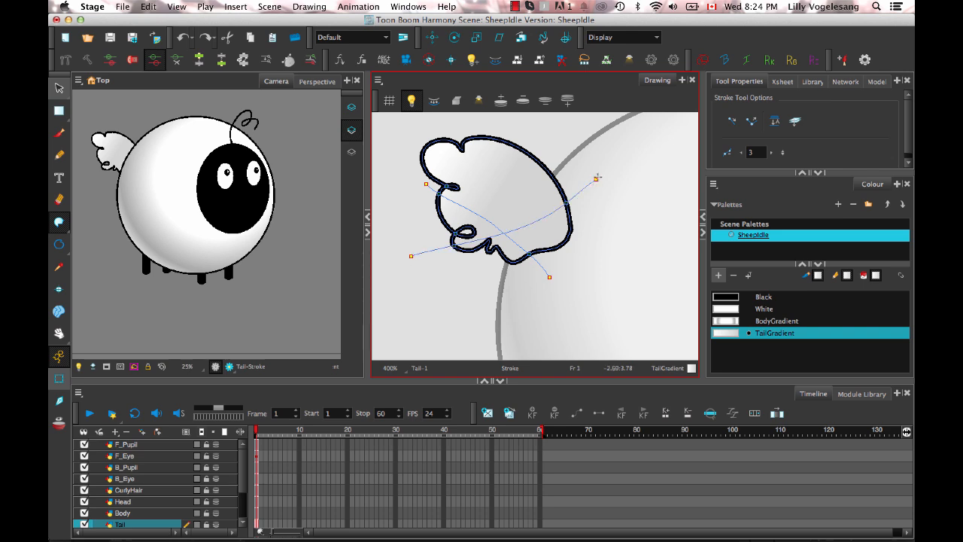
pyautogui.moveTo(568, 214)
pyautogui.mouseDown()
pyautogui.moveTo(535, 203)
pyautogui.moveTo(594, 222)
pyautogui.mouseUp()
pyautogui.press('2')
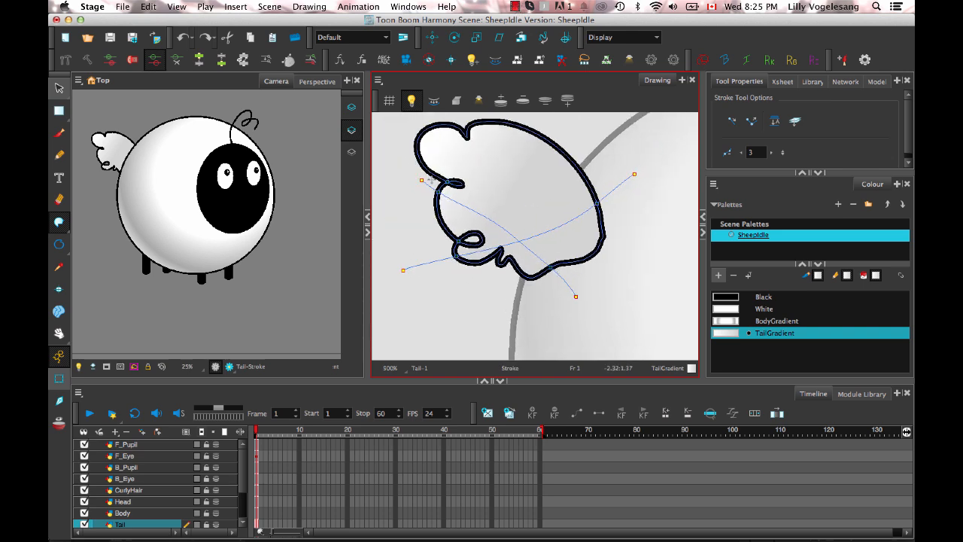
# Step: Add a new swatch to the SheepIdle palette and darken both stops of its linear gradient to grey, the end stop to value 76
pyautogui.click(719, 275)
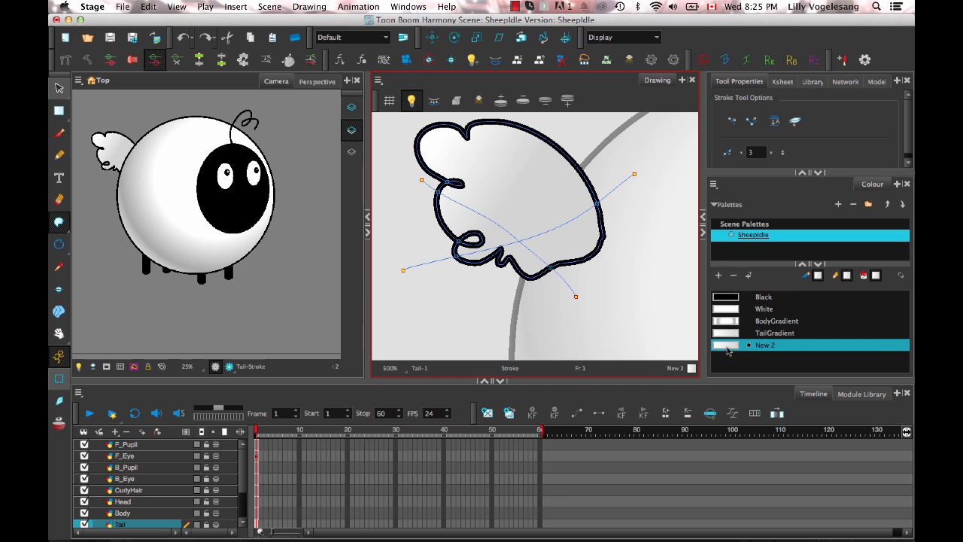
pyautogui.doubleClick(726, 345)
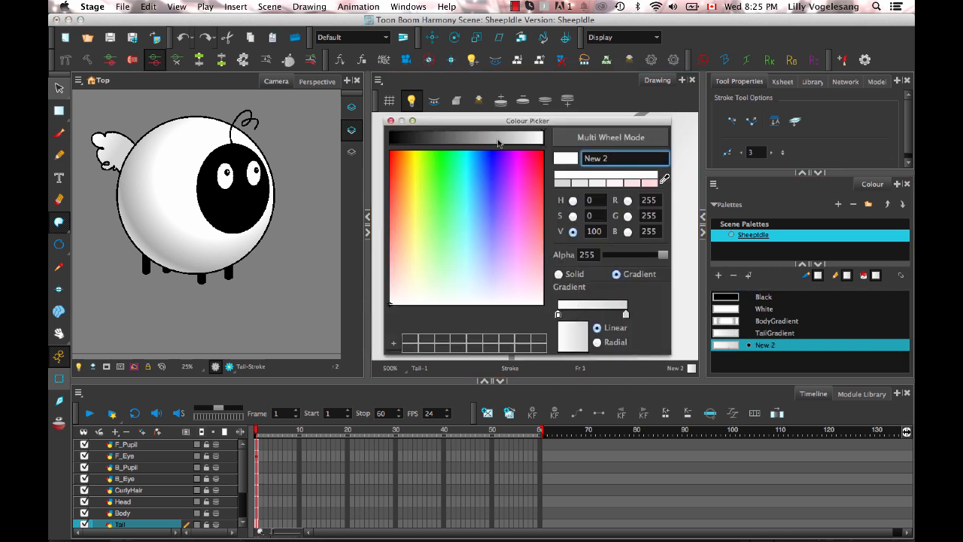
pyautogui.moveTo(503, 146)
pyautogui.mouseDown()
pyautogui.moveTo(482, 143)
pyautogui.moveTo(506, 142)
pyautogui.mouseUp()
pyautogui.click(625, 315)
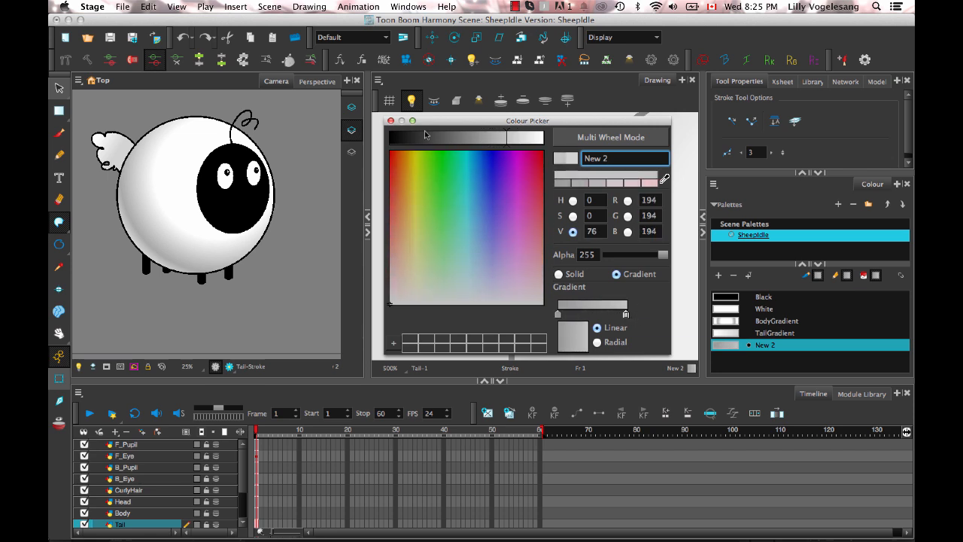
pyautogui.click(390, 122)
# Step: Select the tail's existing gradient fill with the Select tool and delete it, making TailGradient the current colour
pyautogui.click(59, 222)
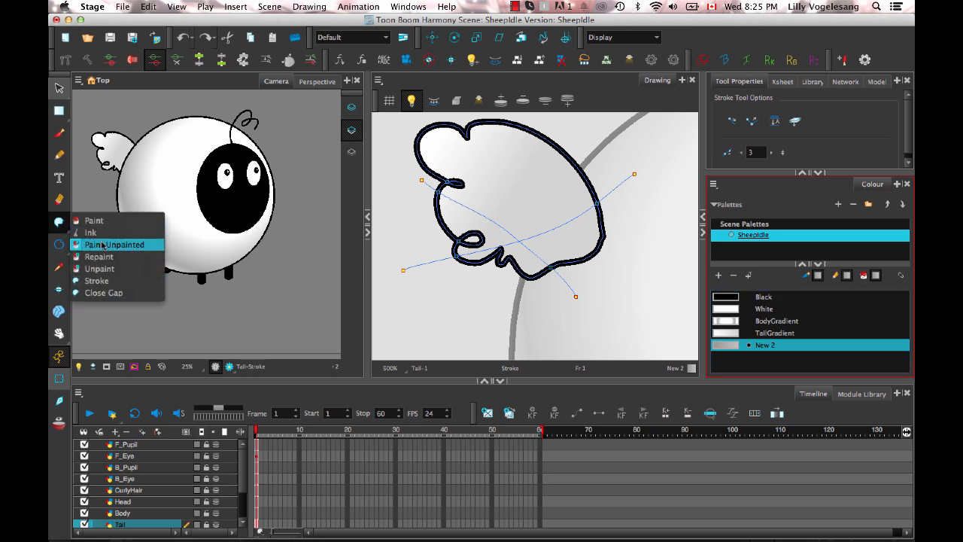
pyautogui.click(102, 243)
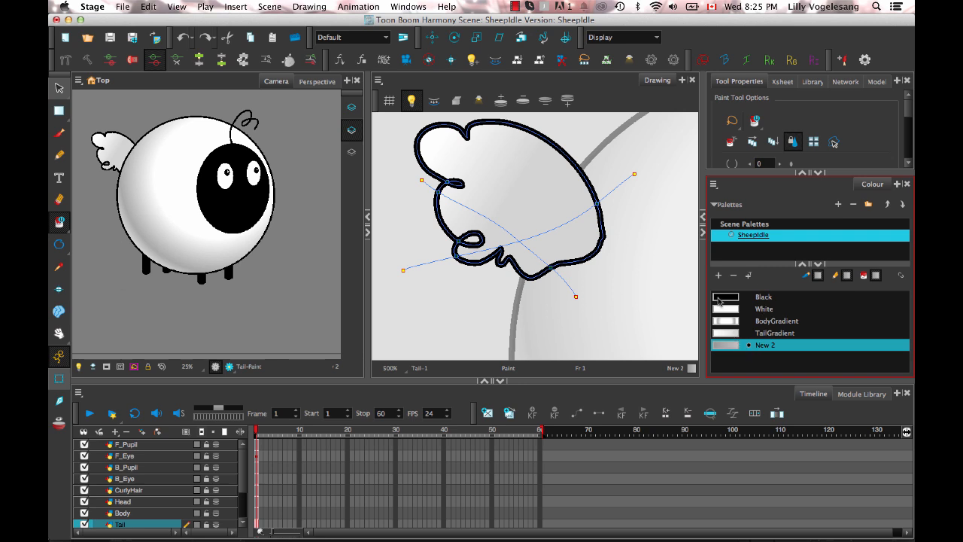
pyautogui.click(726, 332)
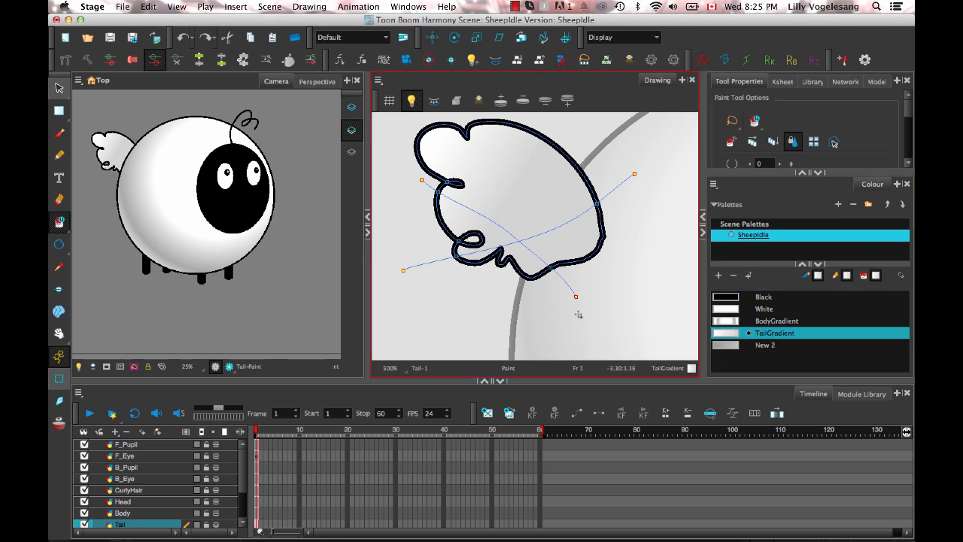
pyautogui.moveTo(109, 147); pyautogui.dragTo(207, 207)
pyautogui.press('2')
pyautogui.press('2')
pyautogui.press('2')
pyautogui.click(60, 89)
pyautogui.click(234, 192)
pyautogui.press('Delete')
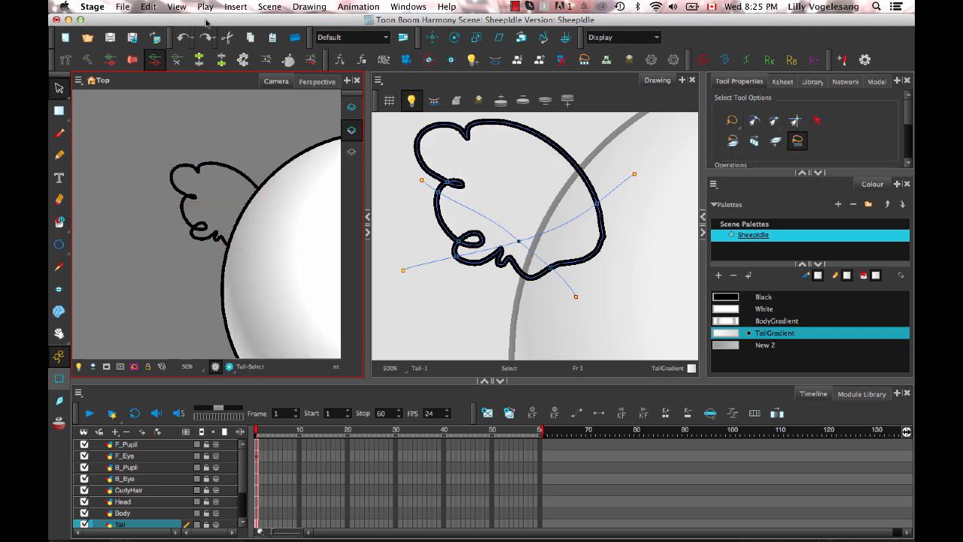
# Step: Paint the tail's upper zone with TailGradient and the zones below the dividing strokes with the darker New 2 gradient
pyautogui.click(59, 222)
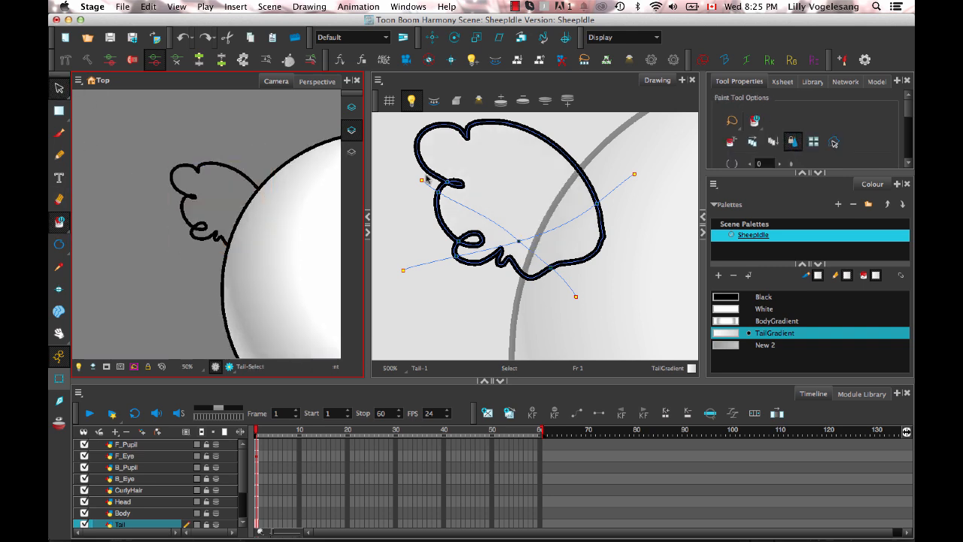
pyautogui.click(510, 195)
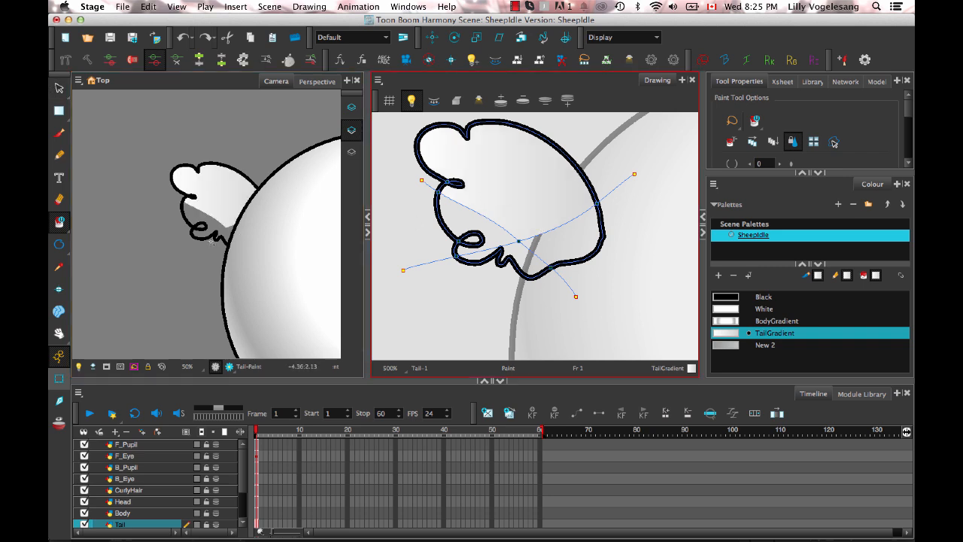
pyautogui.click(730, 347)
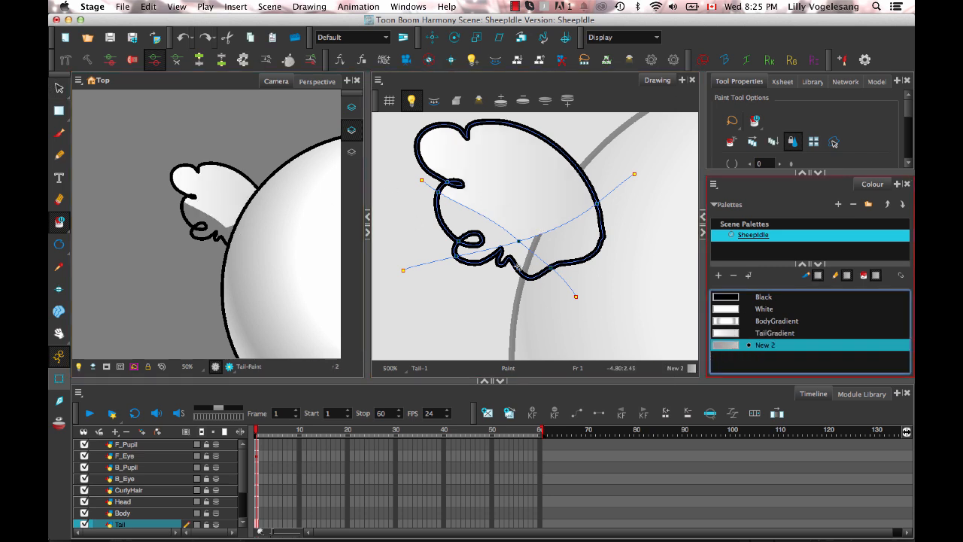
pyautogui.click(493, 216)
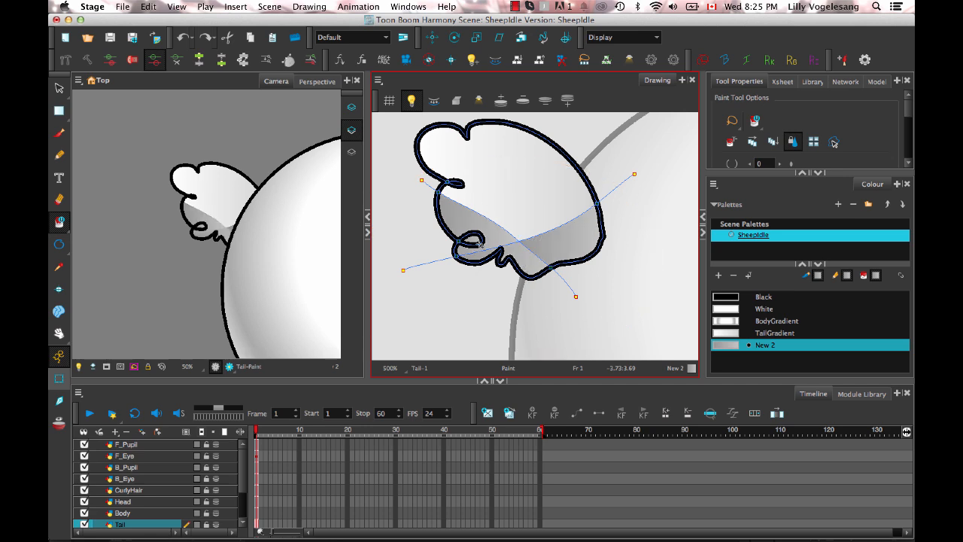
pyautogui.scroll(1, 597, 299)
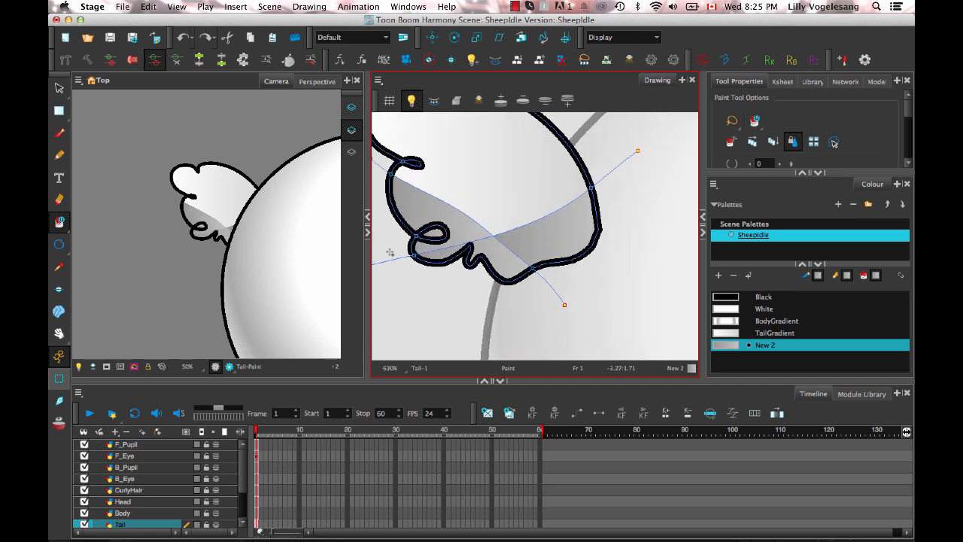
pyautogui.press('k')
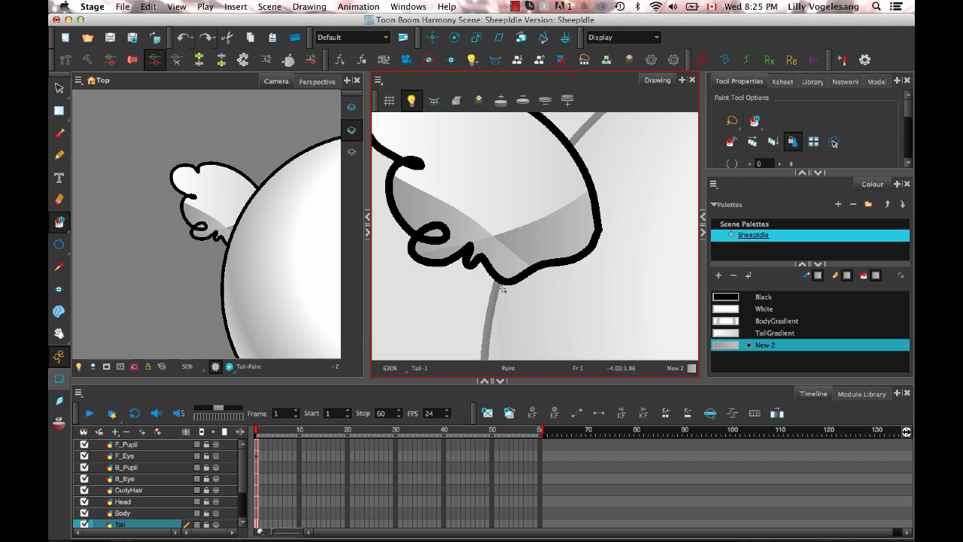
pyautogui.press('k')
pyautogui.hotkey('alt', 's')
pyautogui.click(442, 217)
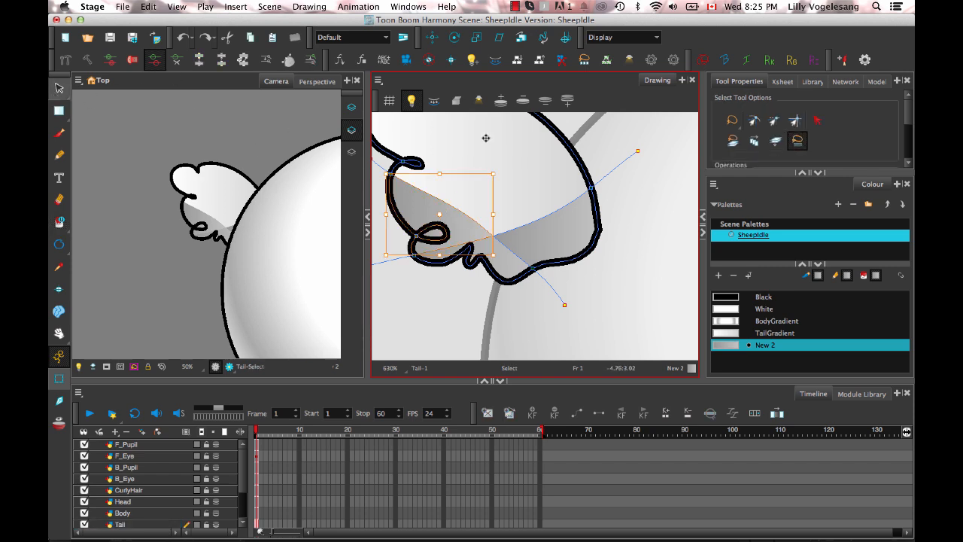
pyautogui.moveTo(910, 111); pyautogui.dragTo(910, 140)
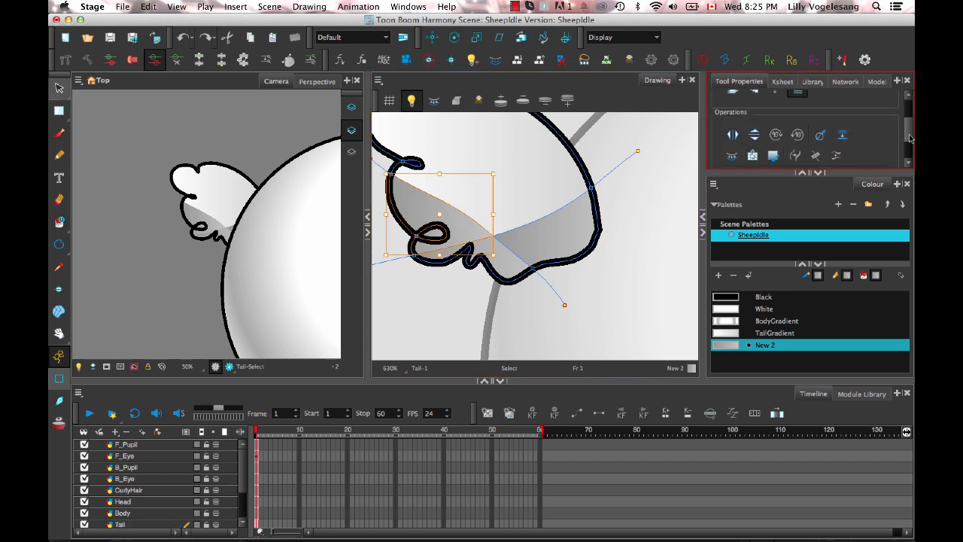
# Step: Repaint the tail's lower shaded zones with New 2, using the Paint tool with the stored colour gradient option enabled, and hide the strokes
pyautogui.click(65, 220)
pyautogui.click(104, 221)
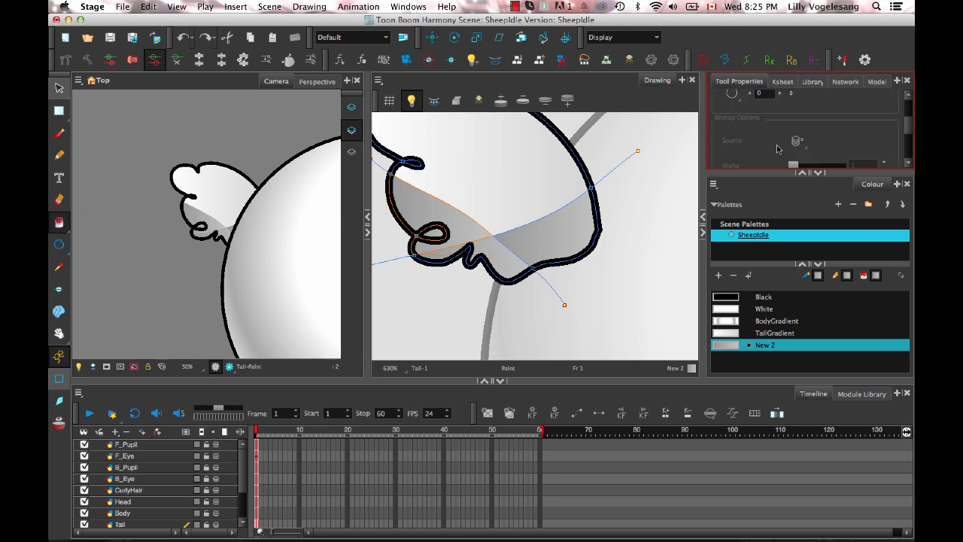
pyautogui.moveTo(908, 128); pyautogui.dragTo(908, 110)
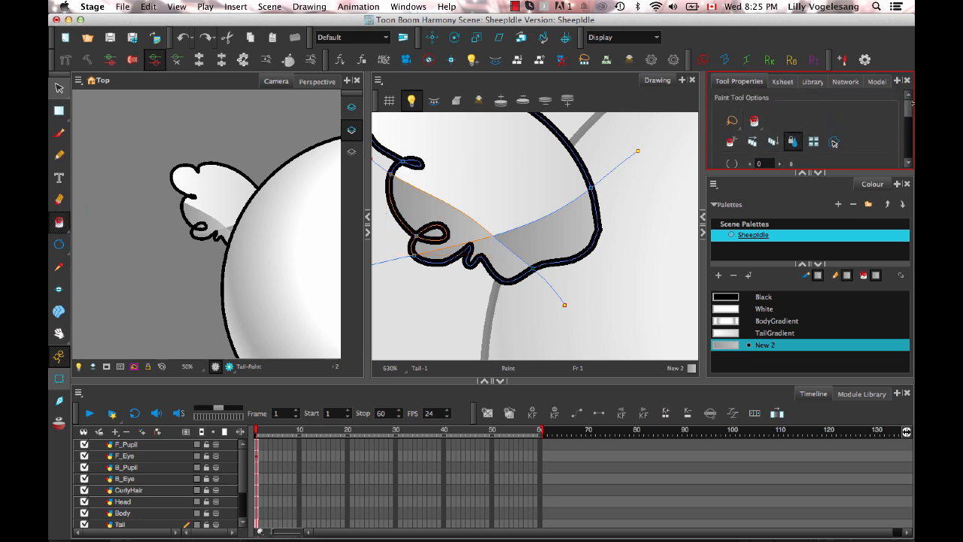
pyautogui.click(812, 143)
pyautogui.click(495, 250)
pyautogui.click(542, 240)
pyautogui.press('k')
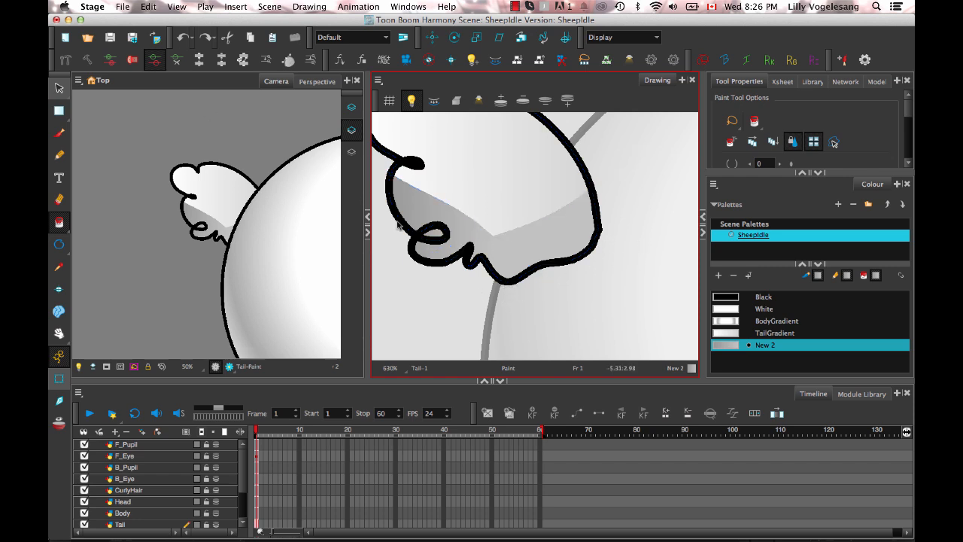
# Step: Reshape the boundary between the tail's light and shaded zones by moving its middle and outer points with the Contour Editor
pyautogui.moveTo(65, 112); pyautogui.dragTo(92, 110)
pyautogui.click(522, 229)
pyautogui.moveTo(493, 230)
pyautogui.mouseDown()
pyautogui.moveTo(518, 204)
pyautogui.moveTo(504, 225)
pyautogui.moveTo(515, 219)
pyautogui.moveTo(448, 221)
pyautogui.moveTo(464, 219)
pyautogui.mouseUp()
pyautogui.scroll(3, 604, 229)
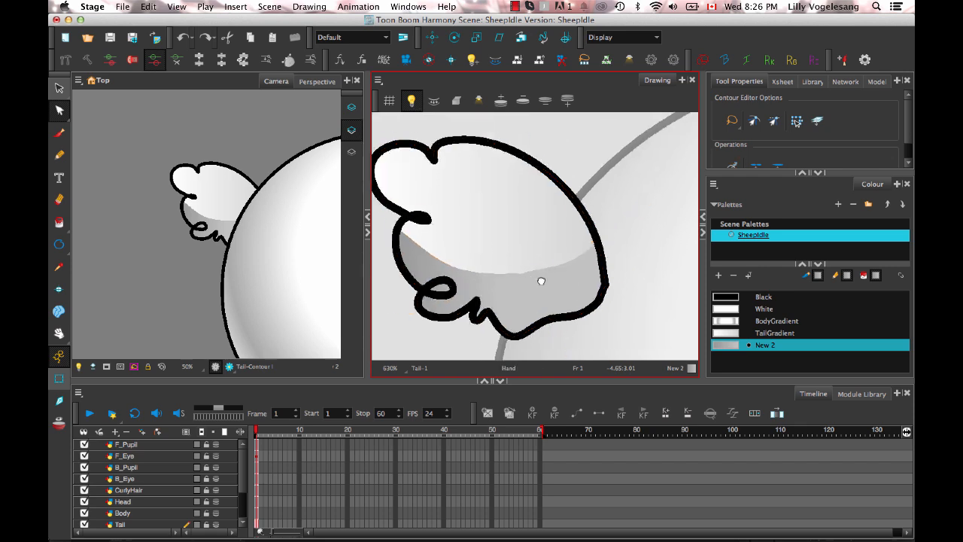
pyautogui.moveTo(583, 235); pyautogui.dragTo(568, 220)
pyautogui.moveTo(520, 263); pyautogui.dragTo(490, 256)
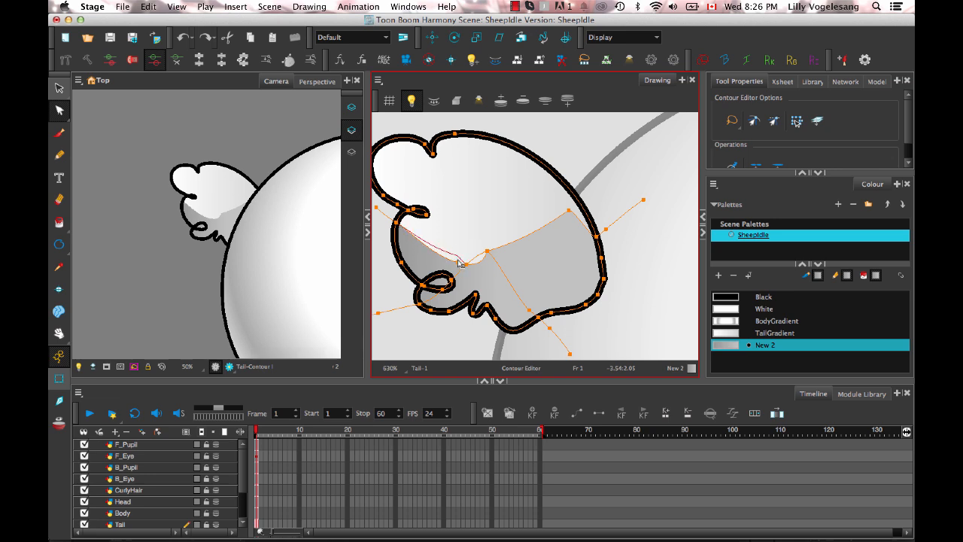
# Step: Smooth the shading boundary by deleting its surplus middle point, and move its outer end point up past the tail's outline
pyautogui.moveTo(441, 249); pyautogui.dragTo(440, 248)
pyautogui.moveTo(471, 250); pyautogui.dragTo(471, 239)
pyautogui.press('Delete')
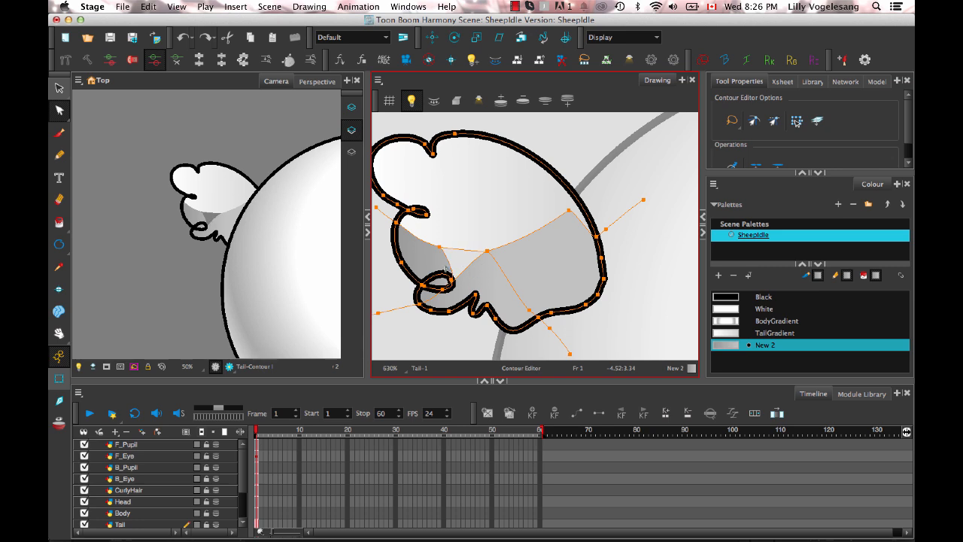
pyautogui.click(544, 229)
pyautogui.click(566, 213)
pyautogui.moveTo(571, 210); pyautogui.dragTo(586, 182)
pyautogui.click(645, 181)
# Step: Delete every darker fill piece in the tail's lower part and repaint the emptied zones with New 2 using Paint Unpainted
pyautogui.hotkey('alt', 's')
pyautogui.click(540, 271)
pyautogui.press('Delete')
pyautogui.click(516, 277)
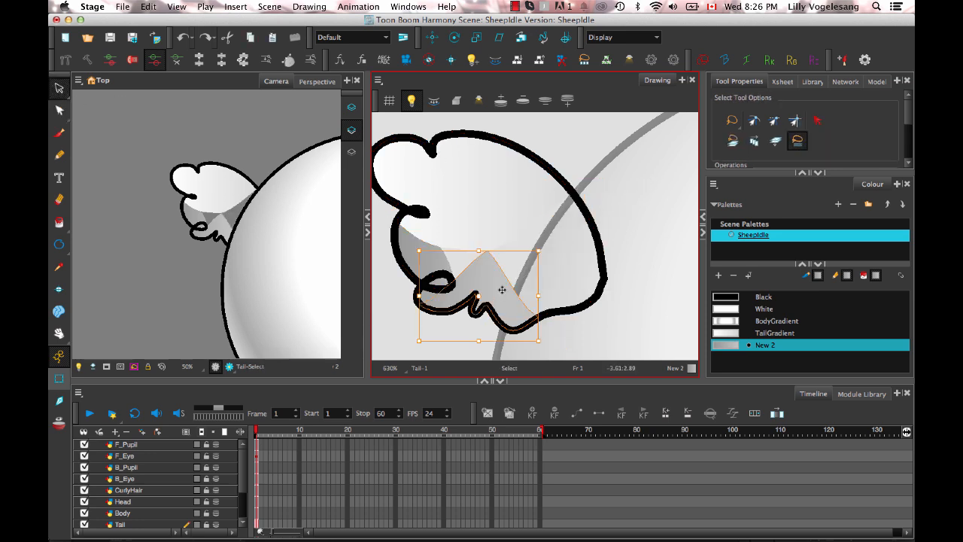
pyautogui.press('Delete')
pyautogui.click(451, 256)
pyautogui.press('Delete')
pyautogui.click(439, 280)
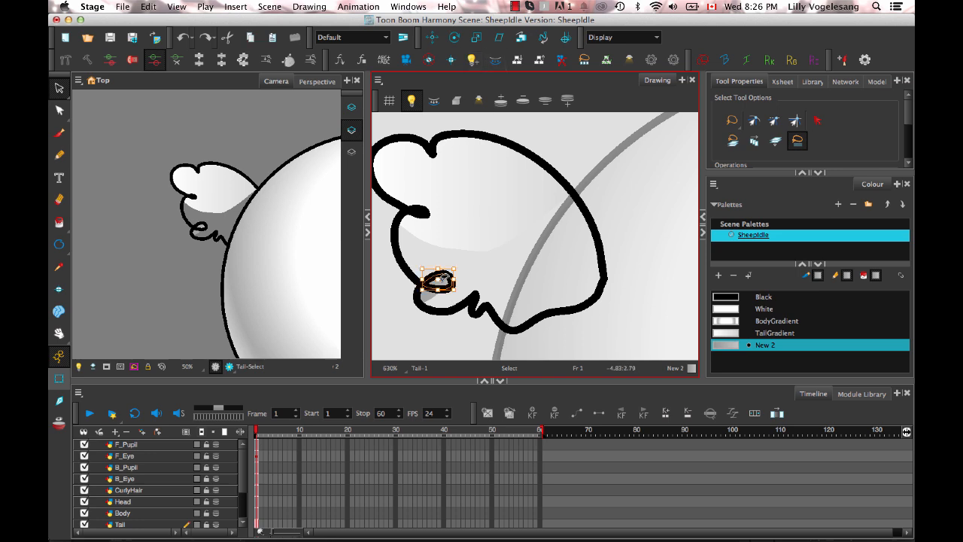
pyautogui.press('Delete')
pyautogui.click(426, 297)
pyautogui.press('Delete')
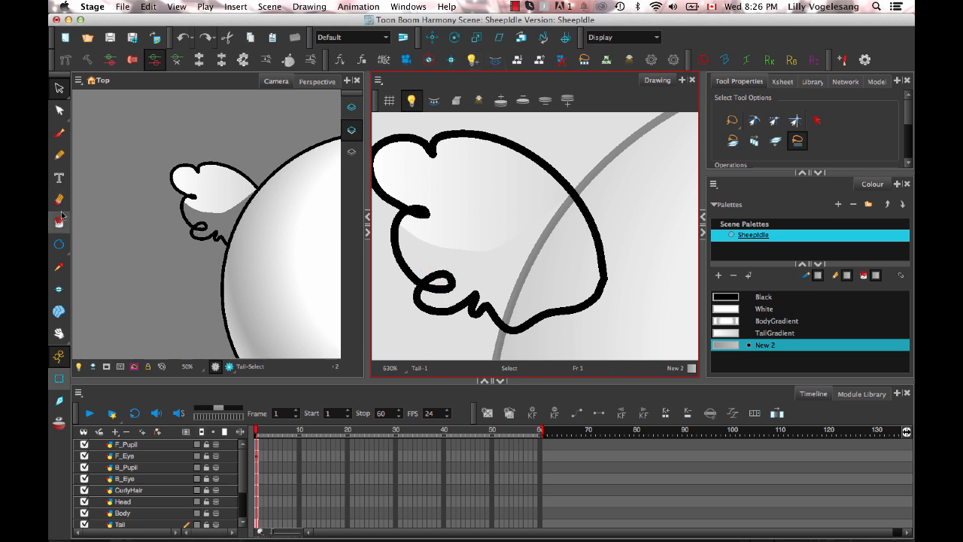
pyautogui.moveTo(59, 221)
pyautogui.mouseDown()
pyautogui.moveTo(101, 247)
pyautogui.moveTo(110, 268)
pyautogui.moveTo(120, 249)
pyautogui.mouseUp()
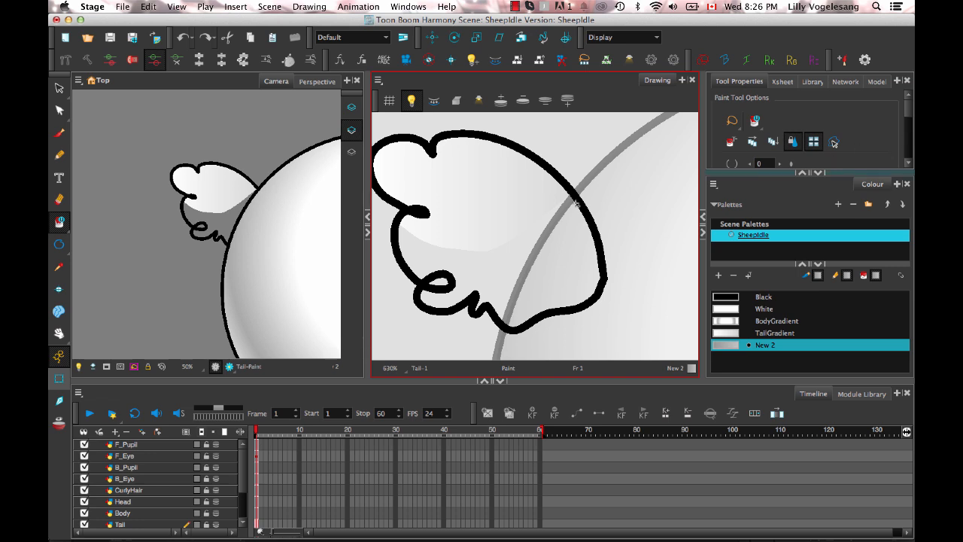
pyautogui.click(430, 255)
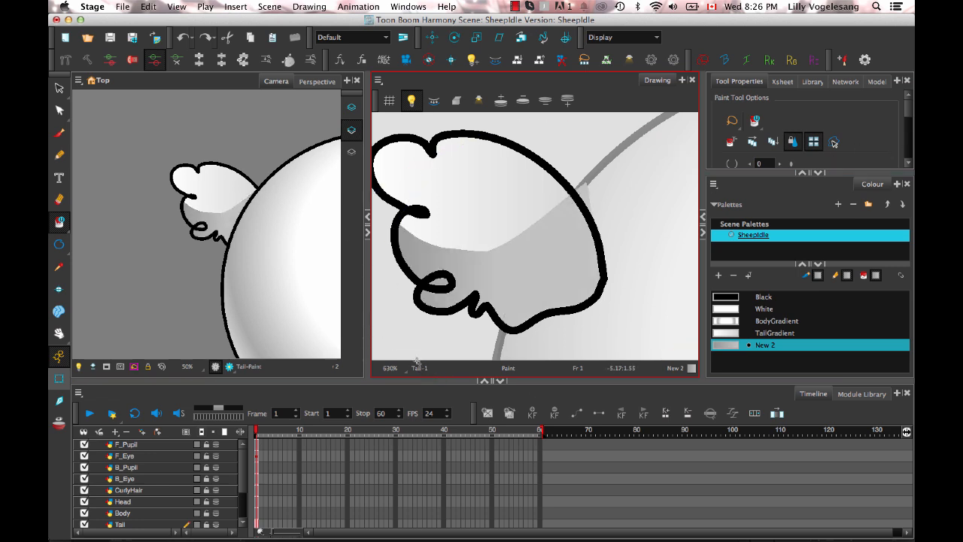
# Step: Flatten the tail's artwork and delete the sliver of shading that spills past the outline where the tail meets the body
pyautogui.moveTo(644, 239); pyautogui.dragTo(589, 251)
pyautogui.press('2')
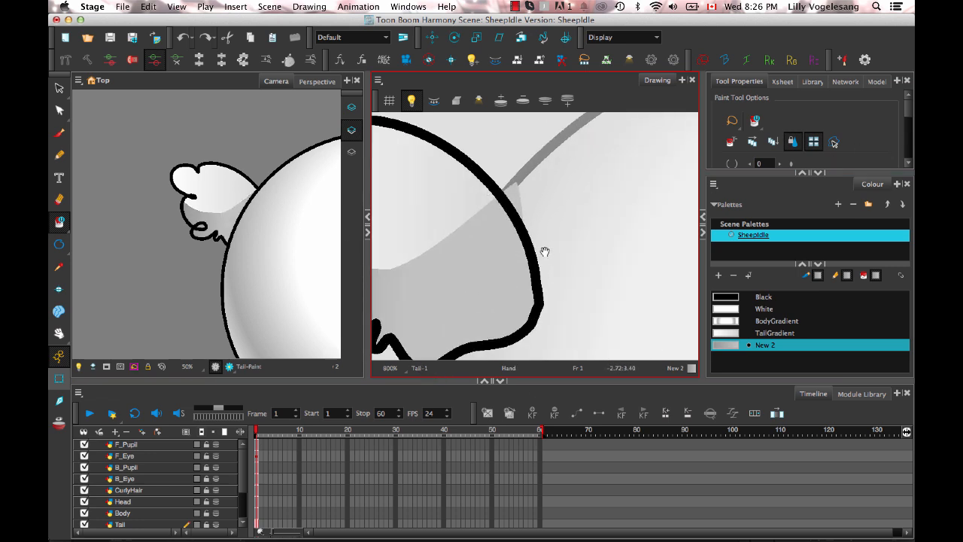
pyautogui.moveTo(529, 222); pyautogui.dragTo(557, 246)
pyautogui.click(60, 110)
pyautogui.click(546, 225)
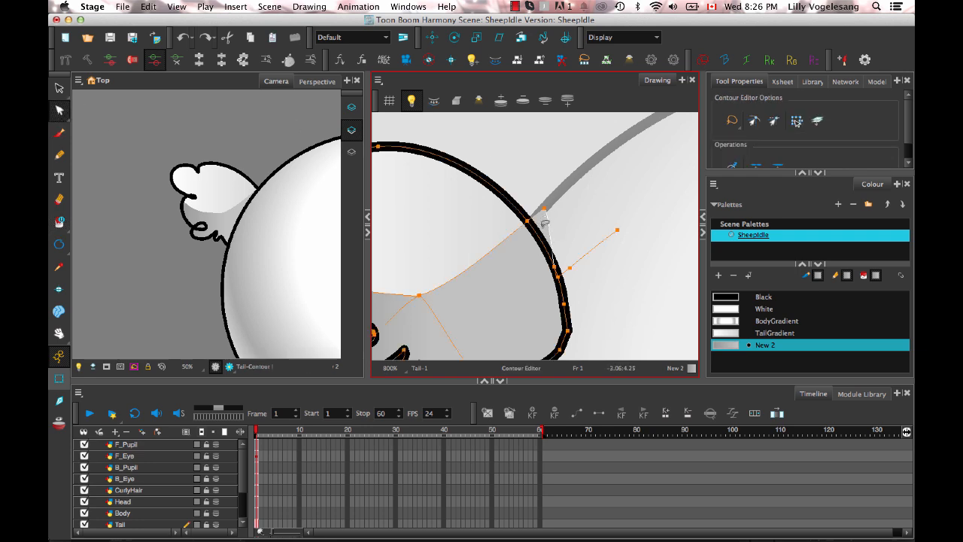
pyautogui.click(59, 88)
pyautogui.moveTo(656, 200)
pyautogui.mouseDown()
pyautogui.moveTo(462, 271)
pyautogui.moveTo(506, 301)
pyautogui.mouseUp()
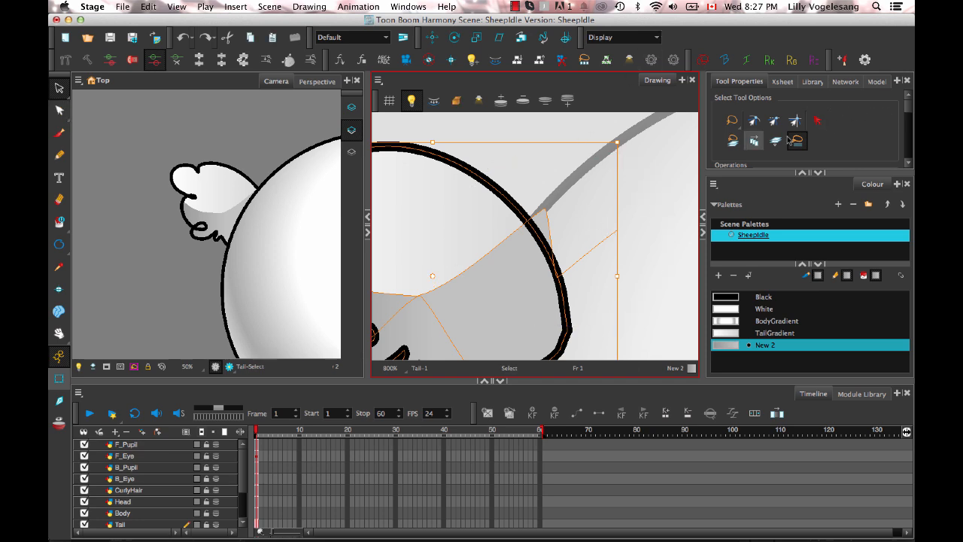
pyautogui.moveTo(908, 108); pyautogui.dragTo(910, 117)
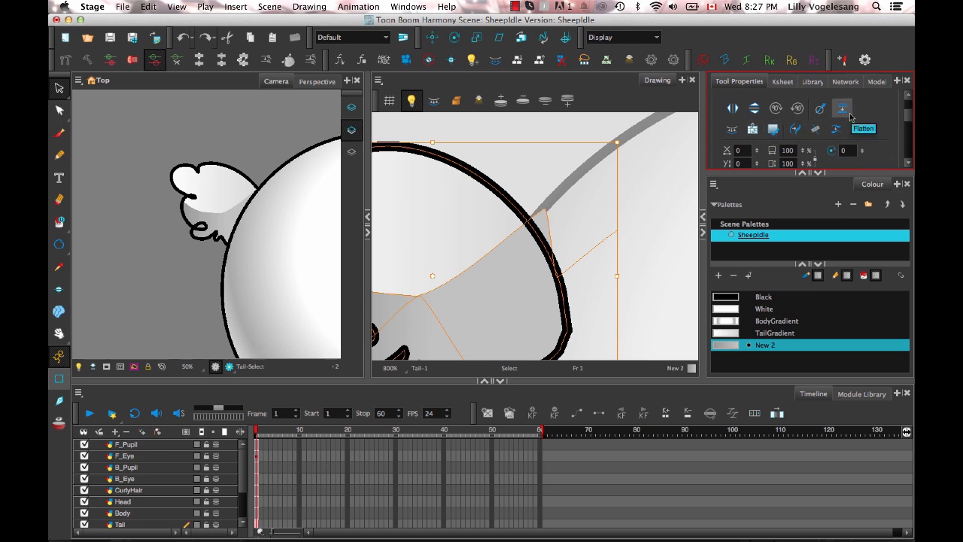
pyautogui.click(545, 220)
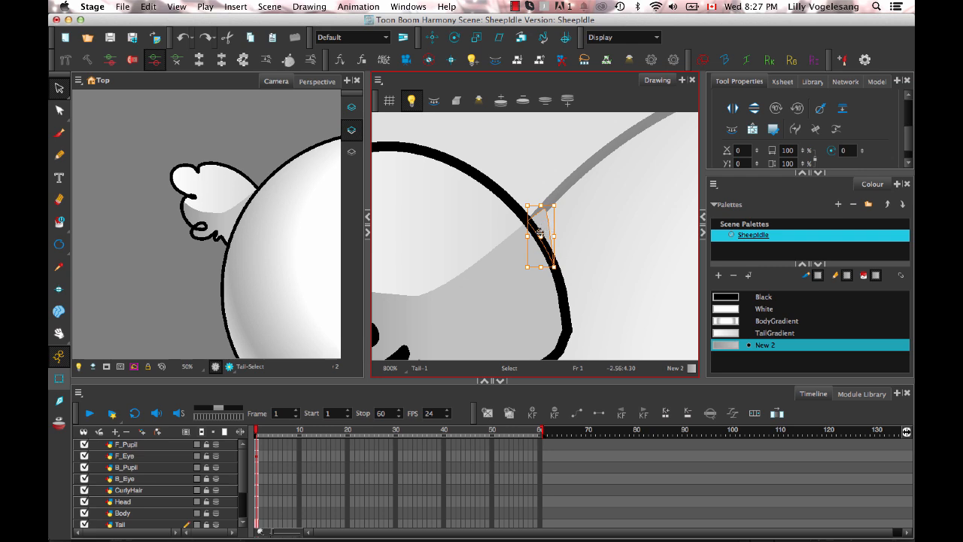
pyautogui.press('Delete')
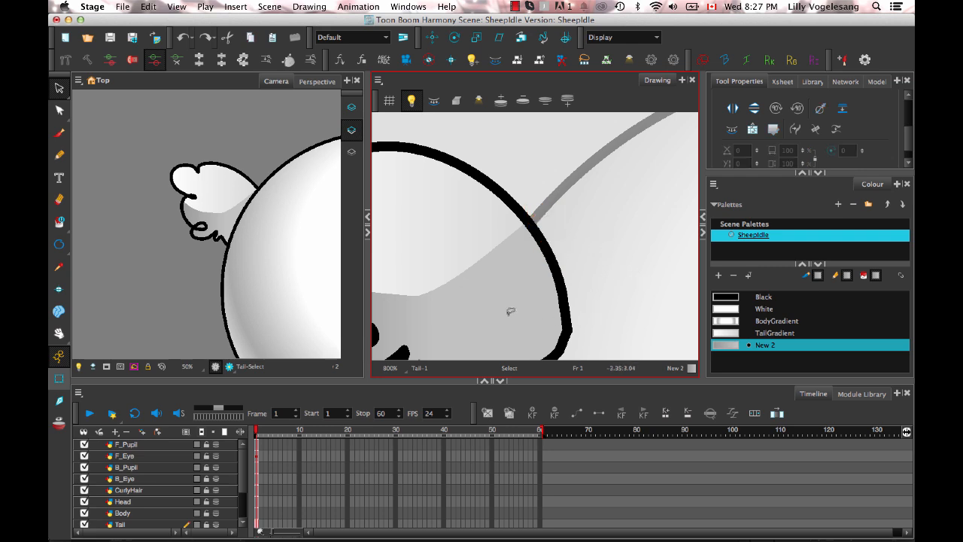
pyautogui.moveTo(570, 308); pyautogui.dragTo(570, 293)
pyautogui.scroll(-2, 572, 290)
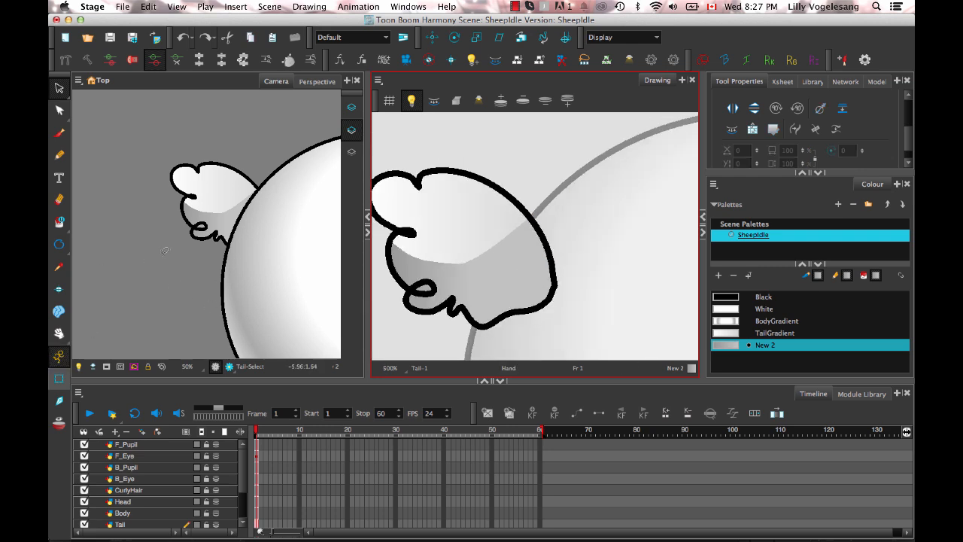
pyautogui.scroll(-3, 99, 270)
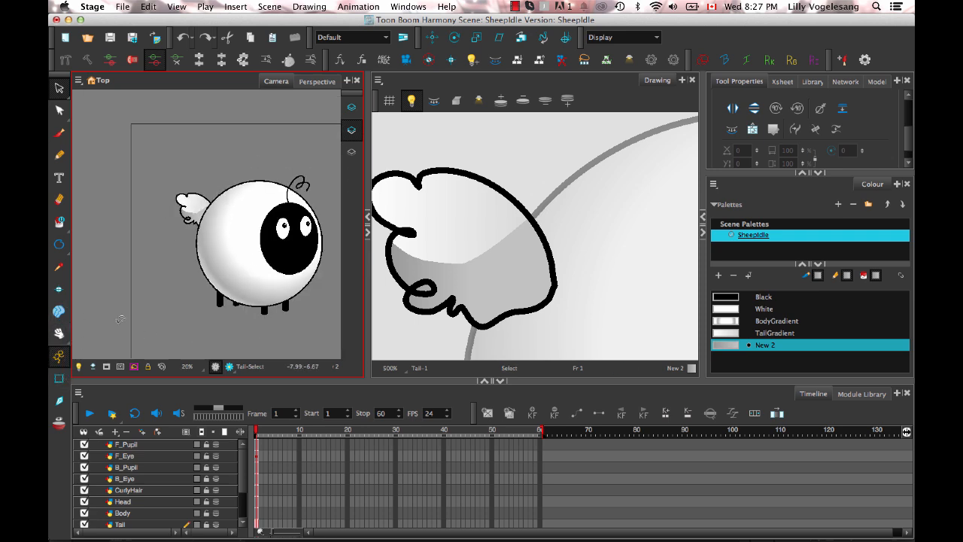
pyautogui.moveTo(316, 287); pyautogui.dragTo(256, 272)
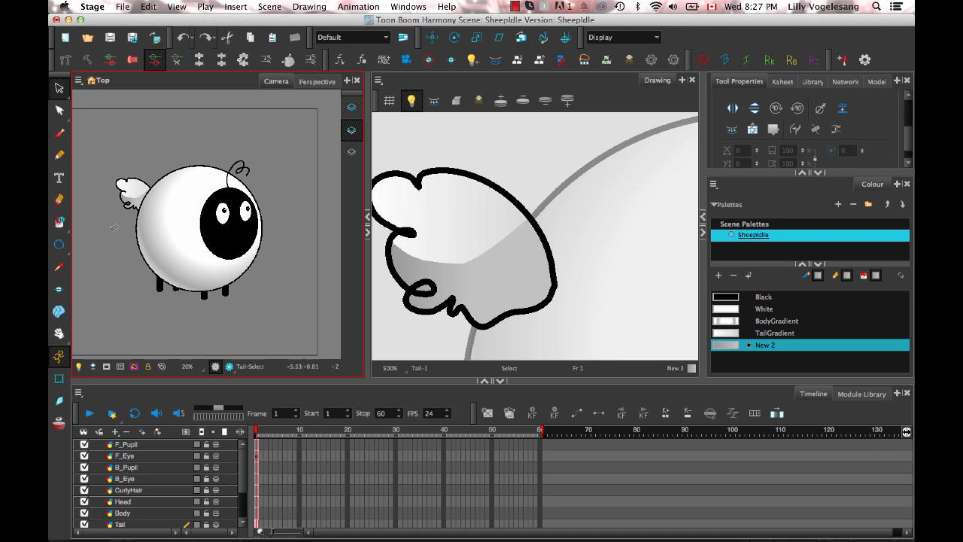
pyautogui.click(59, 244)
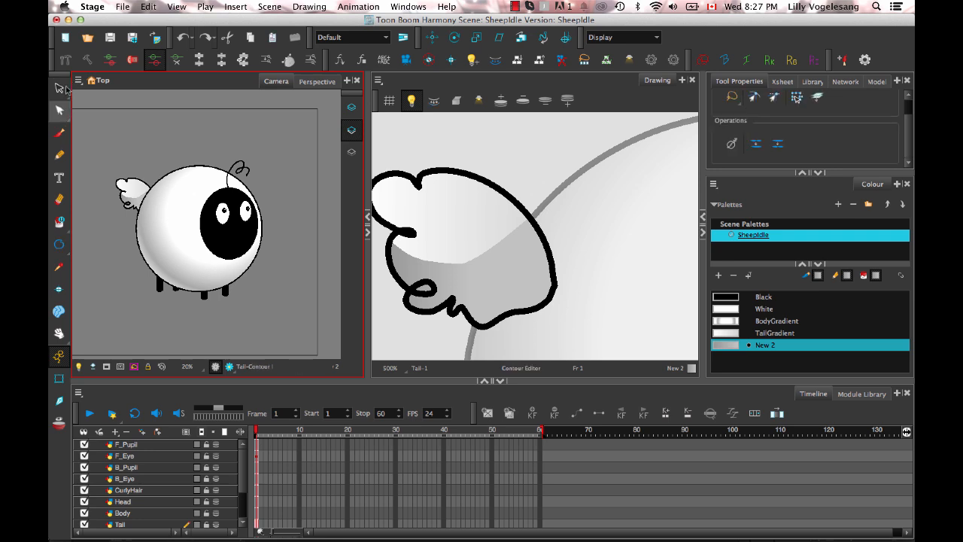
pyautogui.click(66, 154)
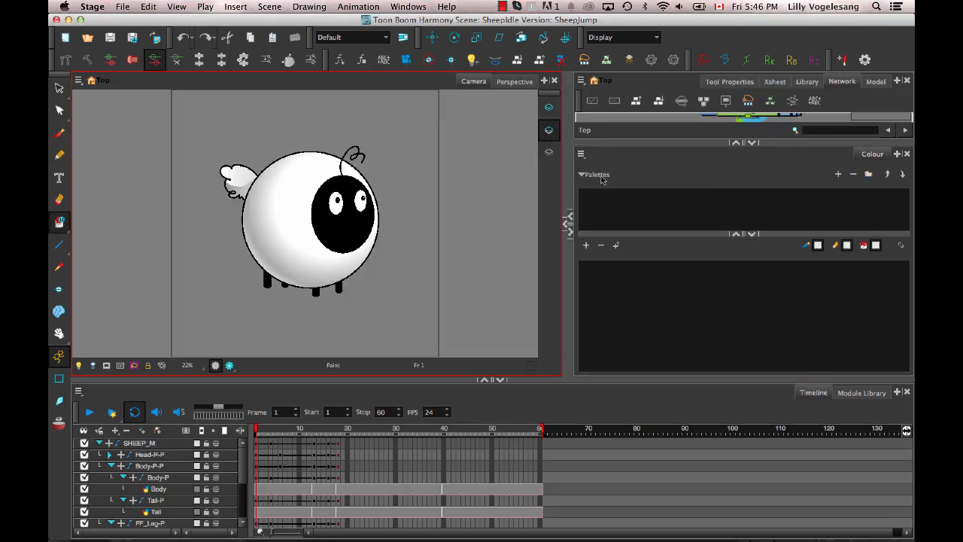